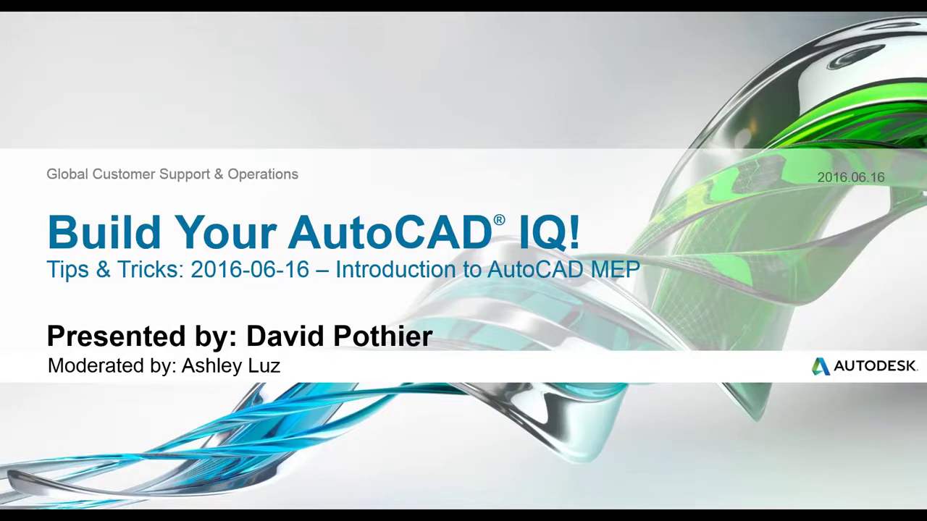
# Step: Advance the webinar slideshow from the title slide to the About Us slide
pyautogui.press('Right')
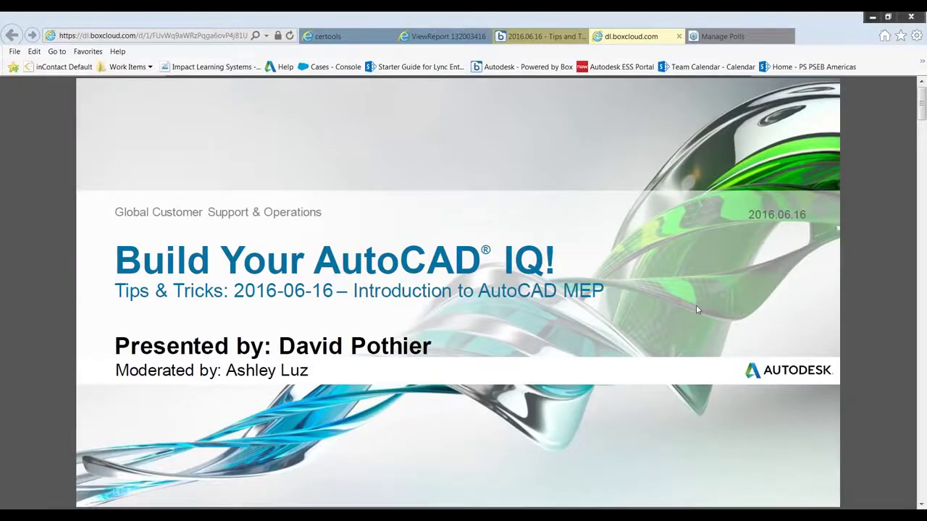
# Step: Page through the slide deck to slide 5, Autodesk Knowledge Network, revealing its callouts
pyautogui.press('pagedown')
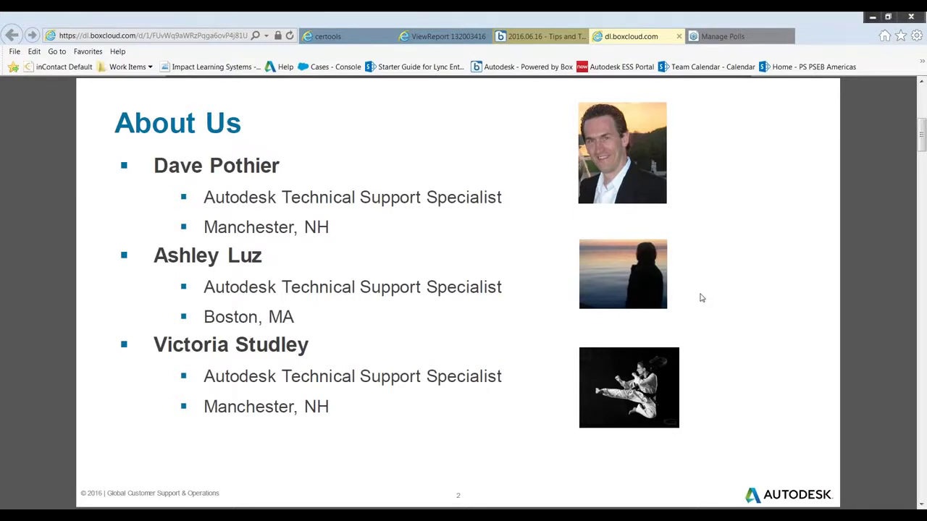
pyautogui.scroll(-2, 691, 298)
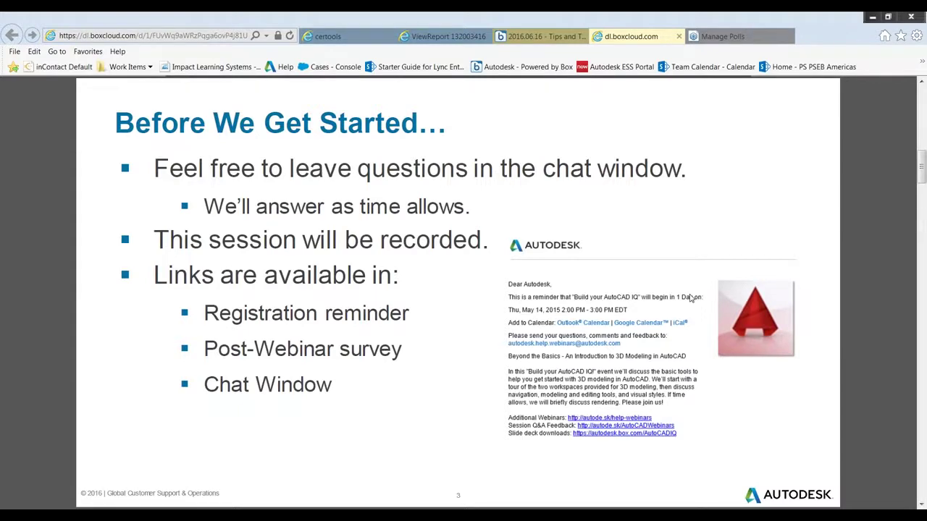
pyautogui.click(458, 304)
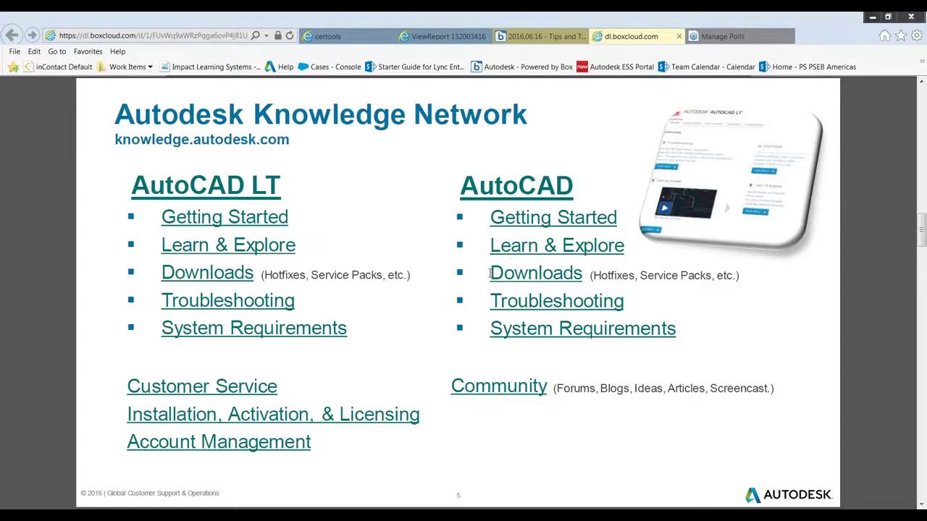
# Step: Scroll on through the deck and page past the 'This Week's Agenda Includes…' slide
pyautogui.scroll(-1, 480, 296)
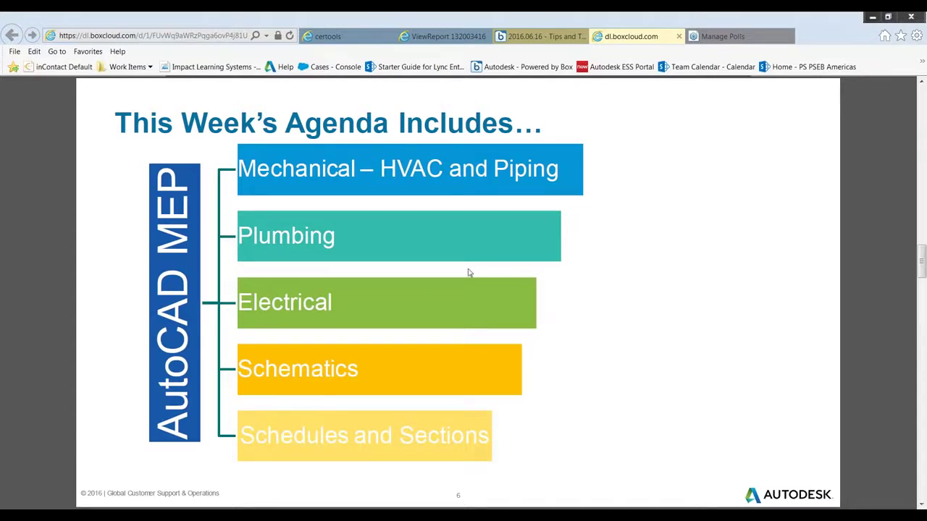
pyautogui.press('pagedown')
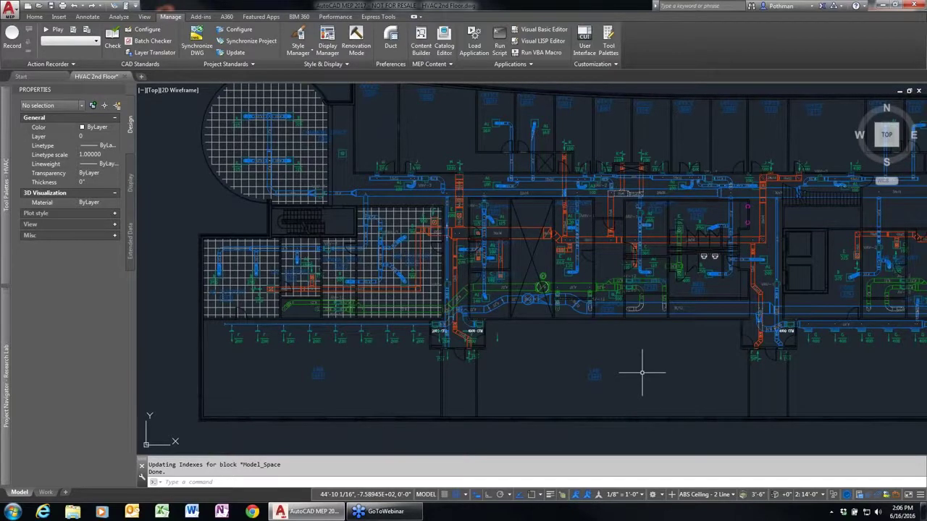
# Step: Pan the HVAC 2nd Floor plan to the lower ductwork and expand the HVAC tool palettes
pyautogui.moveTo(666, 354); pyautogui.dragTo(661, 315, button='middle')
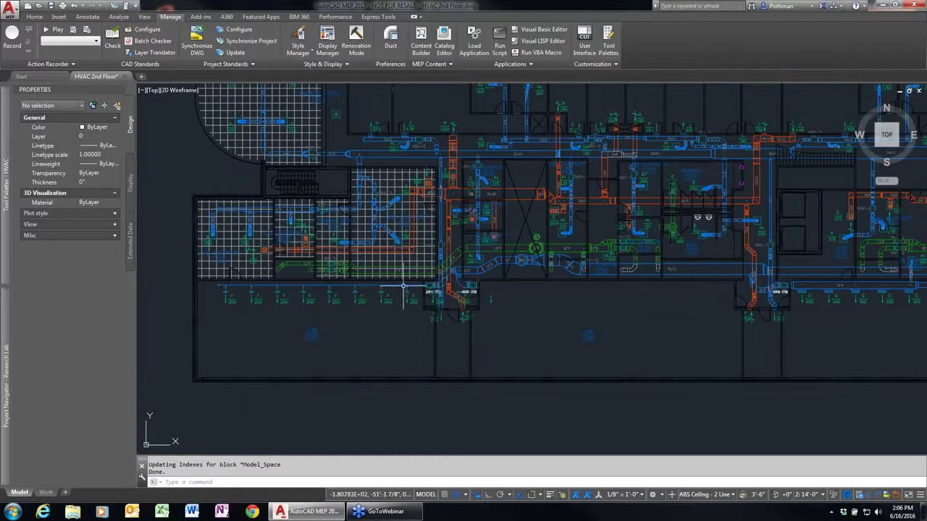
pyautogui.click(3, 161)
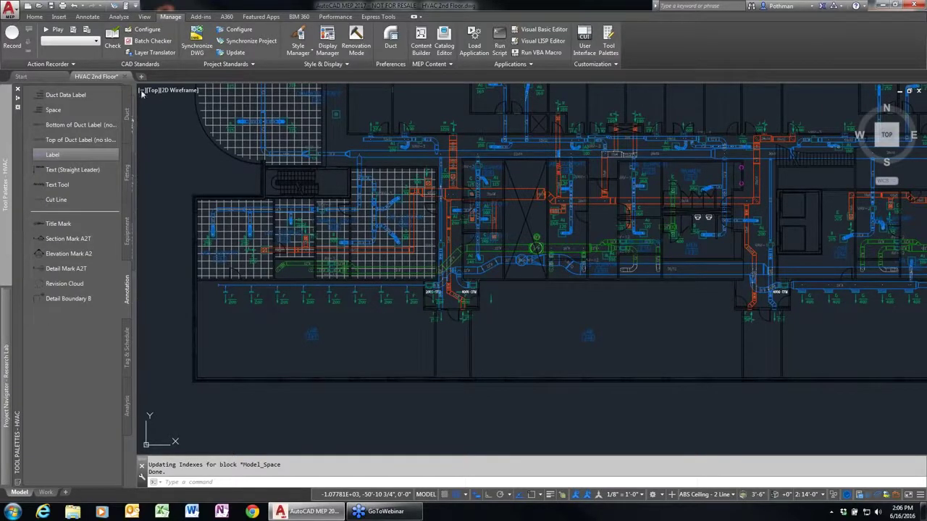
# Step: Show the Duct tools palette, then return to the Home tools with Properties displayed
pyautogui.click(127, 110)
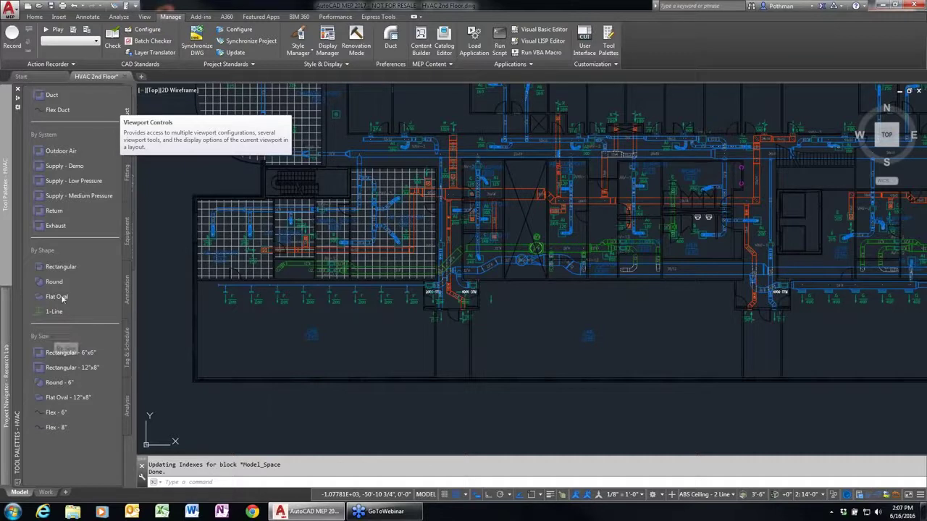
pyautogui.click(34, 16)
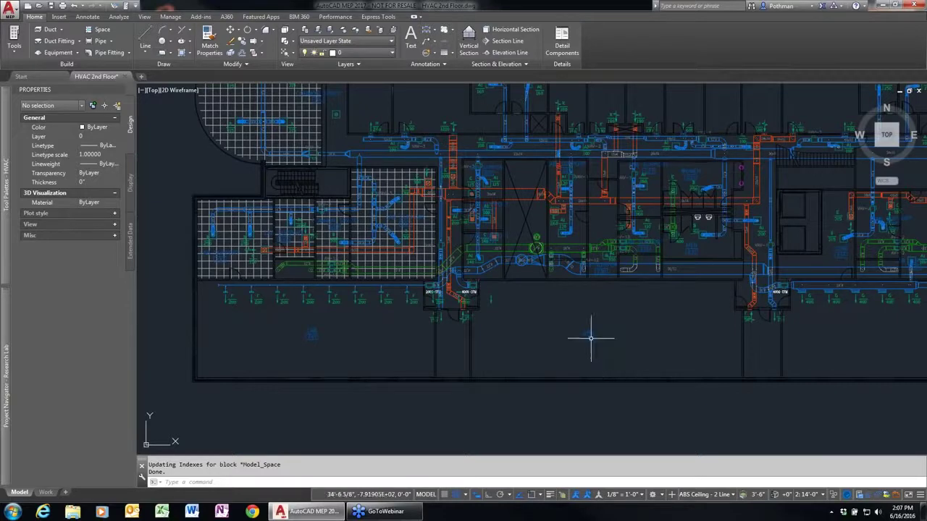
# Step: Compare the US Imperial, Global and US Metric AutoCAD MEP 2017 shortcuts in the 2017 folder
pyautogui.click(885, 6)
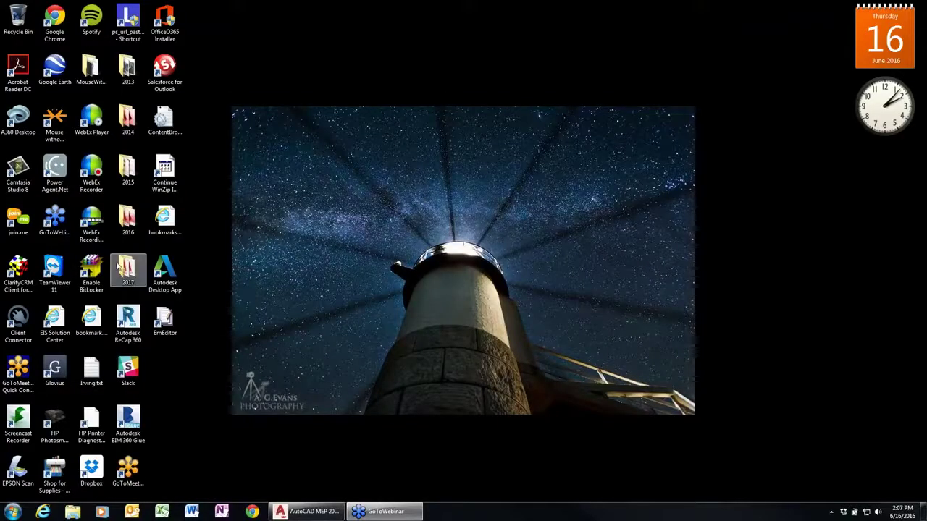
pyautogui.doubleClick(129, 266)
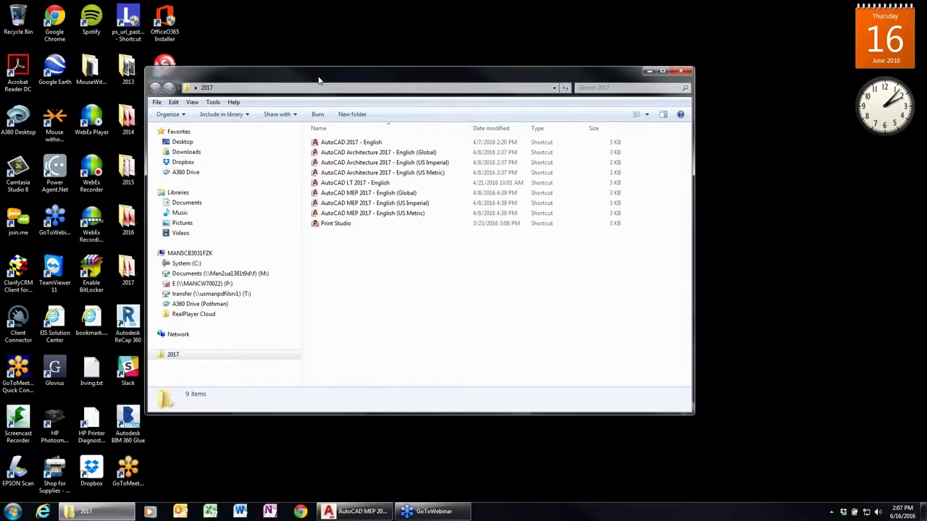
pyautogui.click(415, 206)
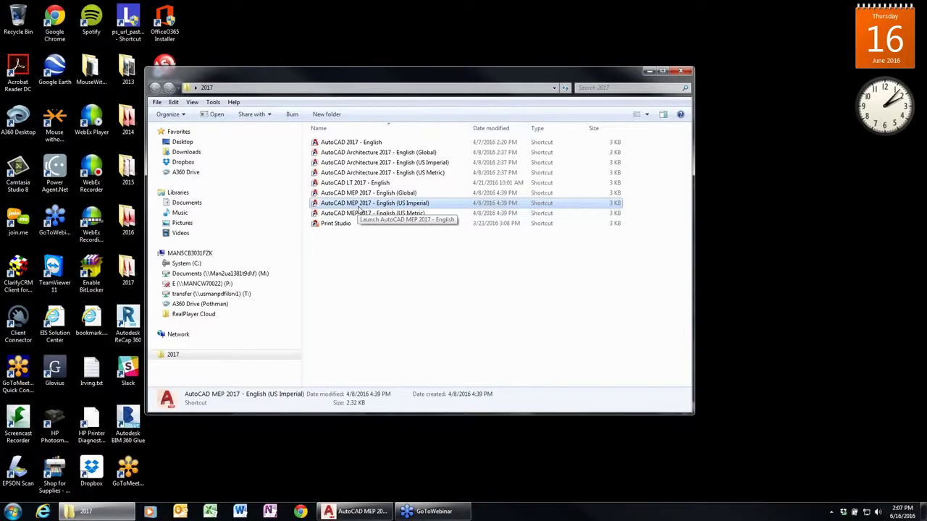
pyautogui.click(397, 193)
pyautogui.click(395, 215)
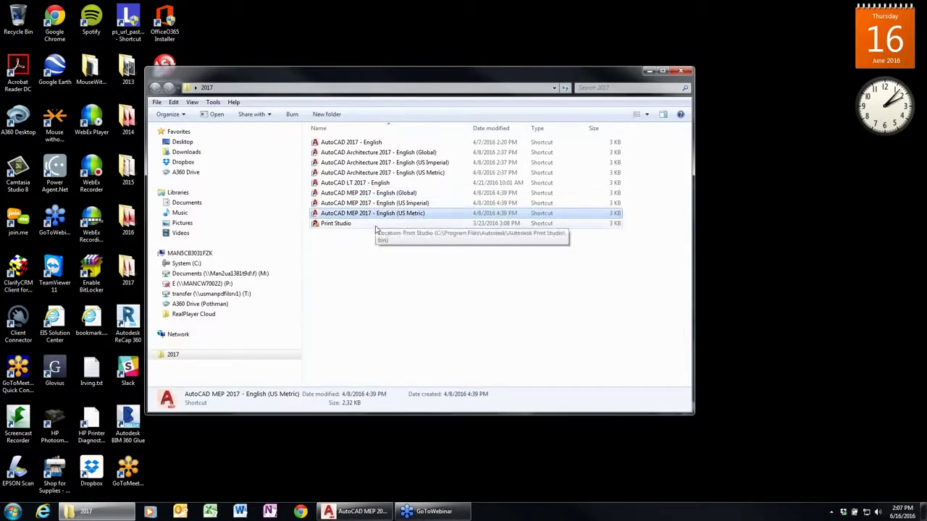
pyautogui.click(387, 205)
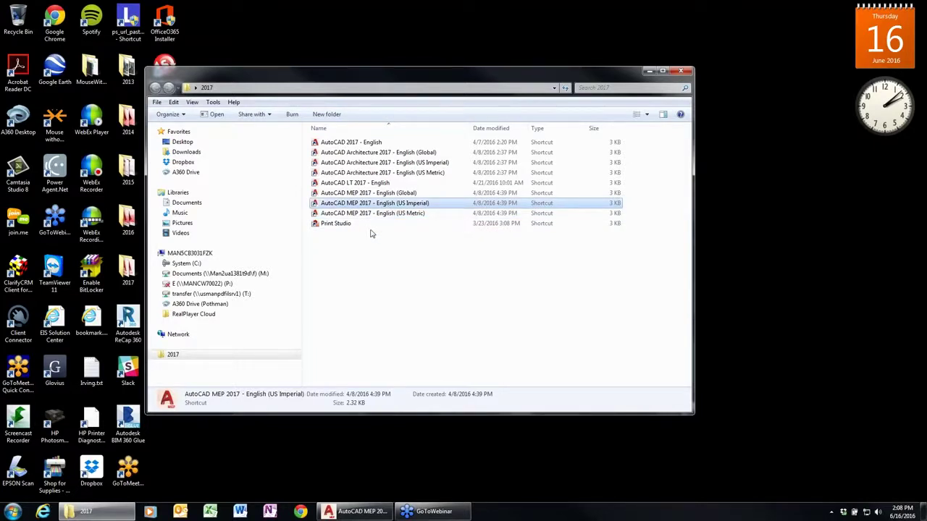
pyautogui.click(681, 71)
pyautogui.click(311, 513)
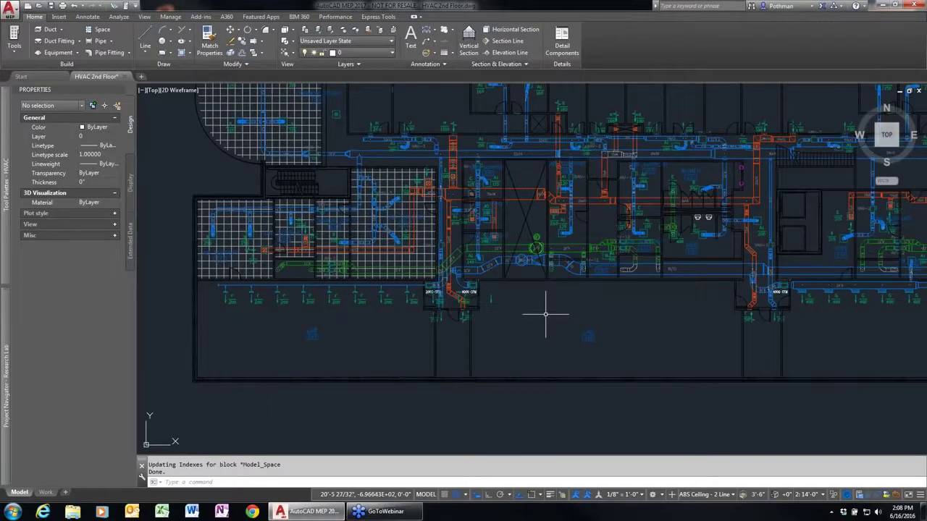
pyautogui.write('op')
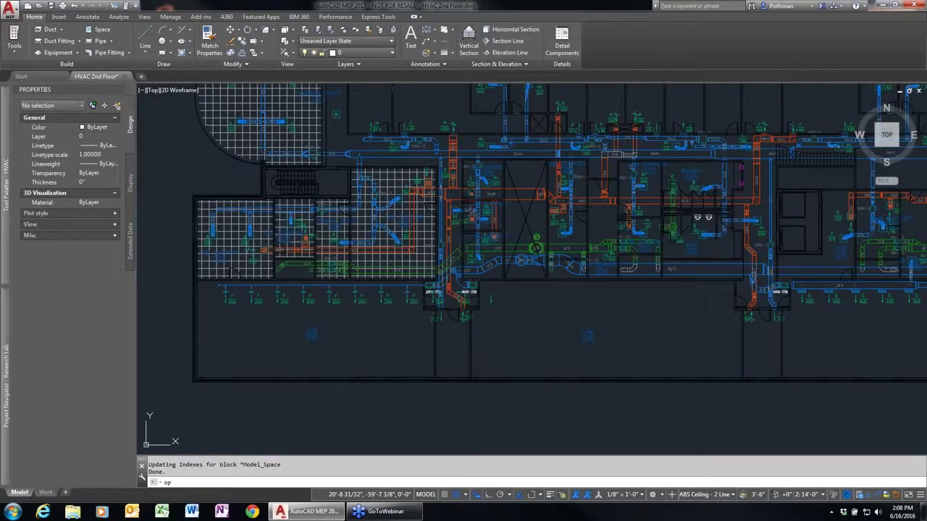
pyautogui.press('Return')
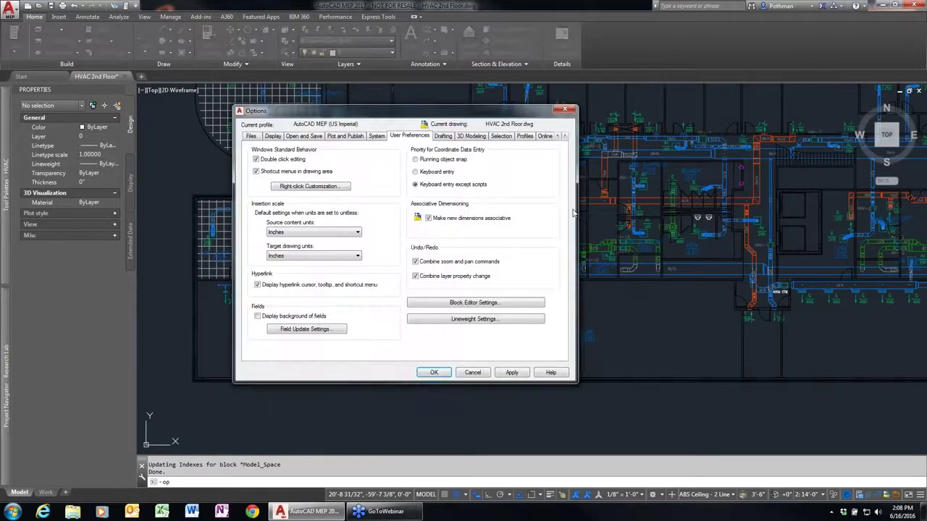
pyautogui.click(526, 137)
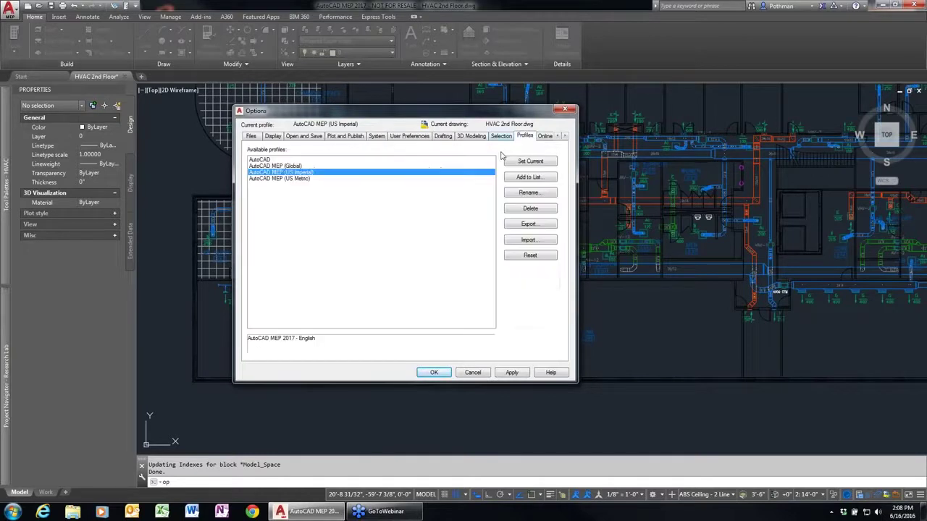
pyautogui.click(565, 137)
pyautogui.click(565, 136)
pyautogui.click(566, 137)
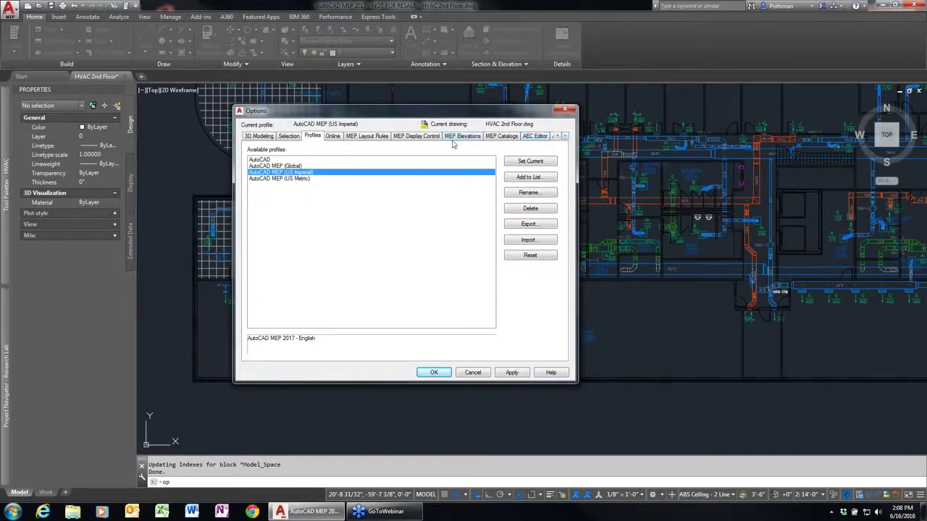
pyautogui.click(502, 137)
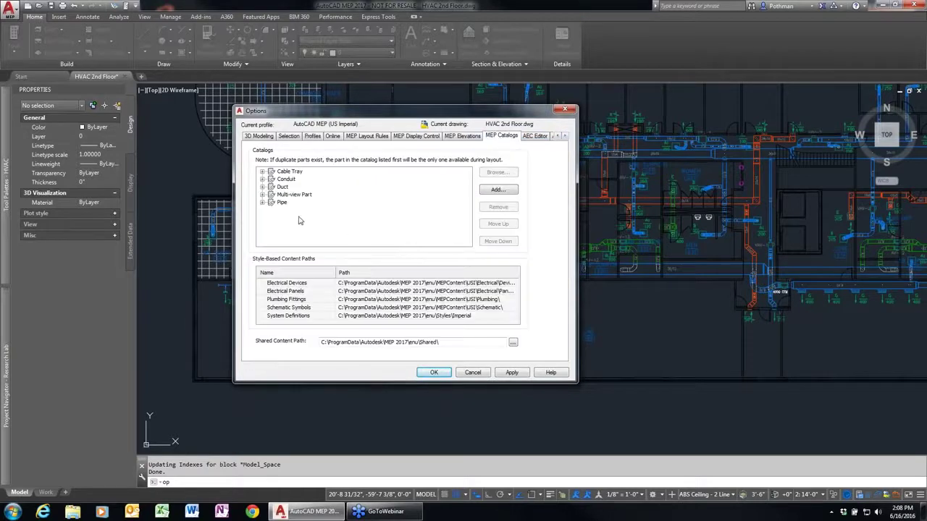
pyautogui.click(430, 285)
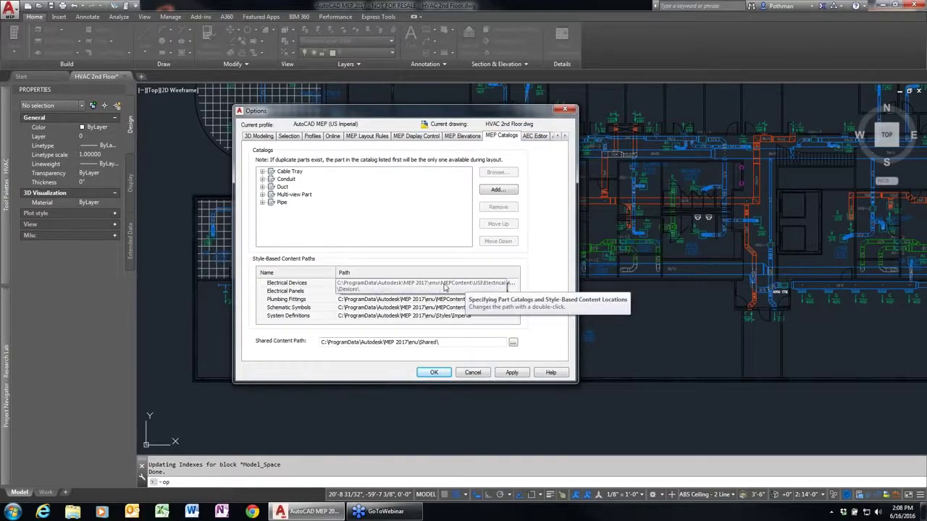
pyautogui.press('Escape')
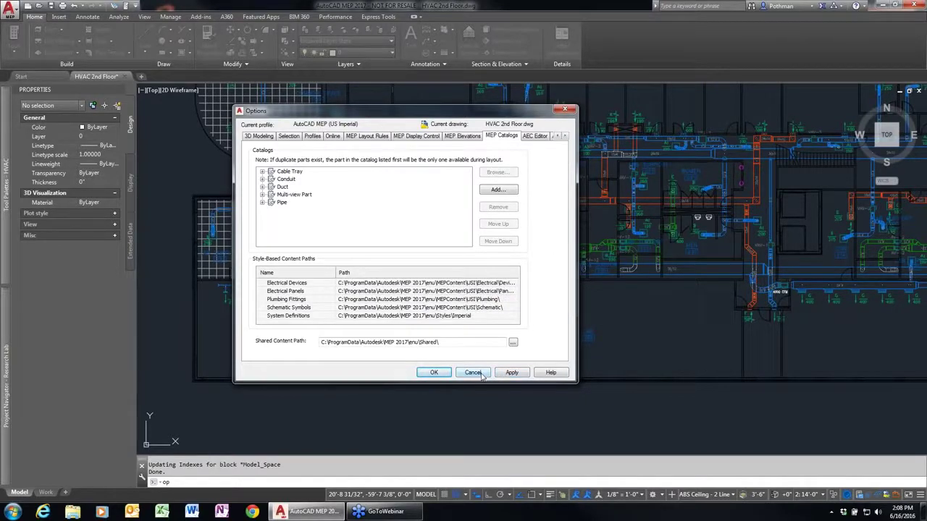
pyautogui.click(472, 373)
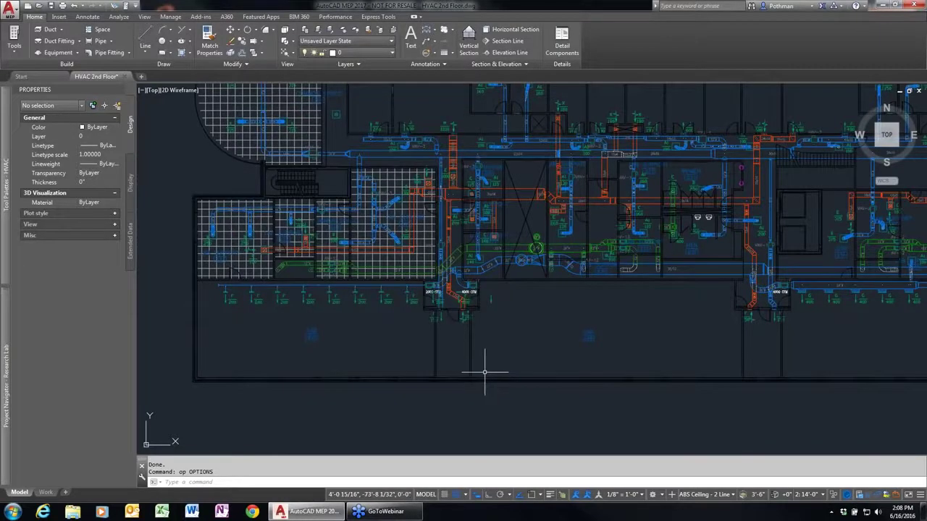
# Step: Open the drawing's Style Manager from the style and standards tools
pyautogui.click(171, 17)
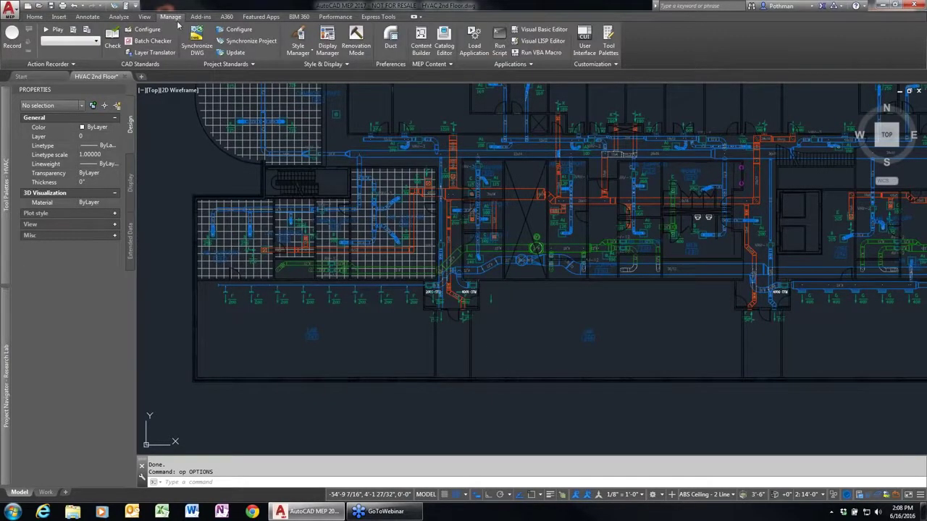
pyautogui.click(310, 54)
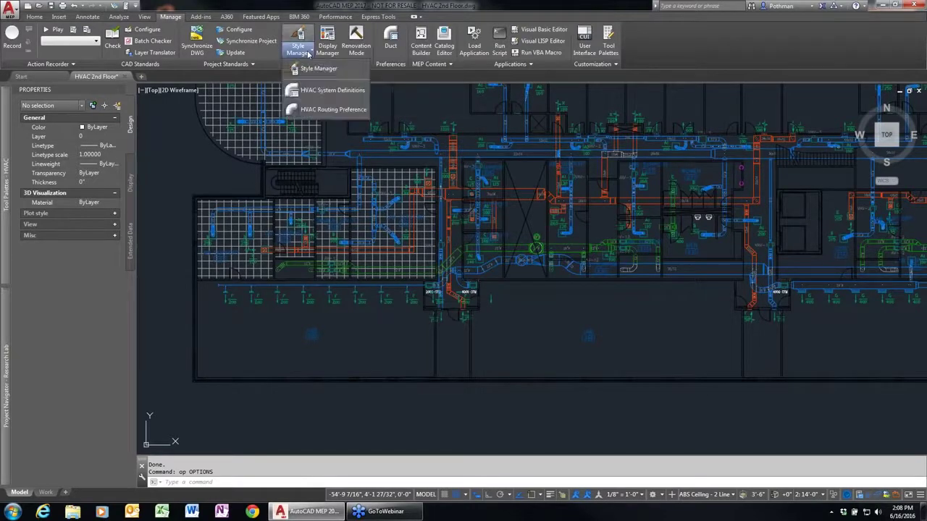
pyautogui.click(317, 68)
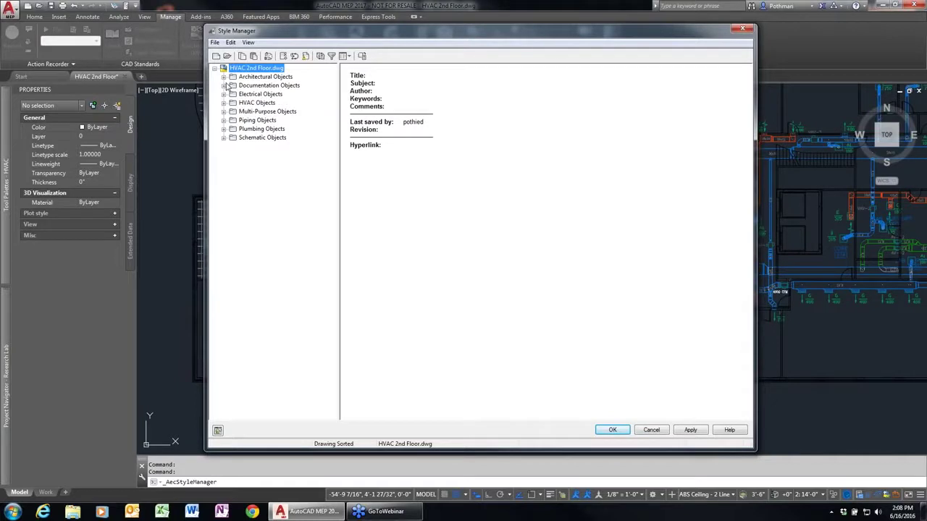
# Step: Expand and collapse the Architectural and Documentation Objects categories, then close Style Manager
pyautogui.click(224, 77)
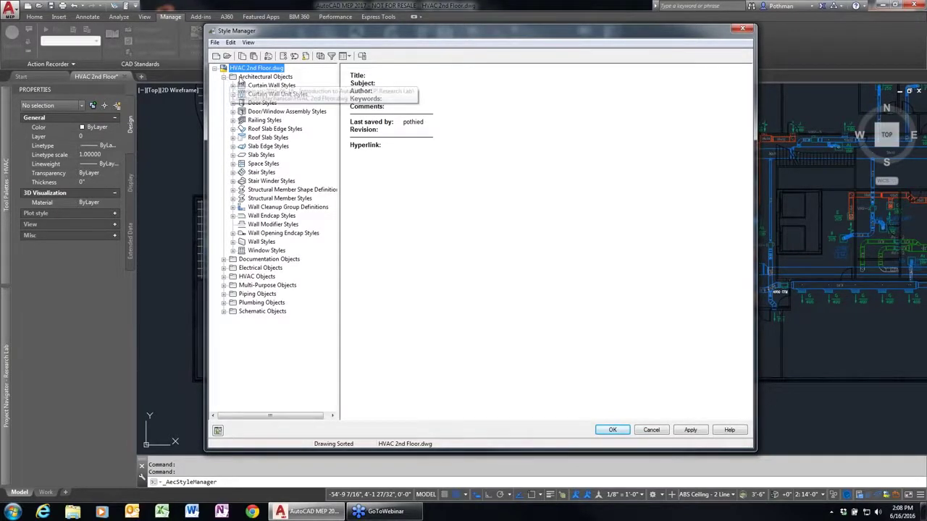
pyautogui.click(224, 77)
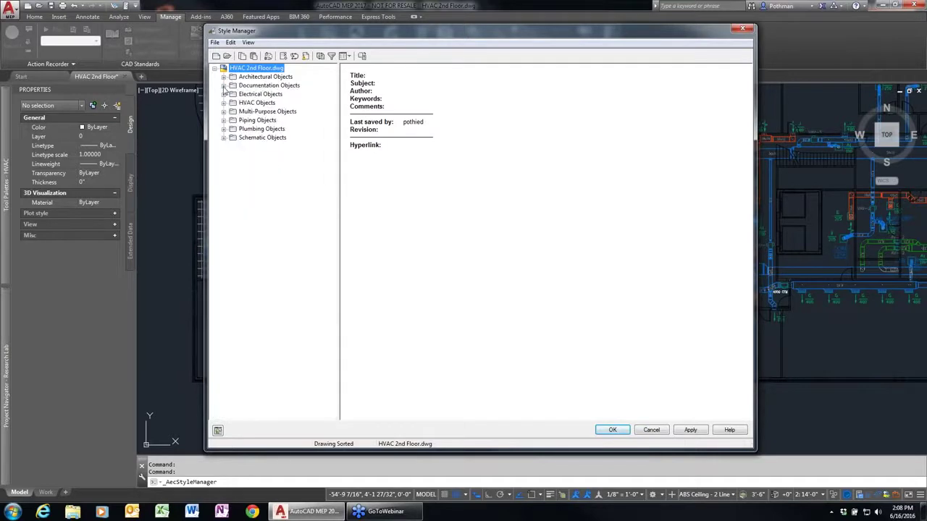
pyautogui.click(223, 86)
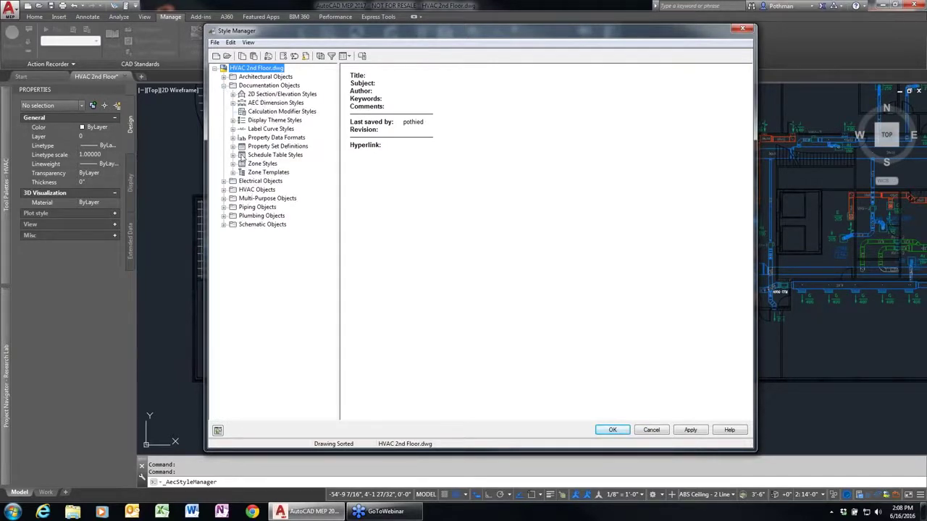
pyautogui.click(224, 85)
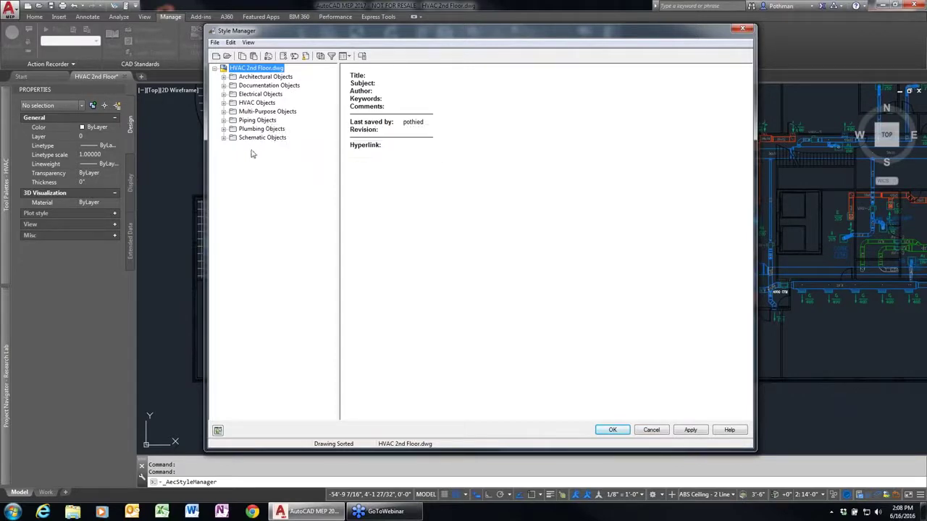
pyautogui.click(746, 30)
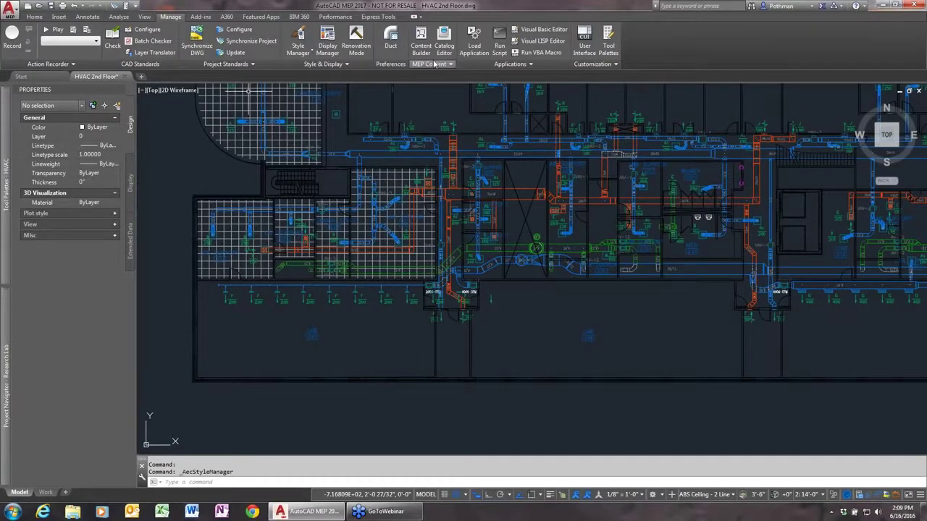
pyautogui.click(328, 40)
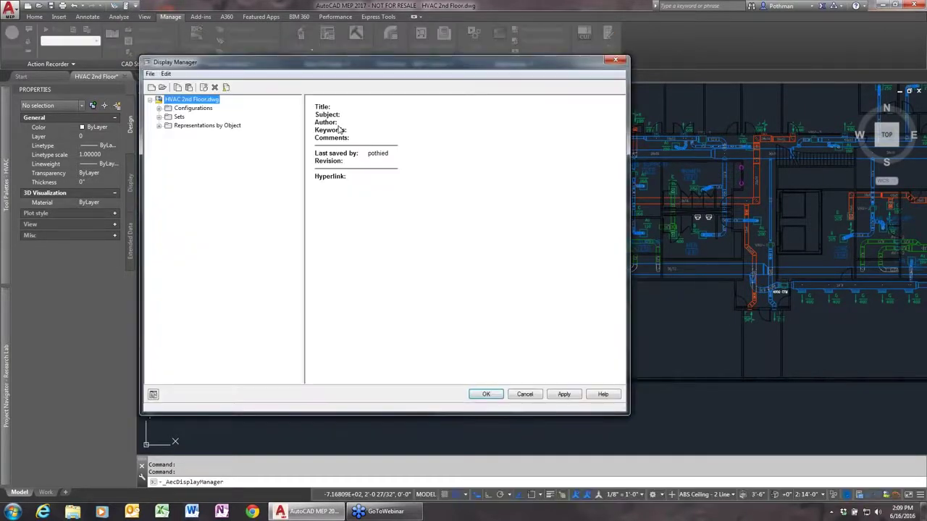
pyautogui.click(159, 117)
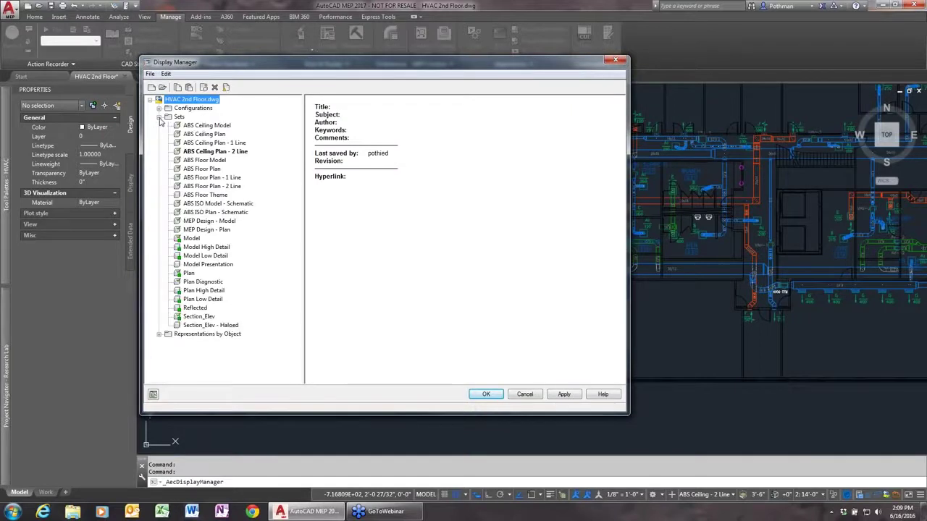
pyautogui.click(199, 156)
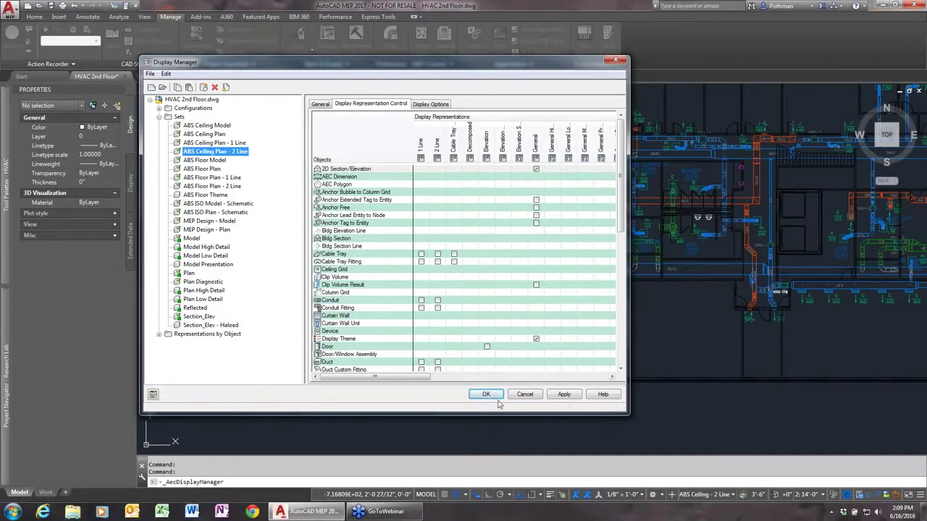
pyautogui.click(523, 395)
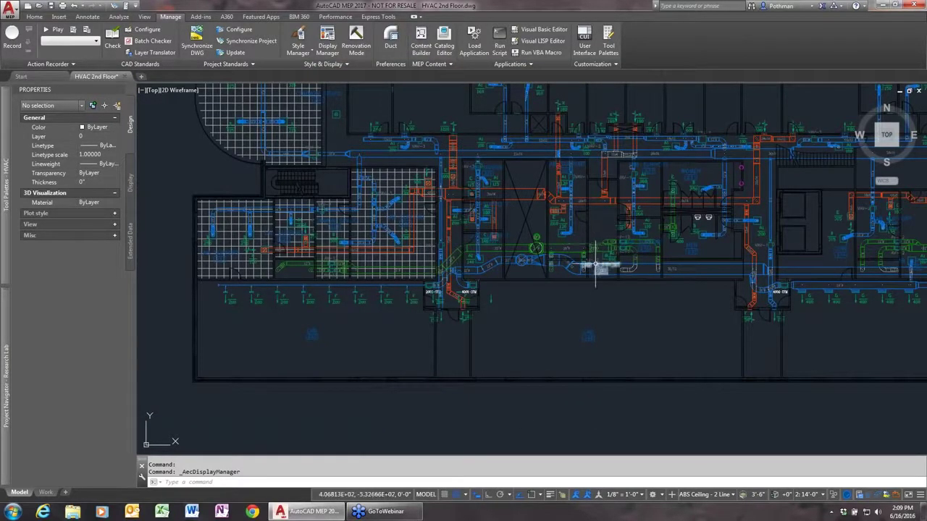
# Step: Check the workspace list without switching, then zoom to the empty area beside LAB 248
pyautogui.click(662, 496)
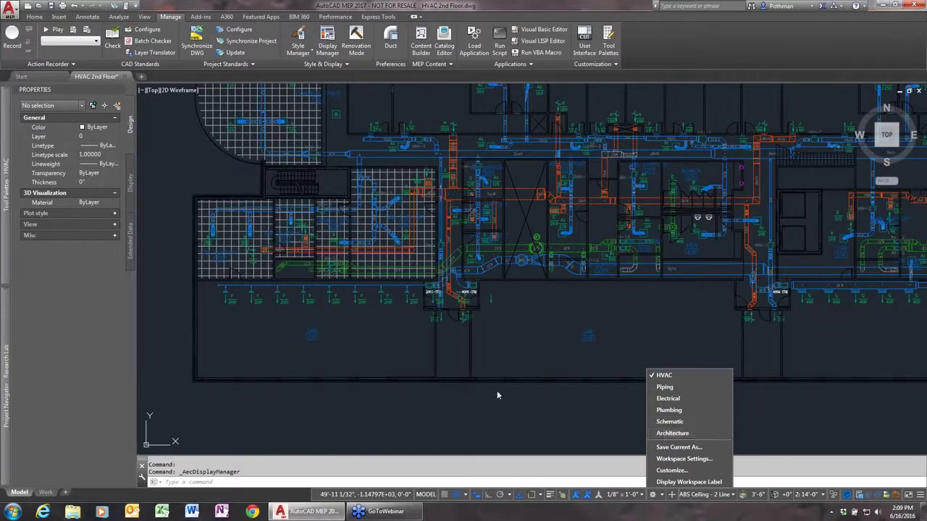
pyautogui.click(530, 398)
pyautogui.scroll(10, 669, 312)
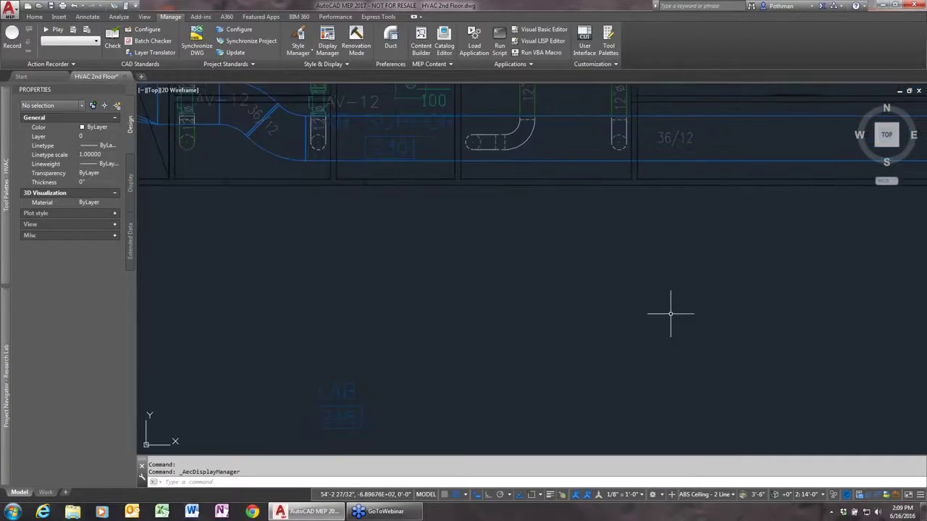
pyautogui.moveTo(671, 313); pyautogui.dragTo(422, 253, button='middle')
pyautogui.scroll(-2, 423, 253)
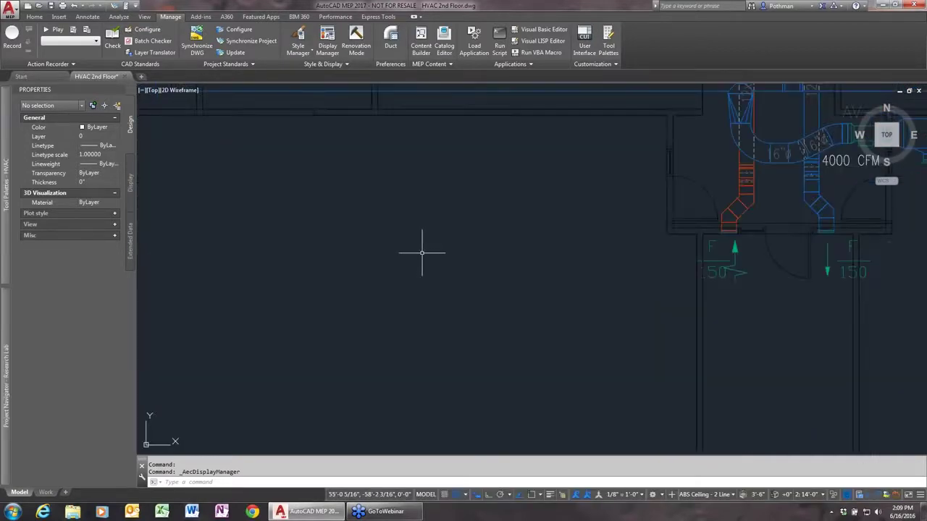
pyautogui.scroll(-2, 421, 253)
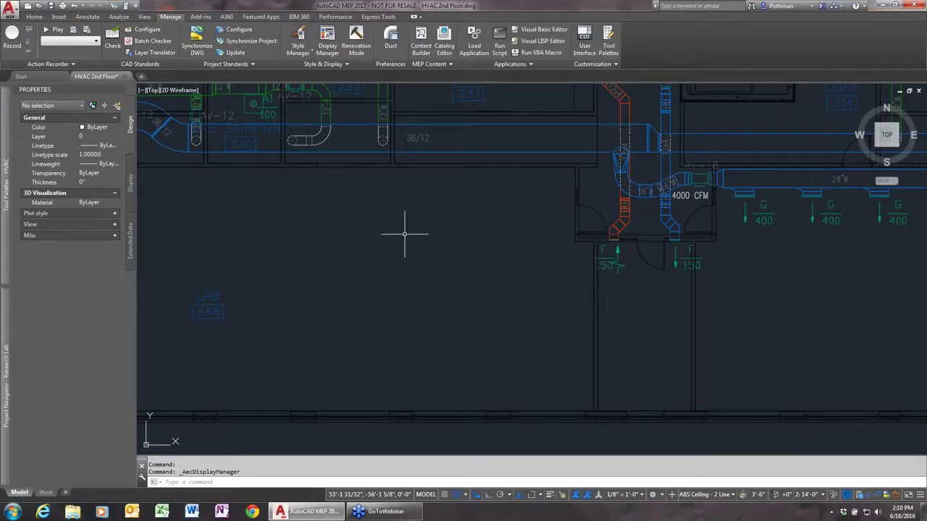
pyautogui.write('l')
pyautogui.press('Return')
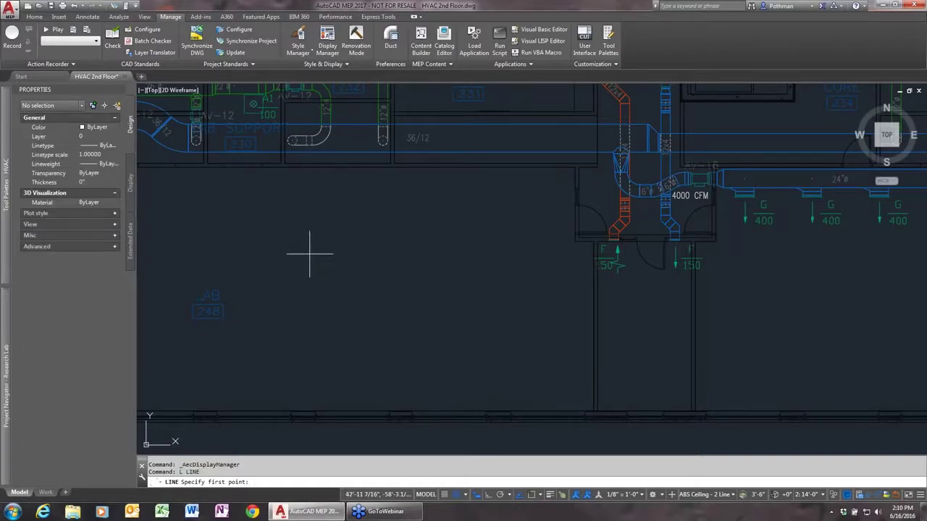
pyautogui.click(310, 254)
pyautogui.press('F8')
pyautogui.click(445, 254)
pyautogui.click(444, 351)
pyautogui.press('Return')
pyautogui.write('fillet')
pyautogui.press('Return')
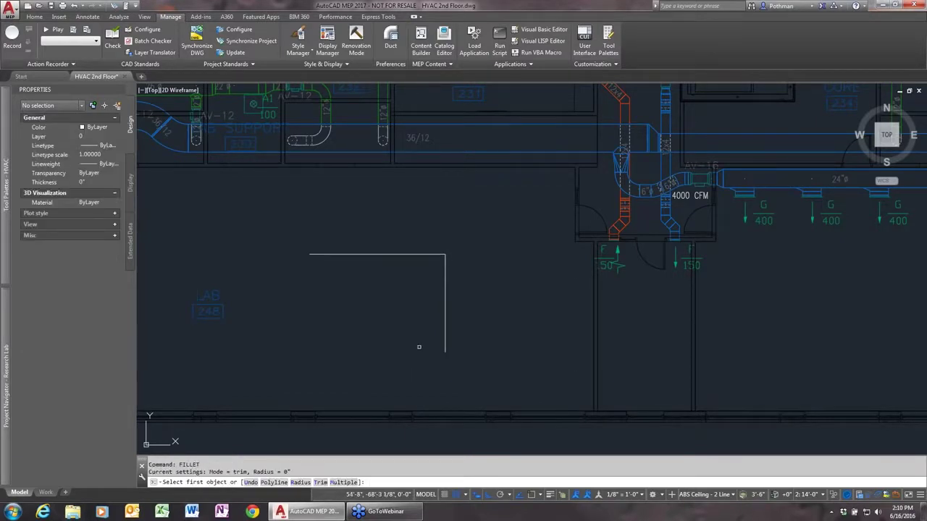
pyautogui.write('r')
pyautogui.press('Return')
pyautogui.press('Return')
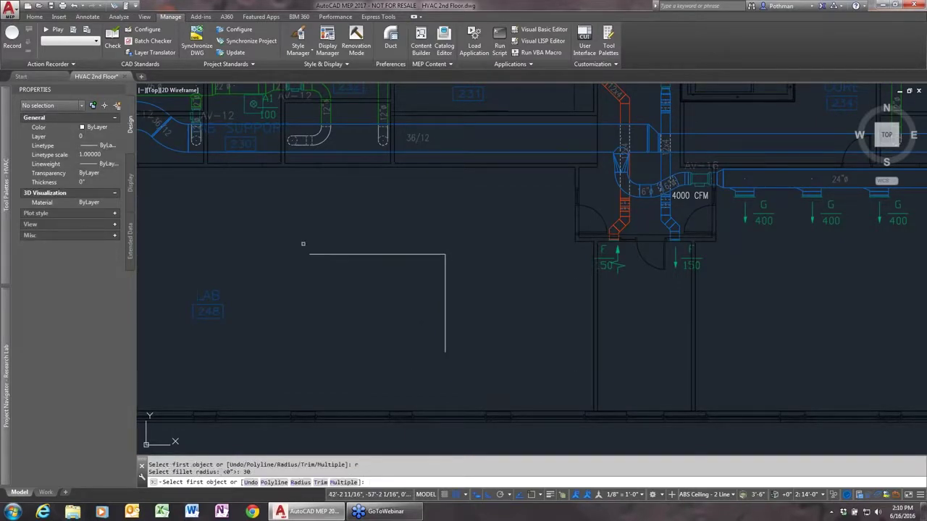
pyautogui.click(427, 255)
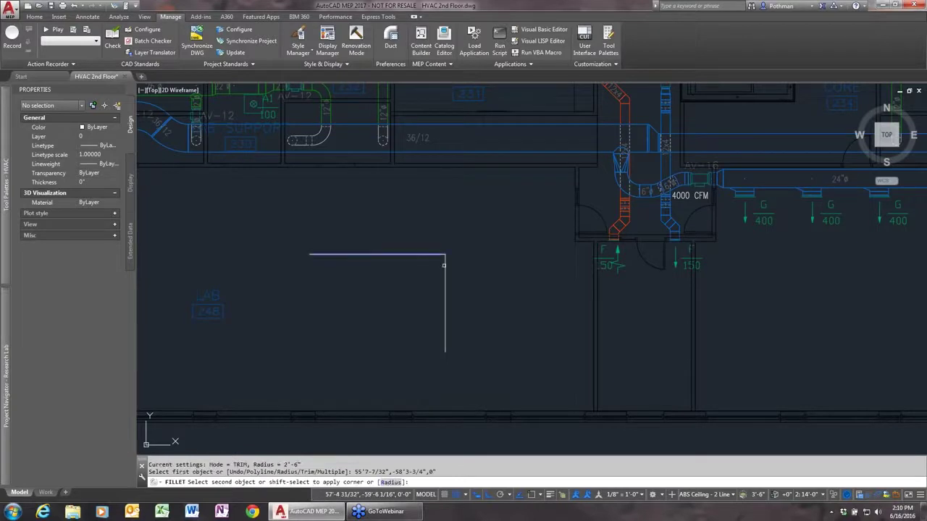
pyautogui.click(444, 265)
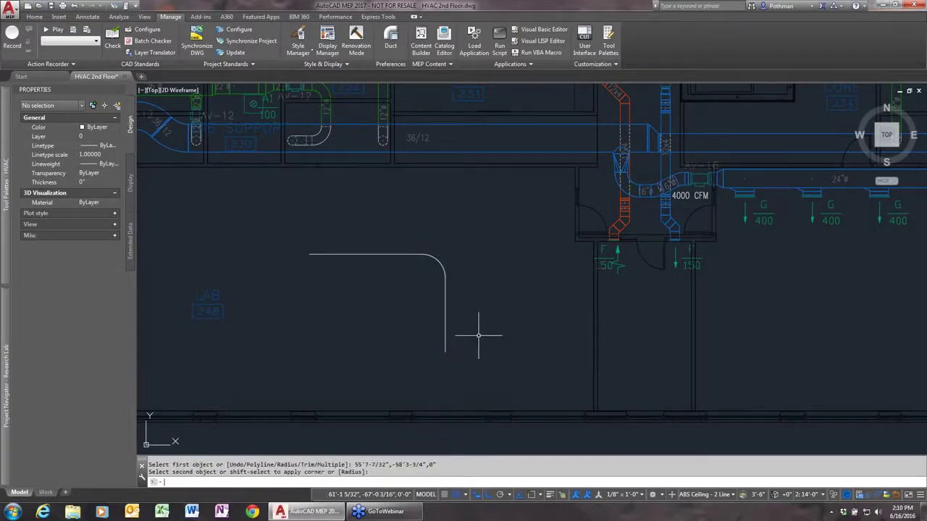
pyautogui.write('offs')
pyautogui.press('Return')
pyautogui.write('2')
pyautogui.press('Return')
pyautogui.click(390, 252)
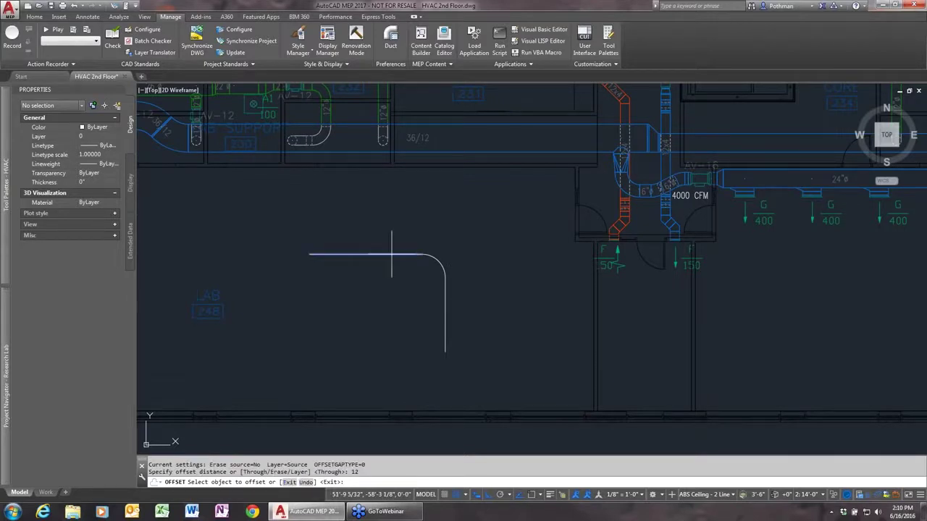
pyautogui.click(396, 255)
pyautogui.click(394, 286)
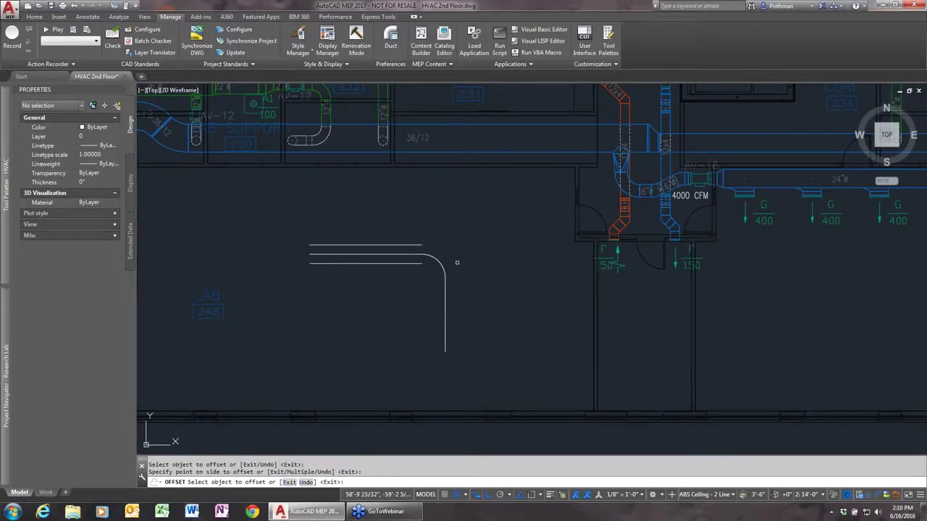
pyautogui.click(441, 265)
pyautogui.click(453, 270)
pyautogui.click(442, 266)
pyautogui.click(434, 274)
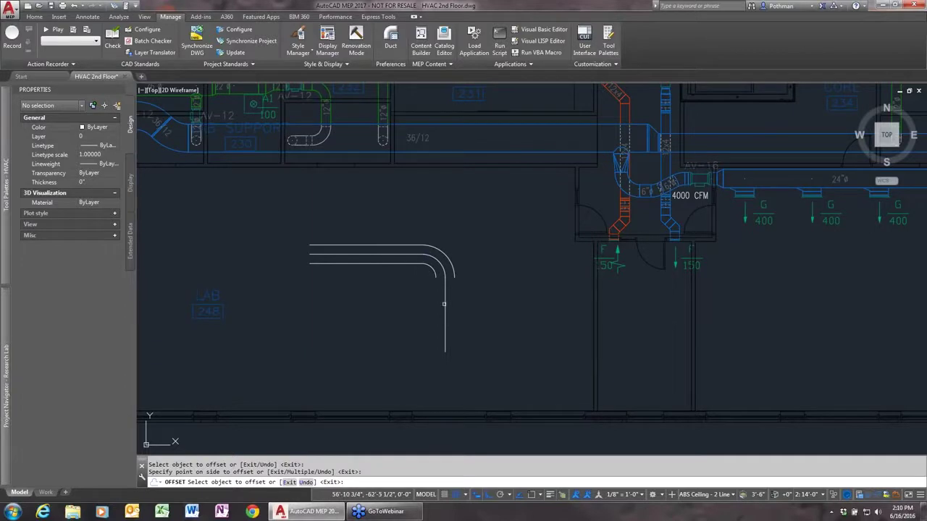
pyautogui.click(446, 319)
pyautogui.click(452, 312)
pyautogui.click(444, 320)
pyautogui.click(413, 319)
pyautogui.press('Return')
pyautogui.write('l')
pyautogui.press('Return')
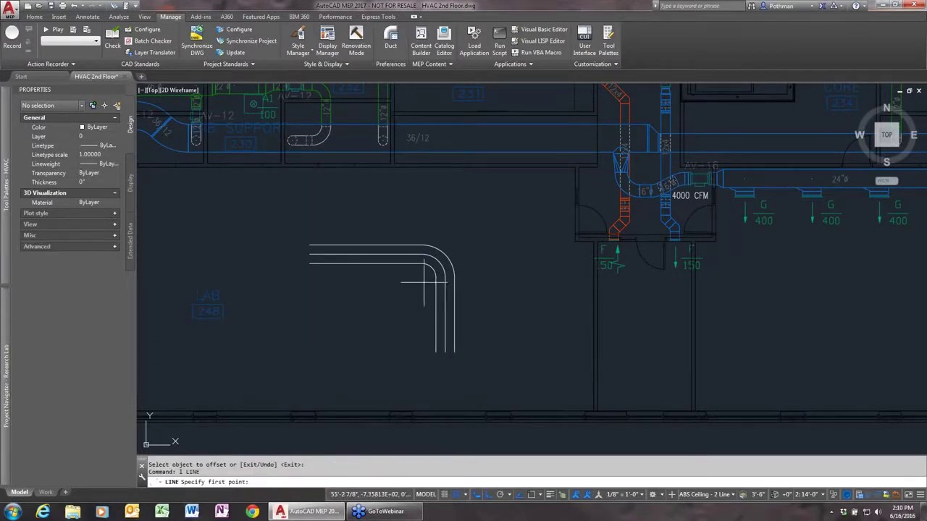
pyautogui.click(435, 265)
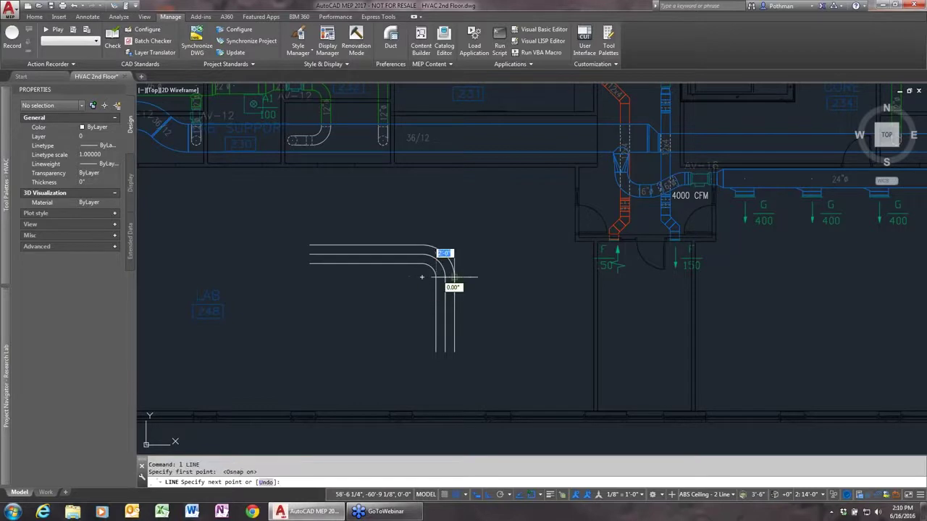
pyautogui.click(455, 276)
pyautogui.press('Return')
pyautogui.press('Return')
pyautogui.click(422, 265)
pyautogui.click(422, 244)
pyautogui.write('e')
pyautogui.press('Return')
pyautogui.click(437, 262)
pyautogui.click(417, 239)
pyautogui.click(404, 260)
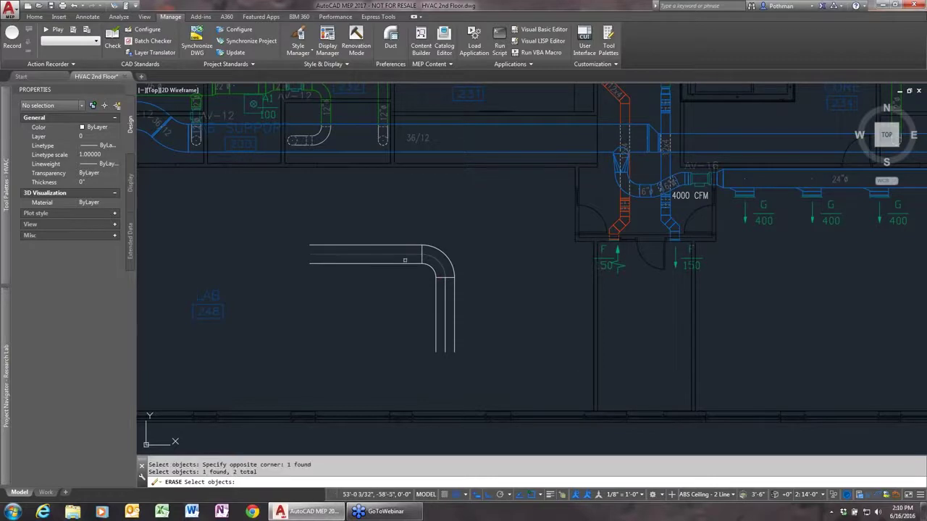
pyautogui.click(443, 295)
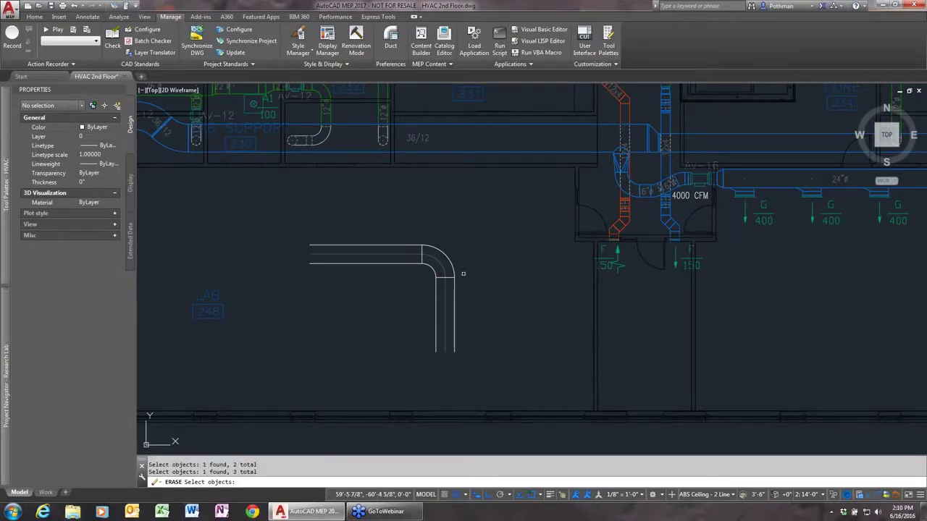
pyautogui.press('Return')
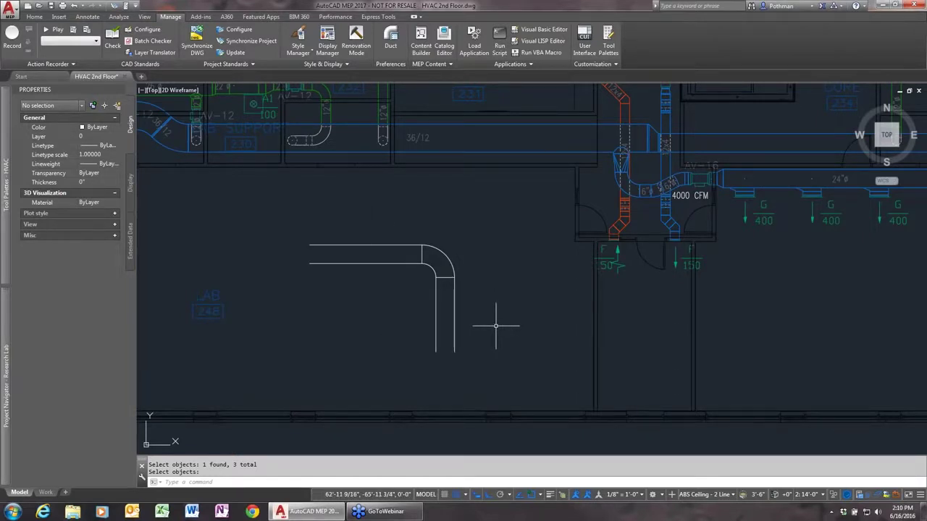
pyautogui.moveTo(496, 328); pyautogui.dragTo(368, 220)
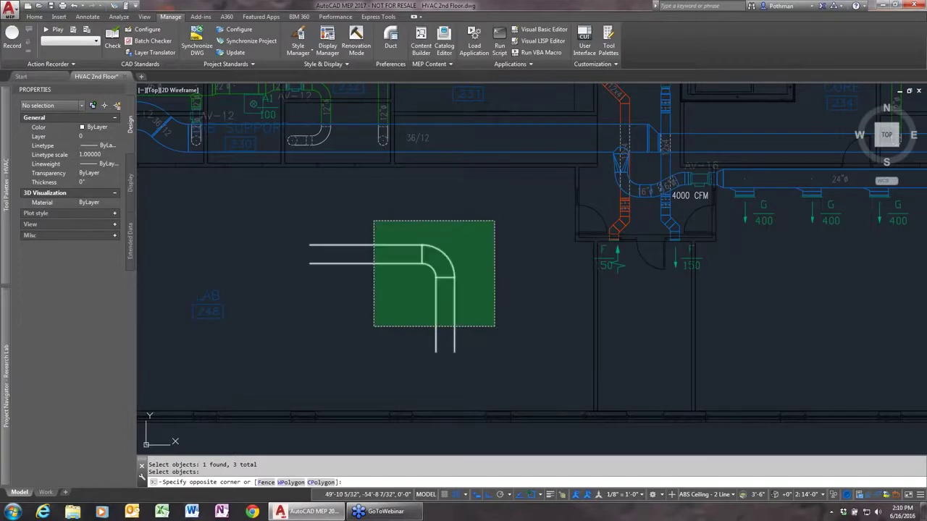
pyautogui.press('Delete')
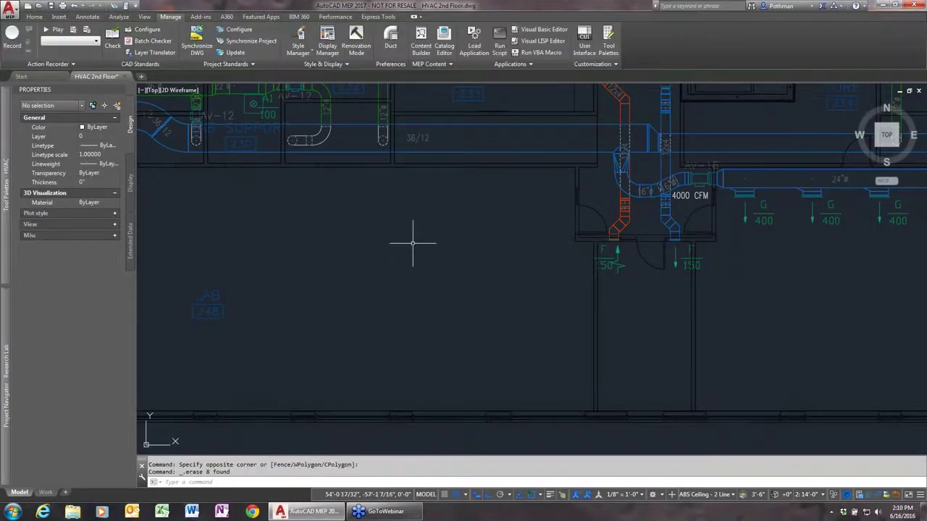
# Step: Draw a 24" round duct beside LAB 248 running right, down, then right with two elbows
pyautogui.click(35, 16)
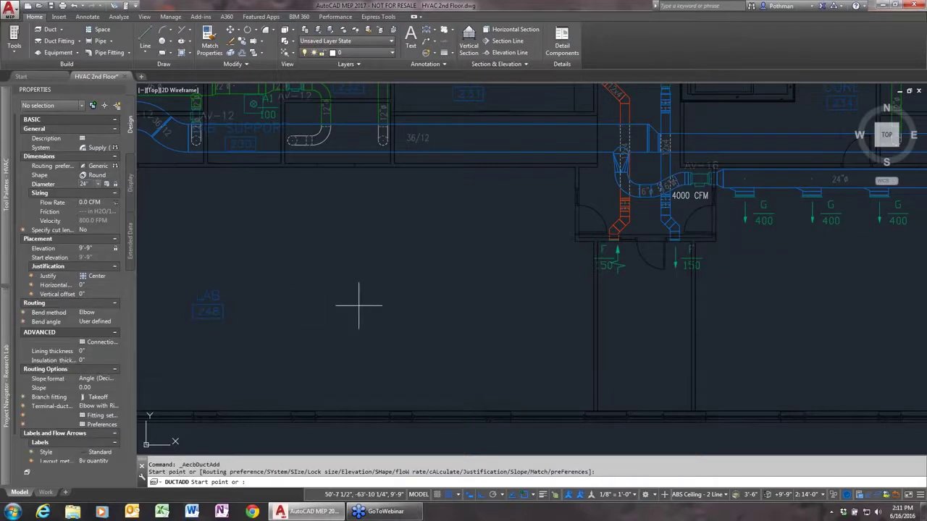
pyautogui.click(303, 274)
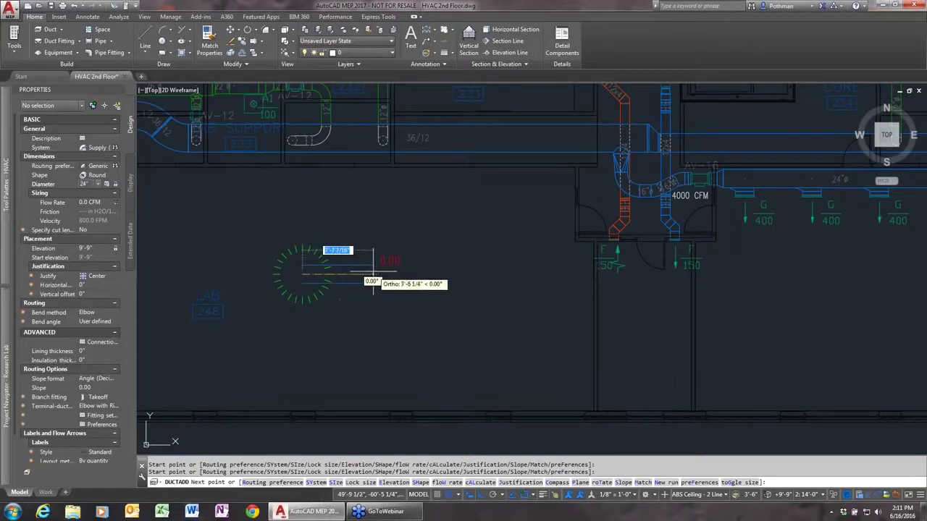
pyautogui.click(388, 273)
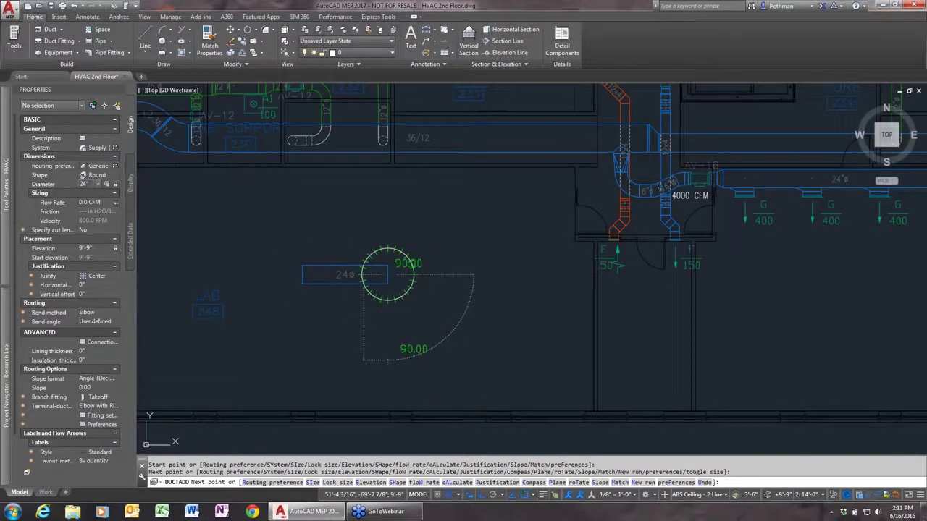
pyautogui.click(388, 360)
pyautogui.click(550, 360)
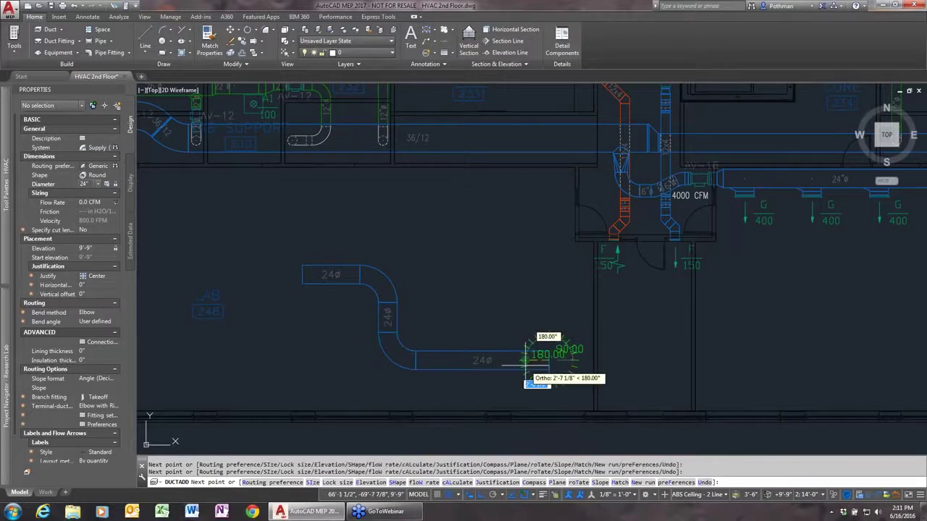
pyautogui.press('Return')
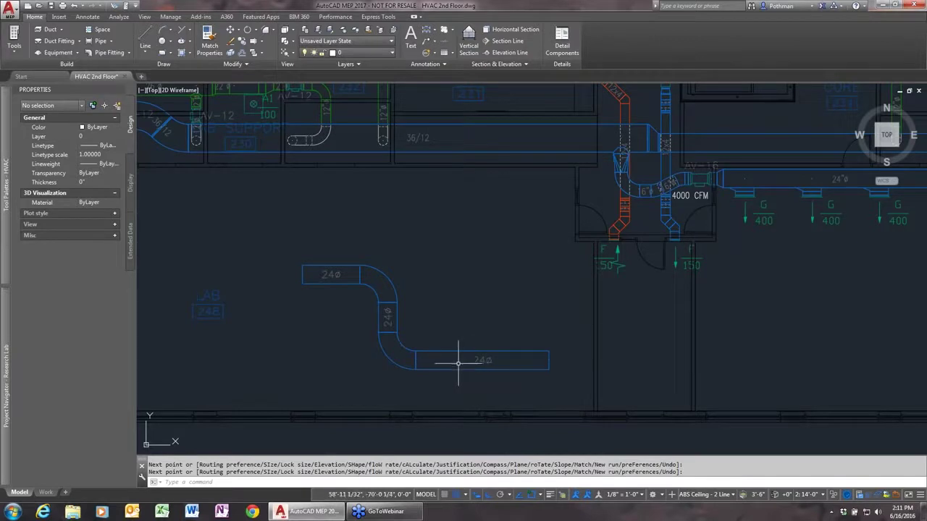
# Step: Draw a rectangular 24x12 duct above the round run, routed right, down, then right
pyautogui.click(48, 30)
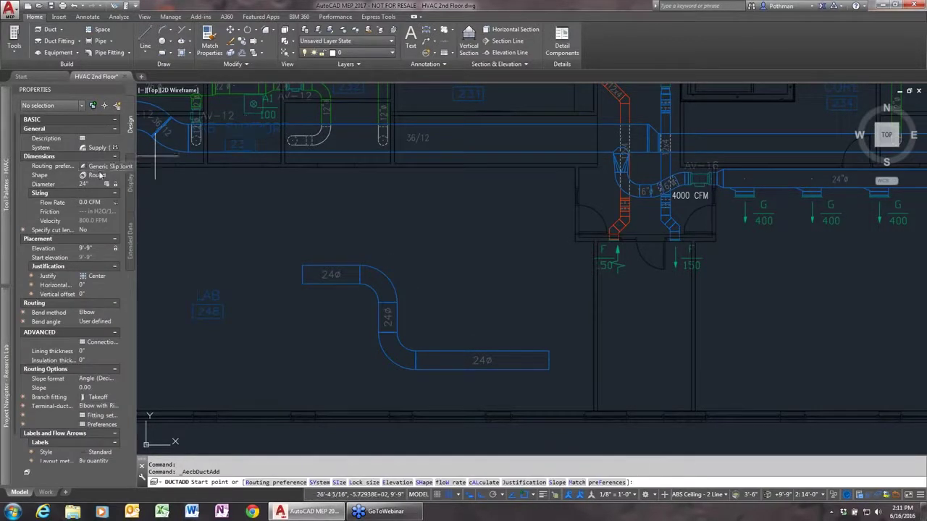
pyautogui.click(116, 176)
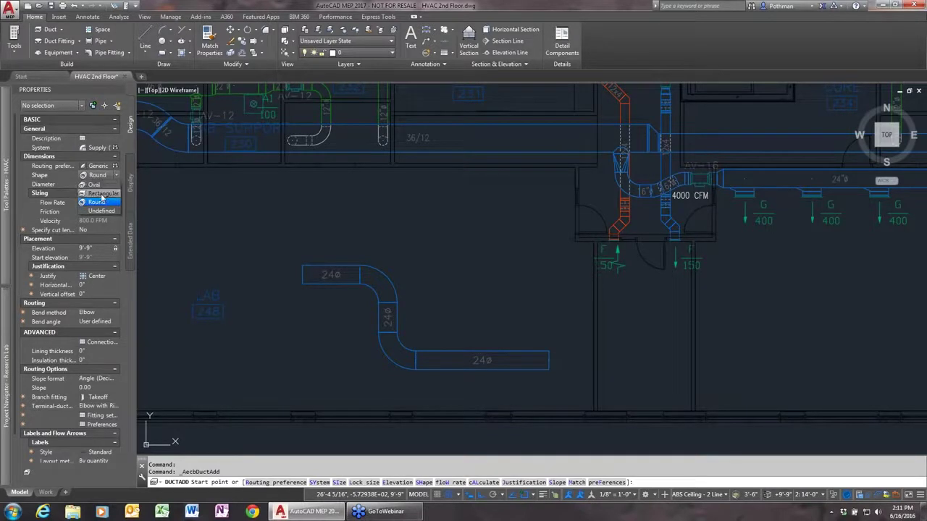
pyautogui.click(102, 197)
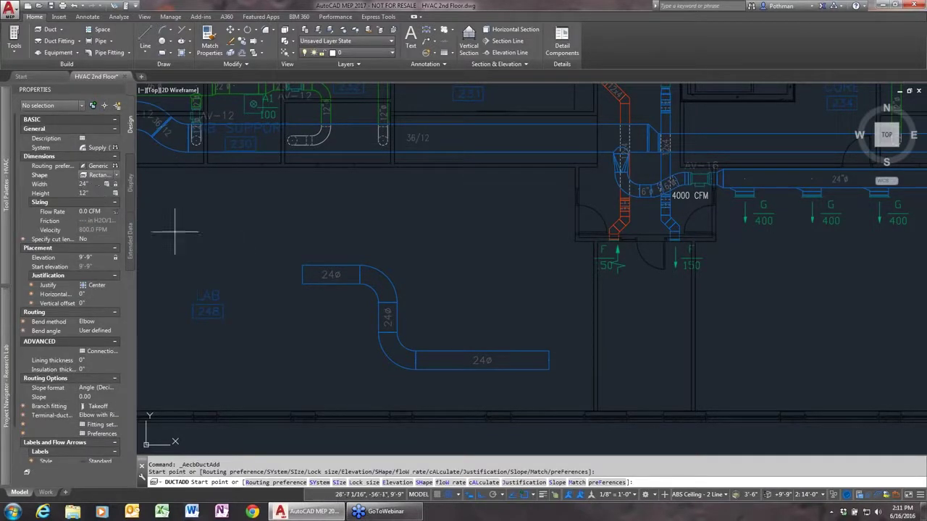
pyautogui.click(271, 224)
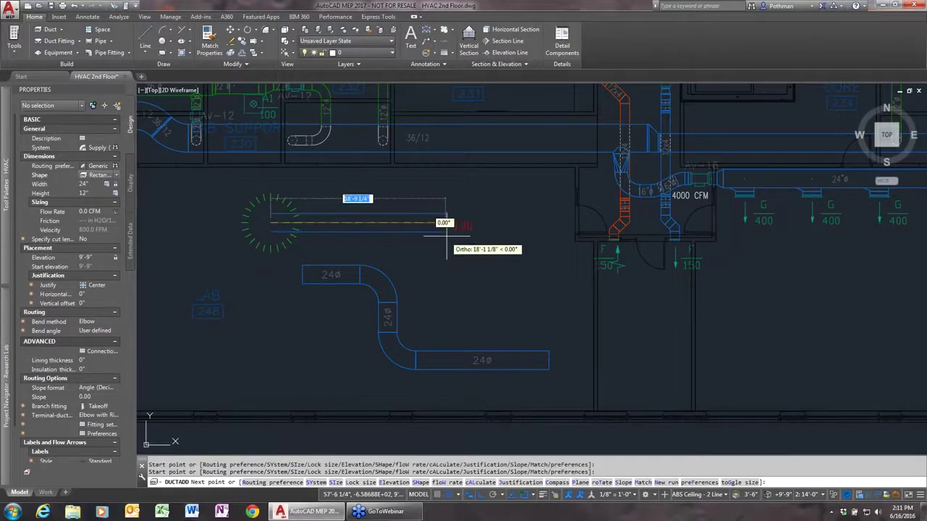
pyautogui.click(449, 224)
pyautogui.click(448, 308)
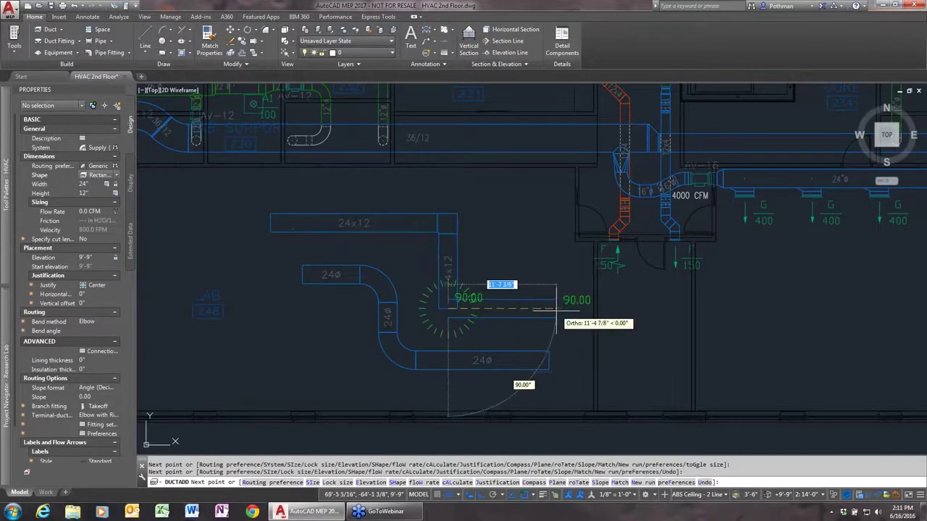
pyautogui.click(557, 309)
pyautogui.press('Return')
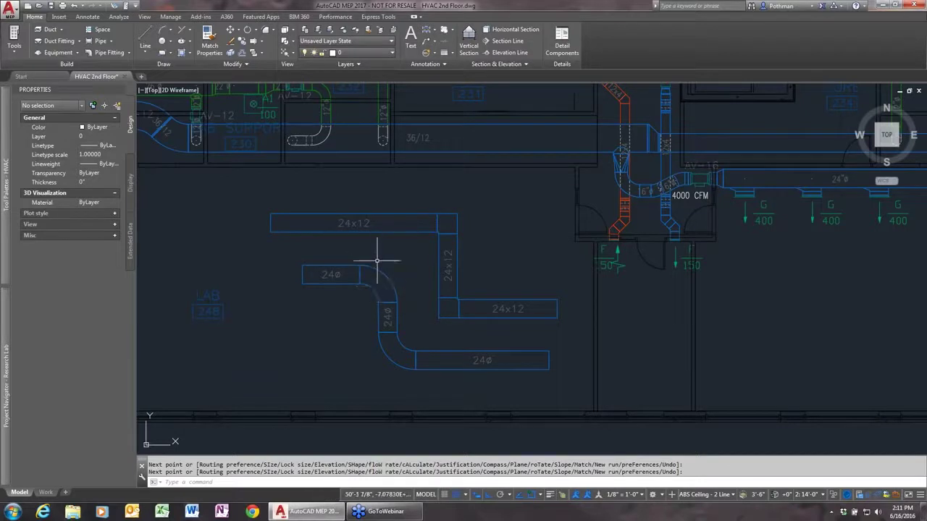
pyautogui.click(178, 20)
pyautogui.click(306, 55)
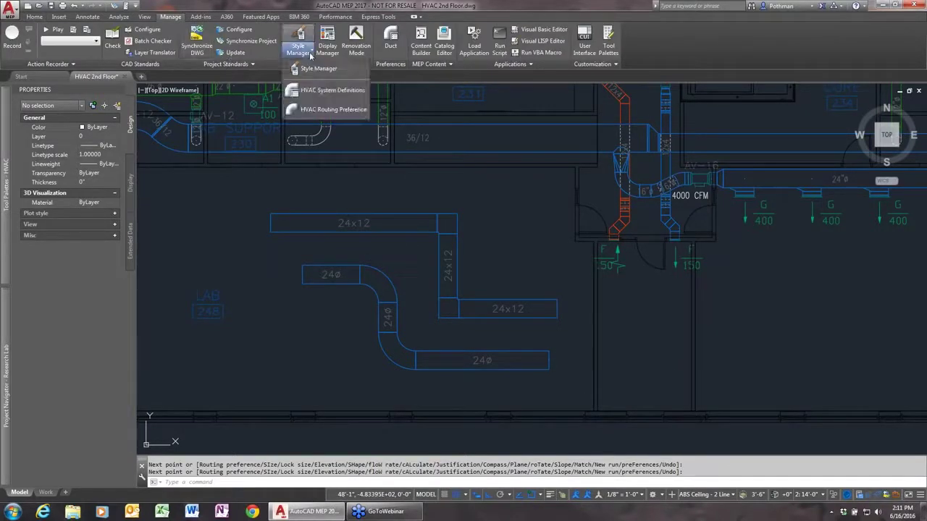
pyautogui.click(318, 111)
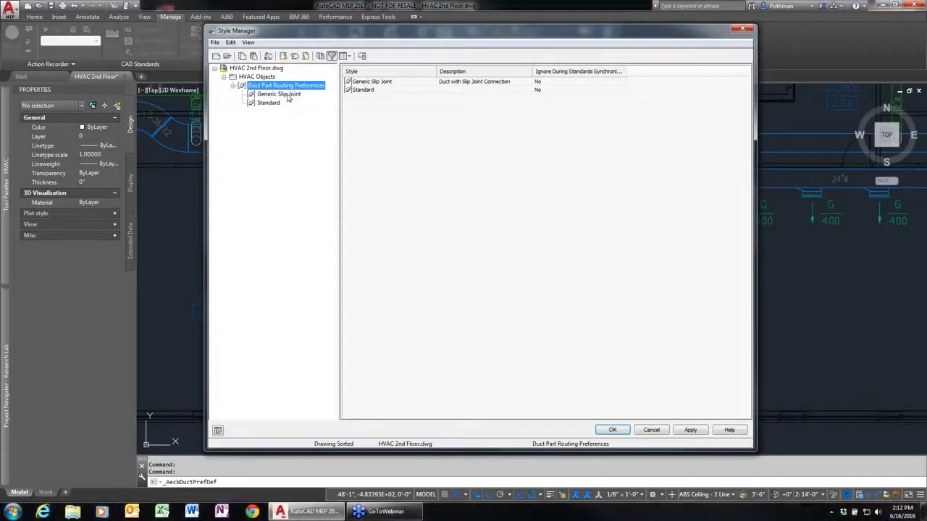
pyautogui.click(288, 95)
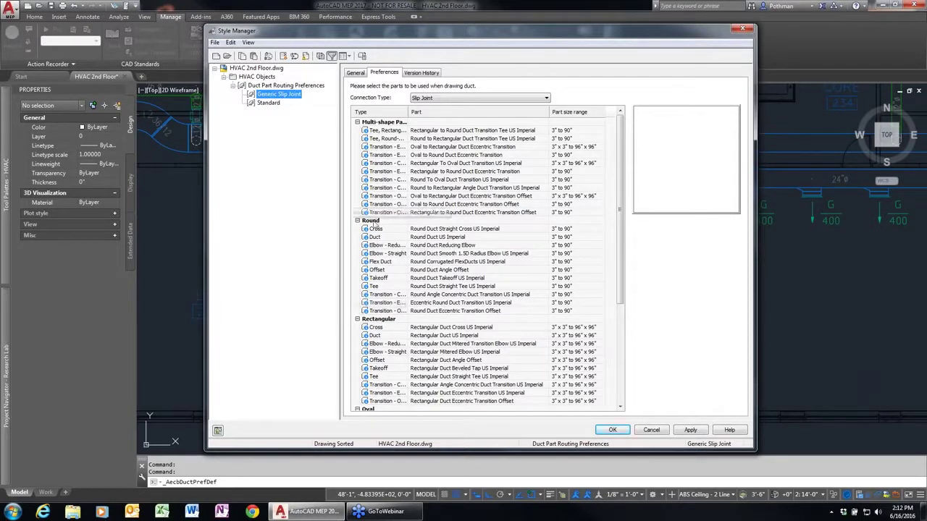
pyautogui.click(502, 254)
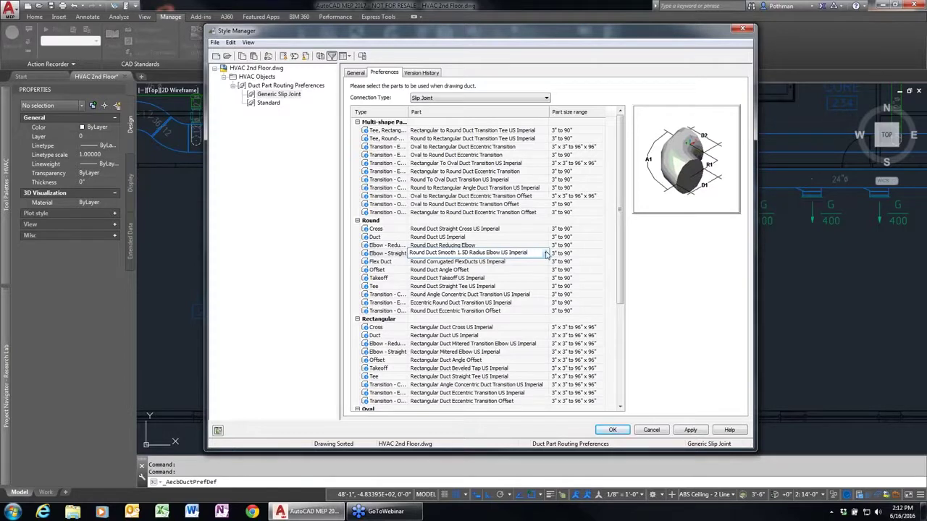
pyautogui.click(546, 254)
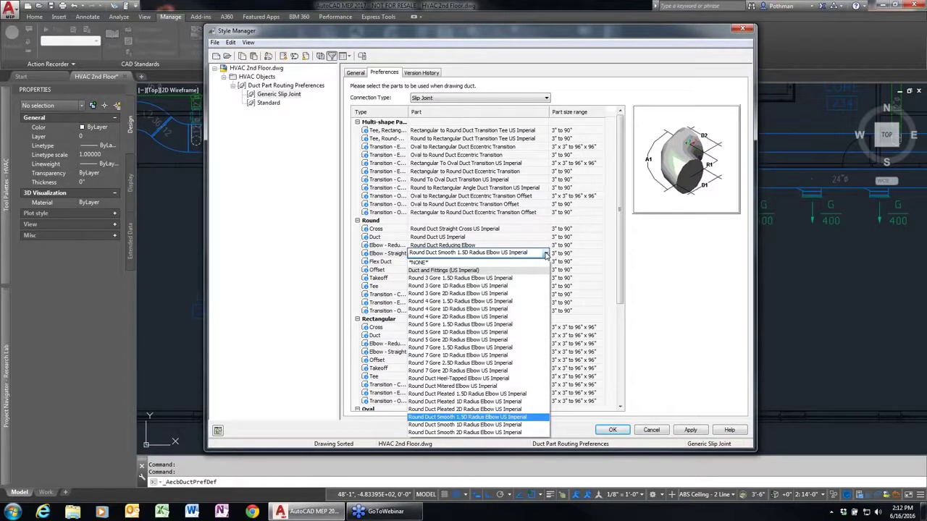
pyautogui.click(546, 255)
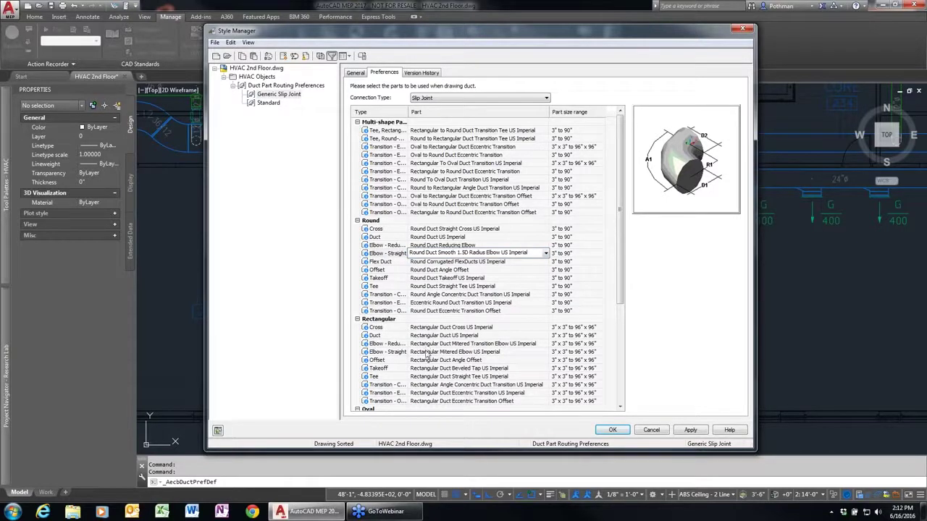
pyautogui.click(481, 353)
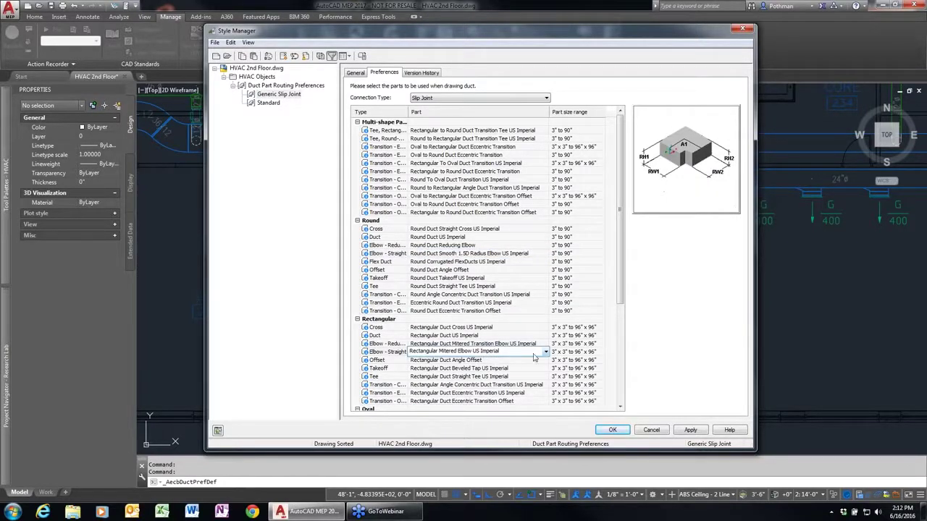
pyautogui.click(546, 351)
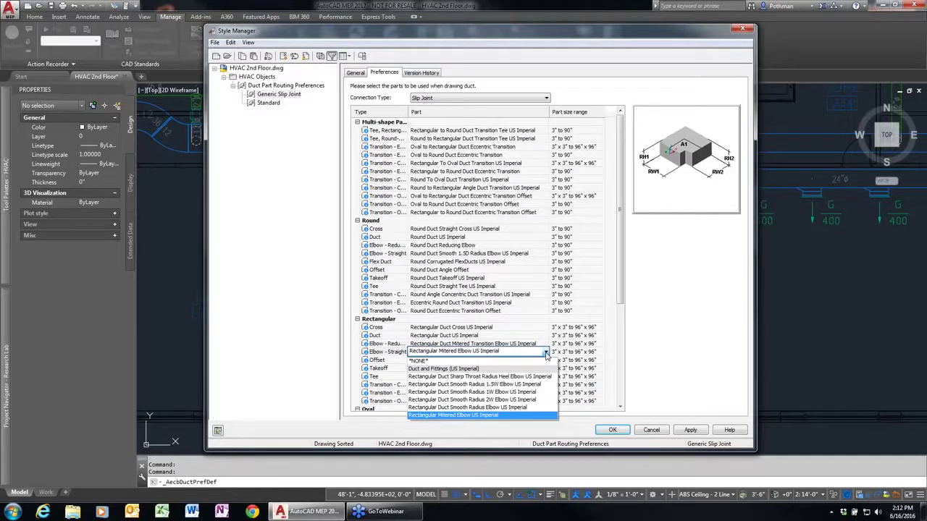
pyautogui.click(546, 353)
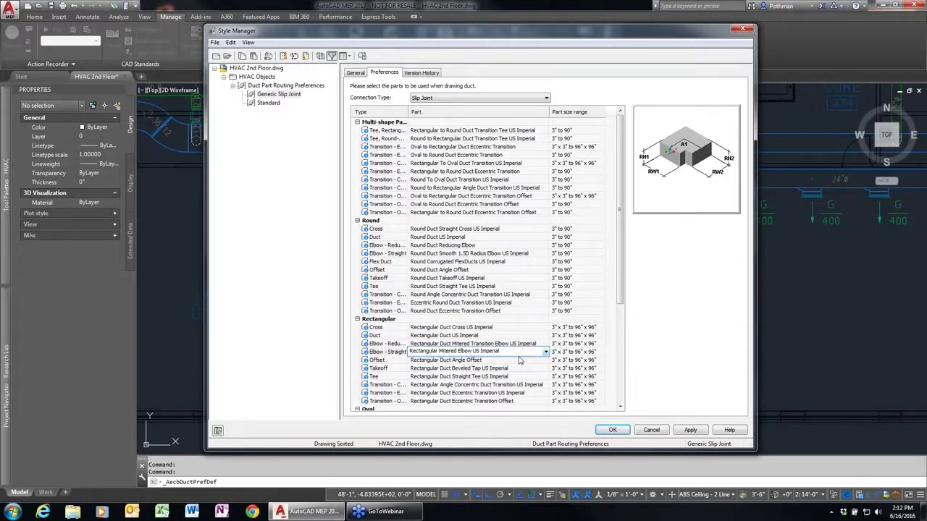
pyautogui.click(656, 430)
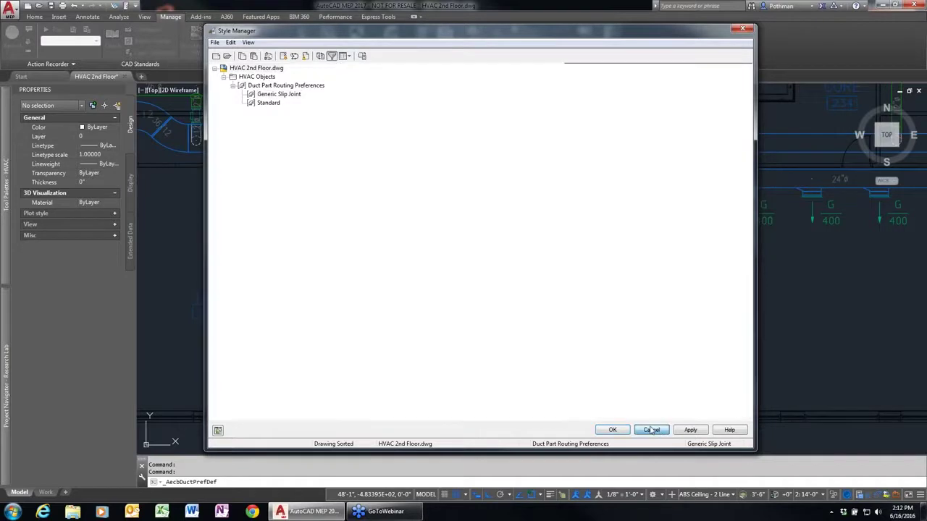
# Step: Reduce the lower 24ø duct to 20-inch diameter, accepting a concentric 24-to-20 transition
pyautogui.click(477, 351)
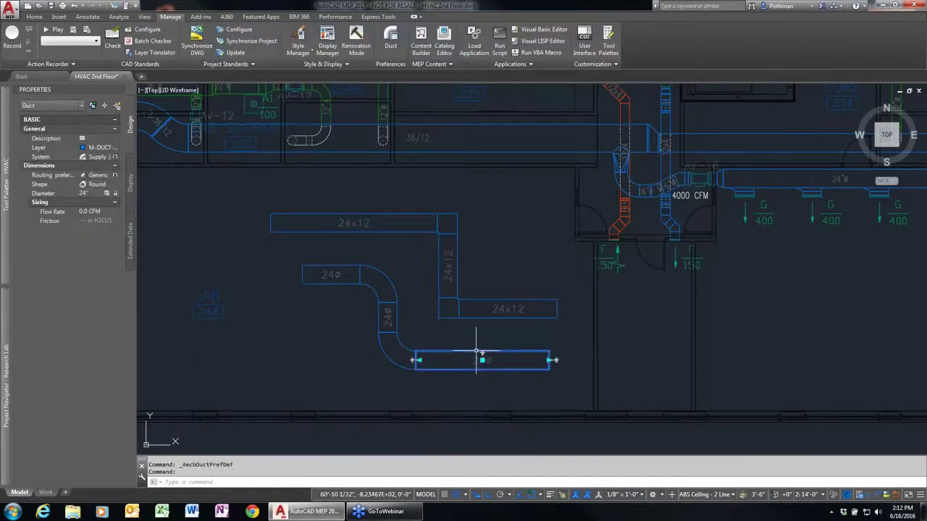
pyautogui.scroll(-2, 470, 346)
pyautogui.scroll(2, 444, 349)
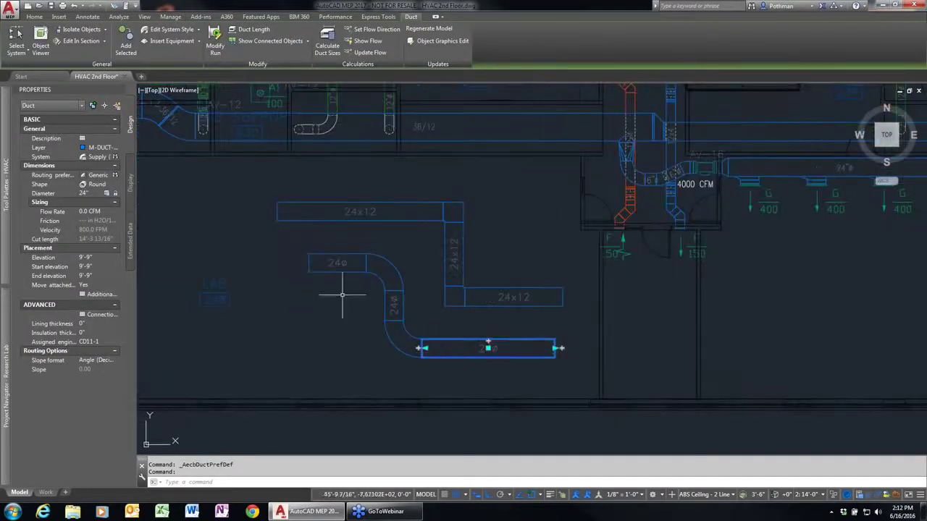
pyautogui.click(97, 194)
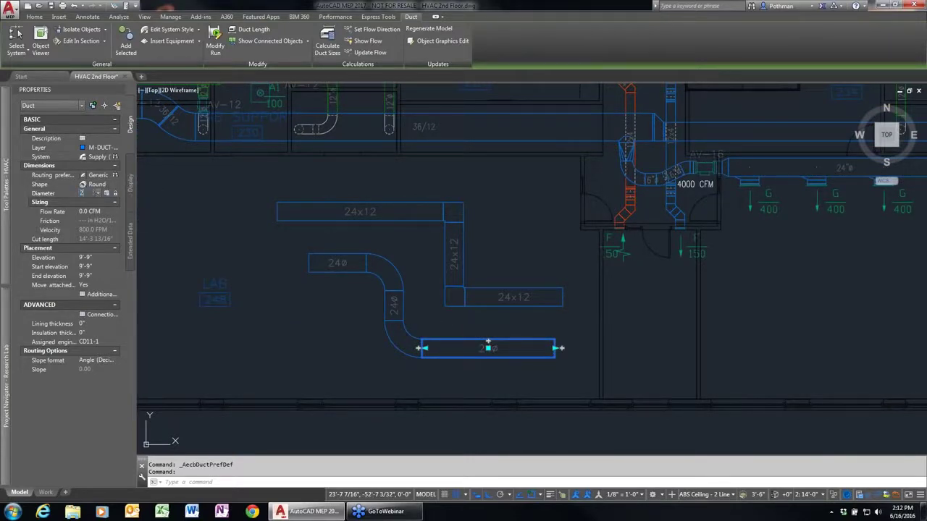
pyautogui.write('0')
pyautogui.press('Return')
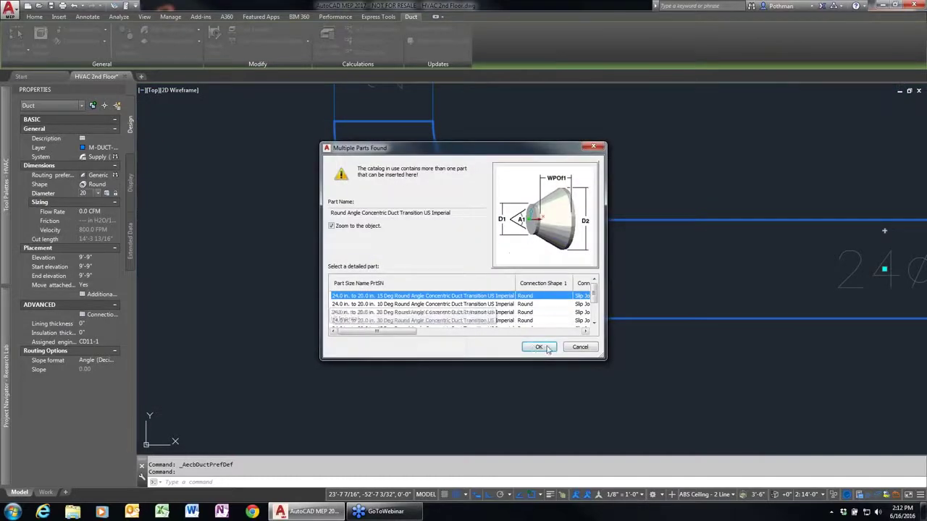
pyautogui.click(530, 347)
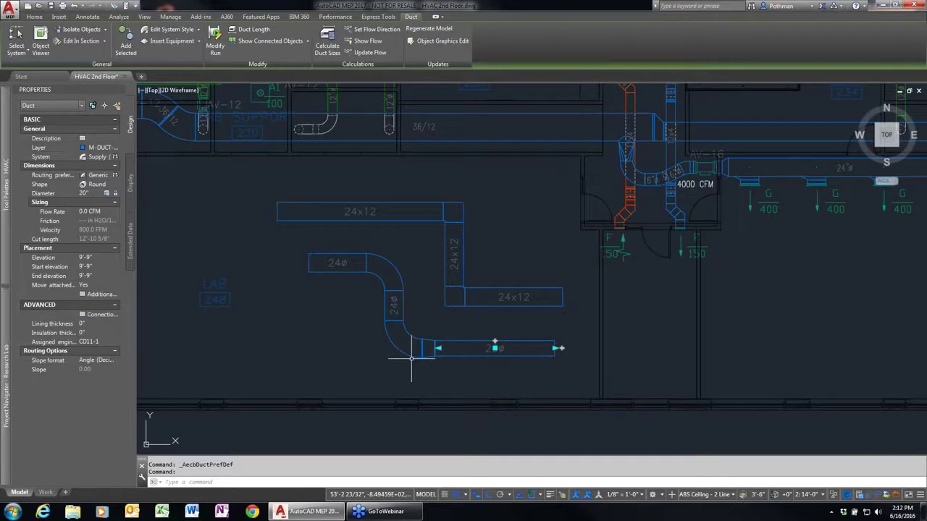
pyautogui.press('Escape')
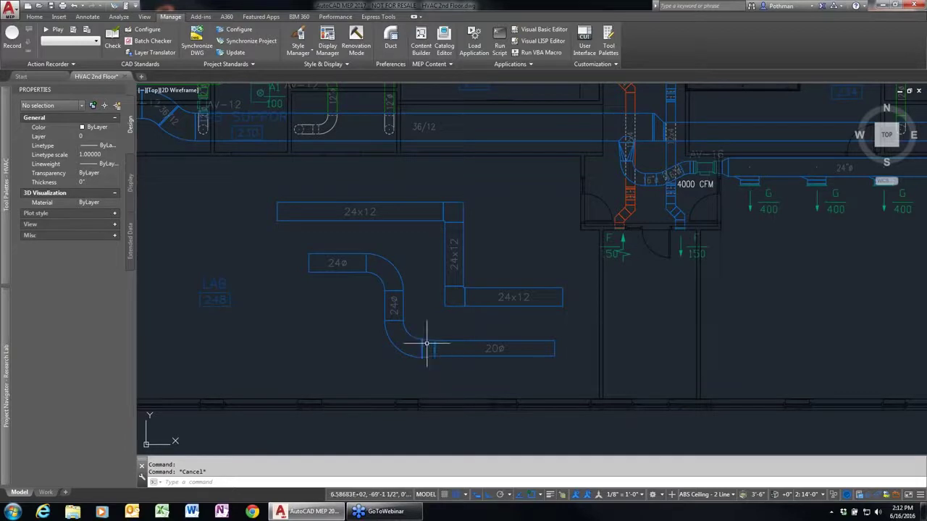
# Step: Grip-move the 20ø duct lower in the room, then back to its original height
pyautogui.click(575, 368)
pyautogui.click(306, 192)
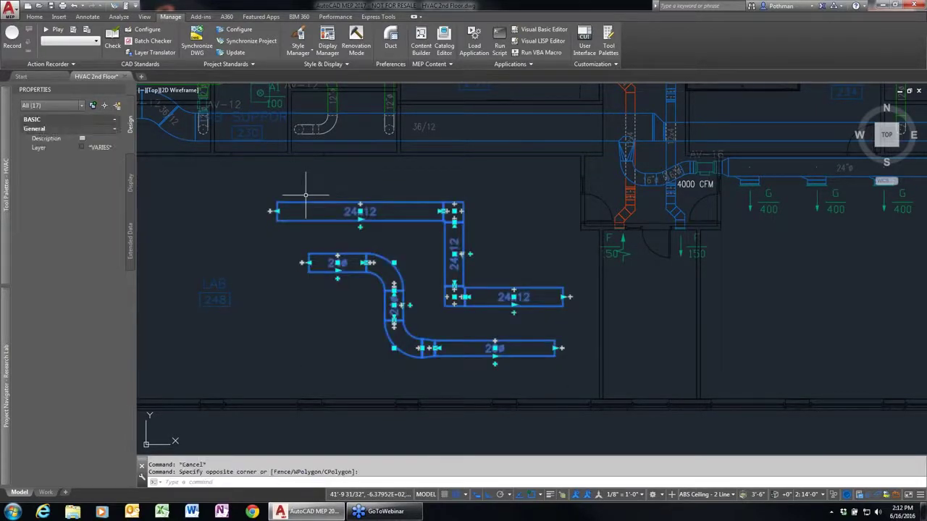
pyautogui.press('Escape')
pyautogui.click(510, 338)
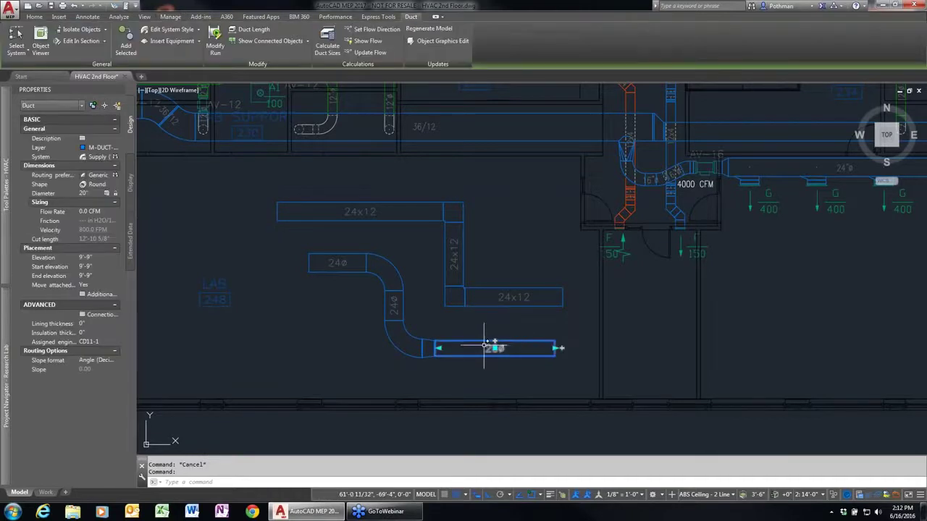
pyautogui.click(495, 349)
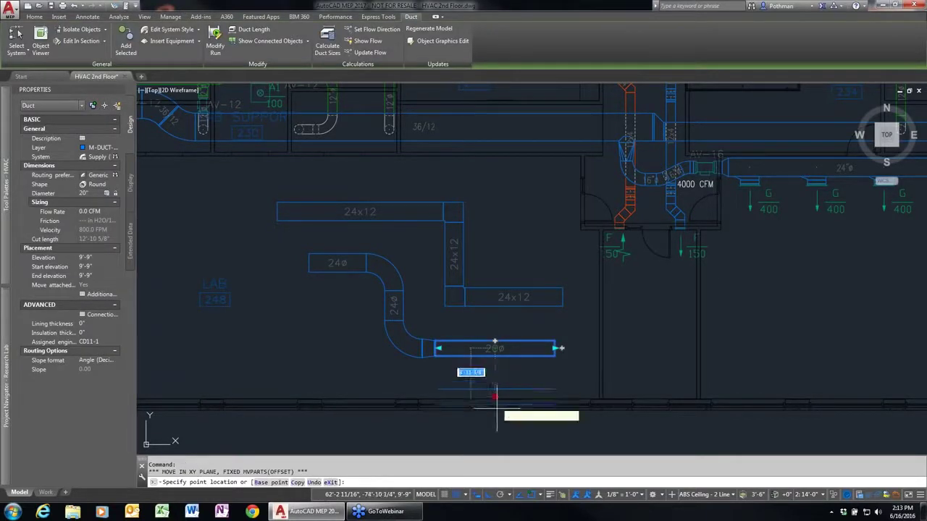
pyautogui.click(495, 433)
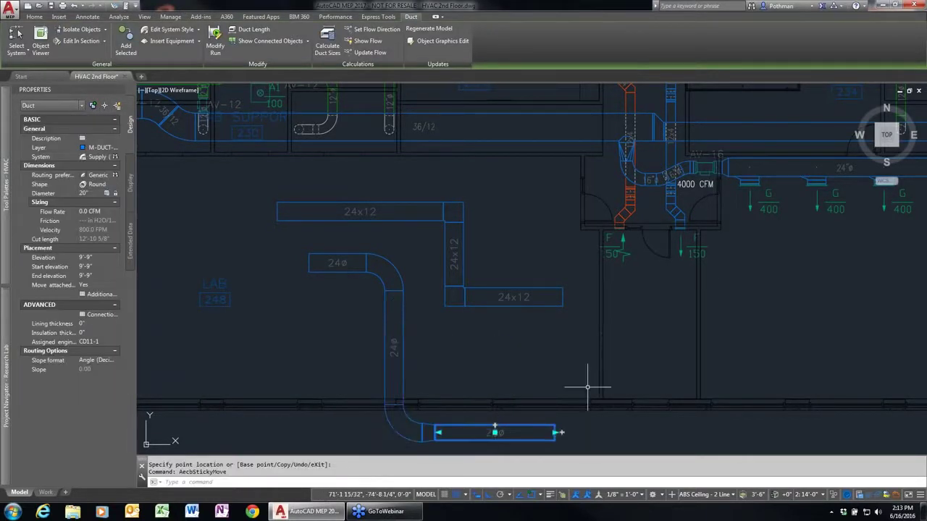
pyautogui.click(494, 432)
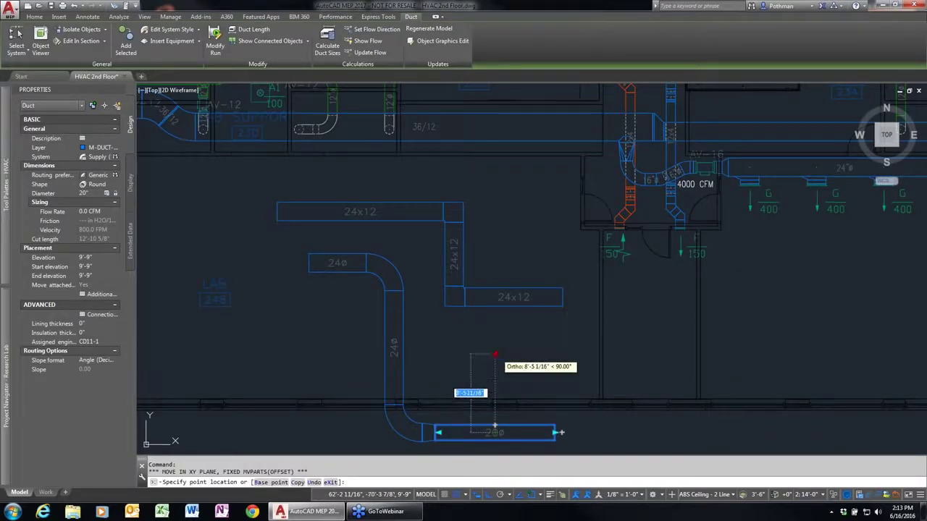
pyautogui.click(495, 355)
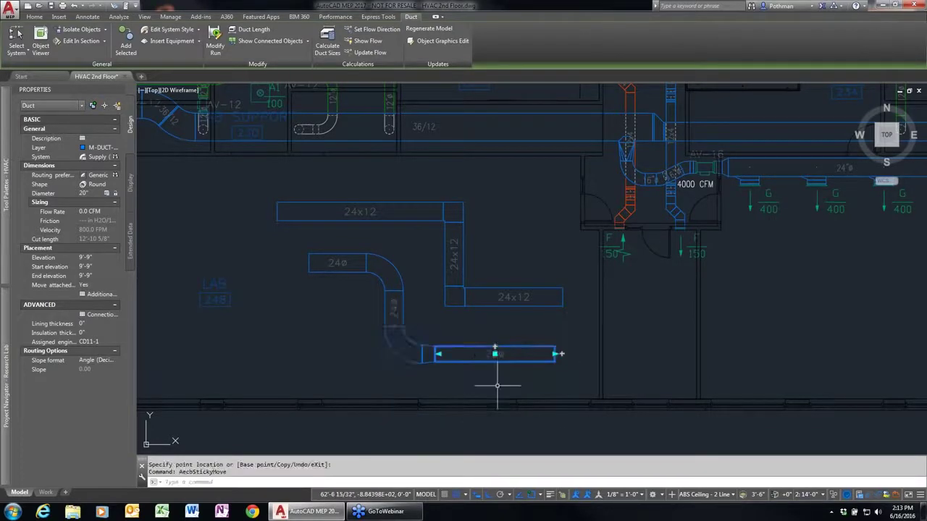
pyautogui.press('Escape')
# Step: Add new 20ø duct from the run's end, turning up then continuing right
pyautogui.click(556, 353)
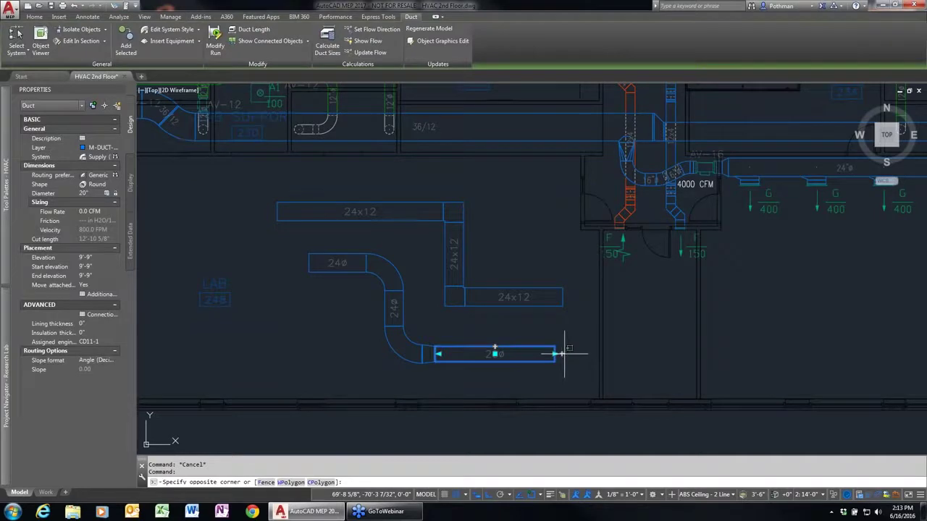
pyautogui.click(559, 353)
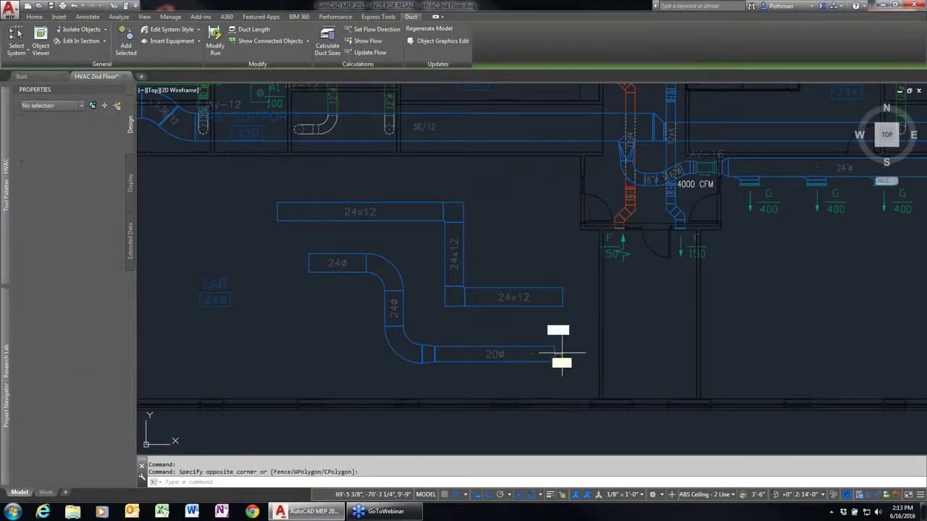
pyautogui.click(656, 362)
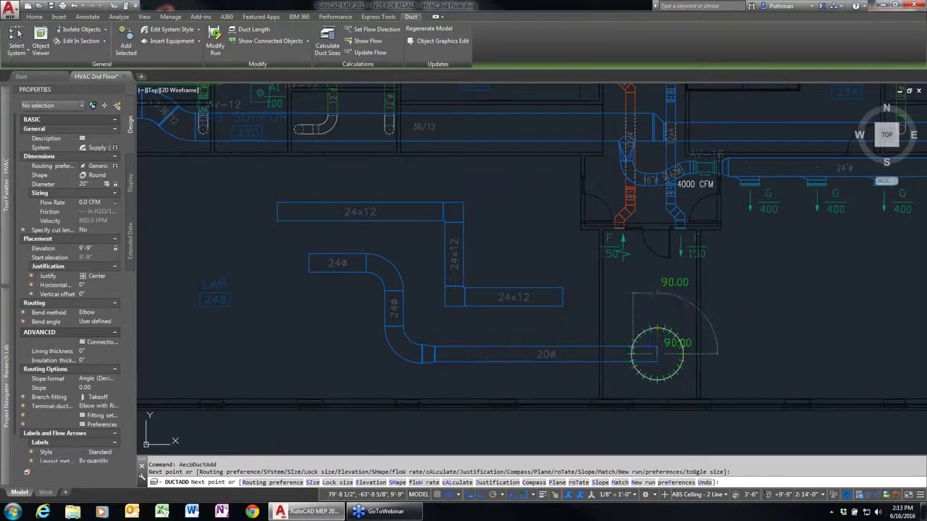
pyautogui.click(771, 293)
pyautogui.press('Escape')
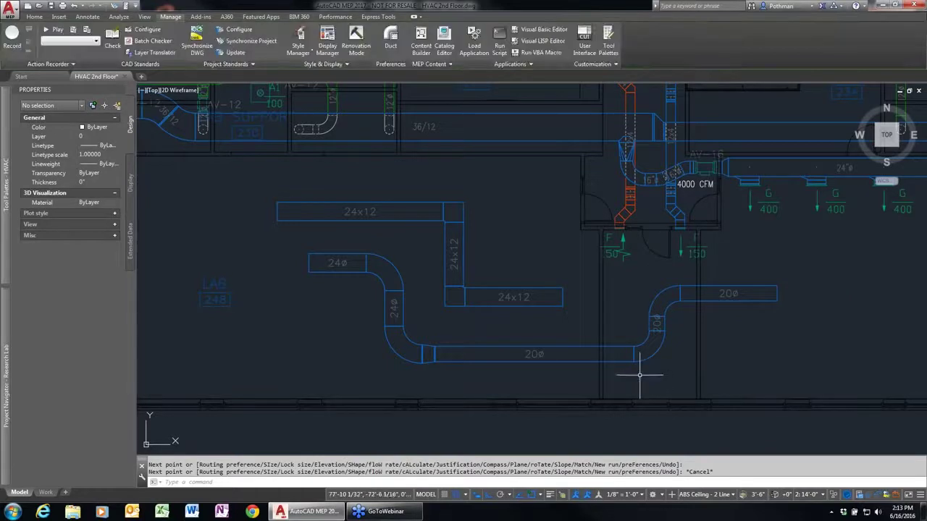
# Step: Erase the new elbow and the 24x12, 24ø and 20ø test ducts, 22 objects in all
pyautogui.write('e')
pyautogui.press('Return')
pyautogui.click(685, 372)
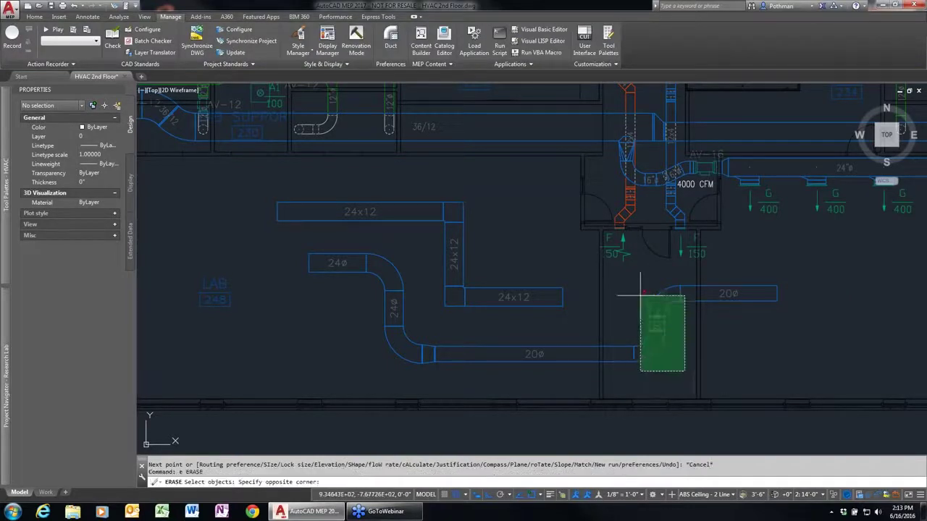
pyautogui.click(616, 270)
pyautogui.click(546, 367)
pyautogui.click(330, 212)
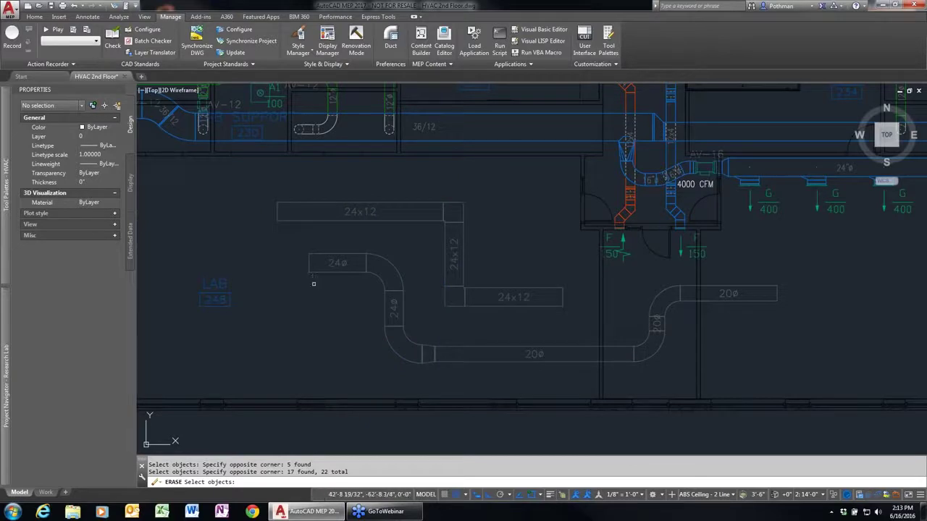
pyautogui.press('Return')
pyautogui.moveTo(481, 186); pyautogui.dragTo(466, 281, button='middle')
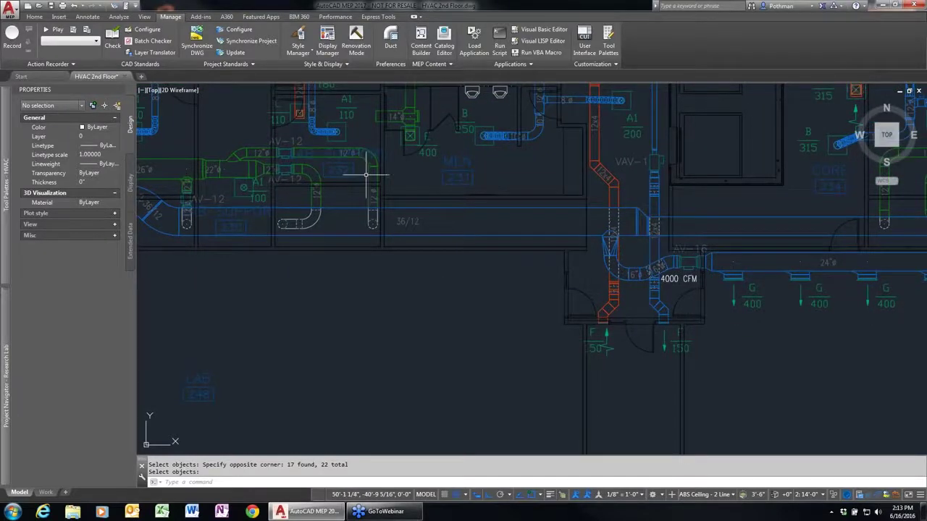
# Step: Add a duct matching the 12ø exhaust duct, running right then up across the supply duct
pyautogui.click(373, 175)
pyautogui.rightClick(409, 289)
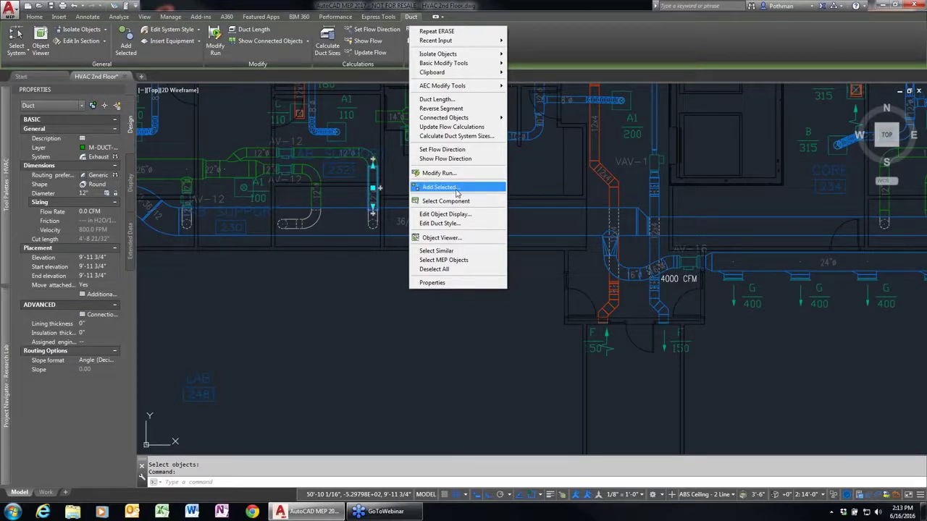
pyautogui.click(456, 188)
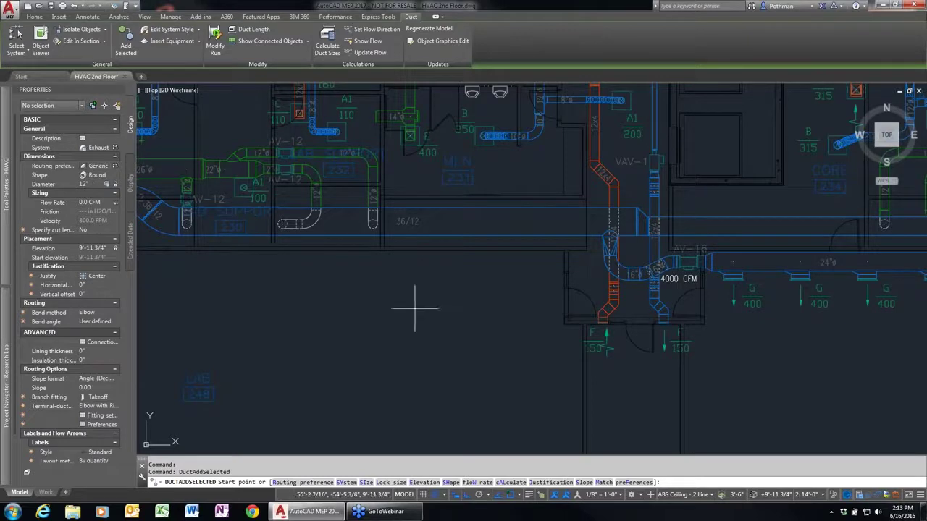
pyautogui.click(346, 327)
pyautogui.click(505, 327)
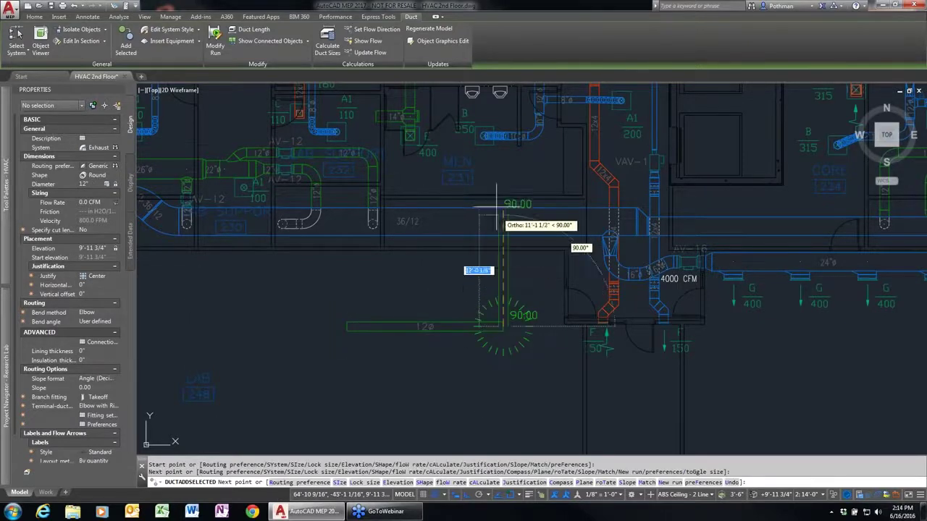
pyautogui.click(504, 171)
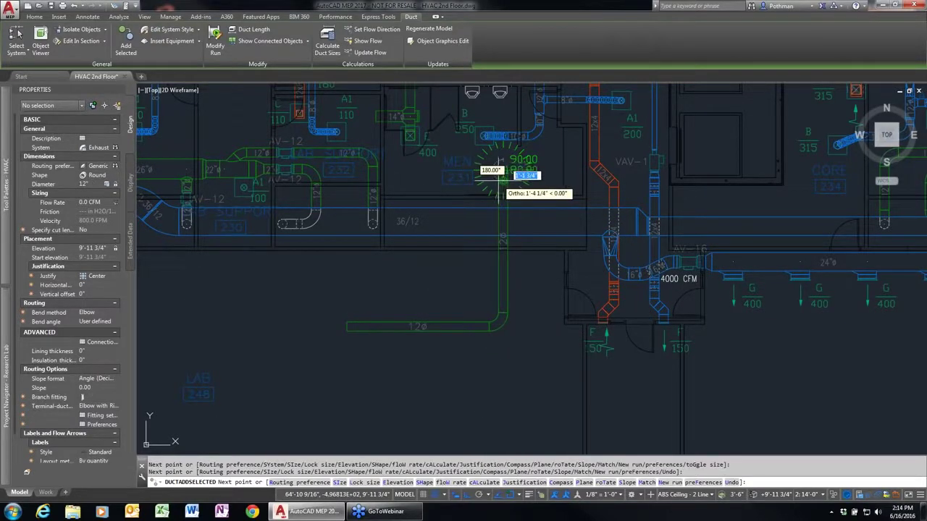
pyautogui.press('Return')
pyautogui.scroll(10, 510, 239)
pyautogui.scroll(-2, 505, 256)
pyautogui.scroll(-2, 517, 427)
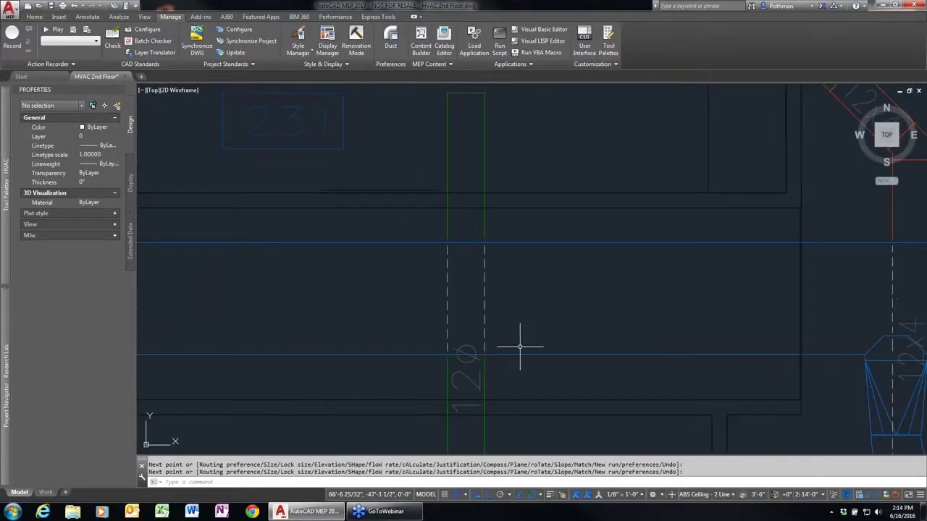
# Step: Stretch the vertical 12ø duct's top end down to just below room 231
pyautogui.click(492, 280)
pyautogui.click(432, 305)
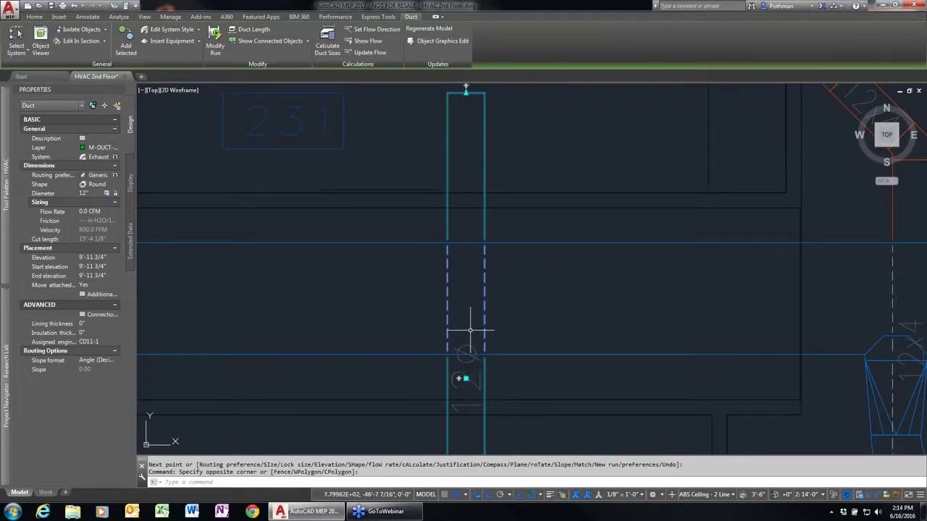
pyautogui.scroll(-2, 469, 327)
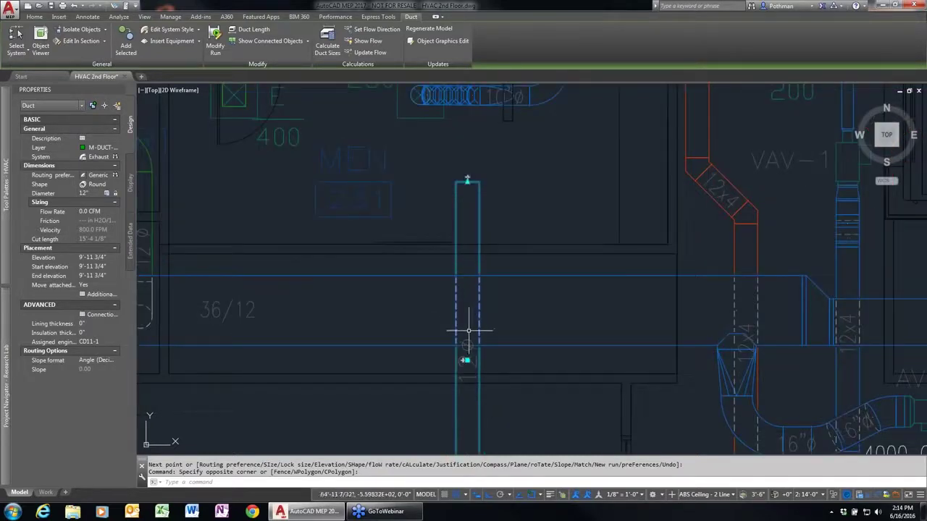
pyautogui.click(467, 180)
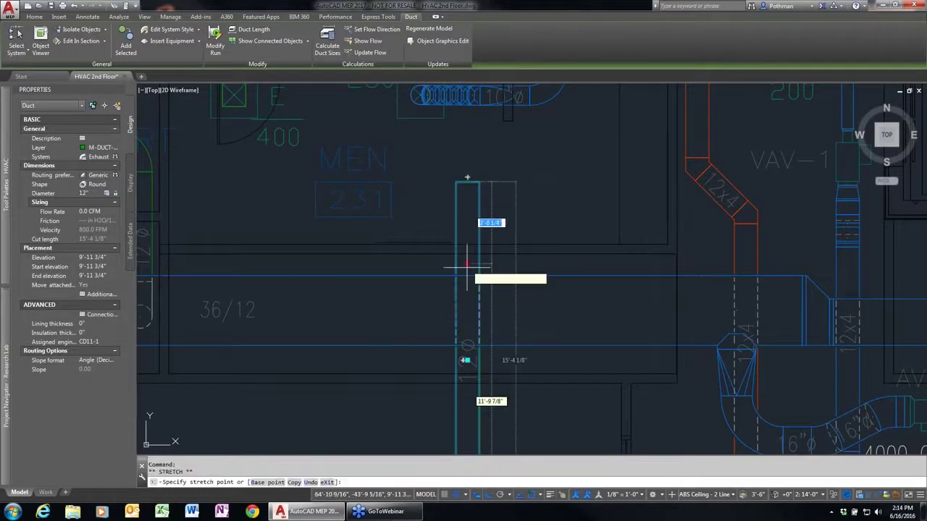
pyautogui.click(464, 306)
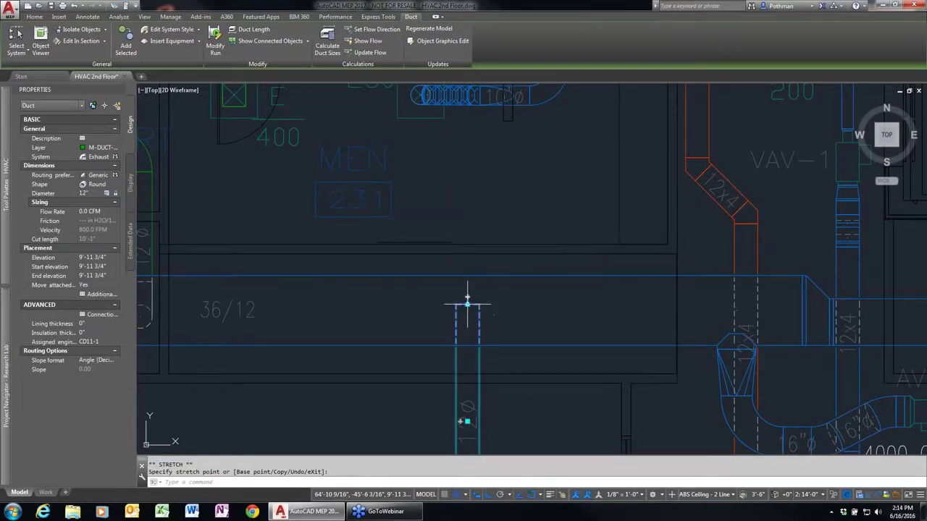
pyautogui.click(467, 303)
pyautogui.click(467, 207)
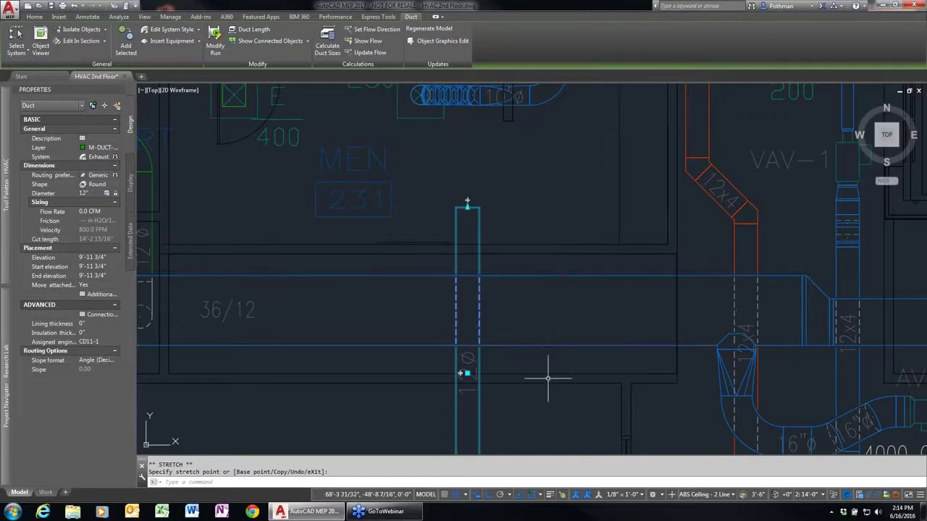
pyautogui.scroll(-1, 543, 375)
pyautogui.scroll(-1, 542, 355)
pyautogui.moveTo(543, 353); pyautogui.dragTo(532, 230, button='middle')
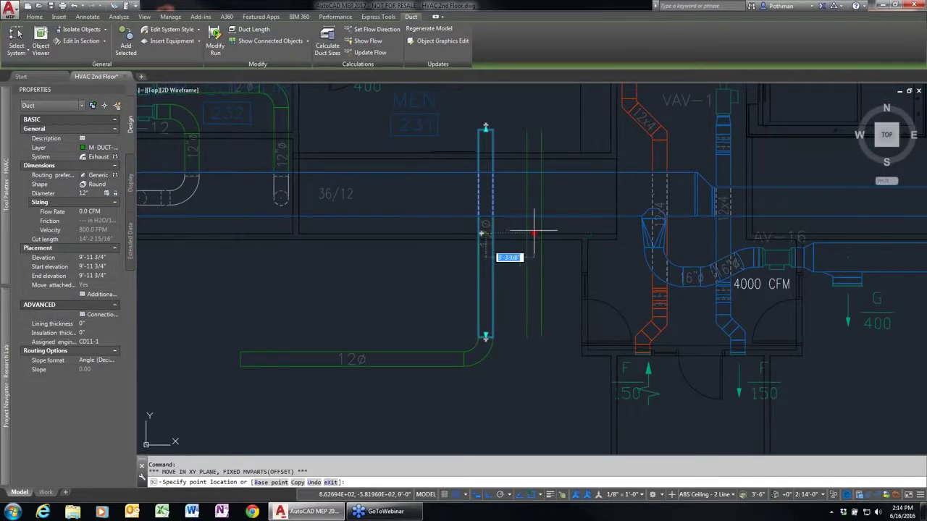
# Step: Shift the vertical duct to the right, then move it back left
pyautogui.click(587, 234)
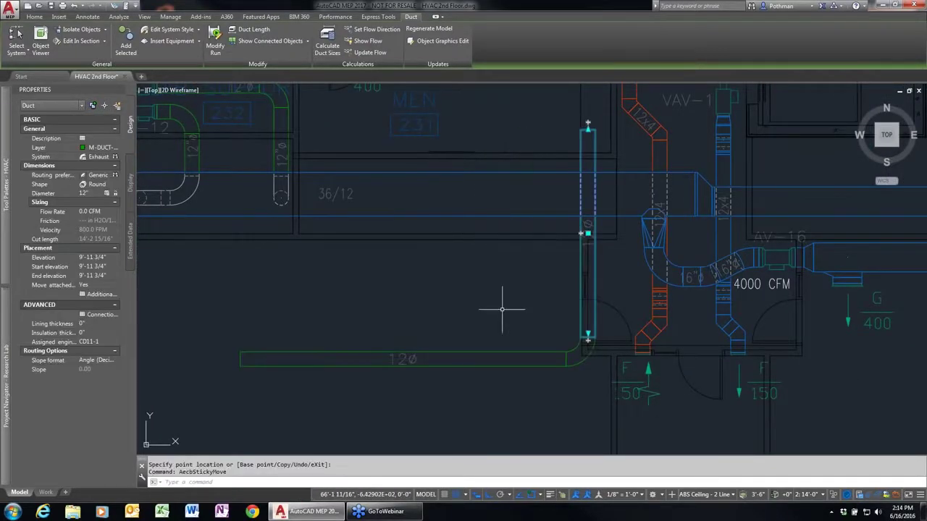
pyautogui.click(588, 233)
pyautogui.click(487, 268)
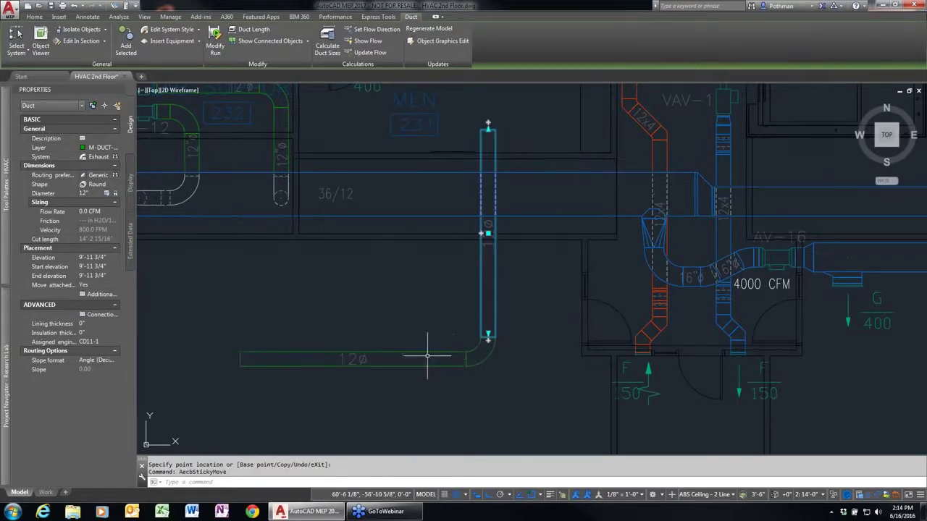
# Step: Delete the whole new 12ø exhaust duct run, elbow included, and pan the plan right
pyautogui.press('Escape')
pyautogui.click(518, 379)
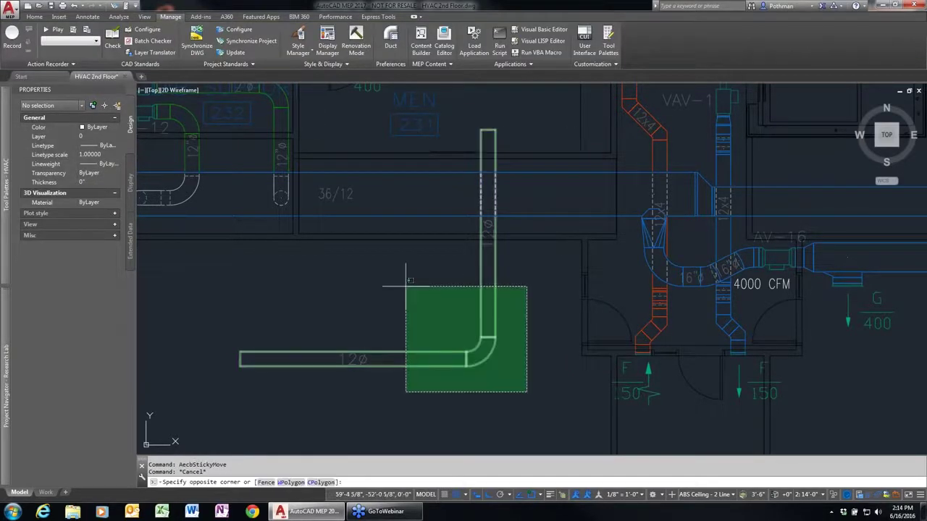
pyautogui.click(403, 295)
pyautogui.press('Delete')
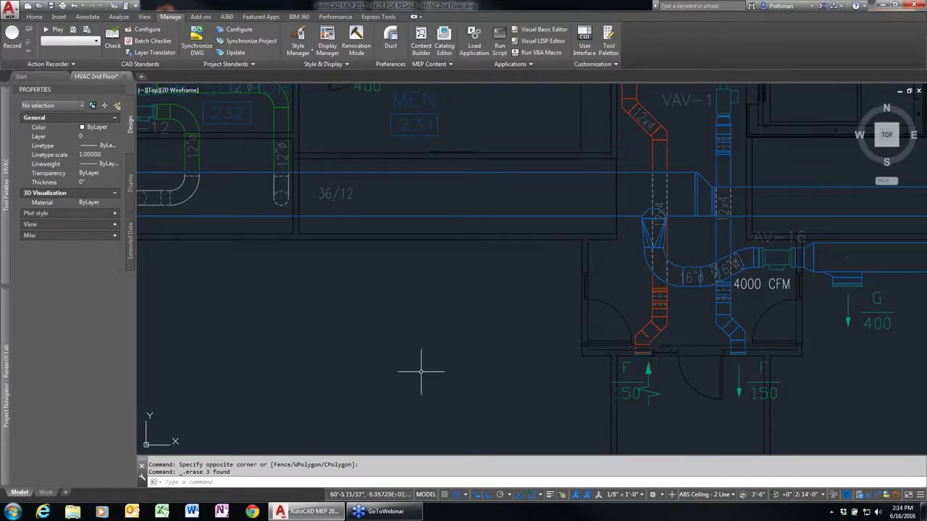
pyautogui.moveTo(385, 347); pyautogui.dragTo(515, 339, button='middle')
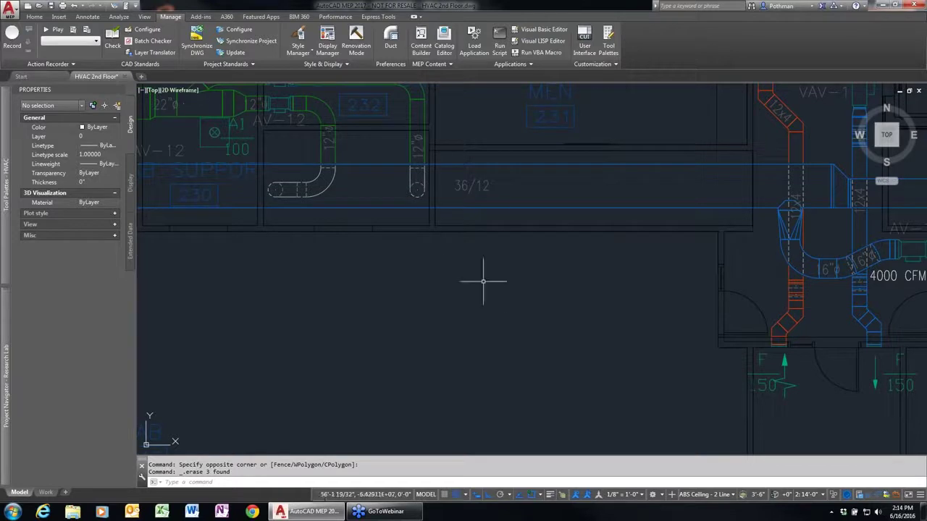
pyautogui.click(34, 17)
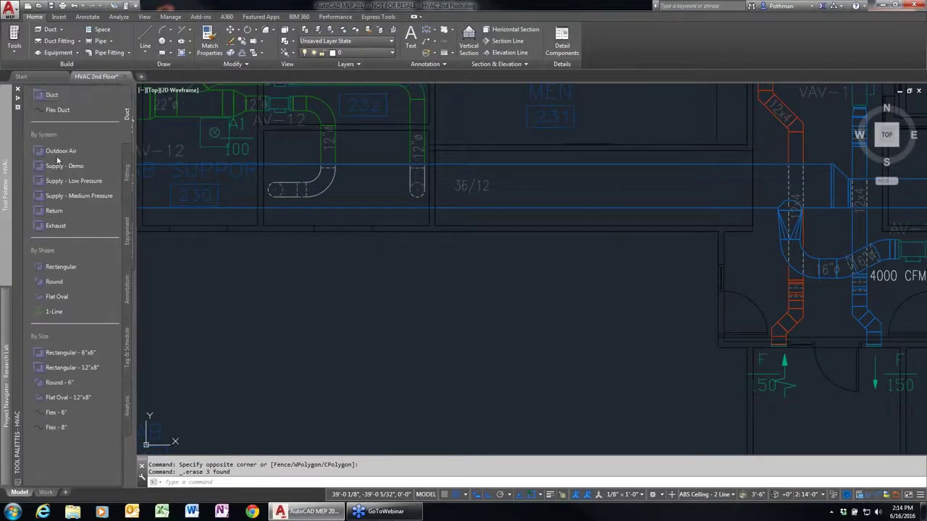
# Step: Switch to the Equipment tools and browse Electrical > Emergency Power Generators to a diesel generator
pyautogui.click(126, 245)
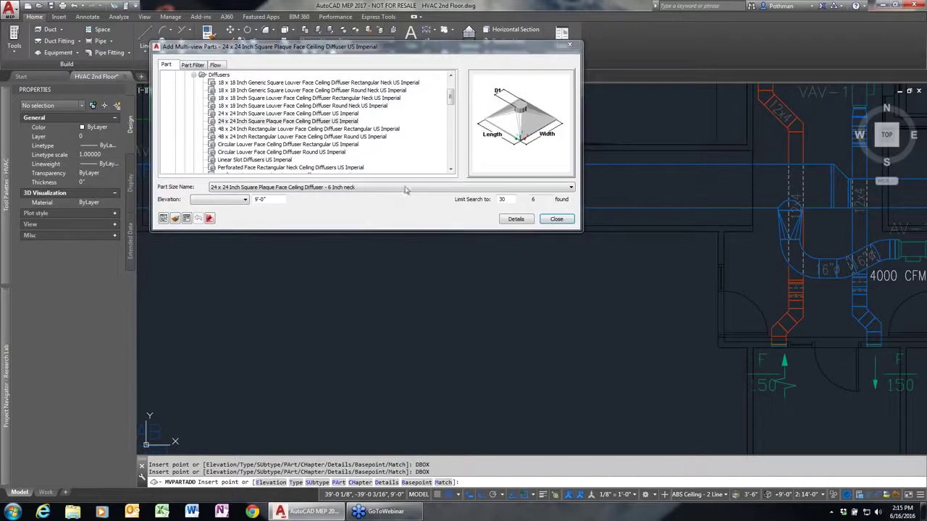
pyautogui.moveTo(450, 97); pyautogui.dragTo(451, 85)
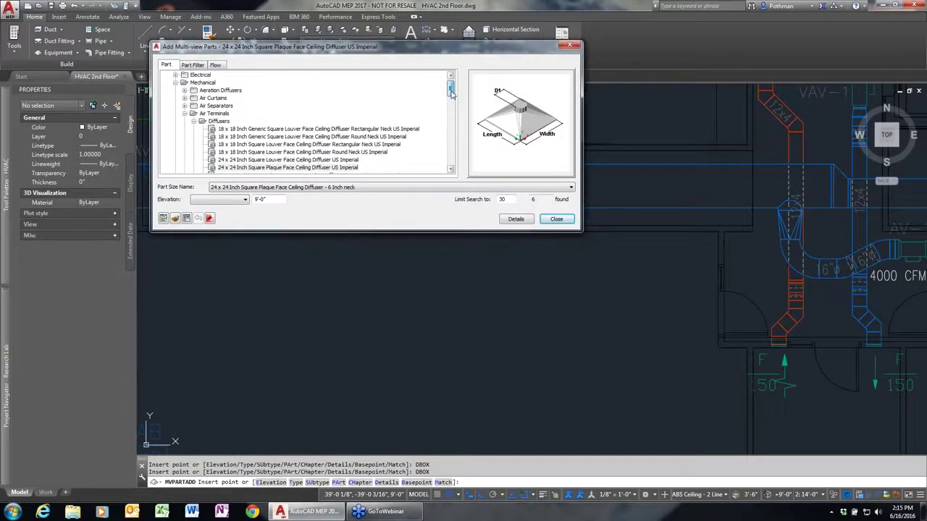
pyautogui.click(174, 76)
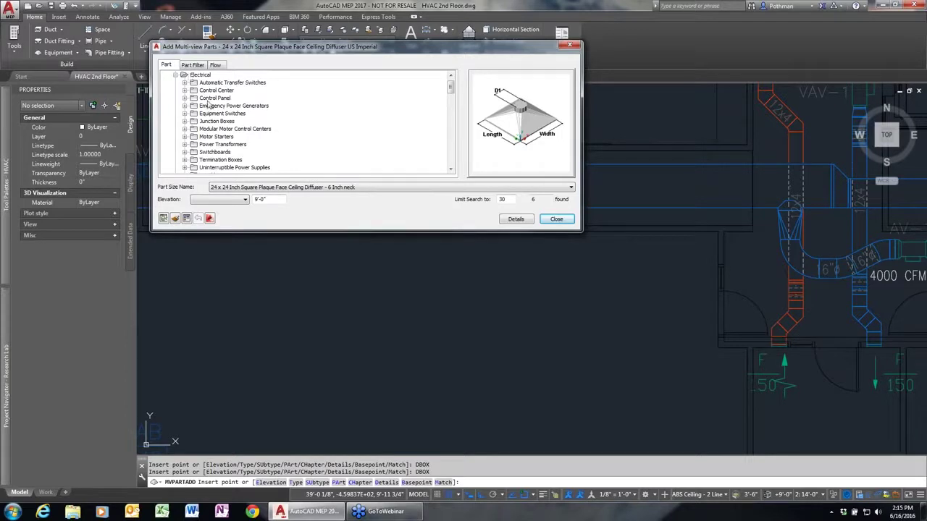
pyautogui.click(233, 106)
pyautogui.click(185, 106)
pyautogui.click(205, 113)
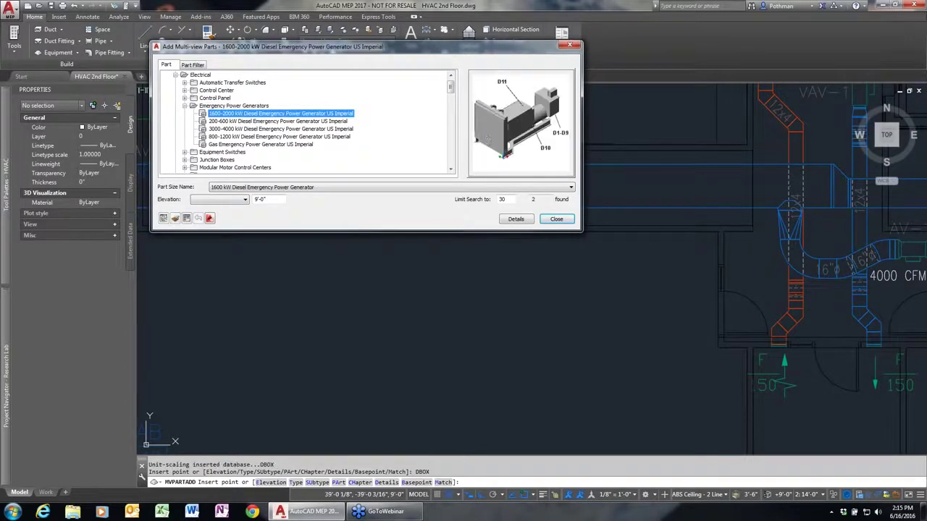
# Step: Collapse the Air Terminals branch and scroll down through the parts catalog
pyautogui.moveTo(450, 87); pyautogui.dragTo(450, 97)
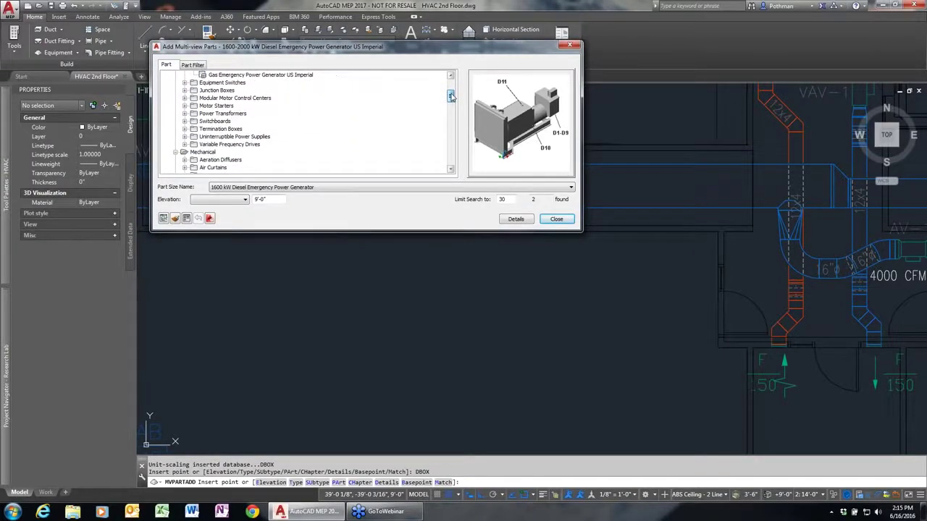
pyautogui.moveTo(451, 96); pyautogui.dragTo(444, 106)
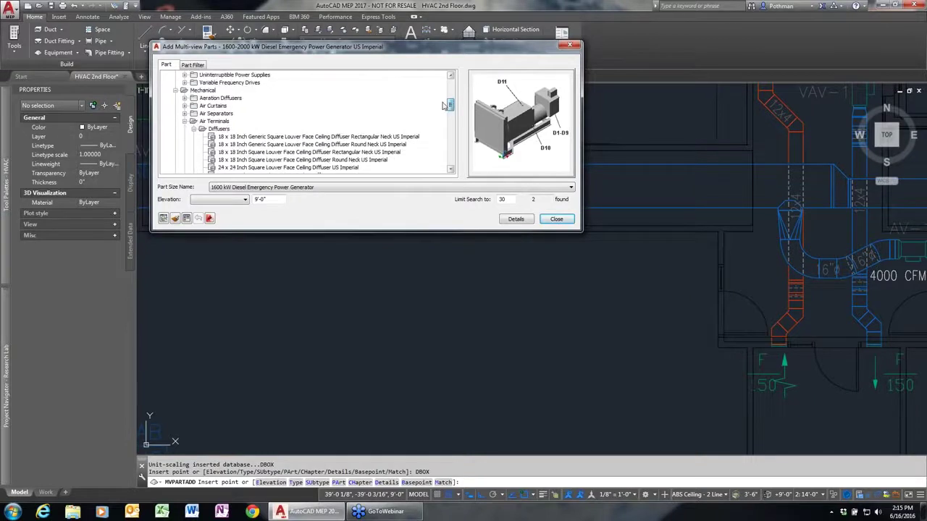
pyautogui.click(193, 121)
pyautogui.scroll(-1, 206, 119)
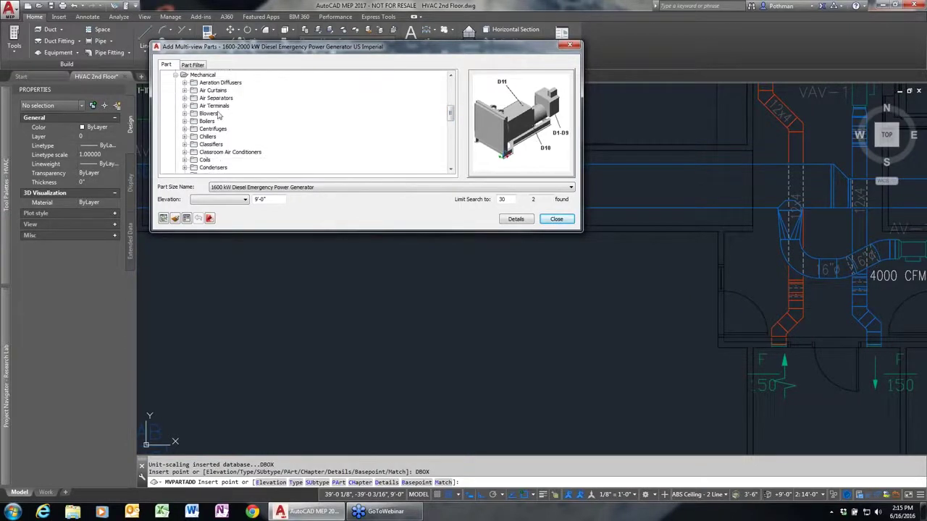
pyautogui.scroll(-2, 248, 163)
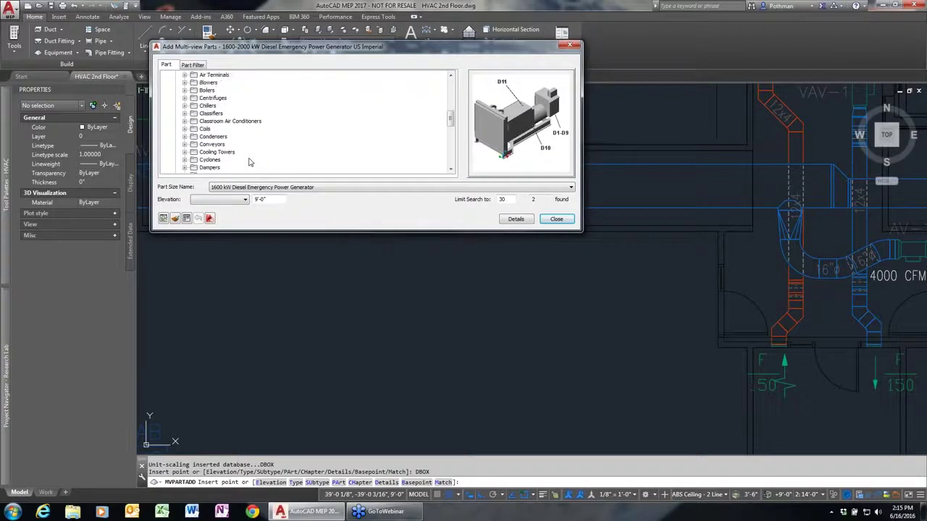
pyautogui.scroll(-1, 247, 159)
pyautogui.scroll(-1, 247, 158)
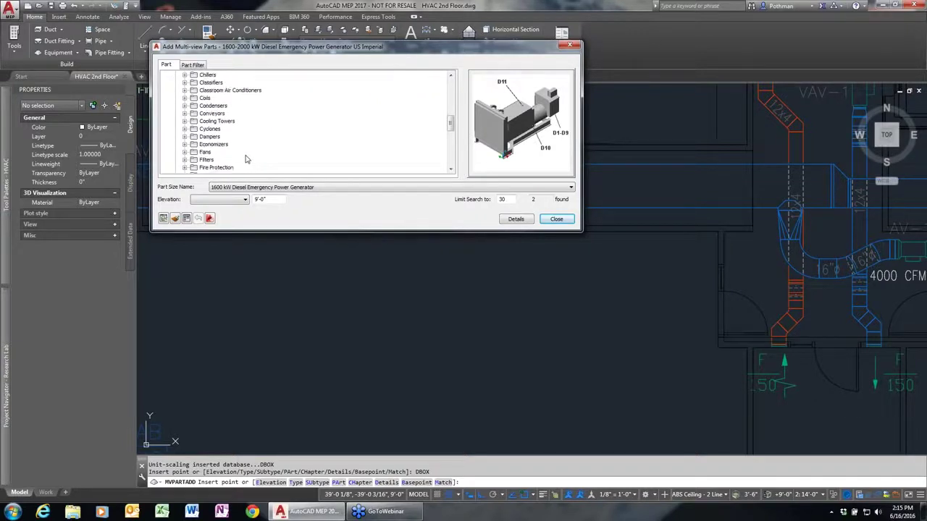
pyautogui.scroll(-2, 222, 148)
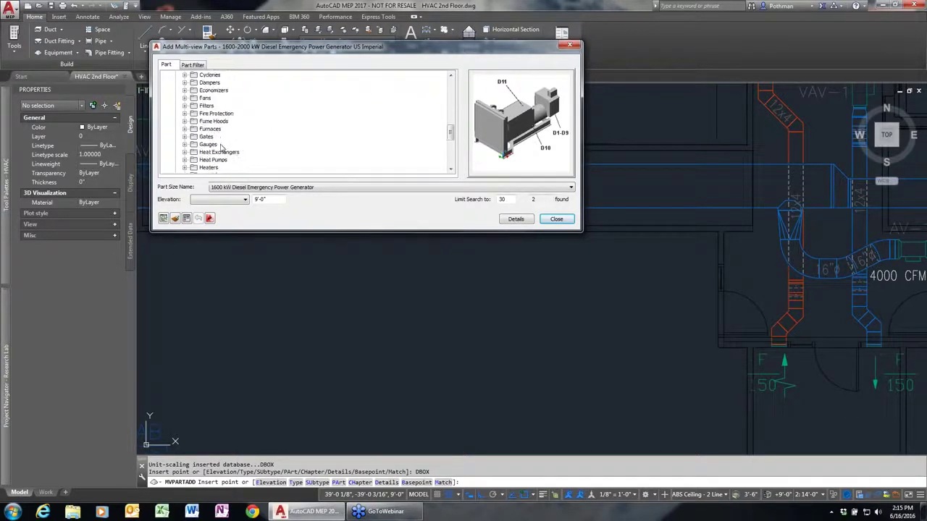
pyautogui.scroll(-1, 221, 148)
pyautogui.scroll(-1, 221, 149)
pyautogui.scroll(-1, 221, 150)
pyautogui.scroll(-1, 221, 151)
pyautogui.scroll(-1, 221, 152)
pyautogui.scroll(-1, 219, 152)
pyautogui.scroll(-1, 217, 152)
pyautogui.scroll(-1, 215, 152)
pyautogui.scroll(-1, 215, 152)
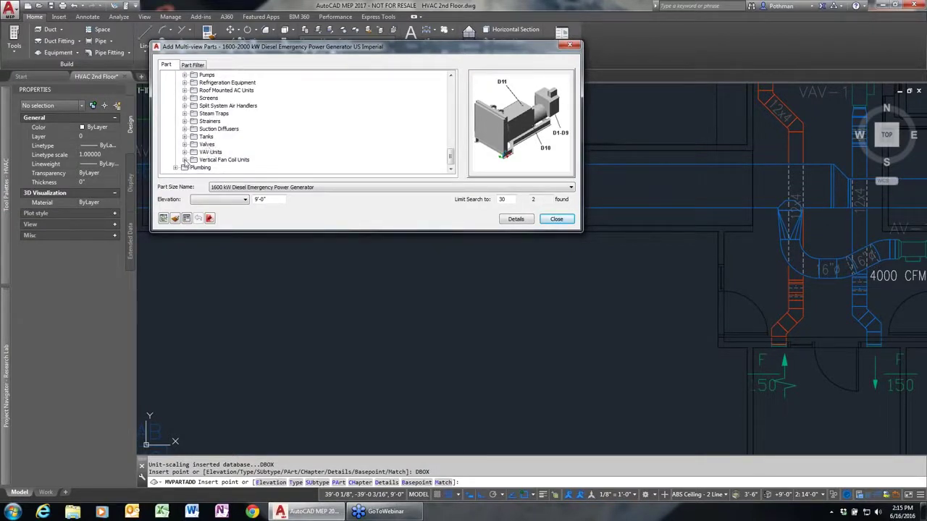
# Step: Browse Valves to the Ball Valves US Imperial parts and view their size list
pyautogui.click(184, 144)
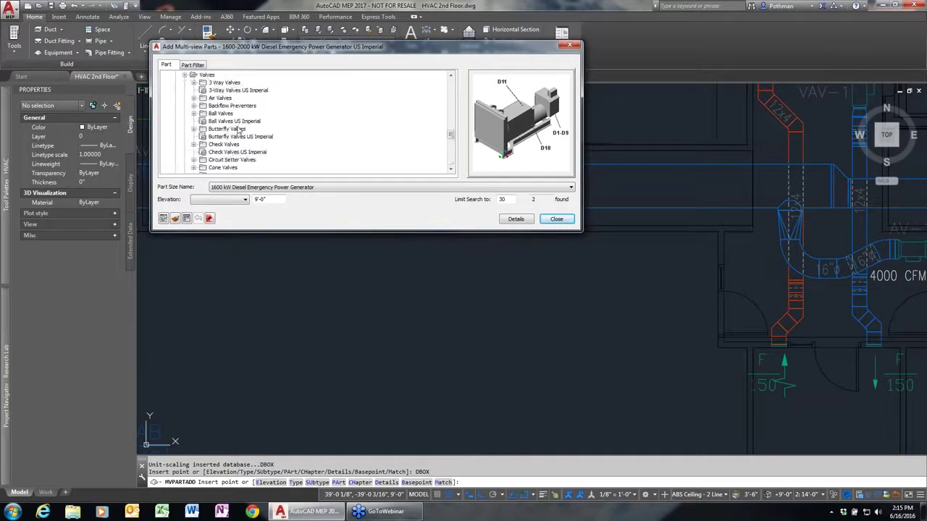
pyautogui.click(240, 122)
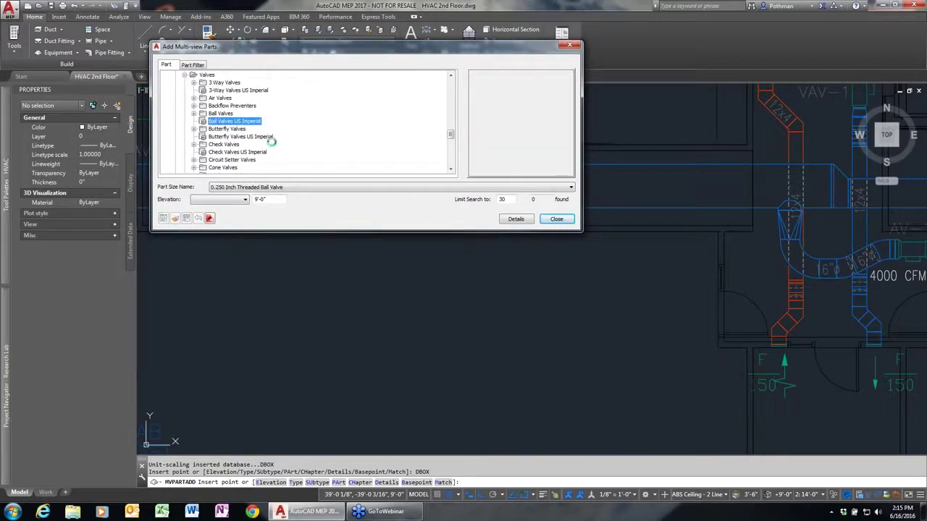
pyautogui.click(293, 187)
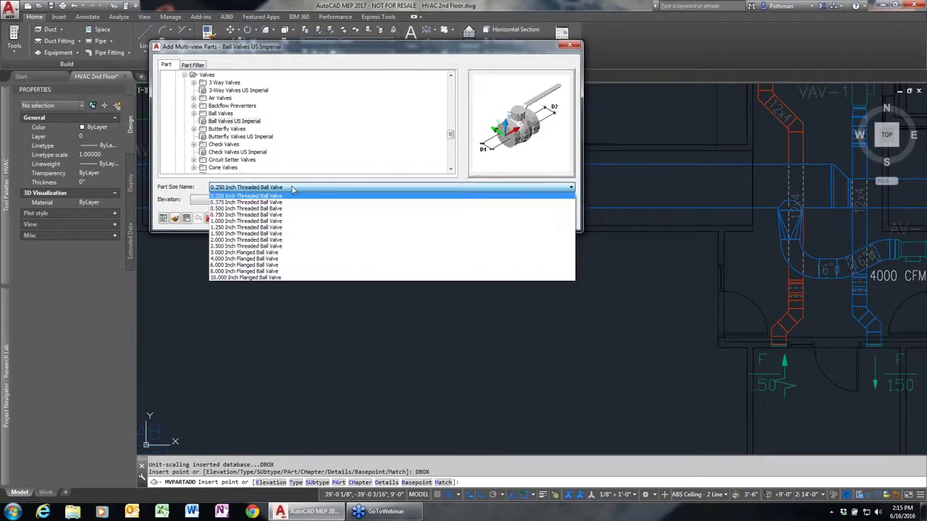
pyautogui.click(294, 188)
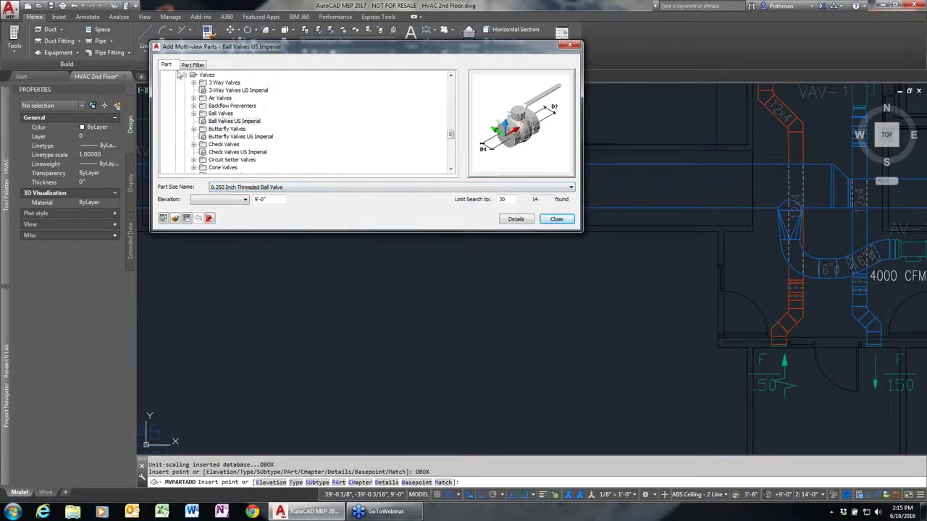
pyautogui.moveTo(453, 140); pyautogui.dragTo(449, 174)
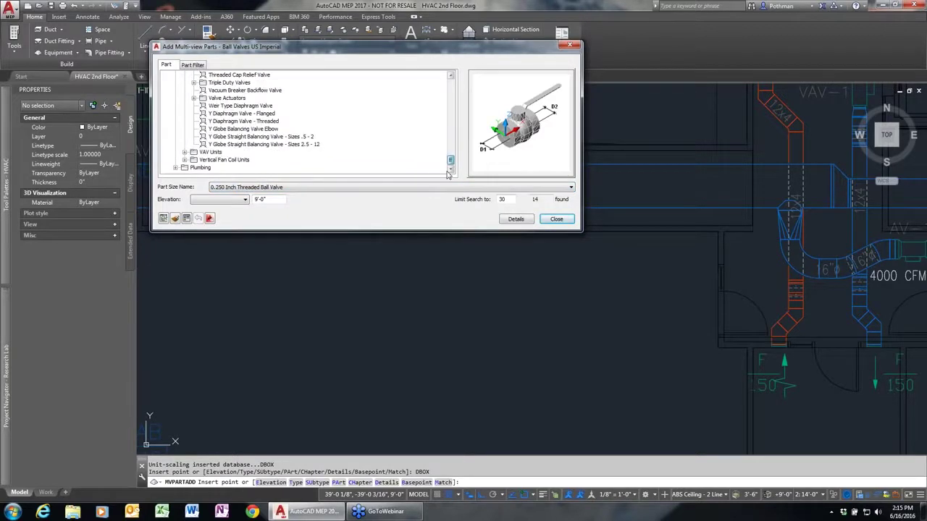
# Step: Expand Plumbing, then scroll back up and open Air Terminals to list the diffusers
pyautogui.click(184, 167)
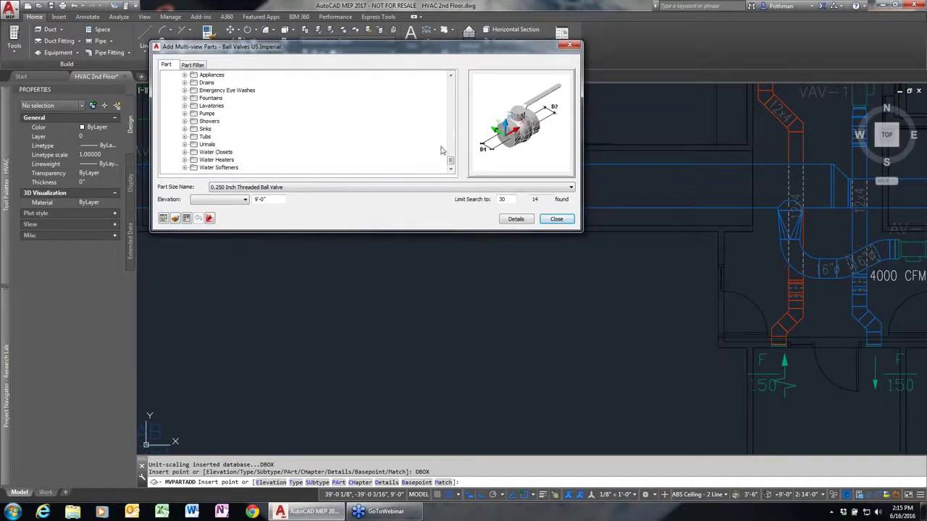
pyautogui.scroll(5, 241, 142)
pyautogui.scroll(5, 242, 142)
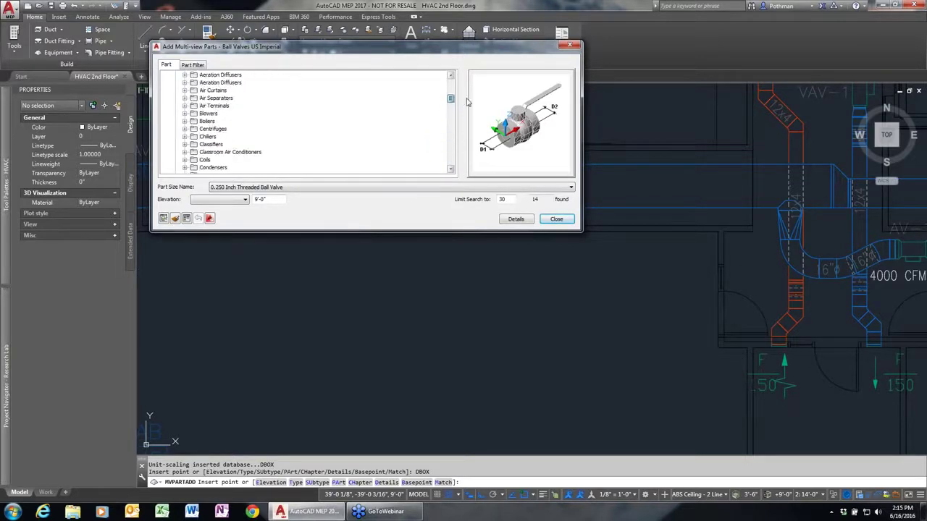
pyautogui.scroll(5, 242, 142)
pyautogui.doubleClick(212, 153)
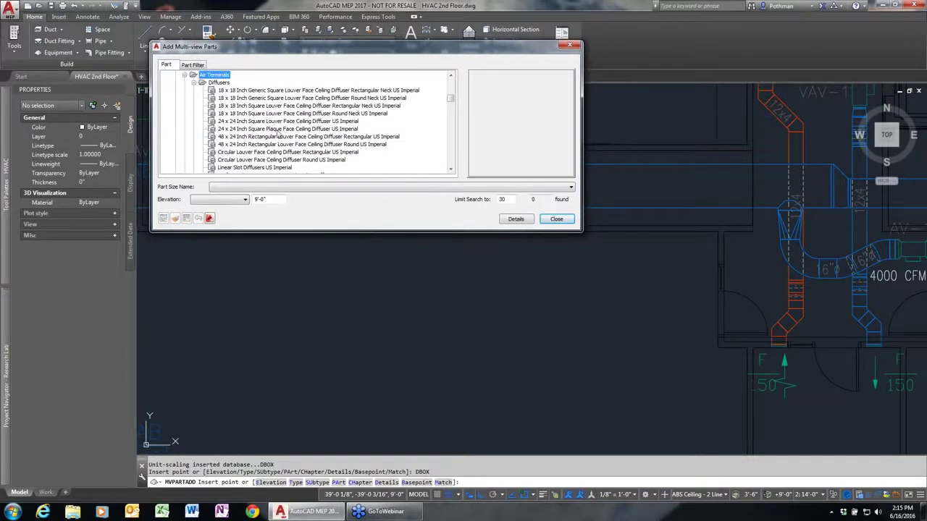
# Step: Place a 24 x 24 Inch Square Louver Face Ceiling Diffuser at 9'-0" in the open room
pyautogui.click(277, 122)
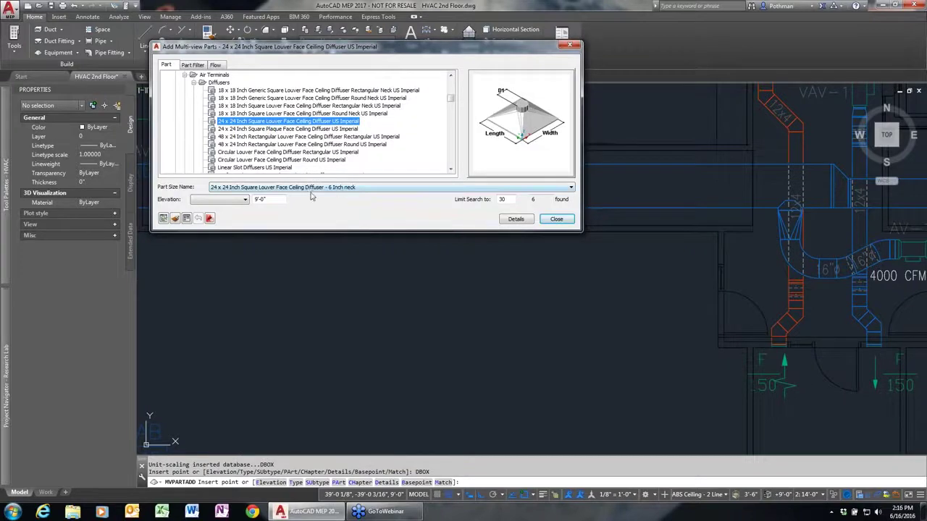
pyautogui.click(266, 200)
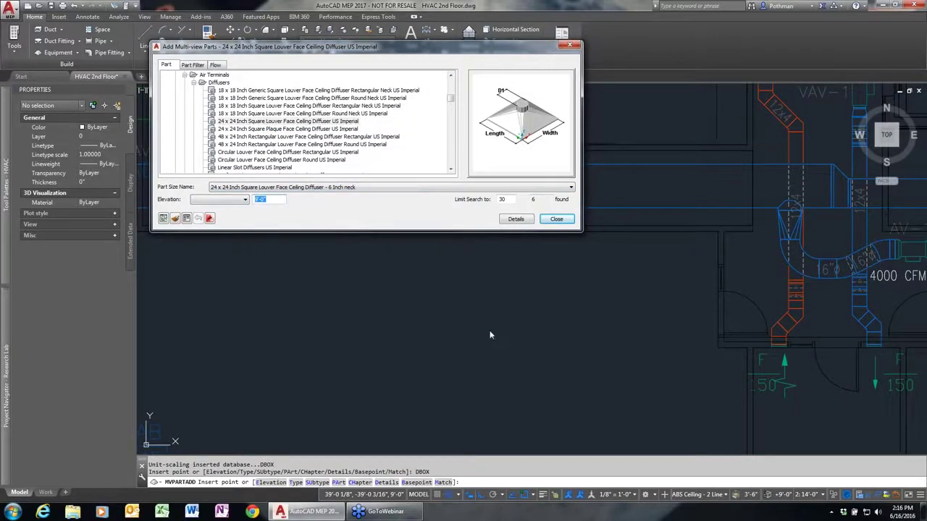
pyautogui.click(357, 335)
pyautogui.press('Return')
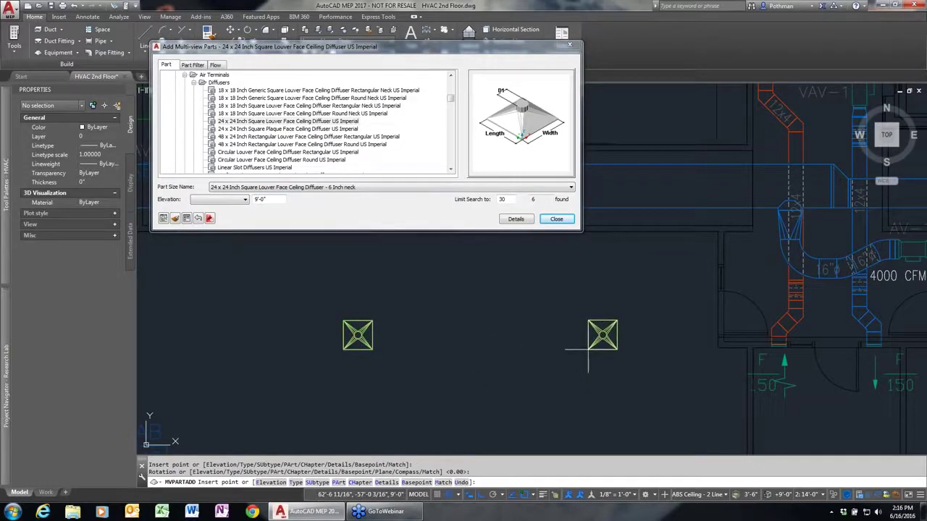
pyautogui.press('Escape')
# Step: Copy the diffuser about 17 feet to the right
pyautogui.write('co')
pyautogui.press('Return')
pyautogui.click(437, 375)
pyautogui.click(294, 307)
pyautogui.press('Return')
pyautogui.click(335, 384)
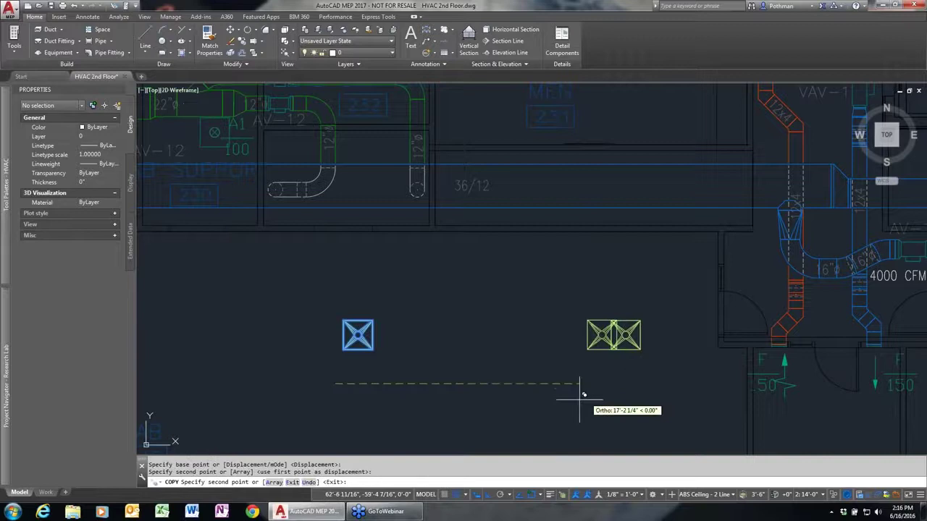
pyautogui.click(603, 383)
pyautogui.press('Escape')
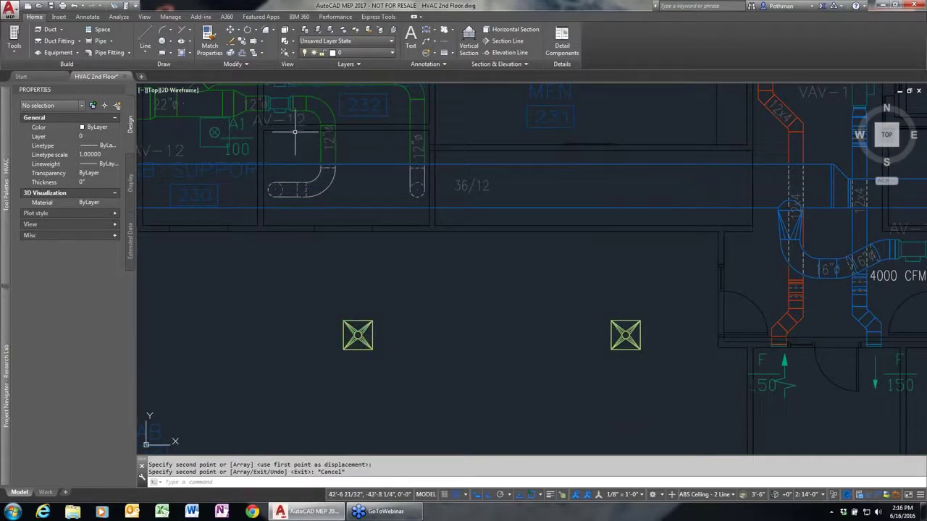
# Step: Select the AV-12 tag and bring up the annotation tag and schedule tools
pyautogui.click(291, 120)
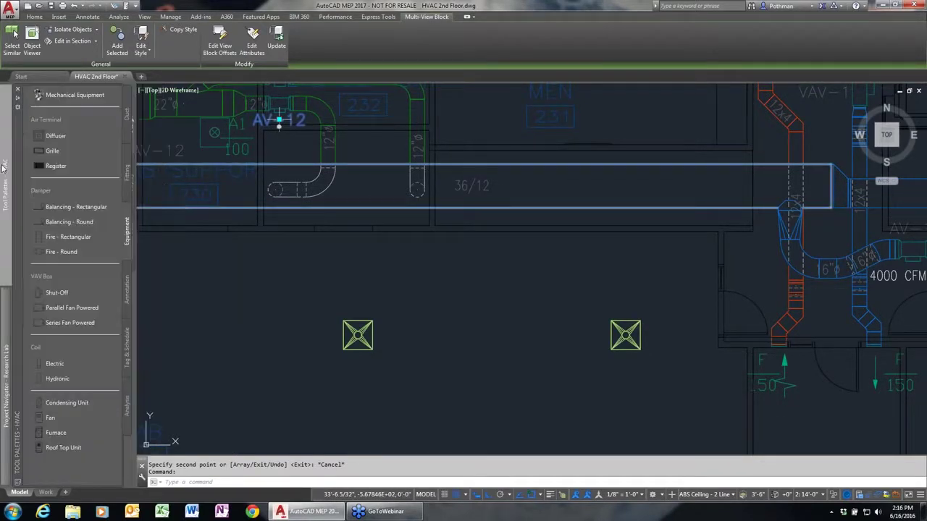
pyautogui.click(129, 291)
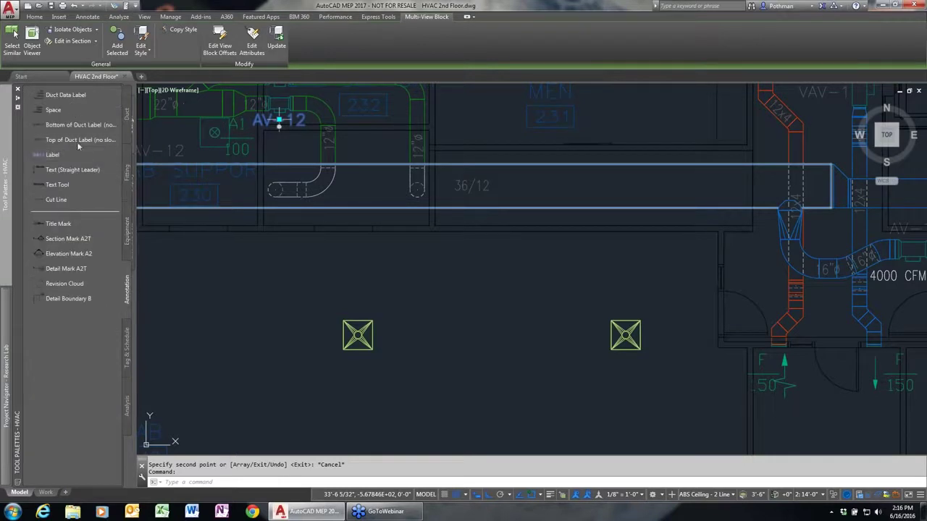
pyautogui.click(127, 351)
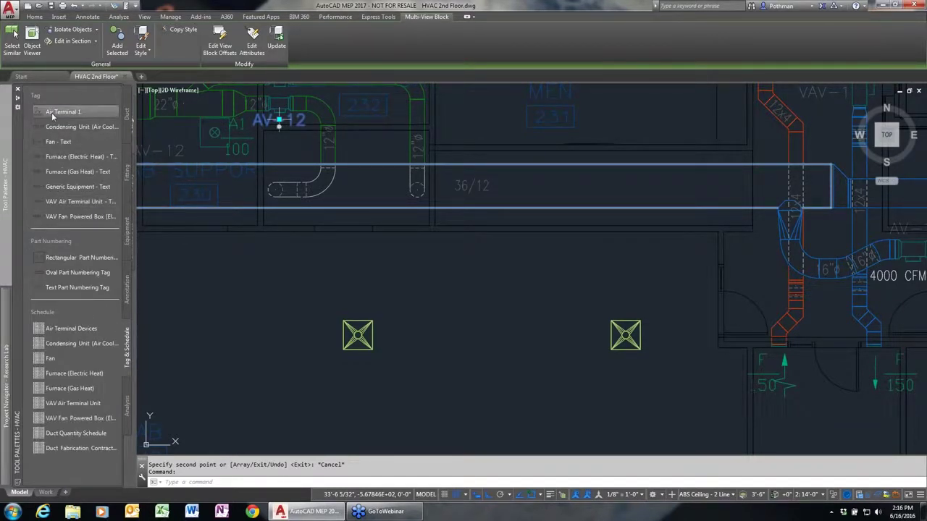
pyautogui.click(239, 138)
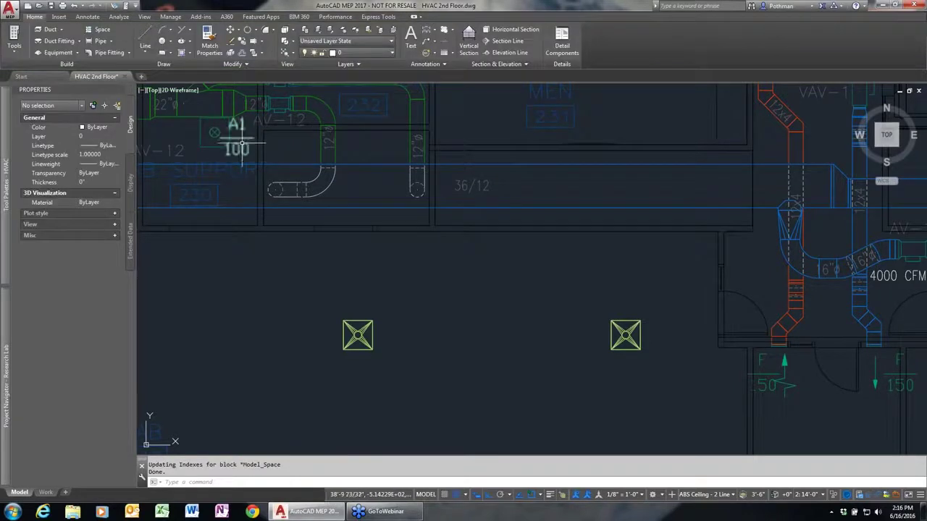
# Step: Tag the left and right diffusers with A1 tags like the existing one, then select both
pyautogui.click(239, 138)
pyautogui.rightClick(255, 198)
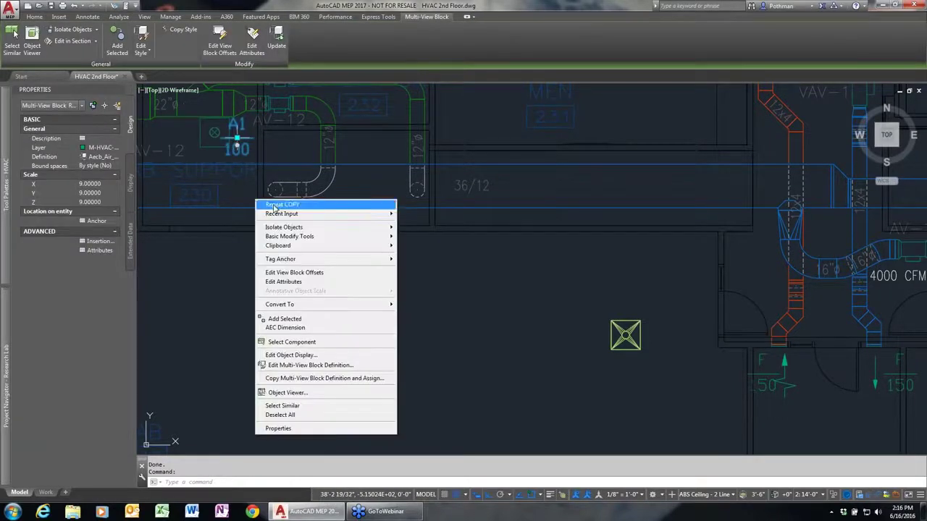
pyautogui.click(309, 323)
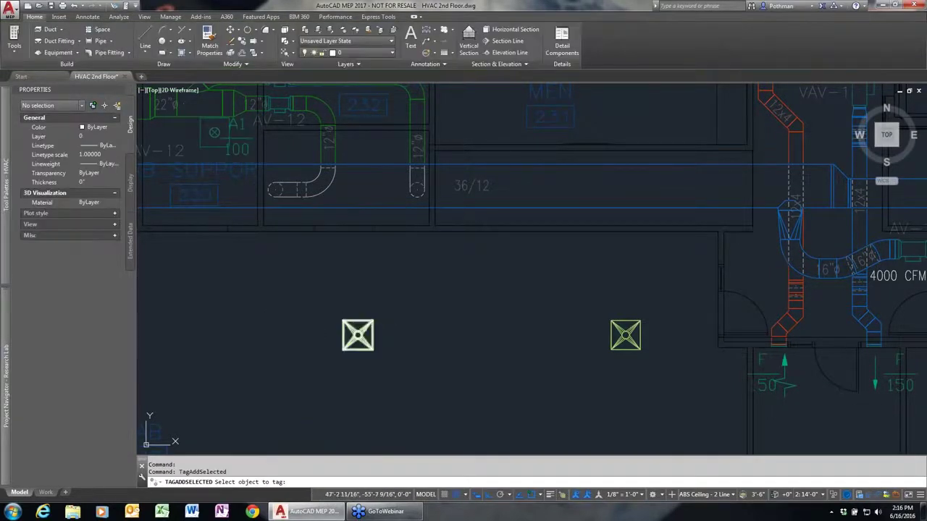
pyautogui.click(358, 336)
pyautogui.click(304, 366)
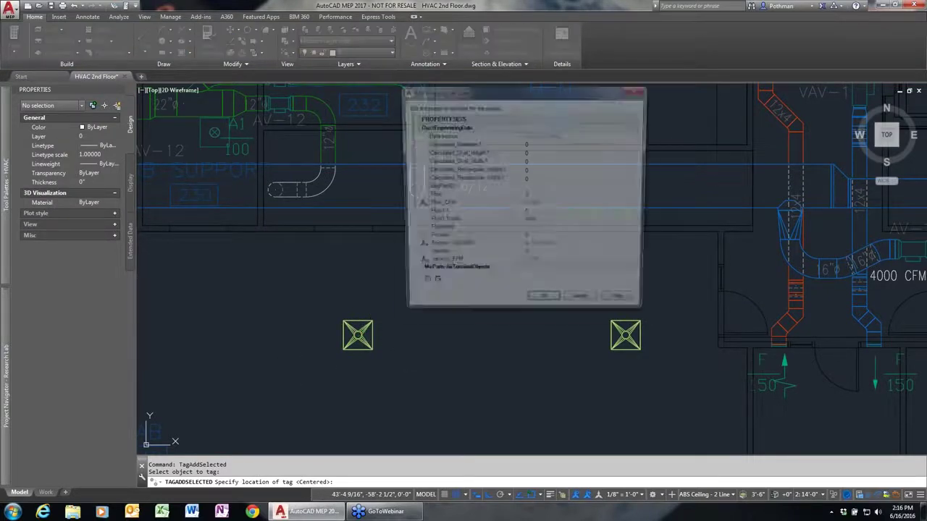
pyautogui.click(548, 308)
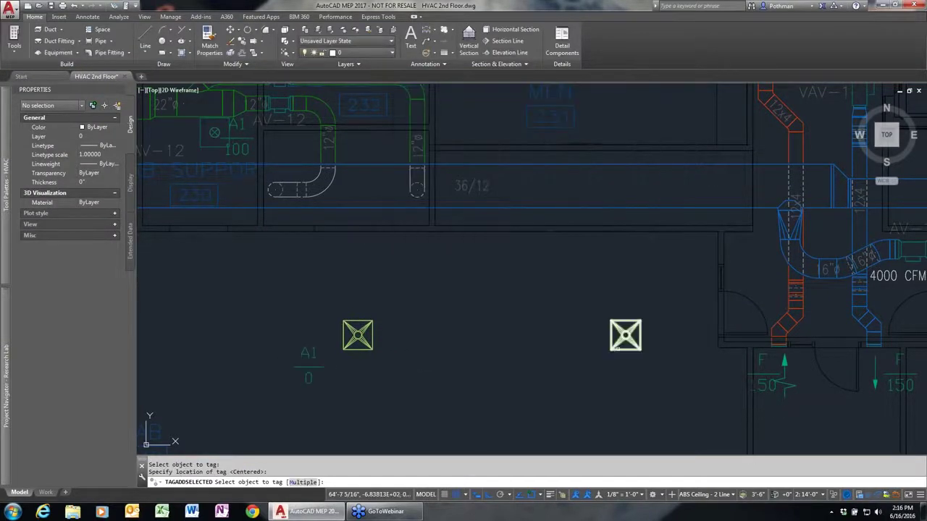
pyautogui.click(577, 365)
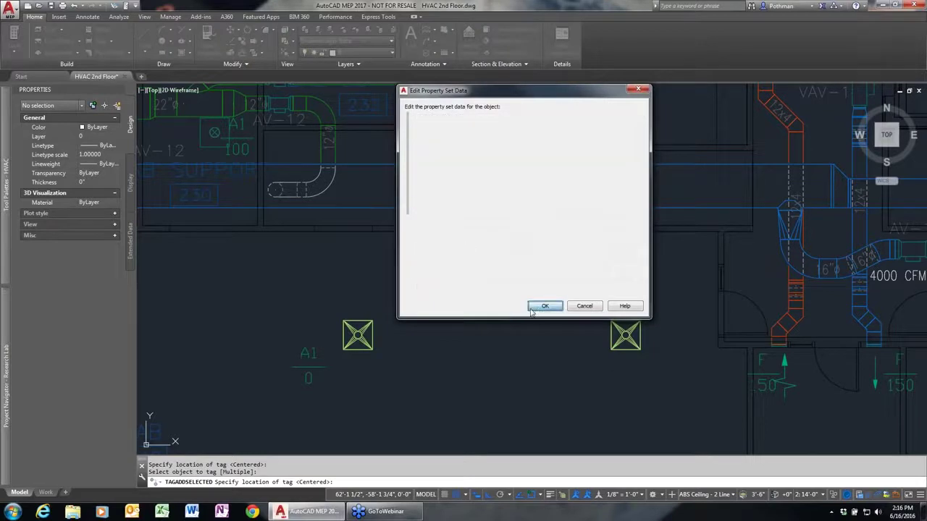
pyautogui.click(543, 307)
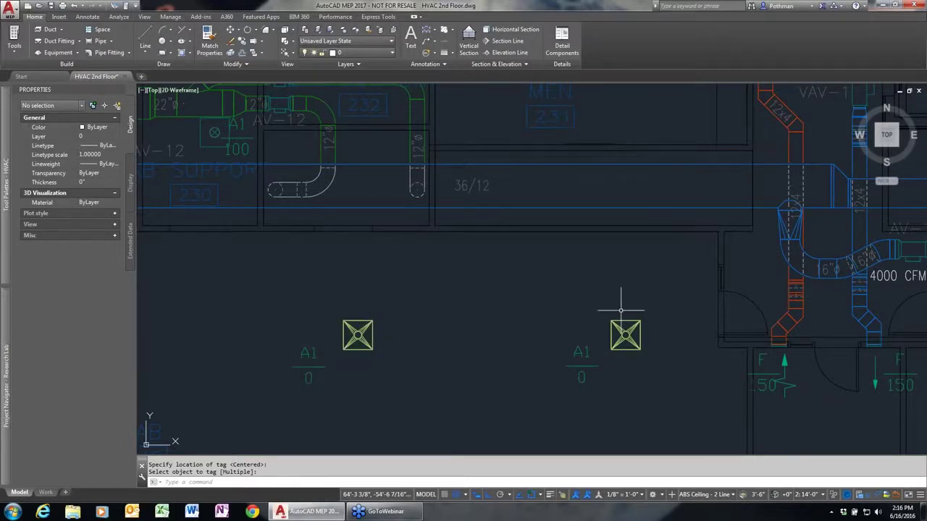
pyautogui.click(657, 307)
pyautogui.click(334, 345)
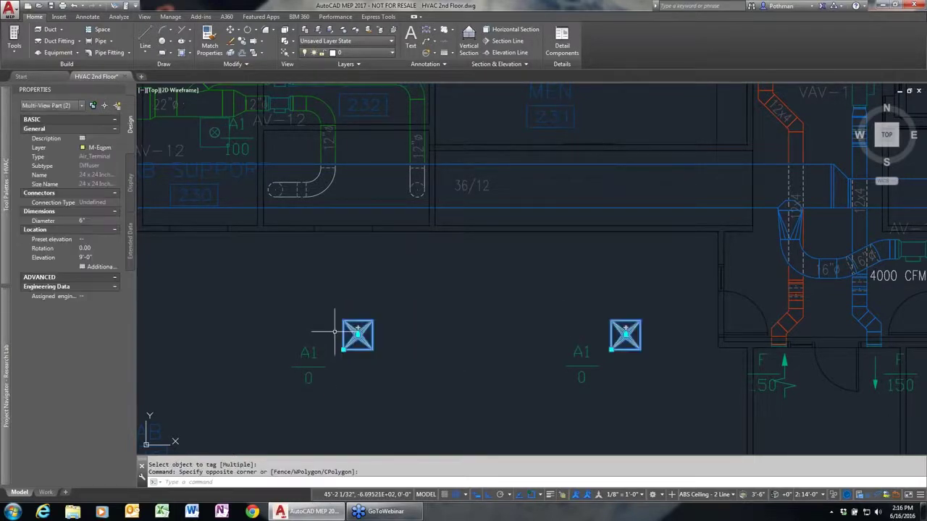
# Step: Give both diffusers a flow of 250 CFM each through MvPart Modify
pyautogui.rightClick(318, 296)
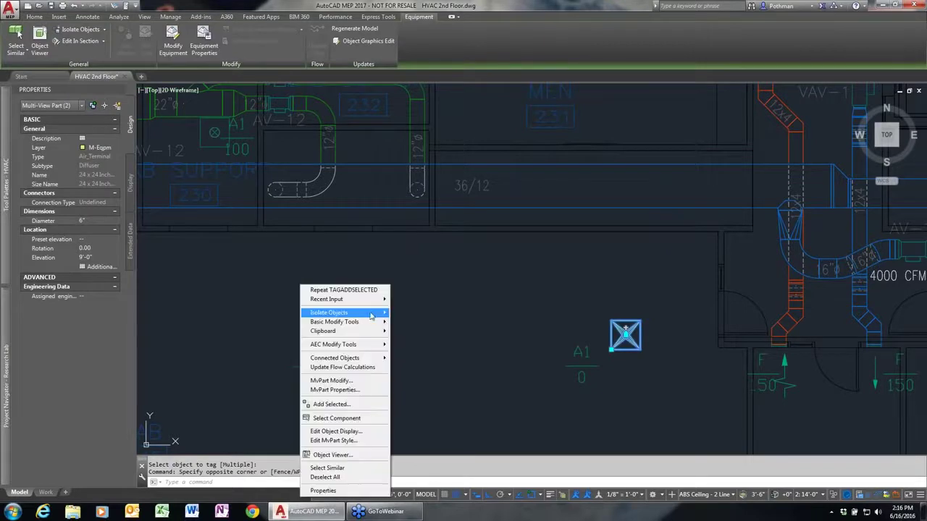
pyautogui.click(353, 381)
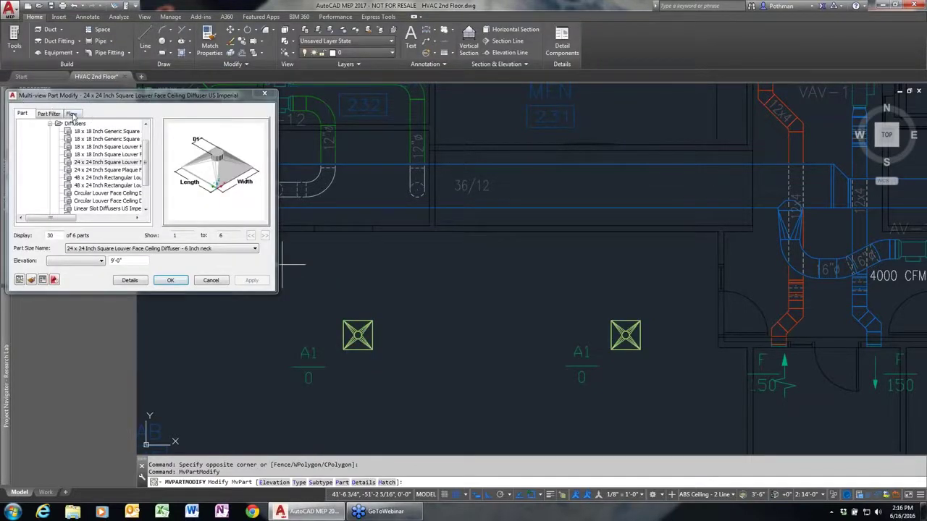
pyautogui.click(71, 114)
pyautogui.write('50')
pyautogui.press('Tab')
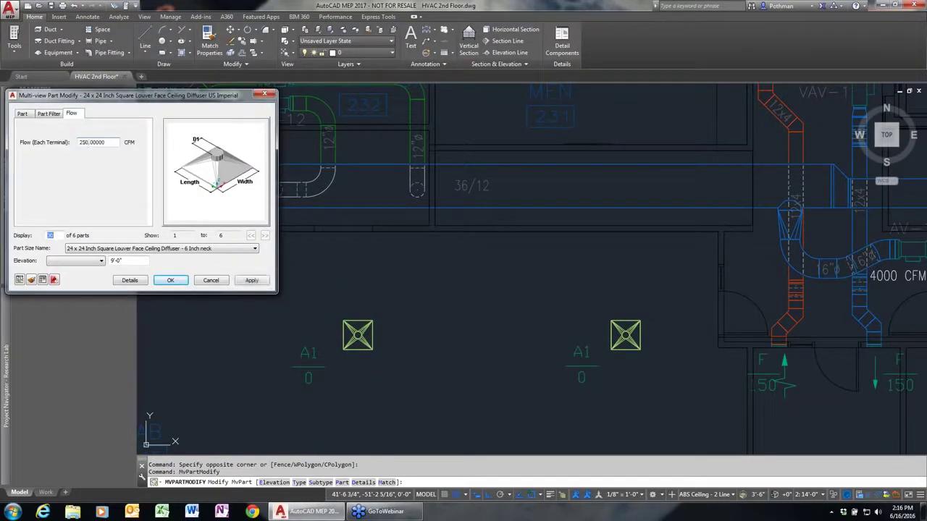
pyautogui.click(169, 283)
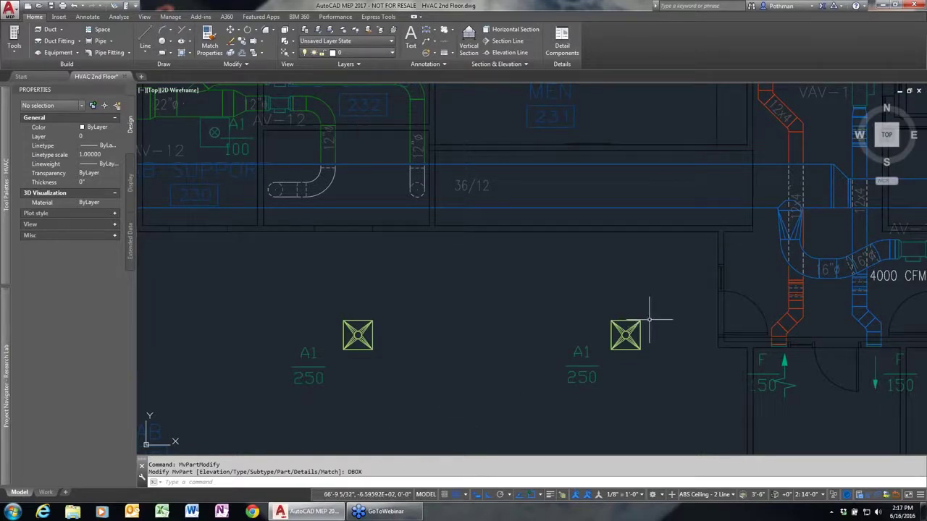
pyautogui.click(362, 334)
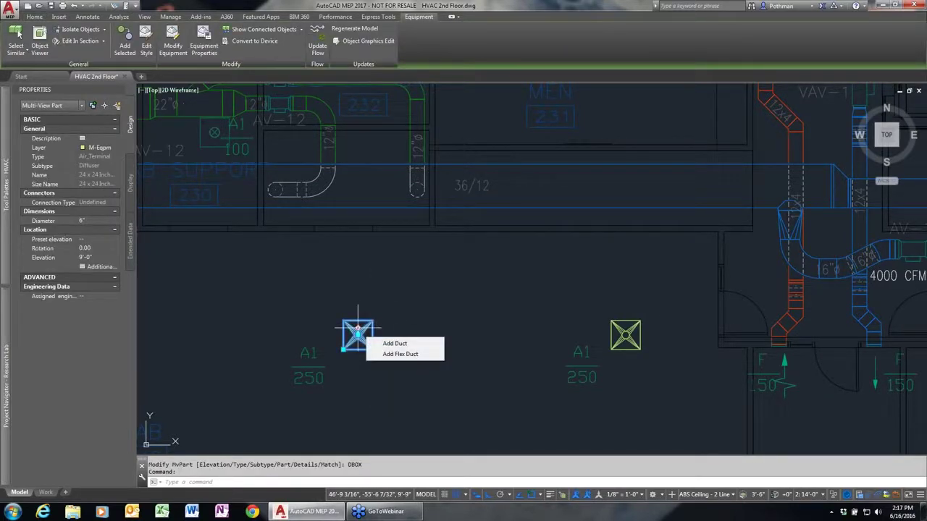
# Step: Run a 6-inch round duct straight up from the left diffuser into the main supply duct
pyautogui.click(357, 335)
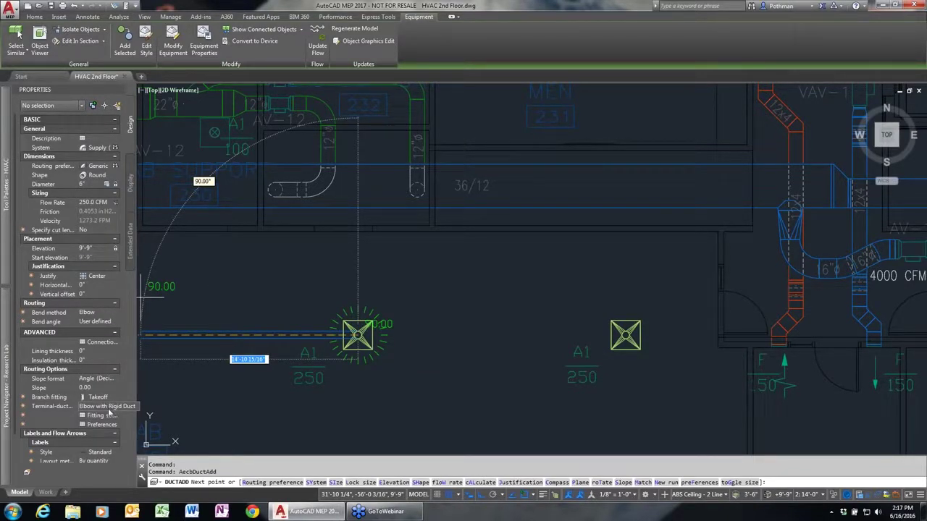
pyautogui.click(357, 187)
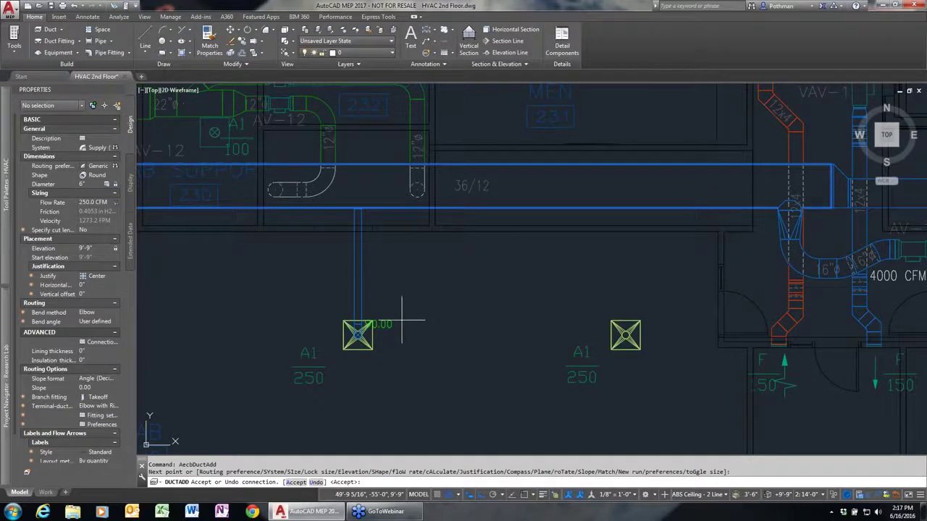
pyautogui.press('Return')
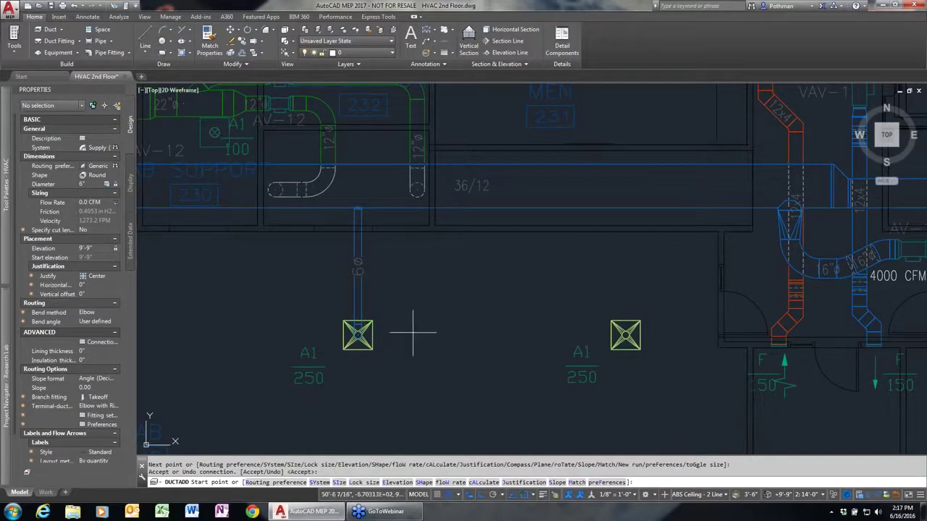
pyautogui.press('Return')
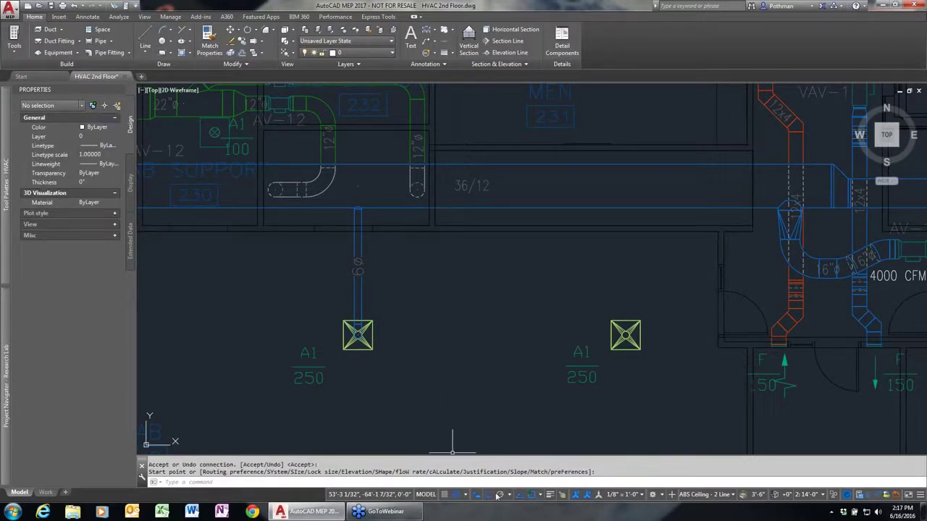
pyautogui.click(534, 495)
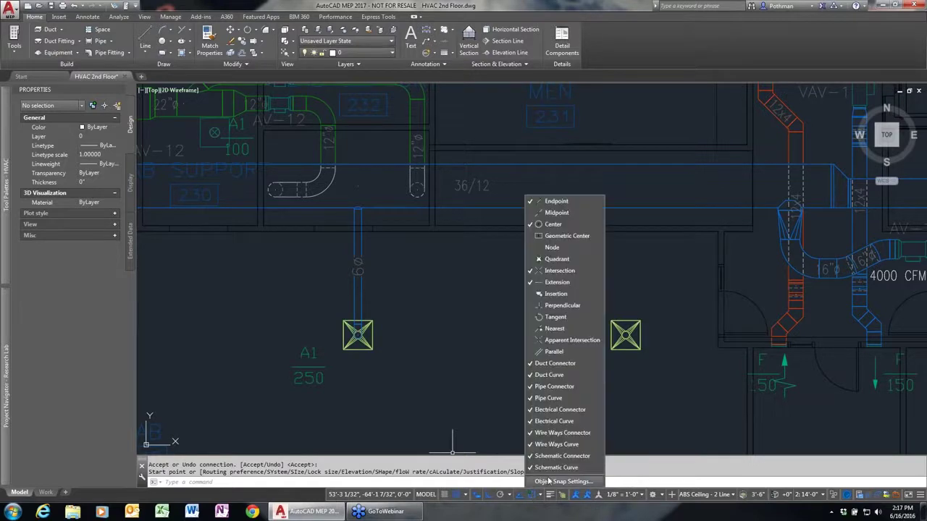
pyautogui.click(549, 483)
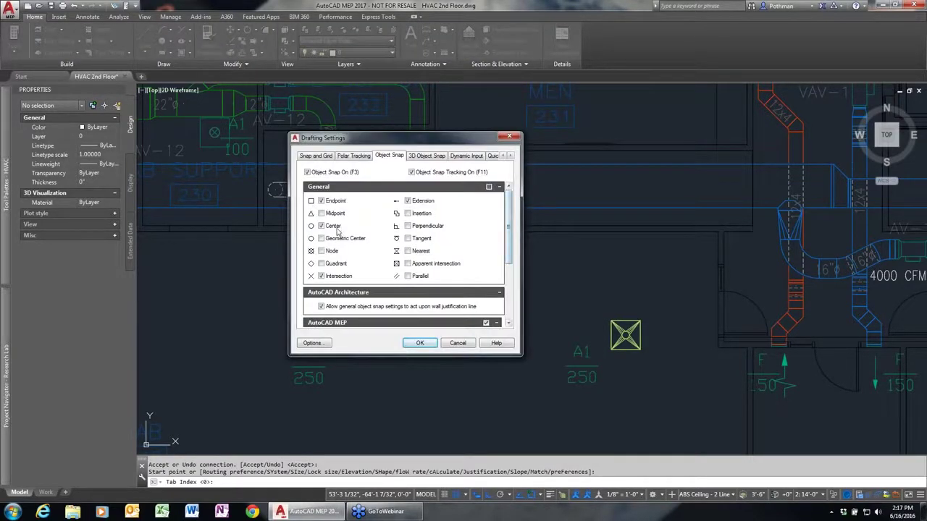
pyautogui.click(308, 174)
pyautogui.moveTo(511, 223); pyautogui.dragTo(510, 286)
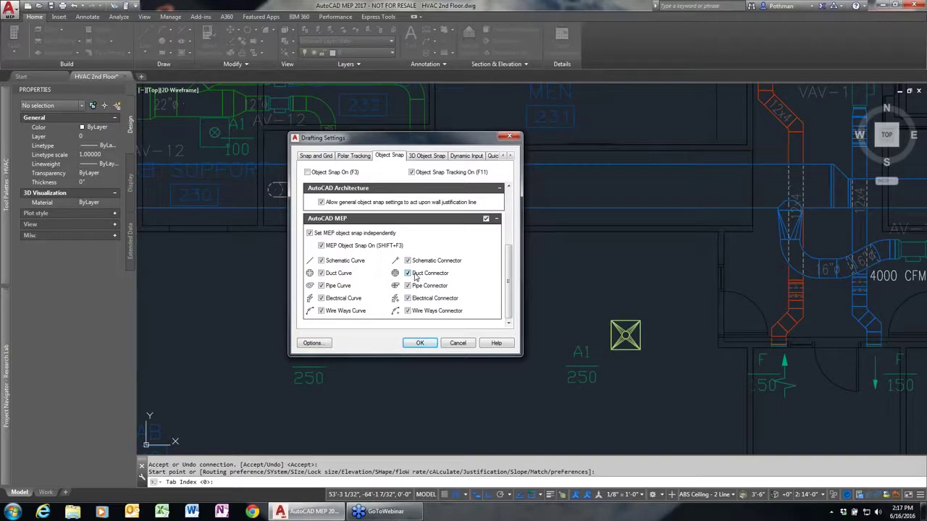
pyautogui.click(461, 343)
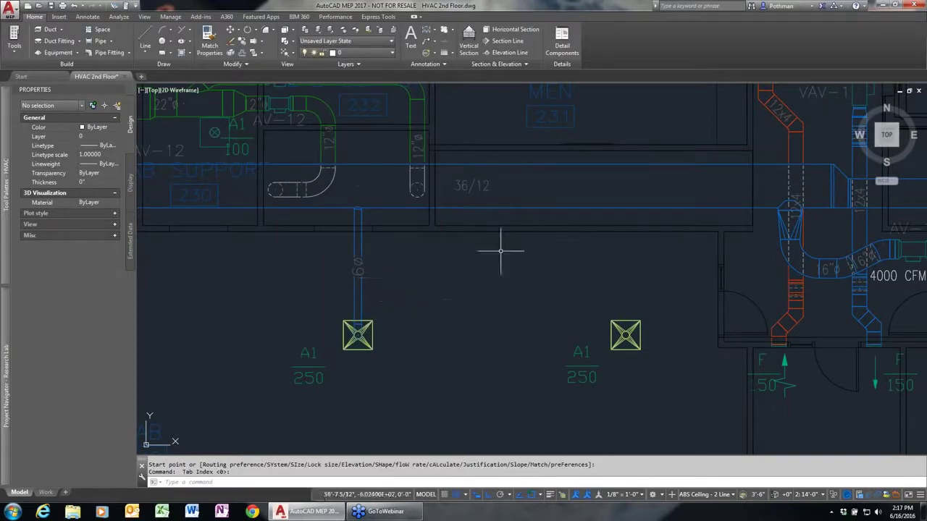
# Step: Start a duct matching the selected one on the main duct, accepting the substitute takeoff
pyautogui.click(389, 315)
pyautogui.click(351, 283)
pyautogui.rightClick(359, 268)
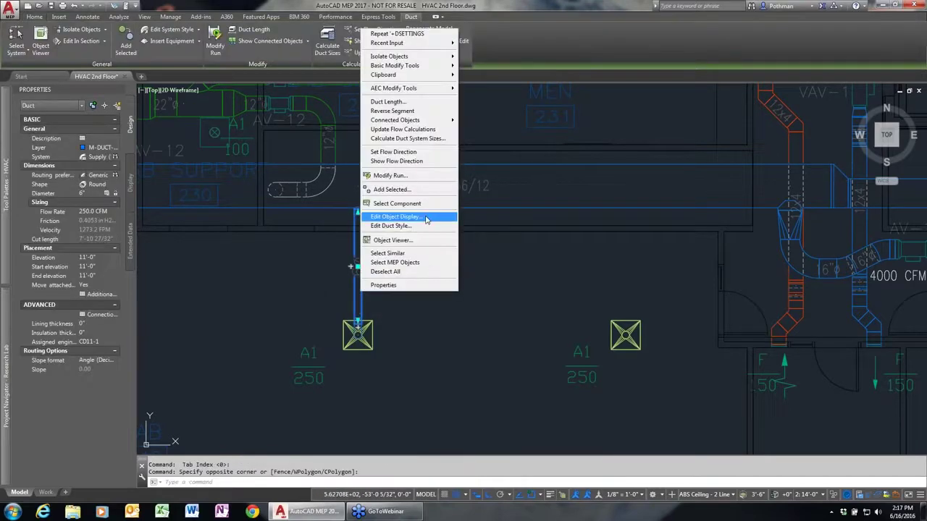
pyautogui.click(417, 190)
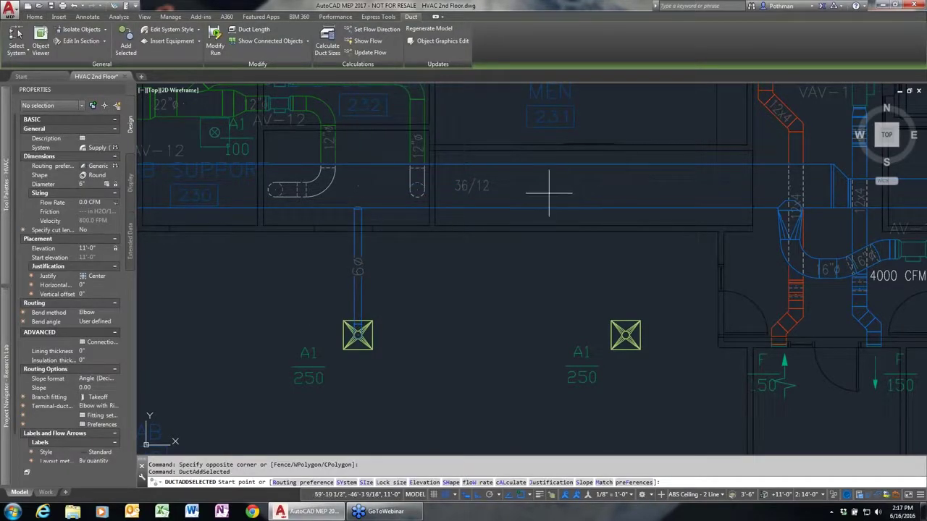
pyautogui.click(548, 190)
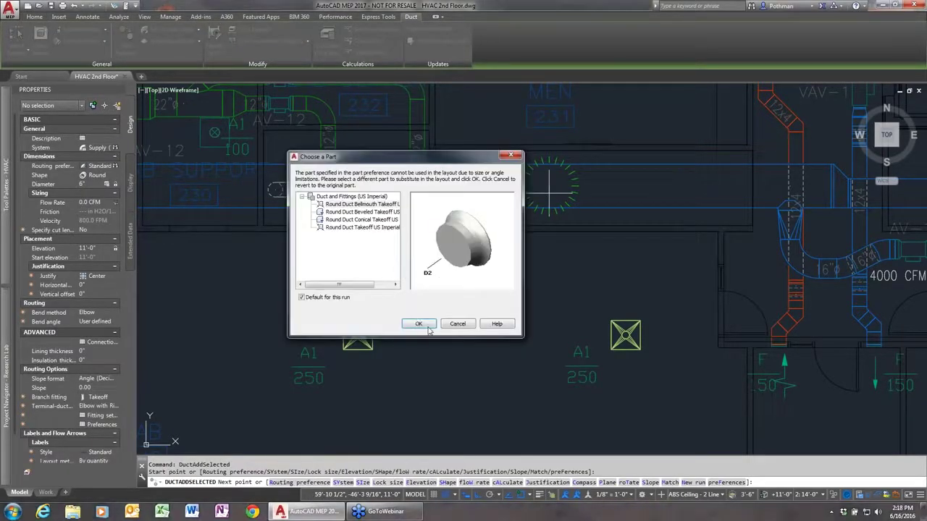
pyautogui.click(433, 326)
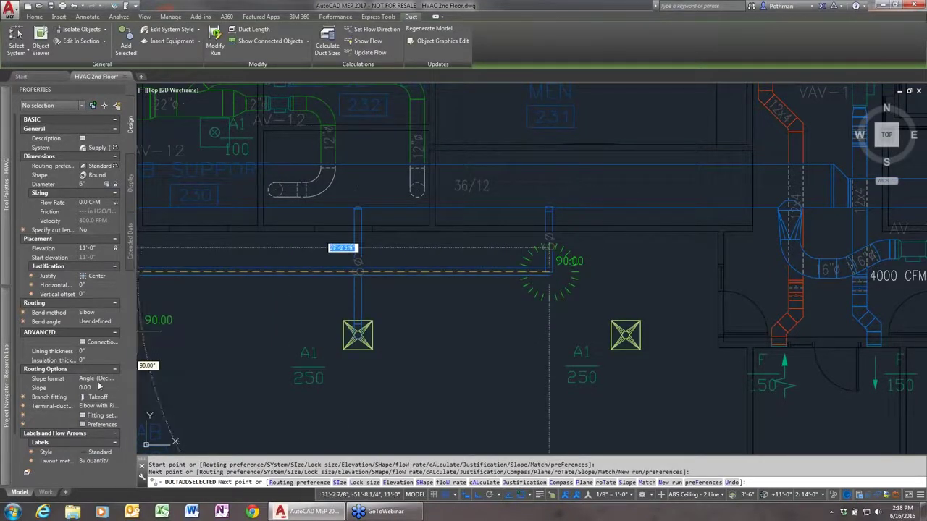
# Step: Set the terminal-duct connection to Flexible and connect the run to the right diffuser
pyautogui.click(102, 408)
pyautogui.click(102, 408)
pyautogui.click(88, 415)
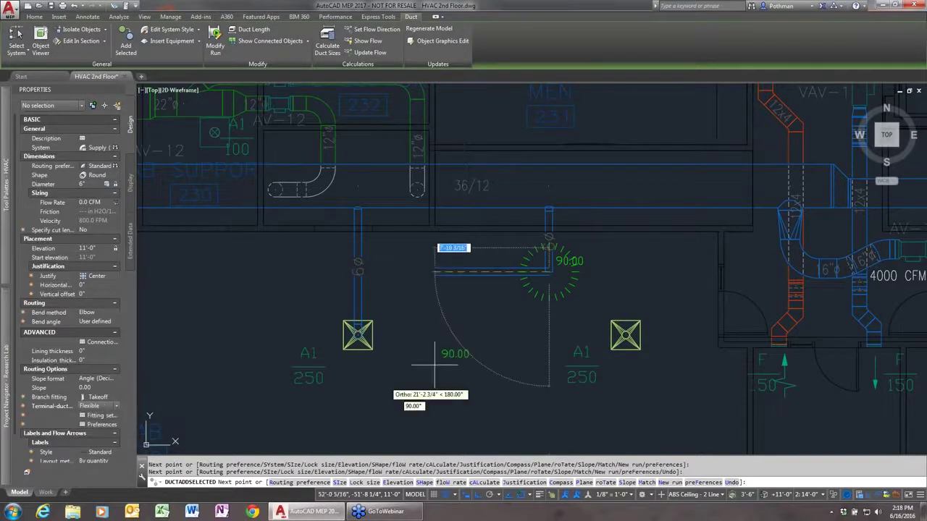
pyautogui.click(625, 334)
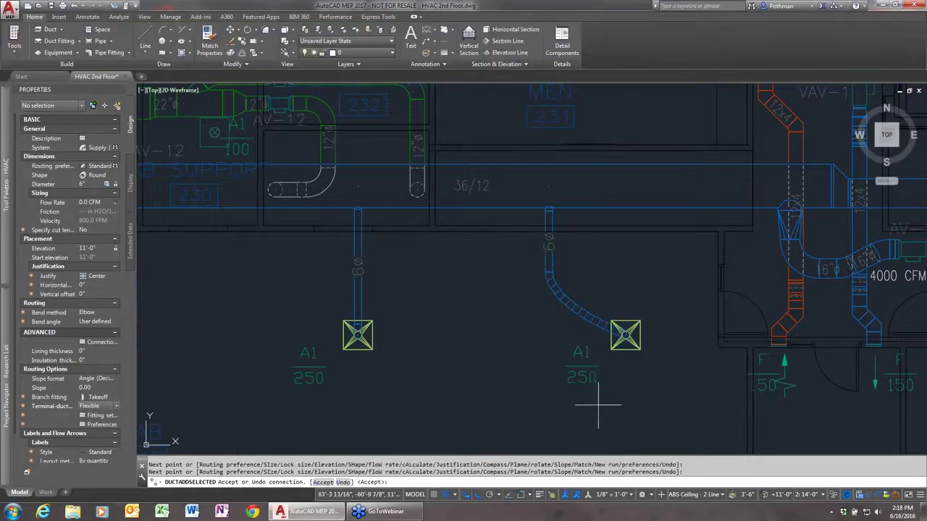
pyautogui.press('Return')
pyautogui.press('Escape')
pyautogui.click(626, 334)
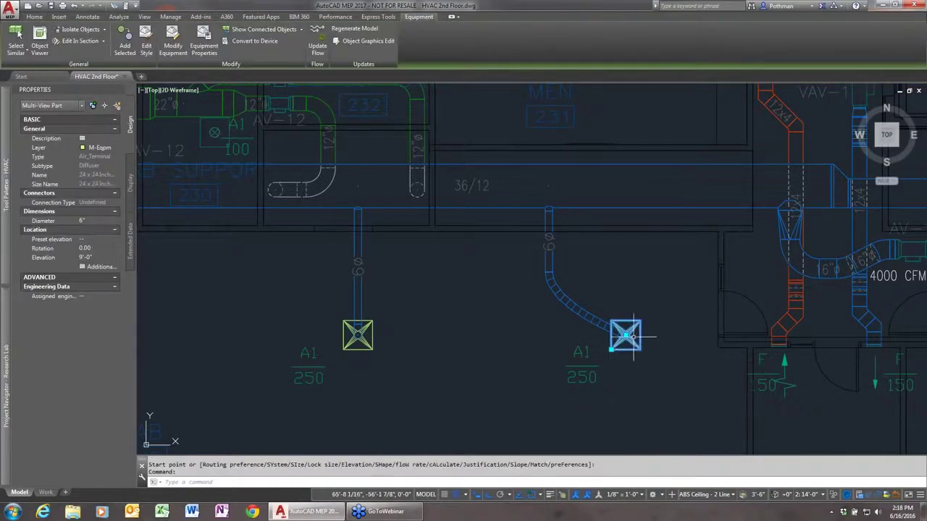
pyautogui.click(610, 349)
pyautogui.click(463, 349)
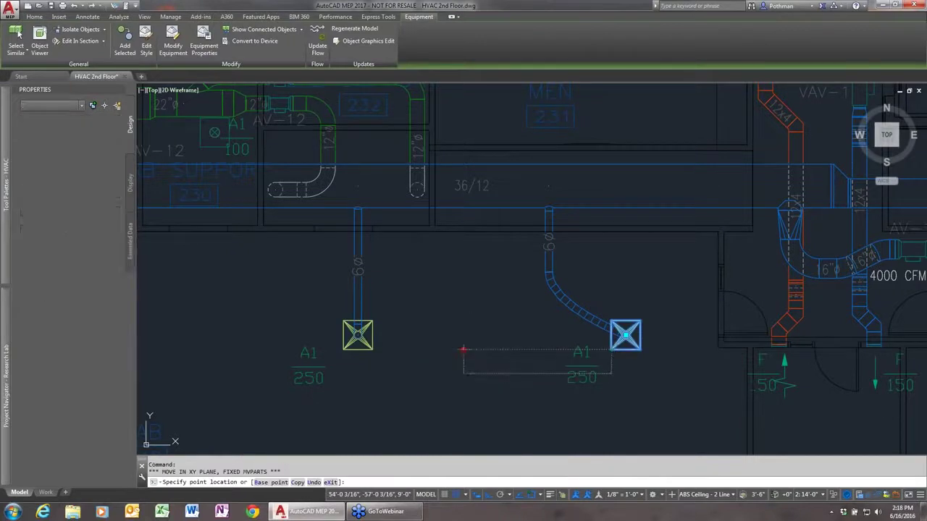
pyautogui.click(462, 351)
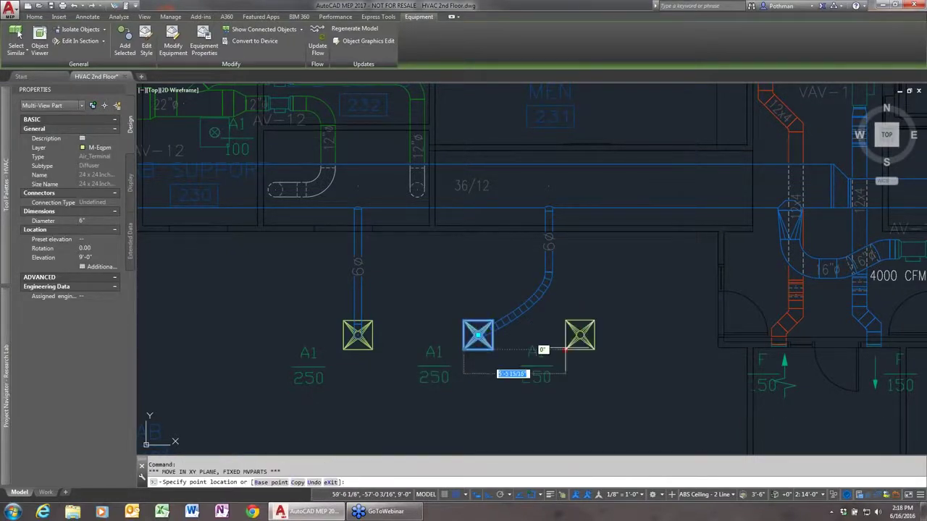
pyautogui.click(606, 350)
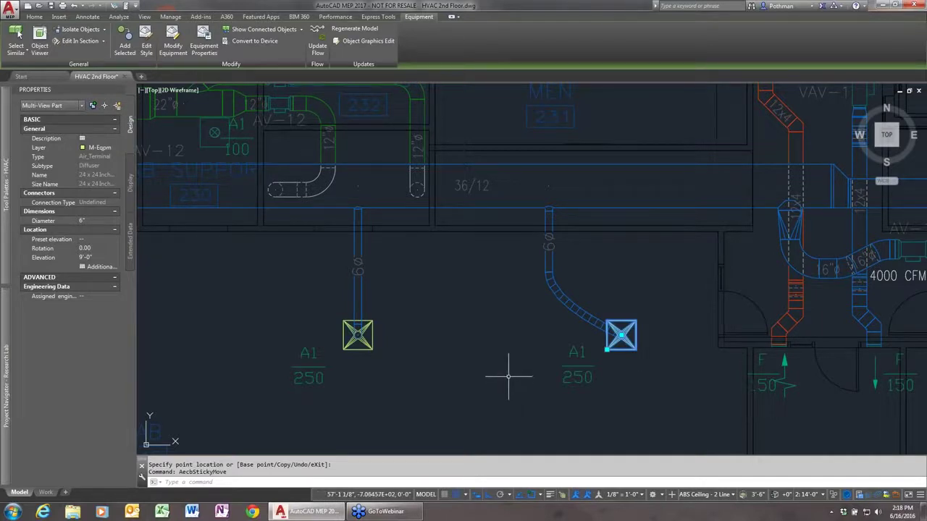
pyautogui.press('Escape')
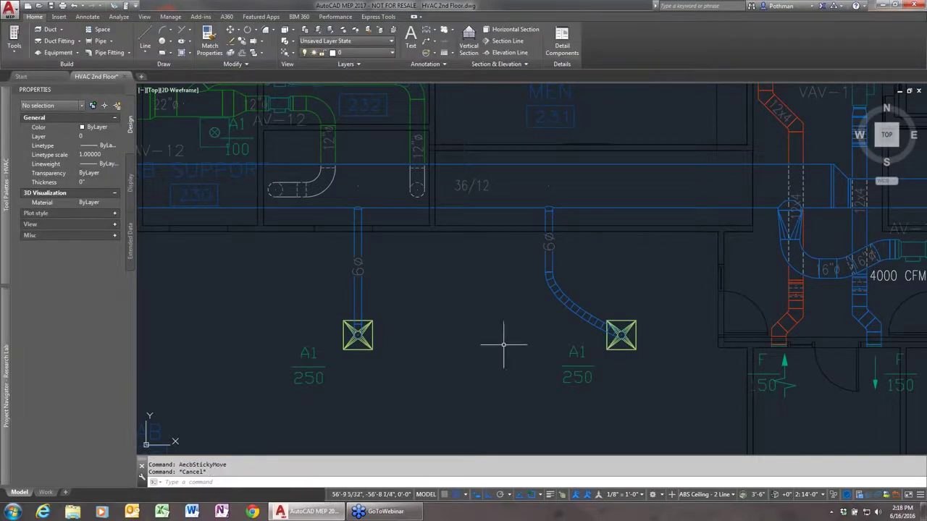
# Step: Zoom out, pan west and zoom in on the long duct with its row of F 200 diffusers
pyautogui.scroll(-1, 482, 326)
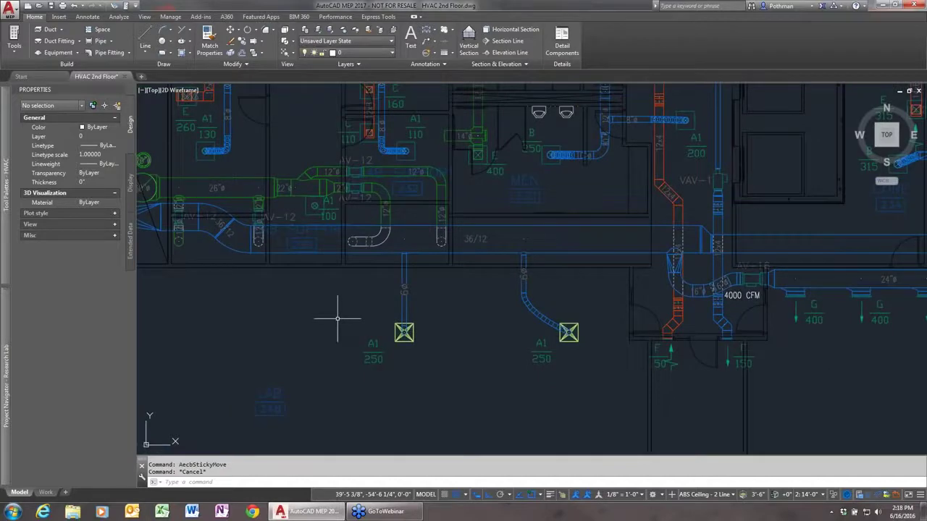
pyautogui.moveTo(347, 325)
pyautogui.mouseDown(button='middle')
pyautogui.moveTo(500, 369)
pyautogui.moveTo(567, 365)
pyautogui.mouseUp(button='middle')
pyautogui.scroll(-4, 455, 345)
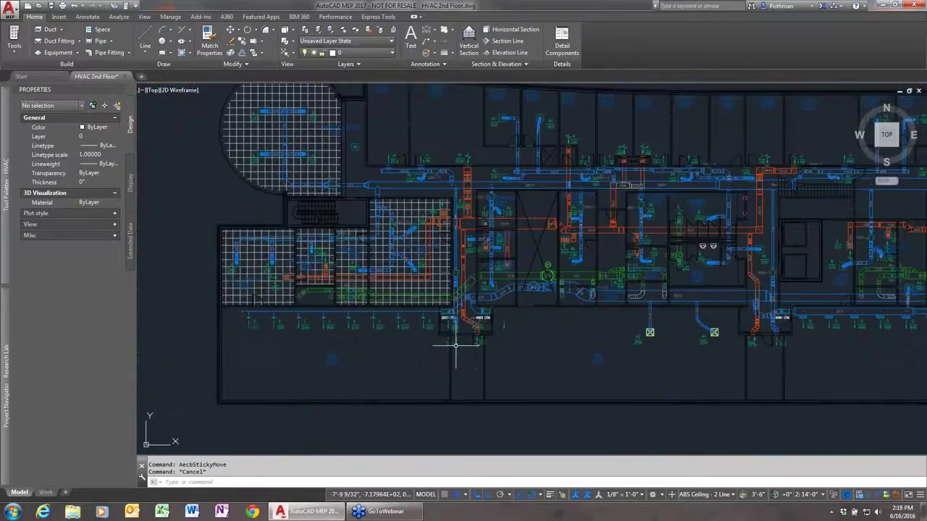
pyautogui.moveTo(337, 322); pyautogui.dragTo(418, 310, button='middle')
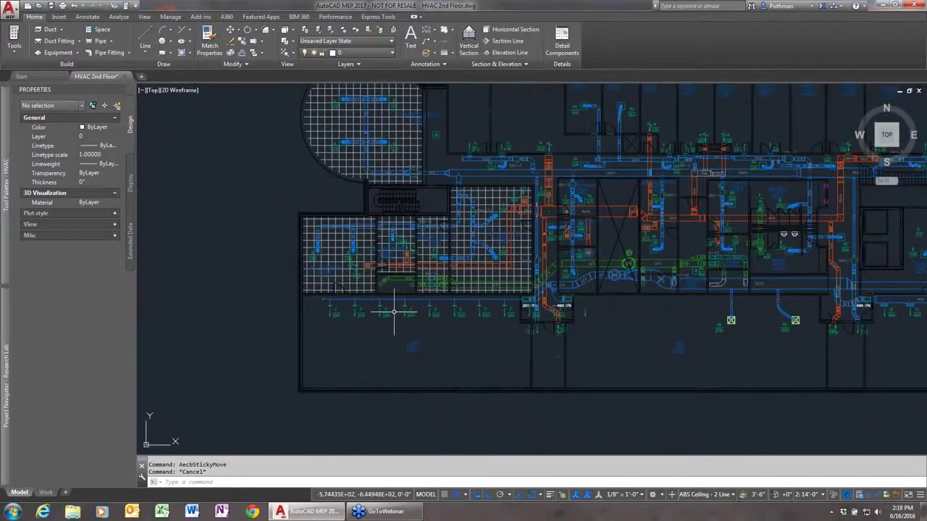
pyautogui.scroll(2, 393, 310)
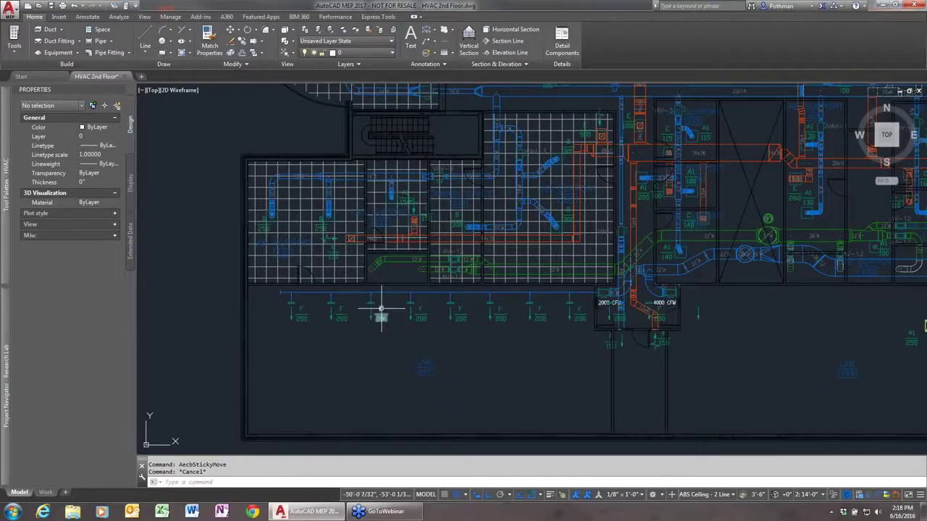
pyautogui.scroll(1, 378, 310)
pyautogui.scroll(1, 380, 308)
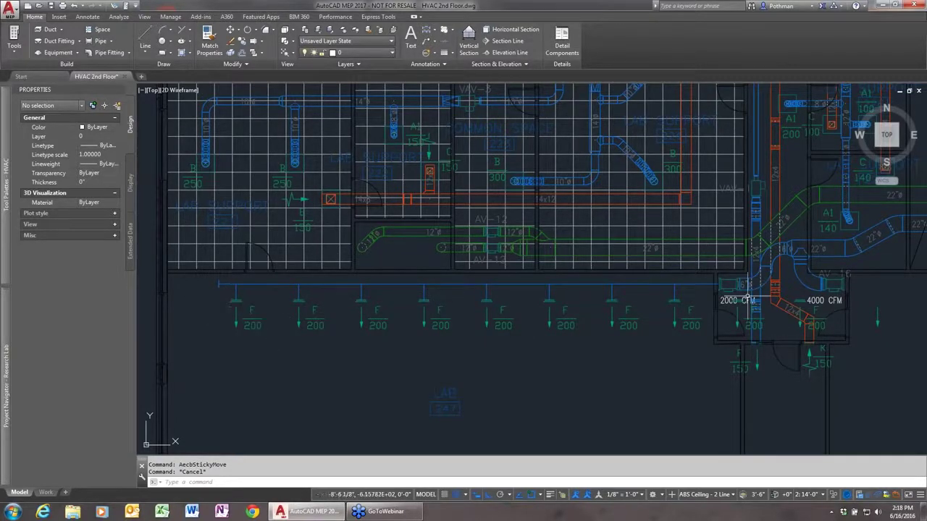
pyautogui.click(700, 283)
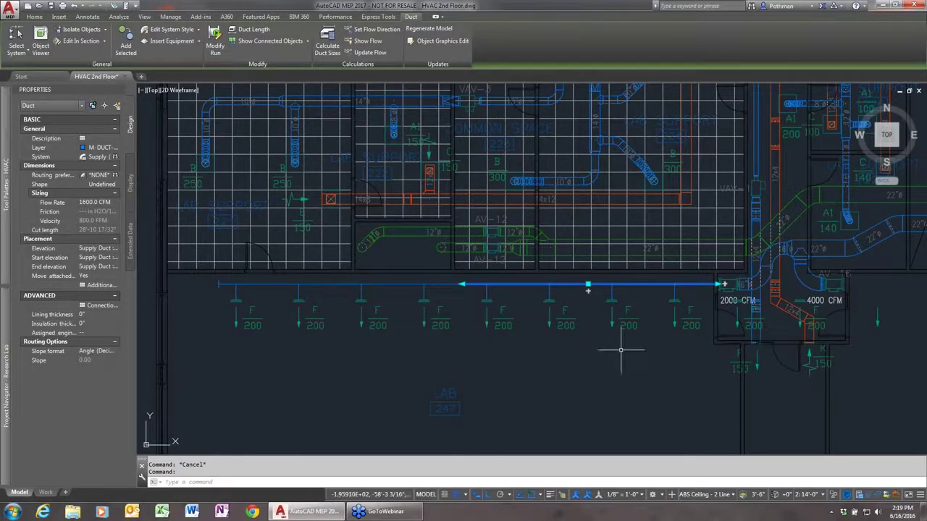
pyautogui.press('Escape')
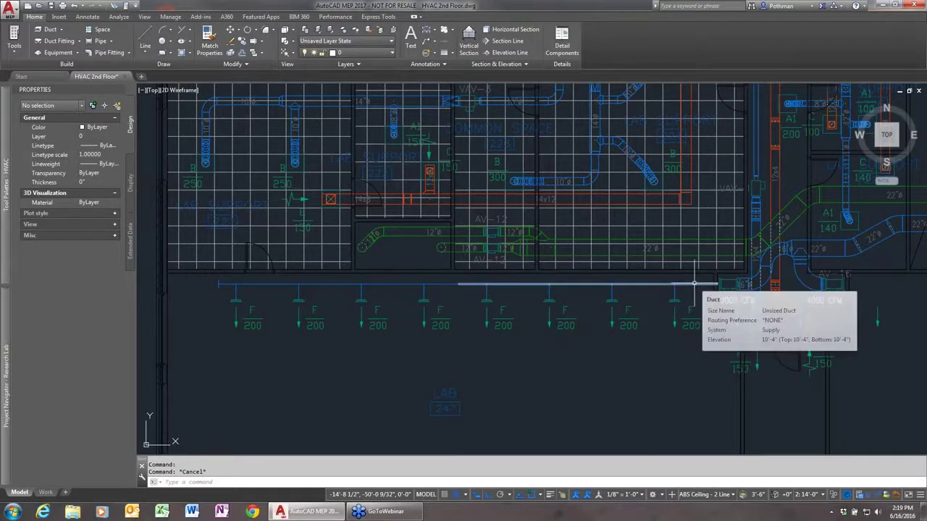
pyautogui.click(694, 284)
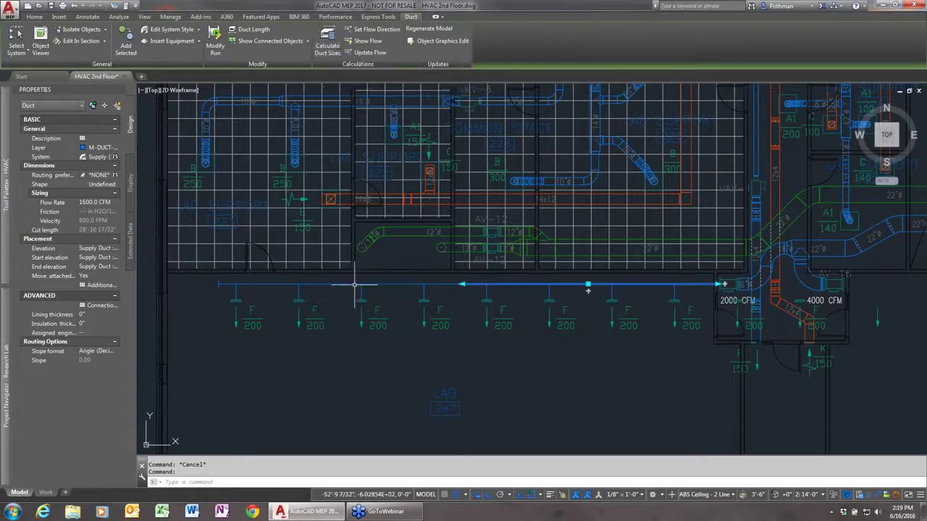
pyautogui.press('Escape')
pyautogui.click(171, 17)
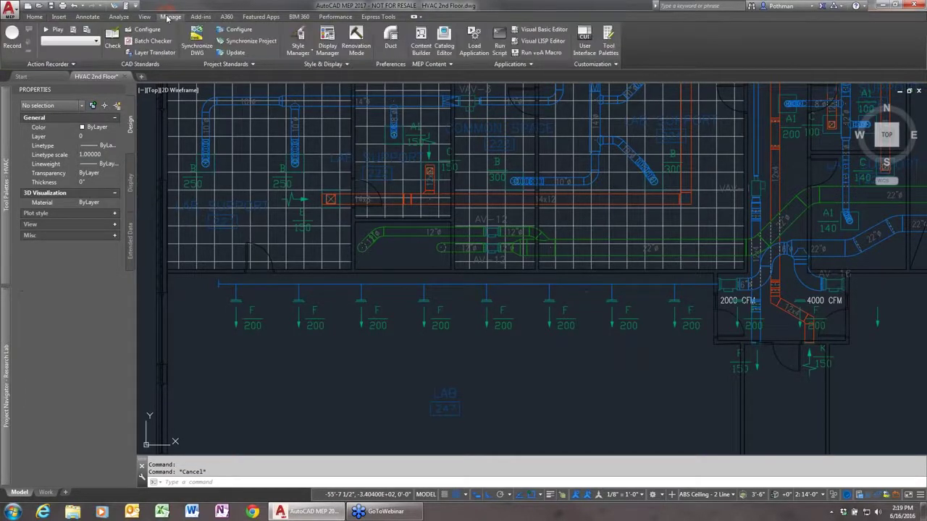
pyautogui.click(298, 52)
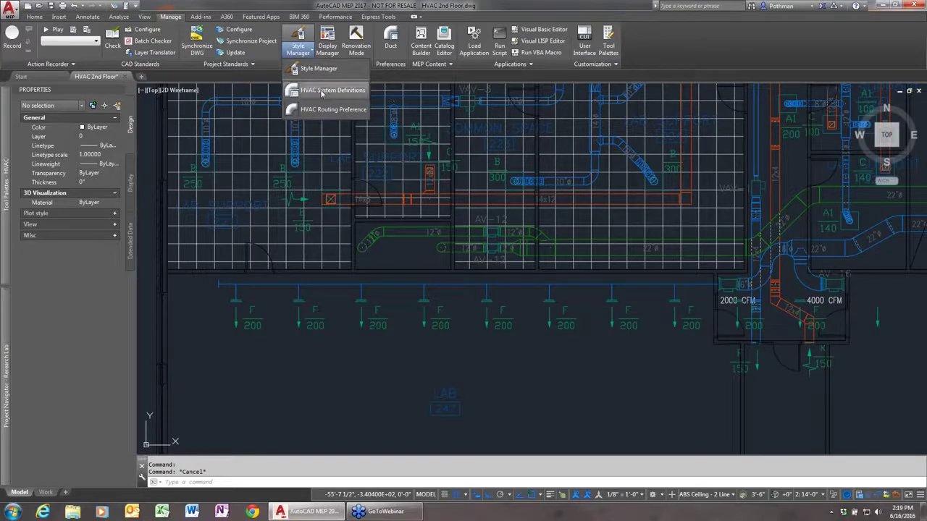
pyautogui.click(322, 92)
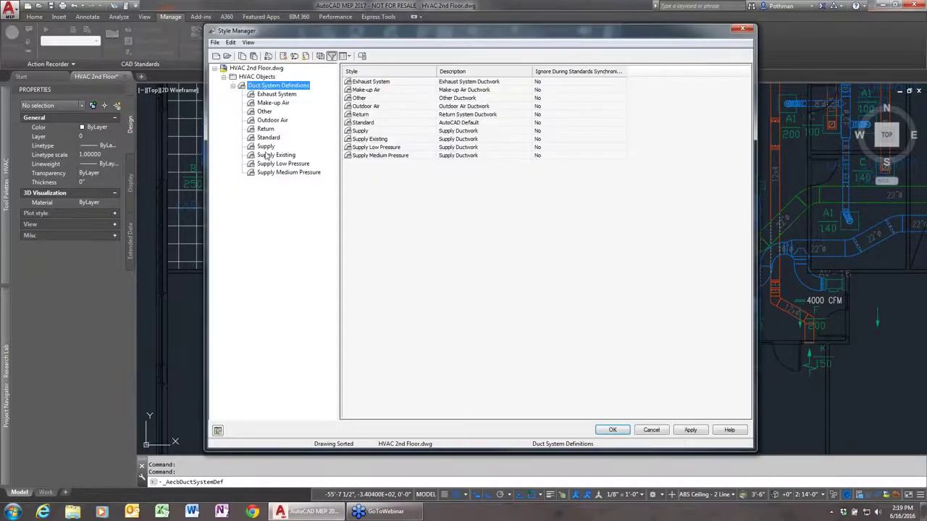
pyautogui.click(266, 147)
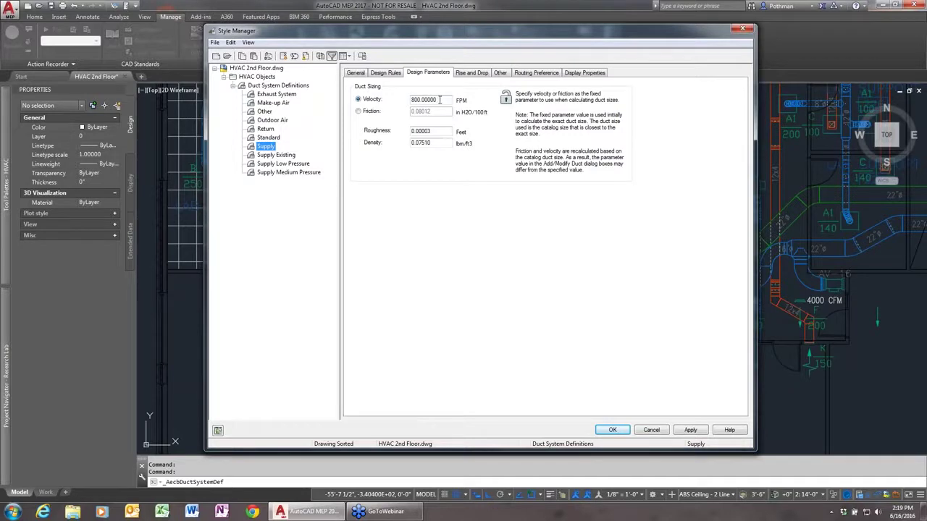
pyautogui.moveTo(441, 101); pyautogui.dragTo(391, 94)
pyautogui.click(742, 29)
# Step: Size the supply duct with rectangular trunks, 20" max height, even sizes only and no override
pyautogui.click(451, 308)
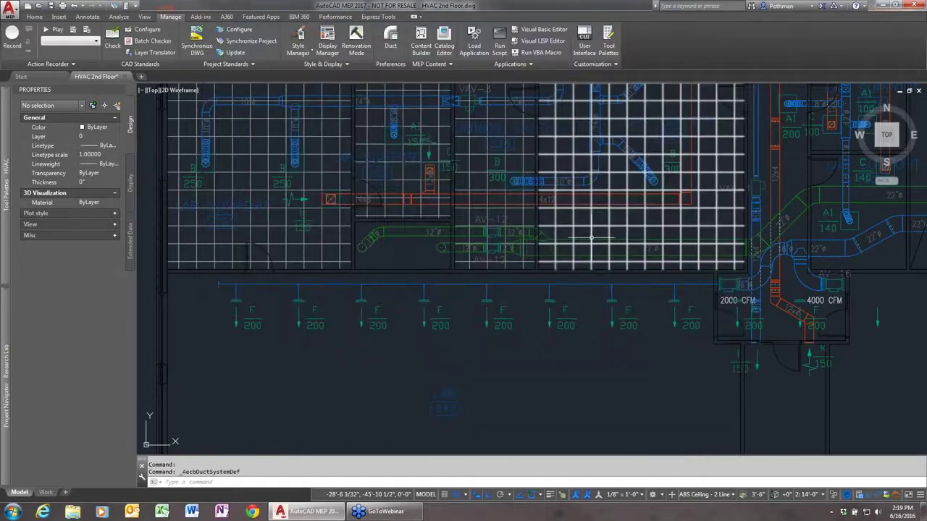
pyautogui.click(700, 283)
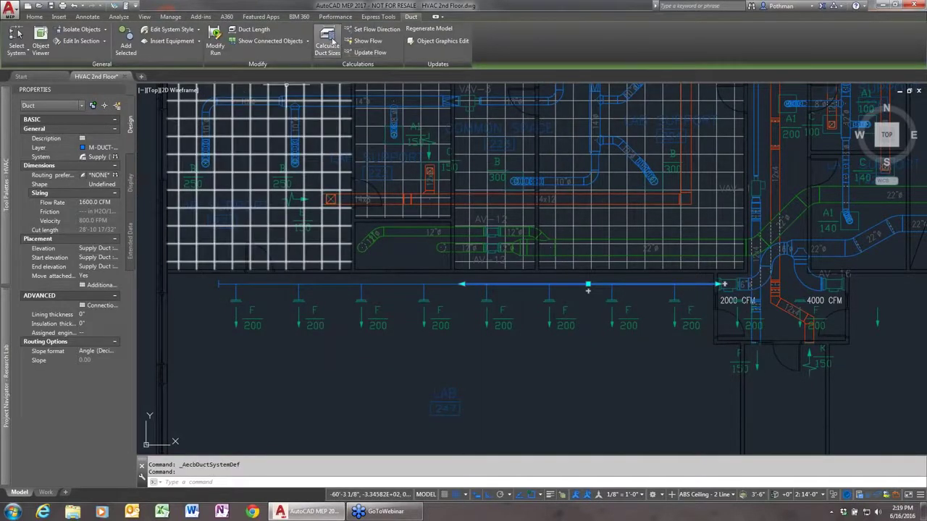
pyautogui.click(333, 44)
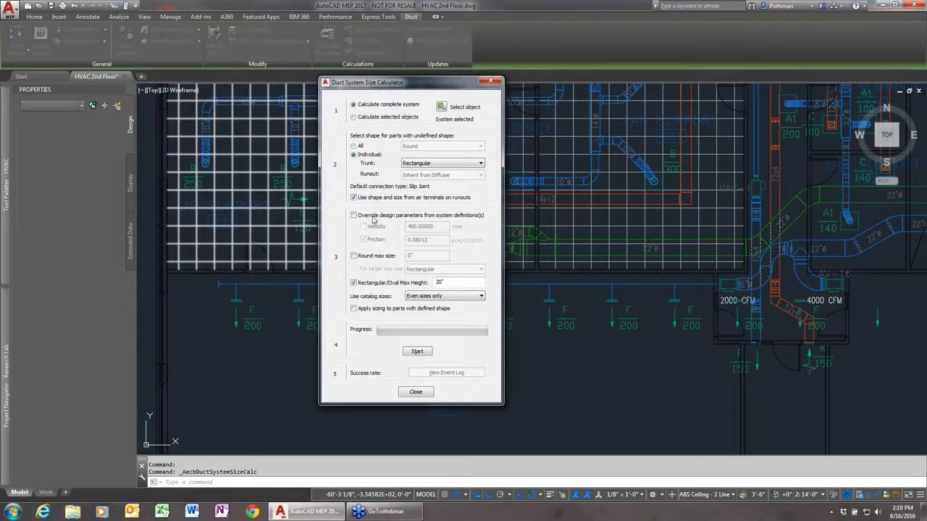
pyautogui.click(354, 215)
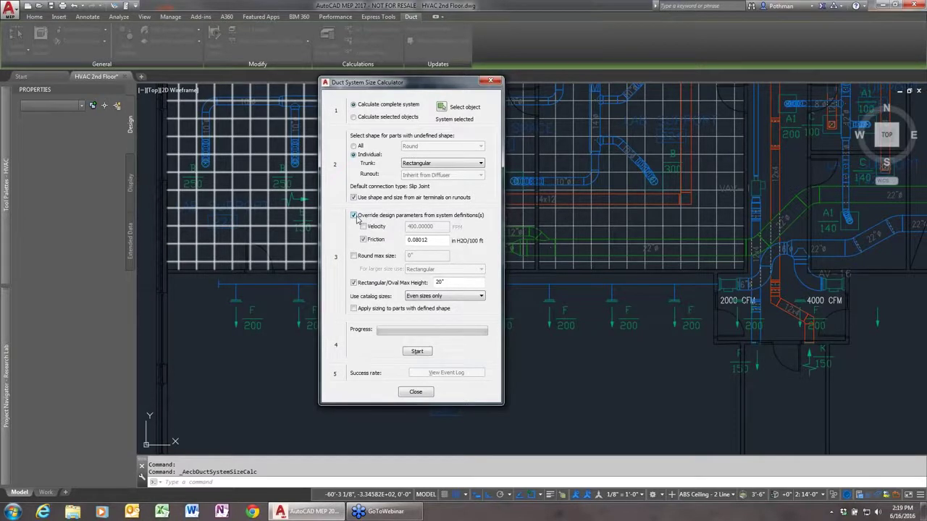
pyautogui.click(354, 216)
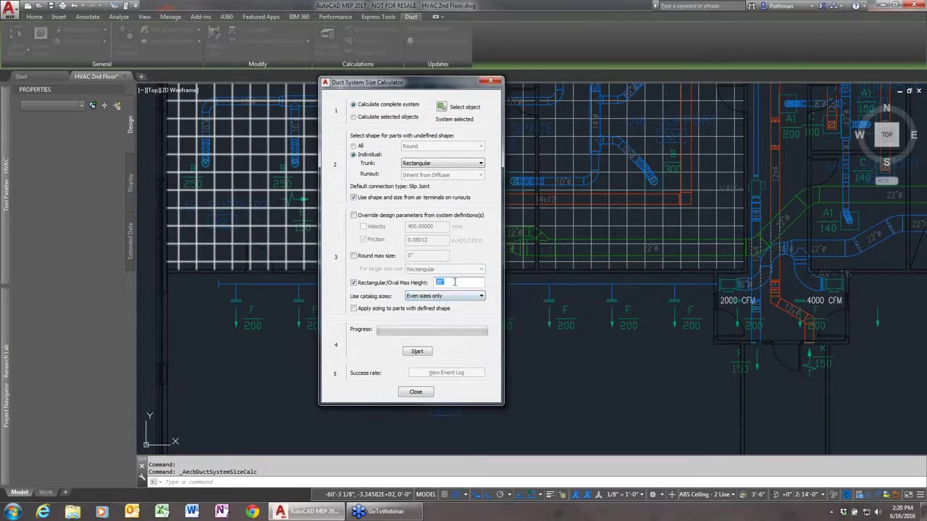
pyautogui.click(448, 297)
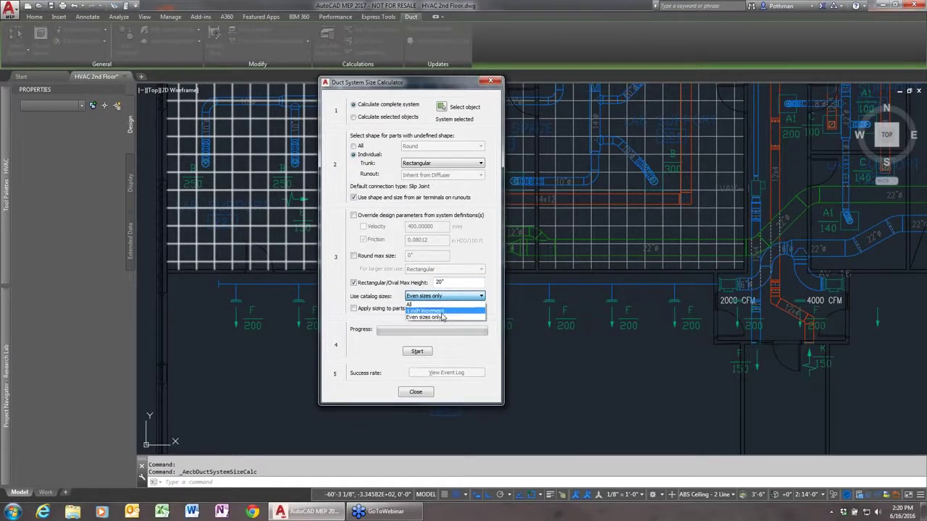
pyautogui.click(443, 318)
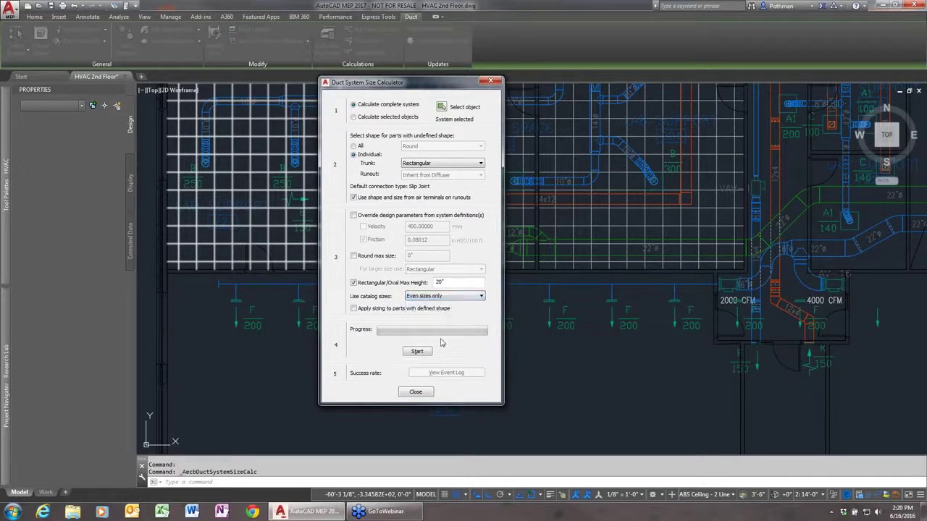
pyautogui.click(419, 352)
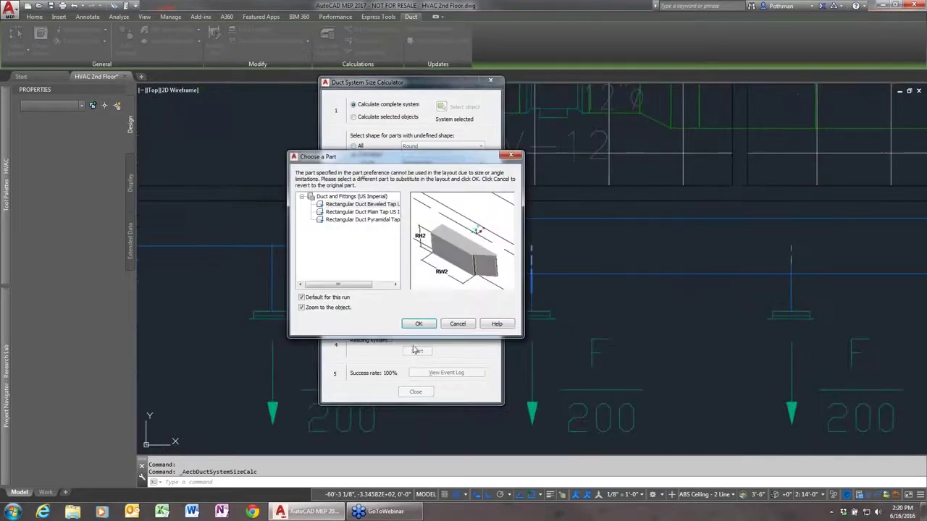
# Step: Accept each suggested substitute tap fitting and duct part as sizing proceeds
pyautogui.click(419, 324)
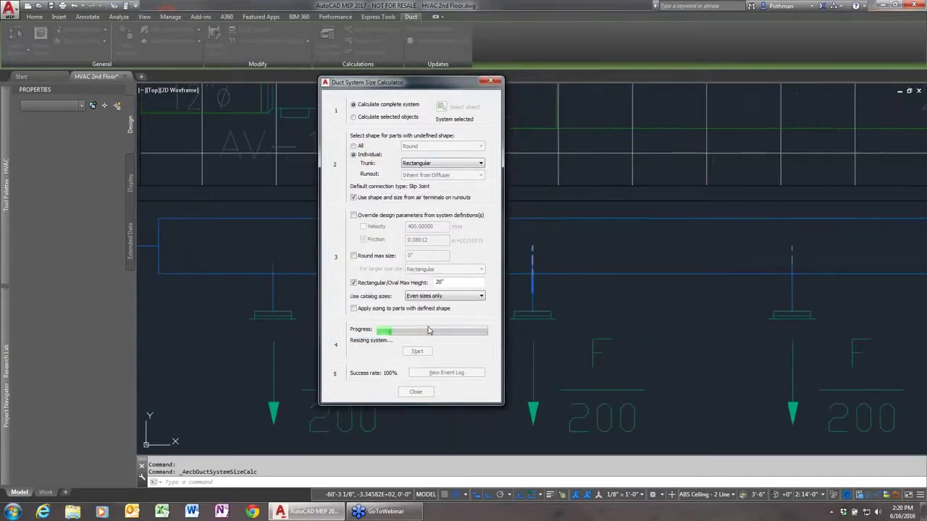
pyautogui.click(421, 325)
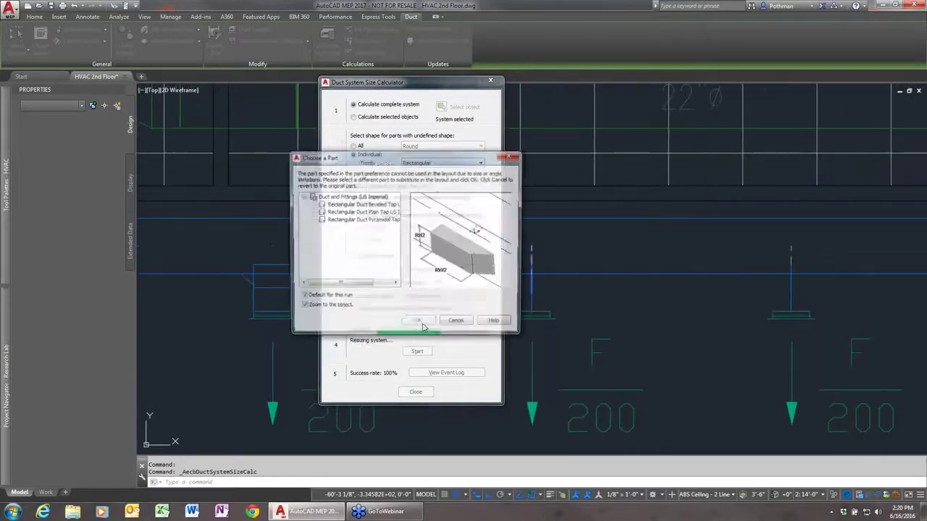
pyautogui.click(419, 325)
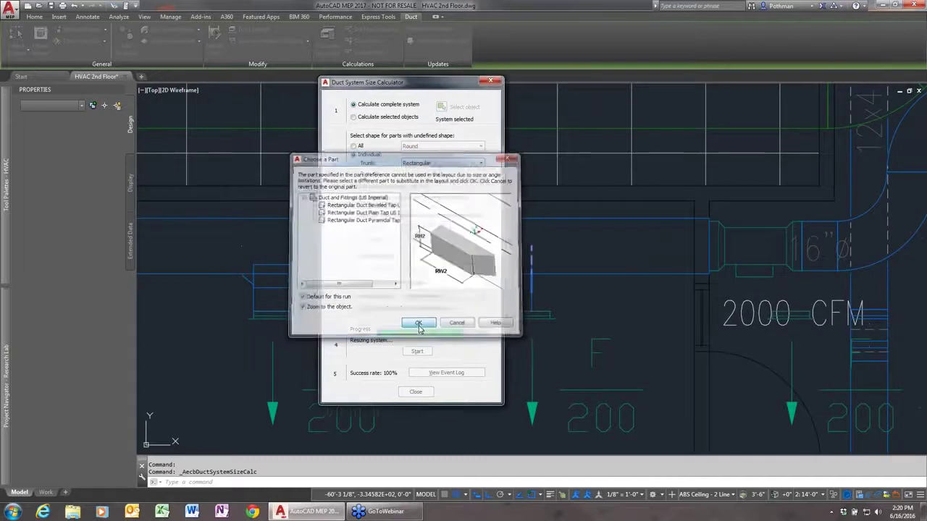
pyautogui.click(419, 326)
pyautogui.click(419, 324)
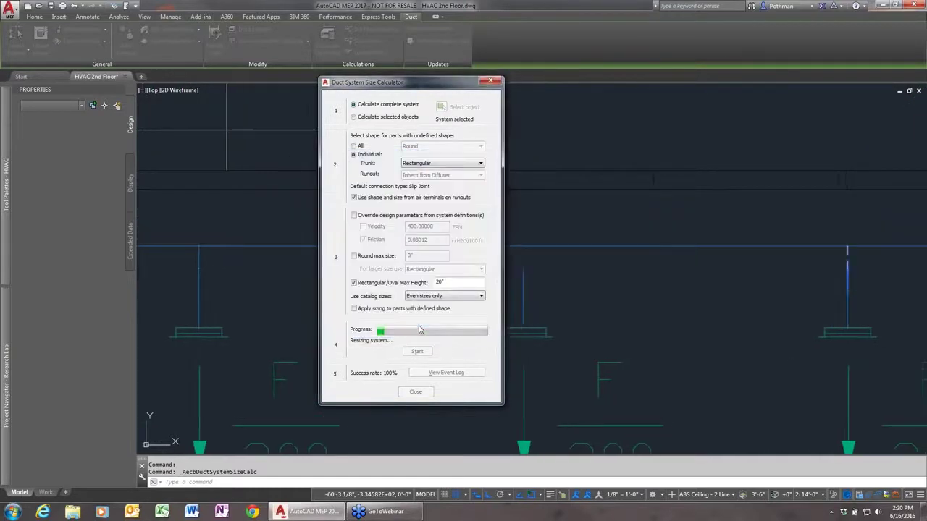
pyautogui.click(419, 325)
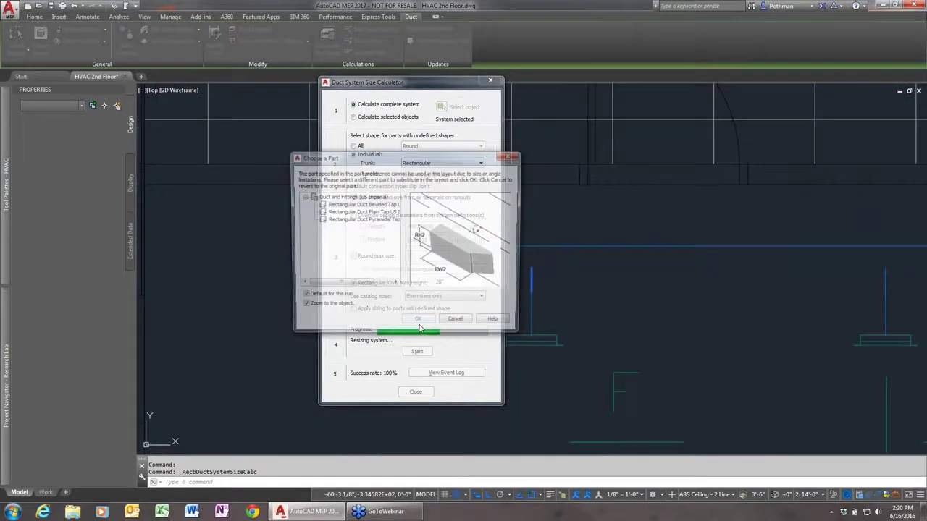
pyautogui.click(420, 325)
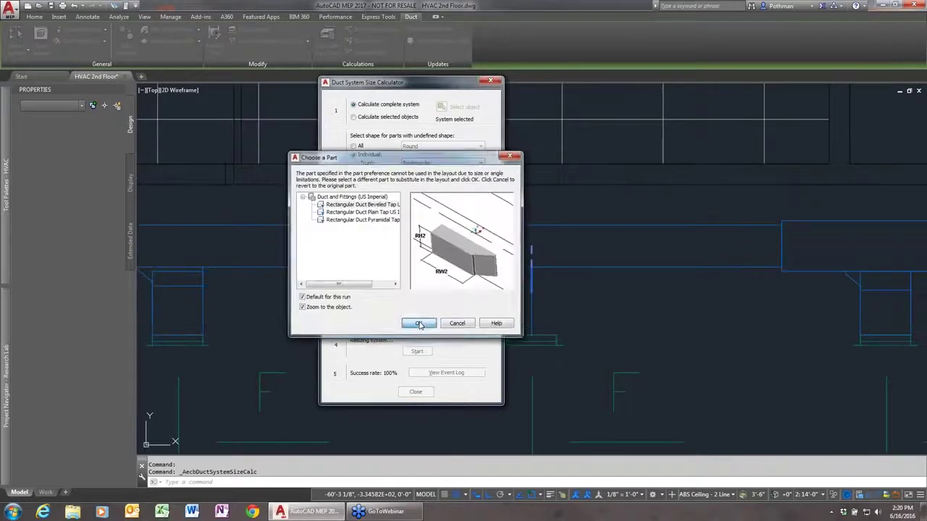
pyautogui.click(420, 325)
pyautogui.click(419, 326)
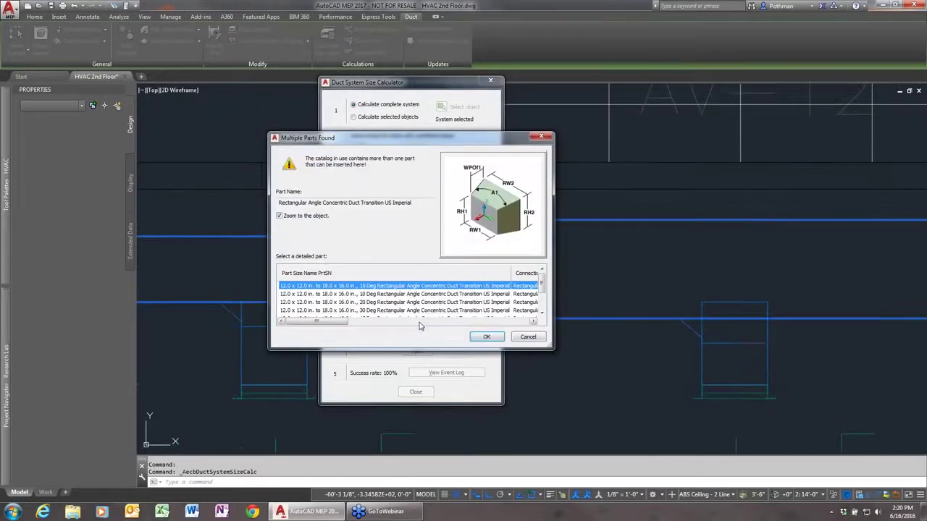
# Step: Use the second transition part as substitute and close the finished size calculator
pyautogui.click(483, 336)
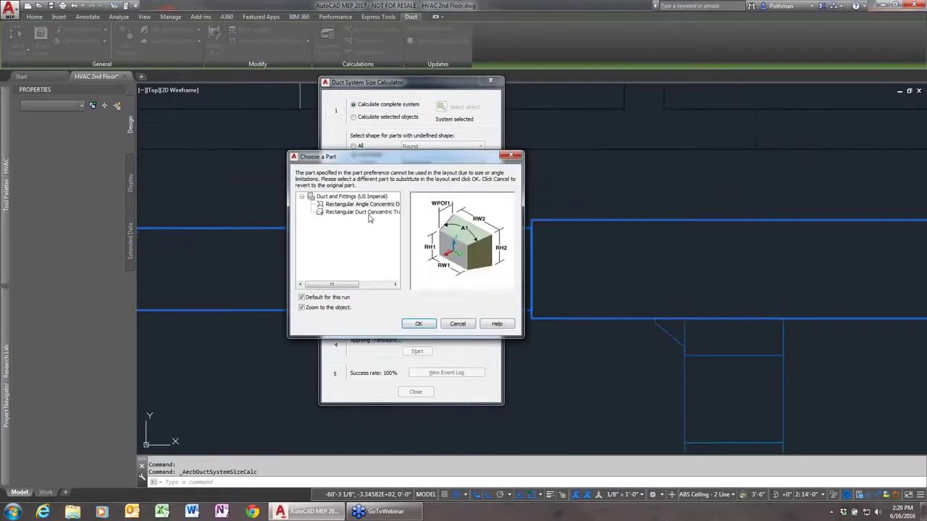
pyautogui.click(365, 213)
pyautogui.click(419, 323)
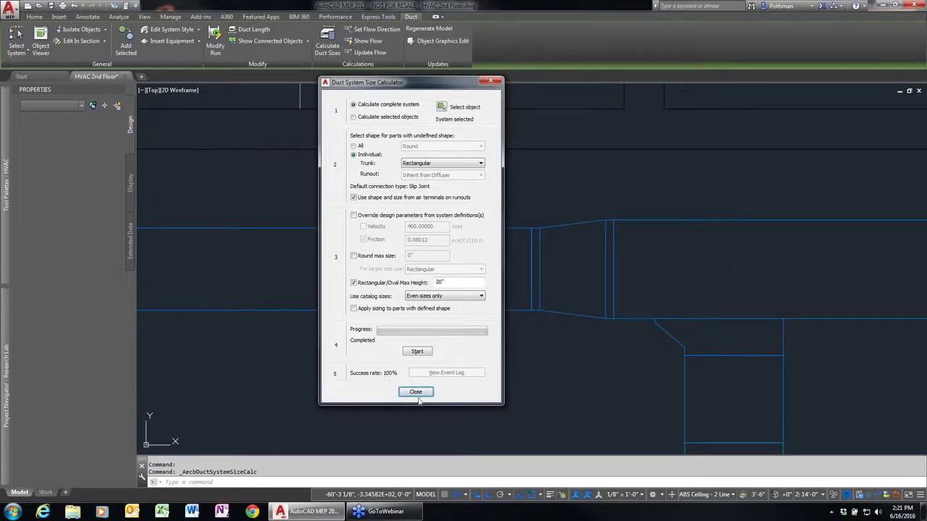
pyautogui.click(416, 392)
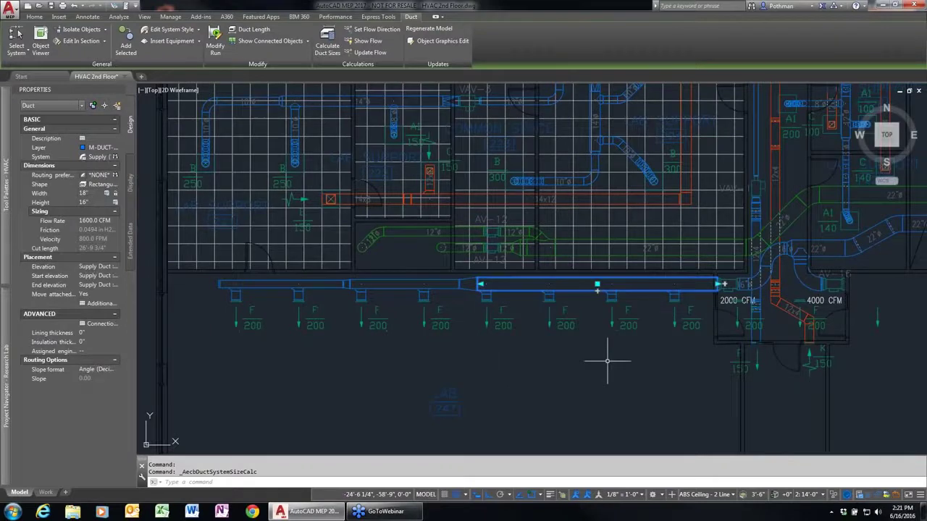
# Step: Label the long right supply duct segment 18x16 using the Annotation palette's Label tool
pyautogui.press('Escape')
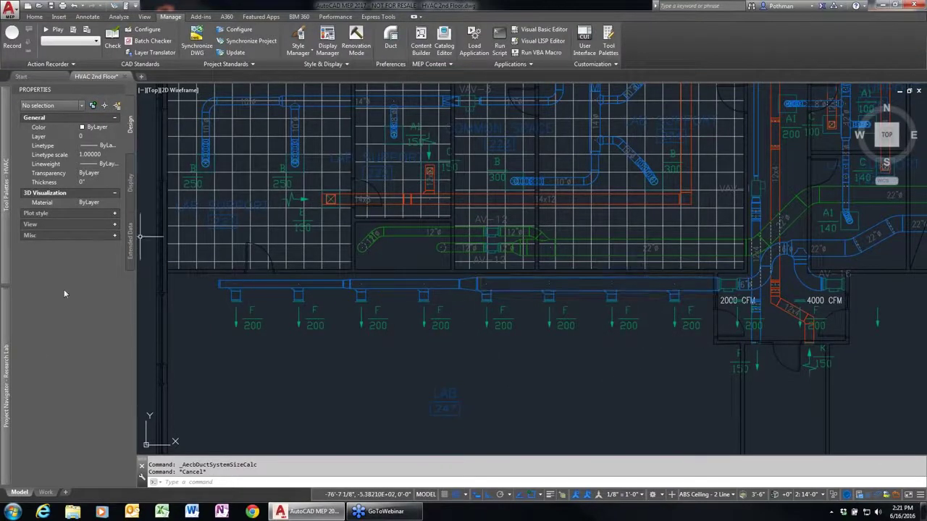
pyautogui.click(7, 354)
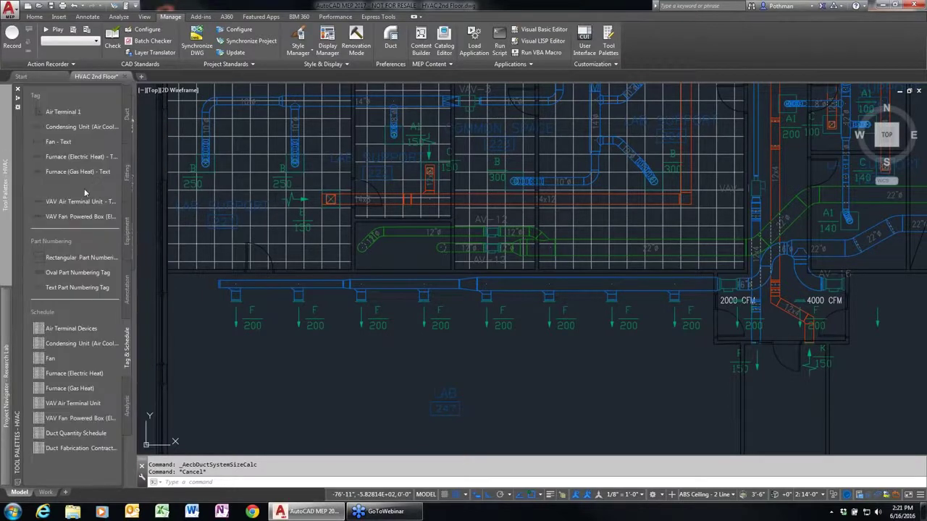
pyautogui.click(127, 288)
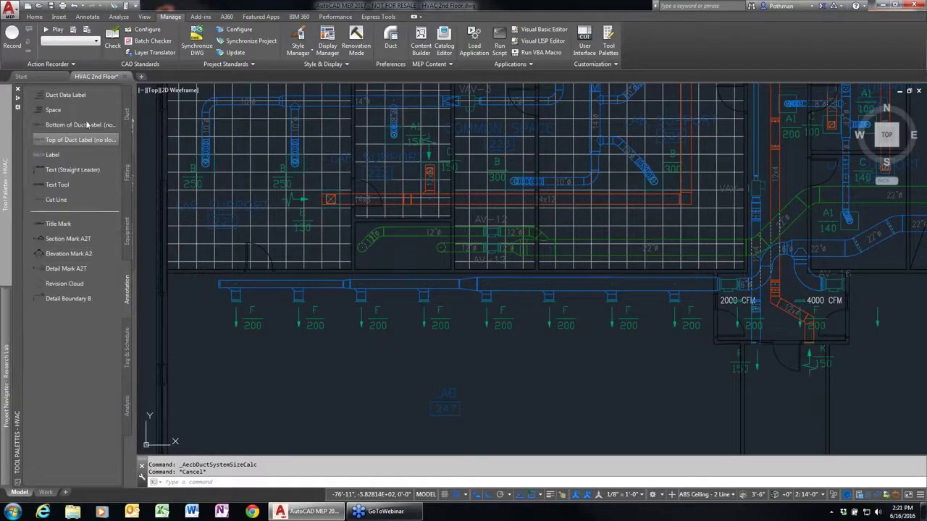
pyautogui.click(55, 155)
pyautogui.click(659, 292)
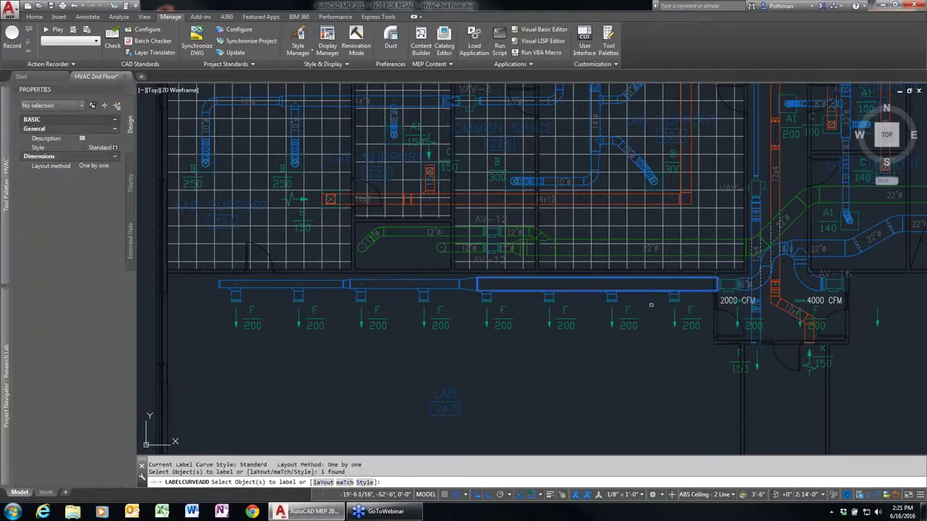
pyautogui.press('Return')
pyautogui.click(599, 319)
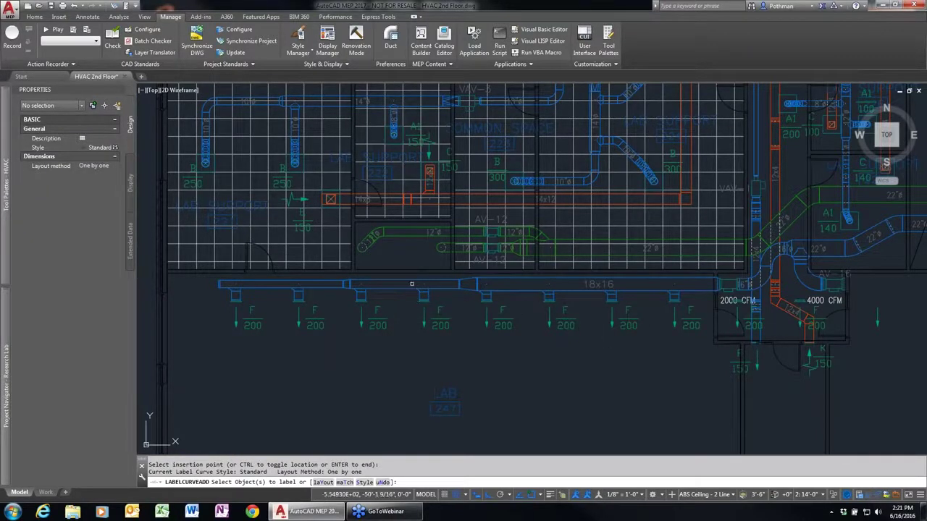
# Step: Label the middle duct segment 12x12 and the left segment 10x8
pyautogui.click(411, 284)
pyautogui.press('Return')
pyautogui.click(399, 297)
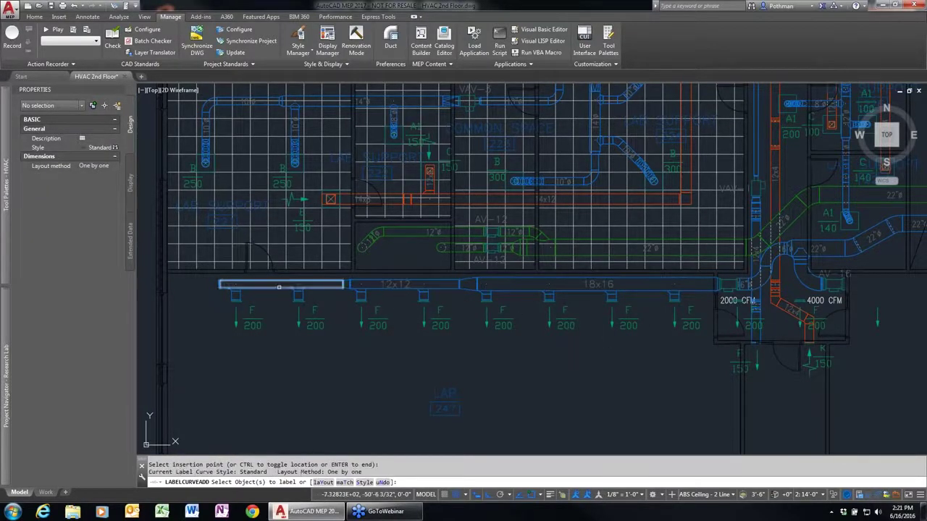
pyautogui.click(279, 285)
pyautogui.press('Return')
pyautogui.click(288, 317)
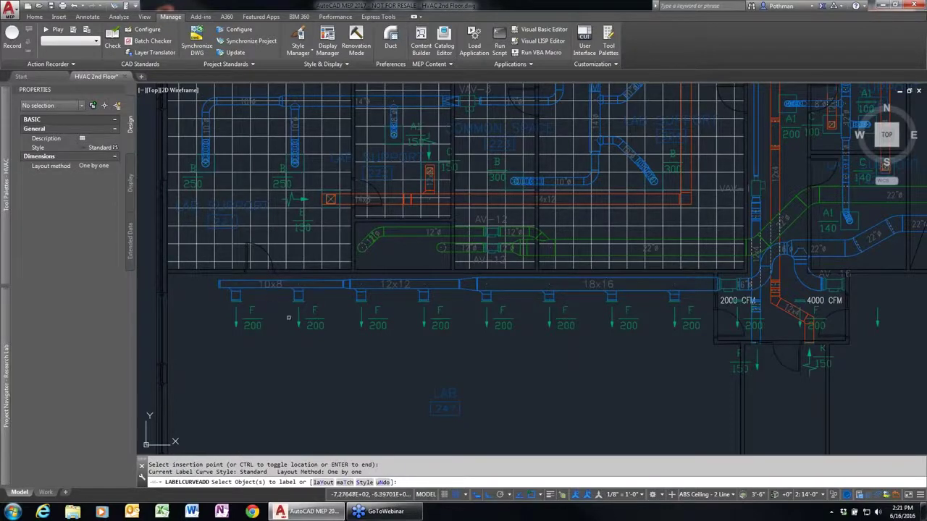
pyautogui.press('Return')
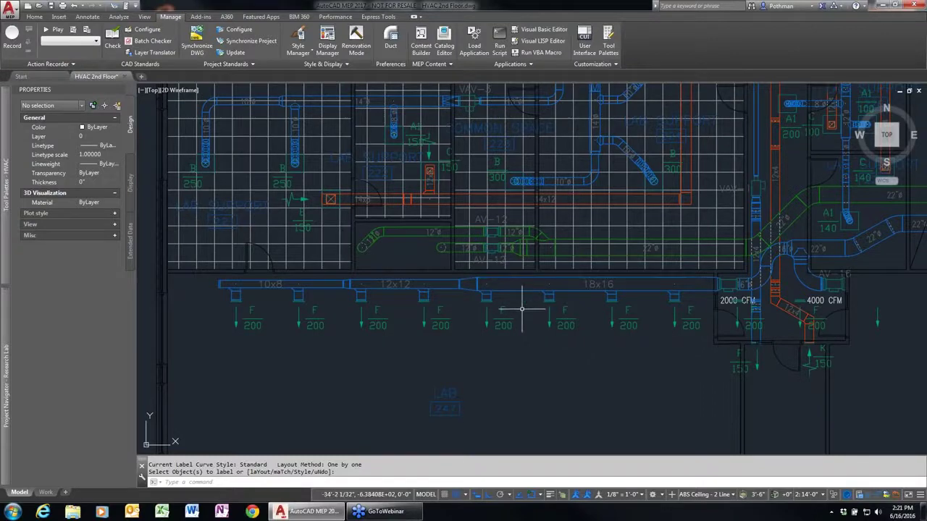
pyautogui.scroll(3, 600, 306)
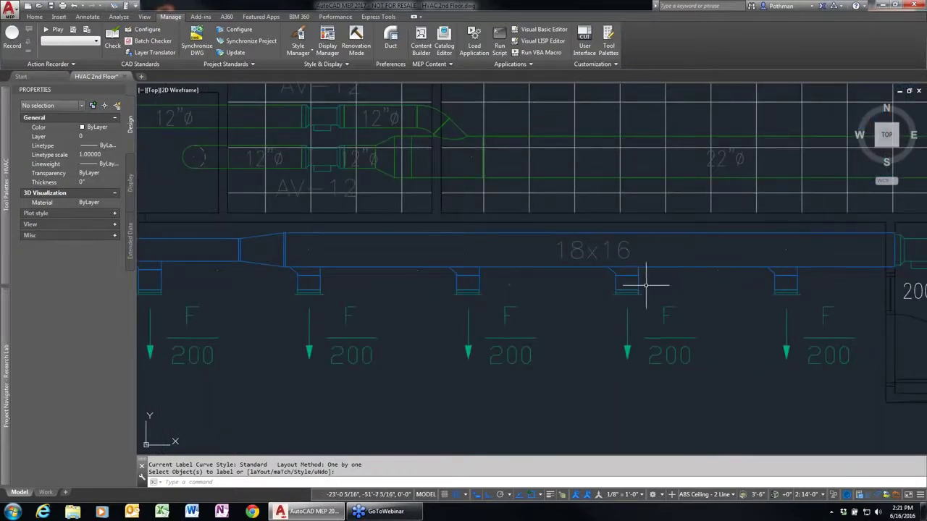
pyautogui.click(294, 273)
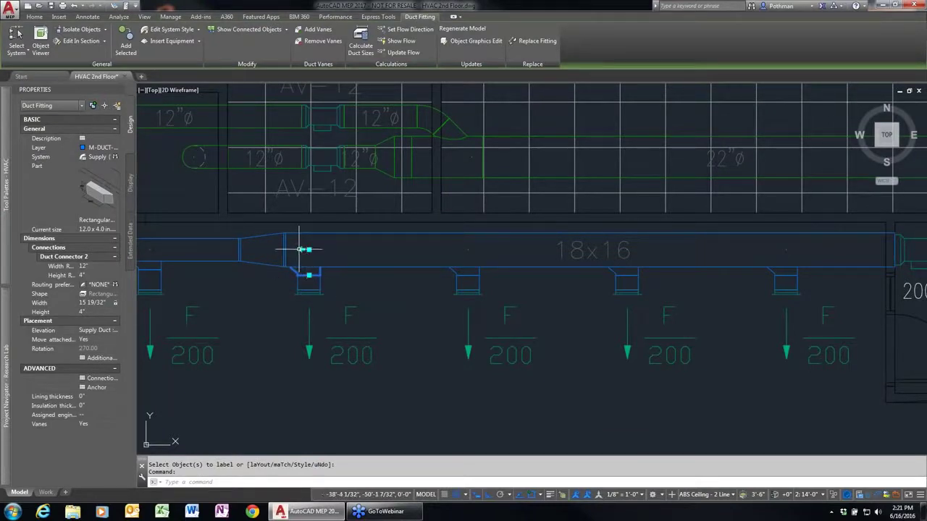
pyautogui.click(455, 272)
pyautogui.click(461, 250)
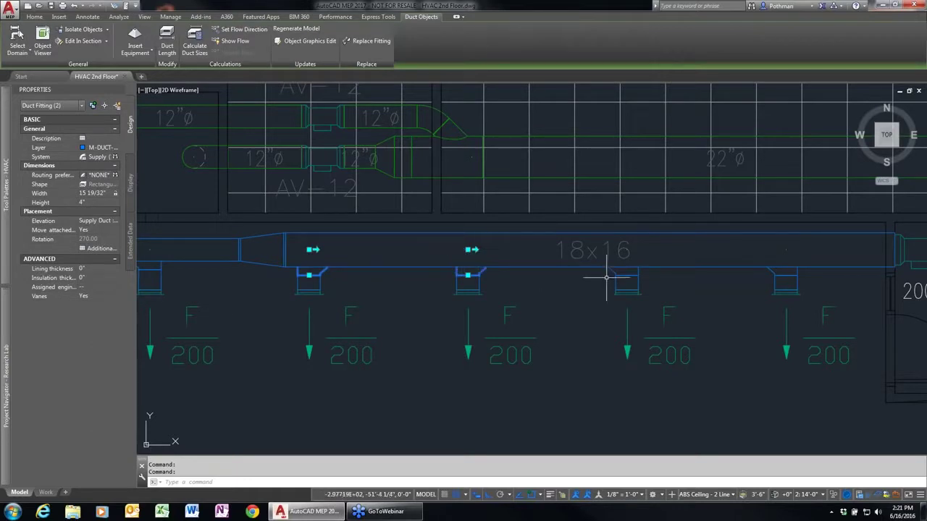
pyautogui.click(623, 250)
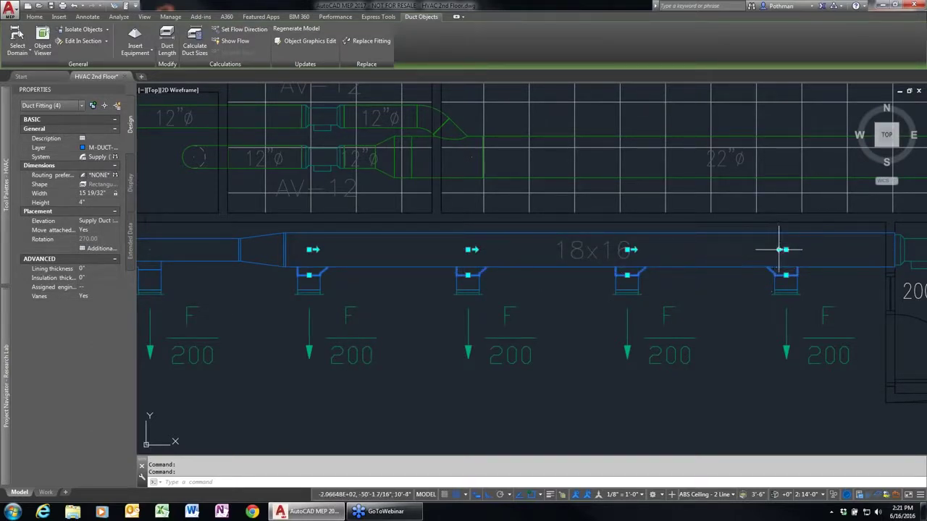
pyautogui.press('Escape')
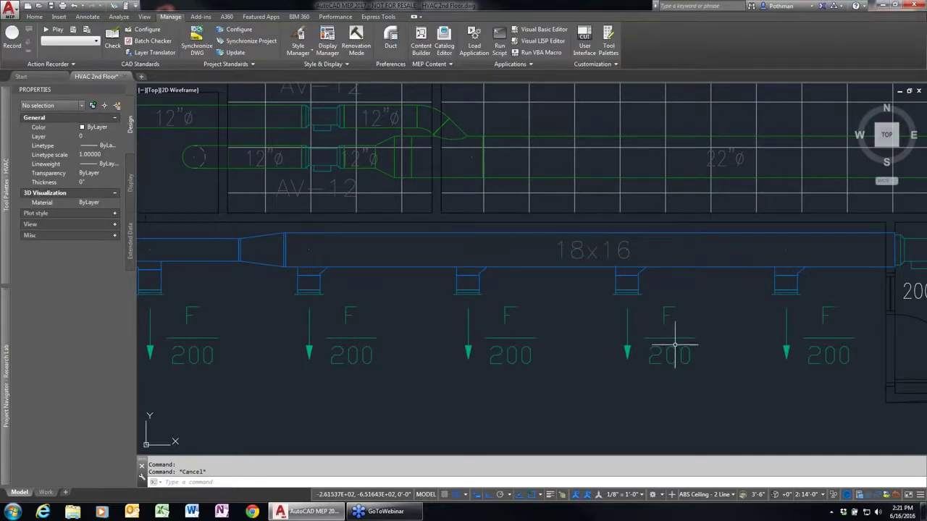
pyautogui.scroll(-3, 797, 318)
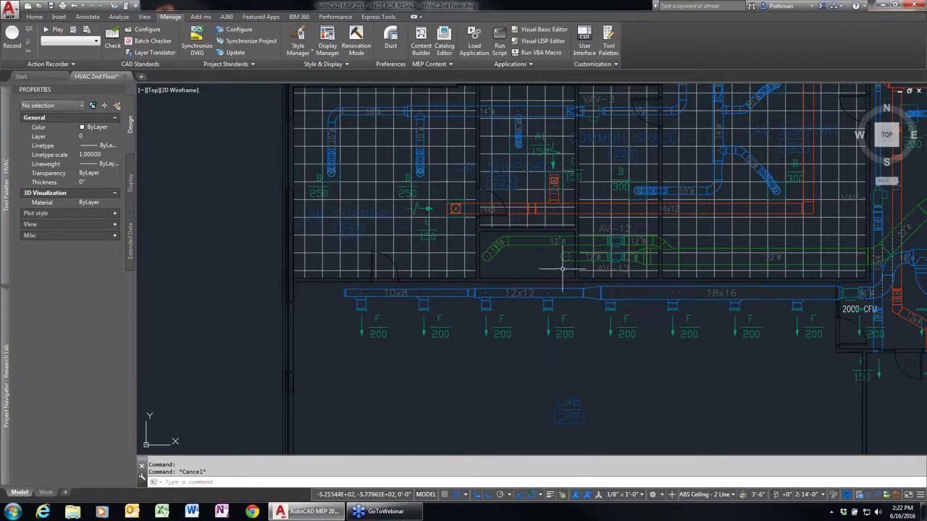
pyautogui.moveTo(765, 231); pyautogui.dragTo(737, 239, button='middle')
pyautogui.scroll(1, 738, 239)
# Step: Close HVAC 2nd Floor discarding changes, and pick HVAC Penthouse from the project constructs
pyautogui.scroll(1, 710, 259)
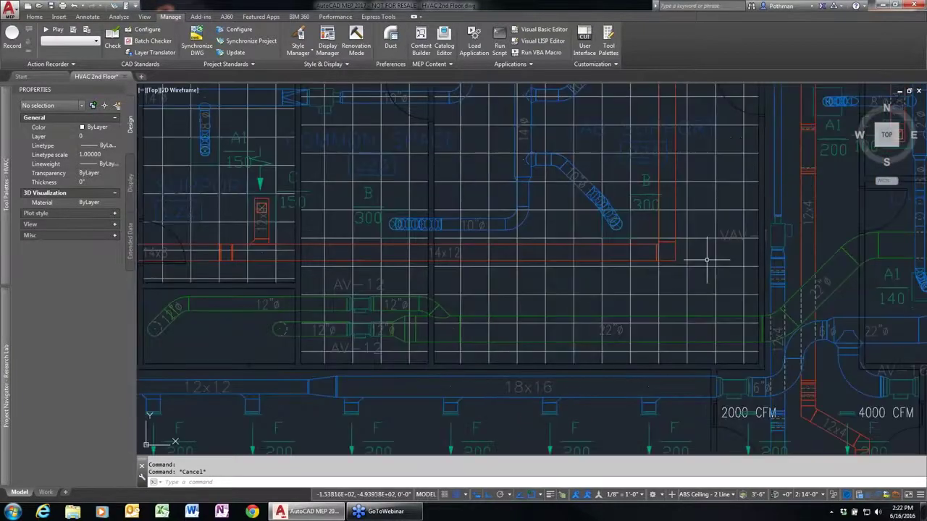
pyautogui.scroll(-4, 710, 258)
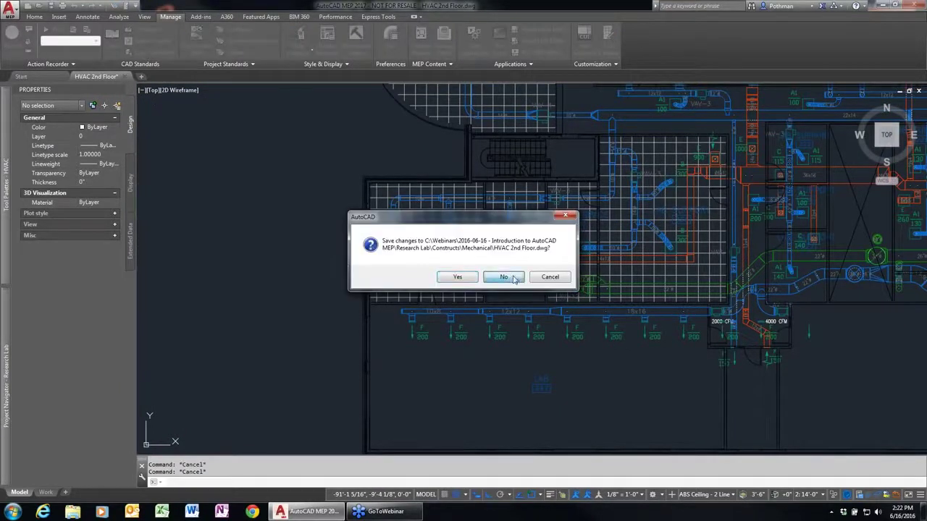
pyautogui.click(513, 279)
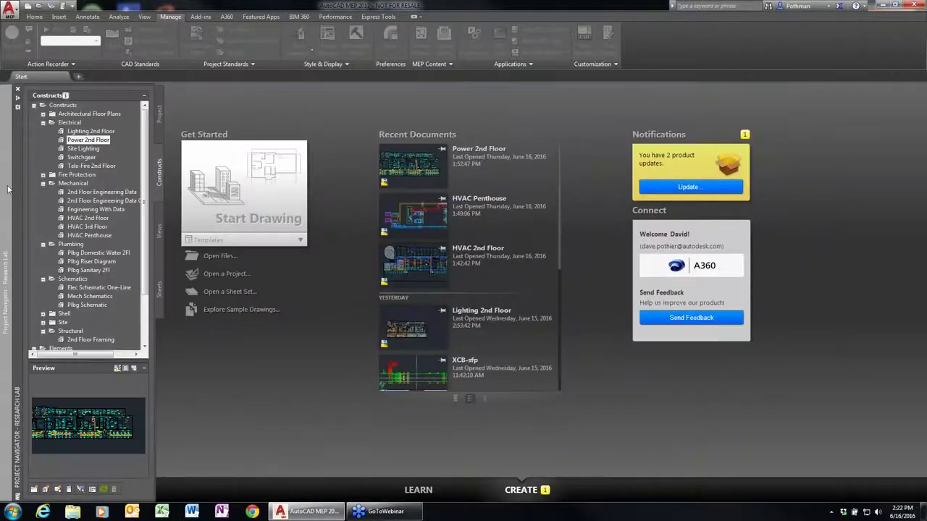
pyautogui.click(80, 238)
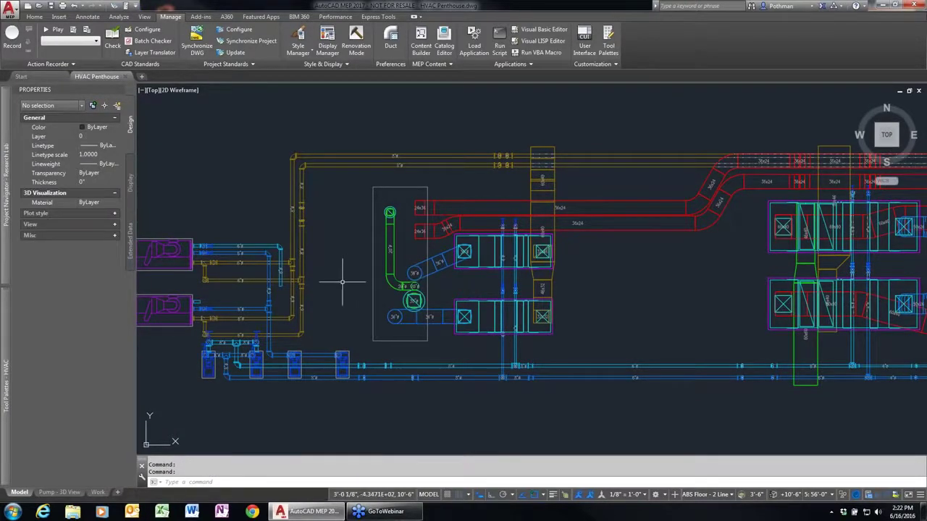
# Step: Pan and zoom over the penthouse pumps and piping, then show the workspace list
pyautogui.moveTo(341, 280); pyautogui.dragTo(494, 261, button='middle')
pyautogui.scroll(-2, 493, 262)
pyautogui.scroll(2, 480, 268)
pyautogui.scroll(-2, 478, 267)
pyautogui.scroll(2, 482, 276)
pyautogui.scroll(2, 482, 276)
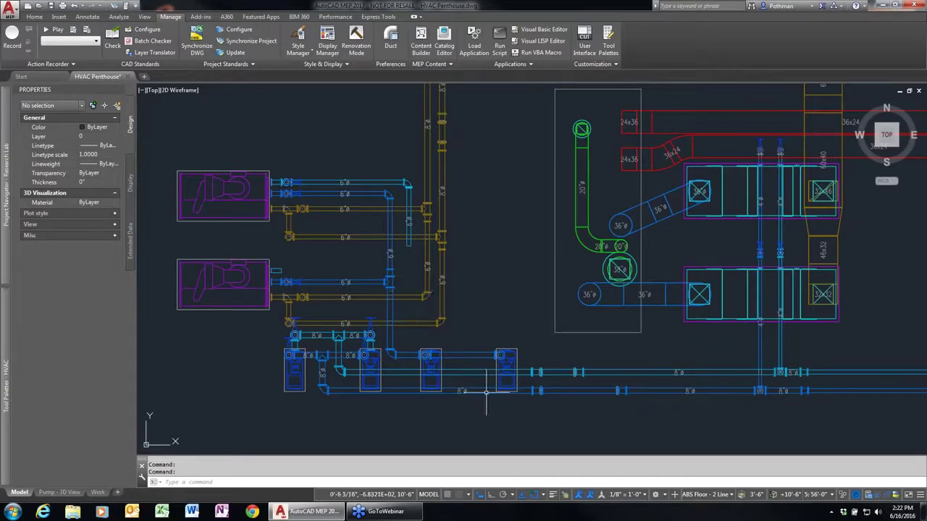
pyautogui.scroll(2, 480, 409)
pyautogui.scroll(-1, 535, 408)
pyautogui.scroll(-1, 610, 408)
pyautogui.scroll(-1, 611, 409)
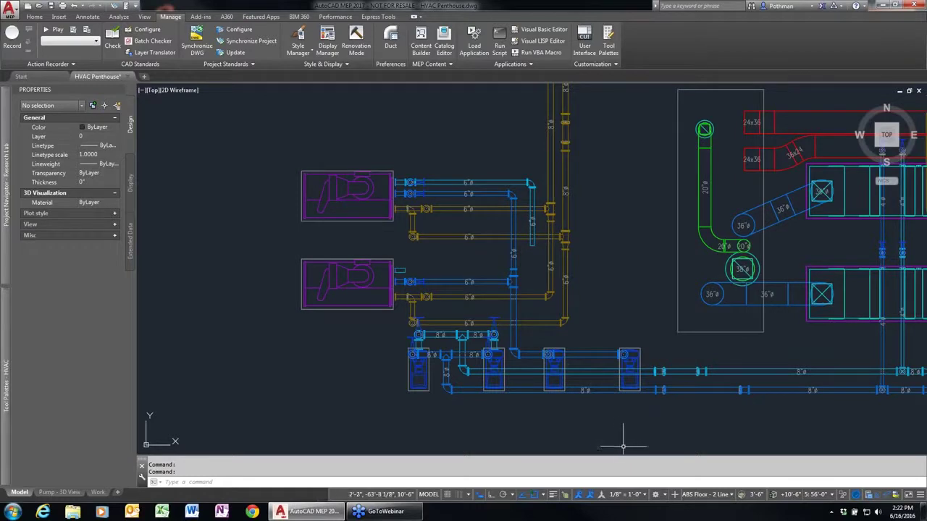
pyautogui.click(665, 496)
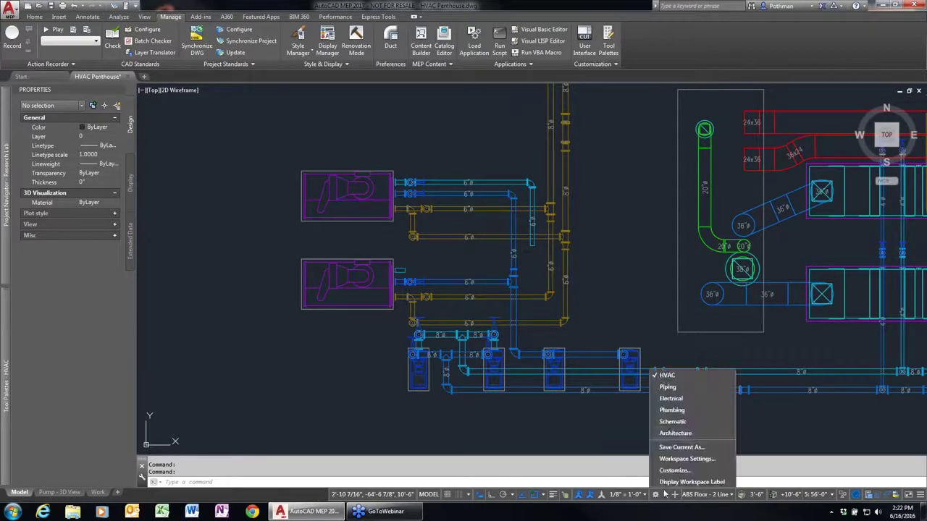
# Step: Switch to the Piping workspace, close the pipe tool palette and go to the Manage tab
pyautogui.click(676, 389)
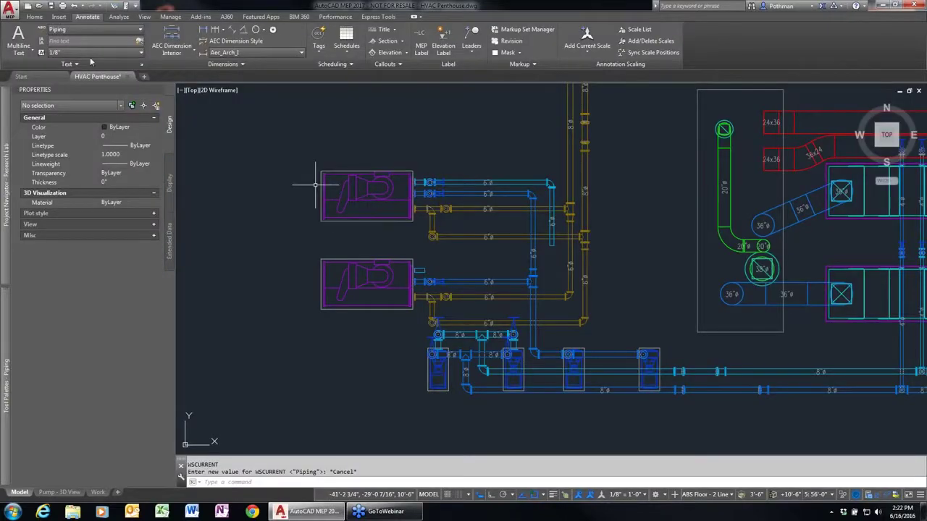
pyautogui.click(35, 17)
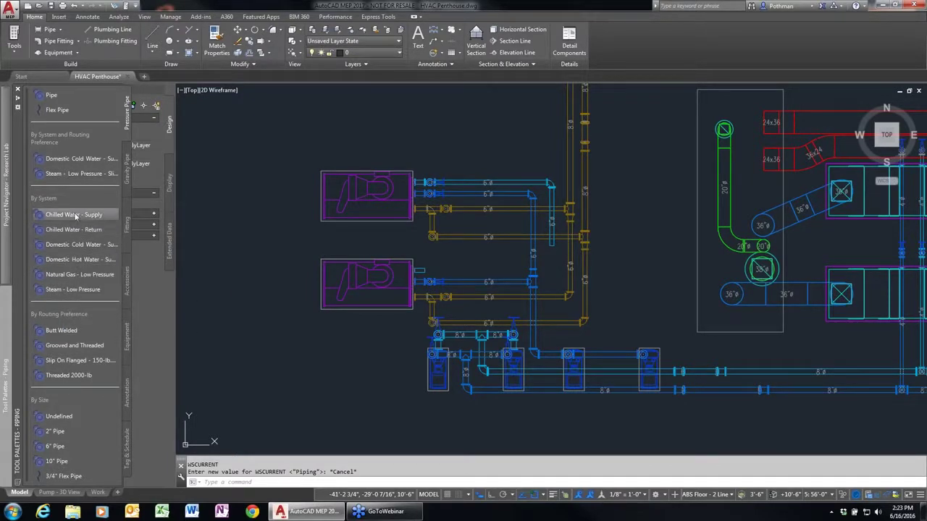
pyautogui.moveTo(73, 229); pyautogui.dragTo(75, 251)
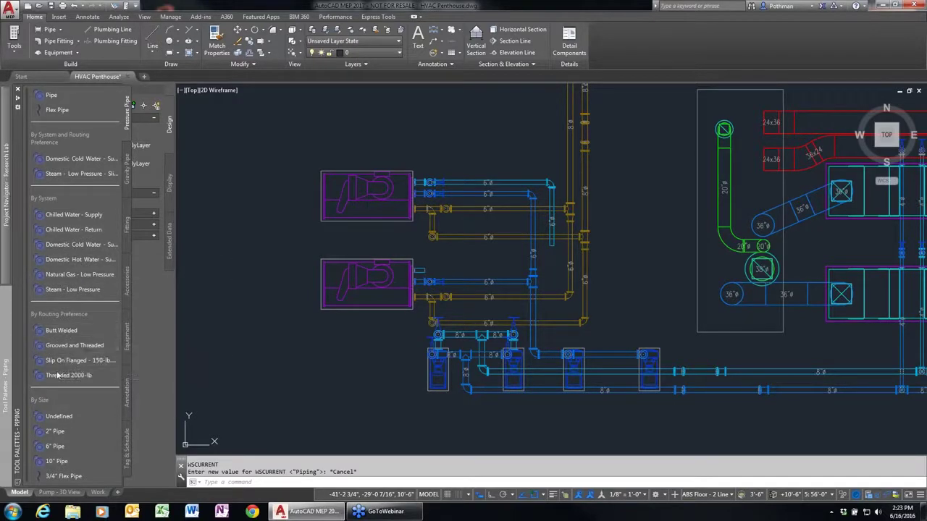
pyautogui.click(81, 418)
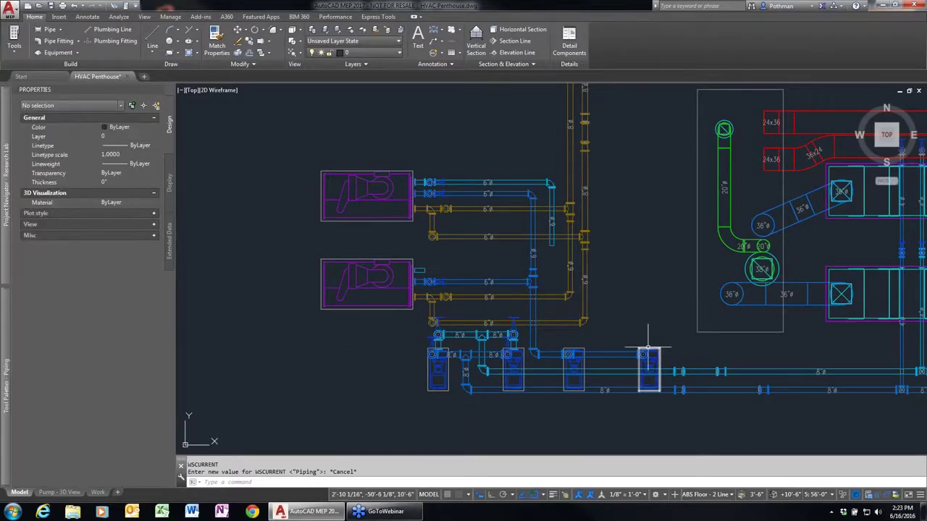
pyautogui.moveTo(643, 358); pyautogui.dragTo(591, 277, button='middle')
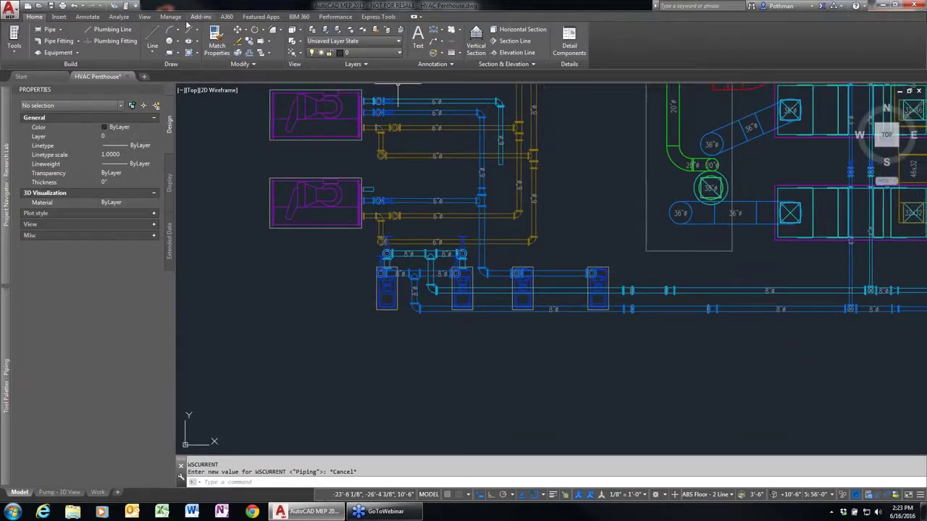
pyautogui.click(170, 16)
# Step: Review the Generic Flanged and Grooved and Threaded pipe routing preferences, then cancel Style Manager
pyautogui.click(298, 51)
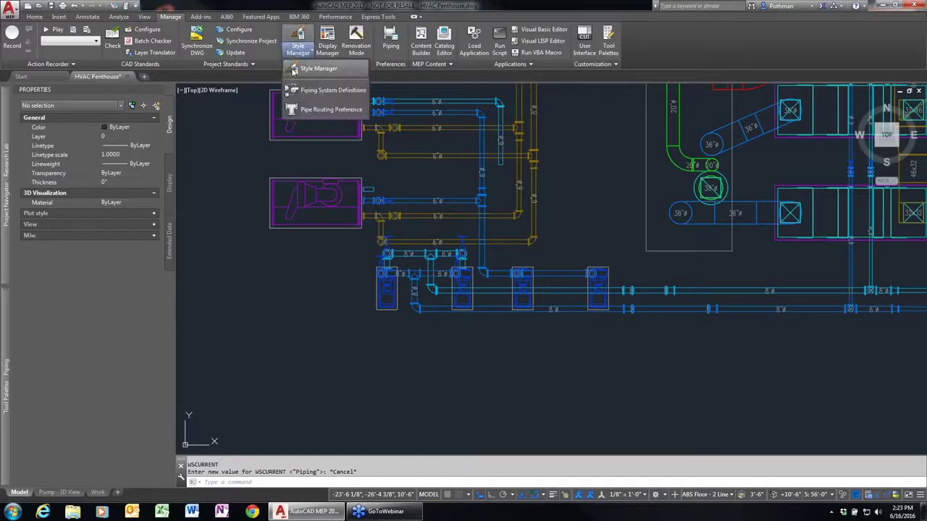
pyautogui.click(313, 110)
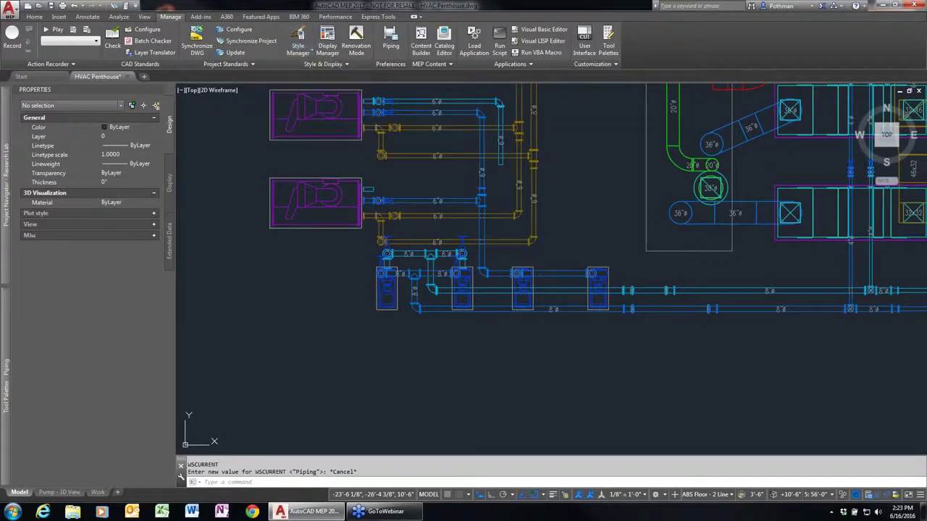
pyautogui.click(281, 130)
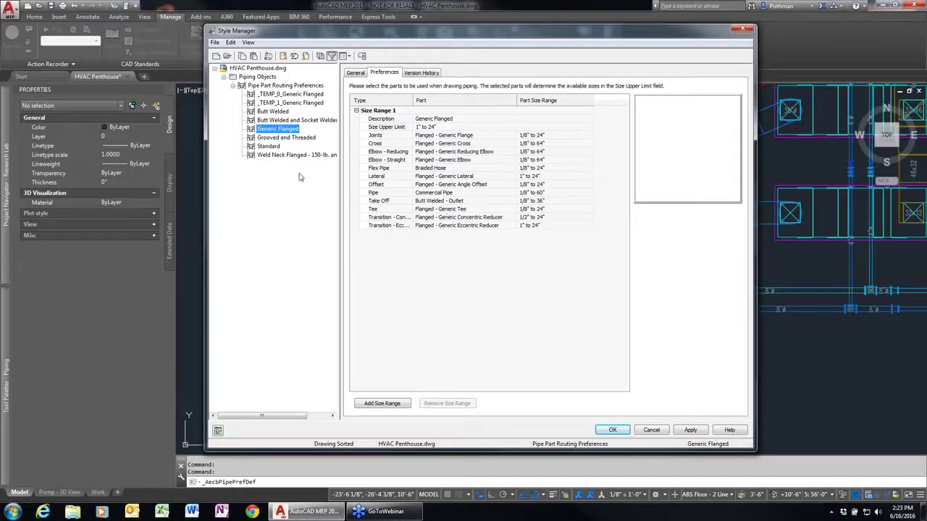
pyautogui.click(286, 138)
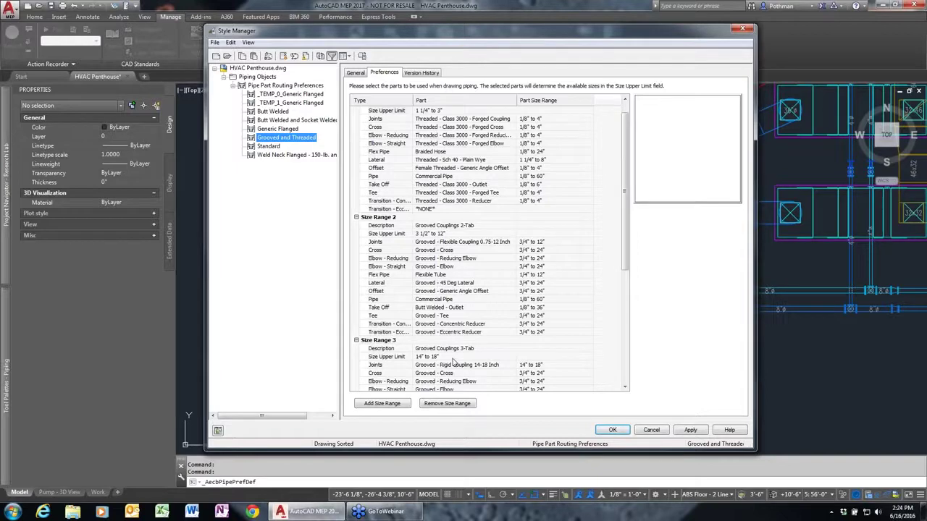
pyautogui.moveTo(626, 221); pyautogui.dragTo(625, 315)
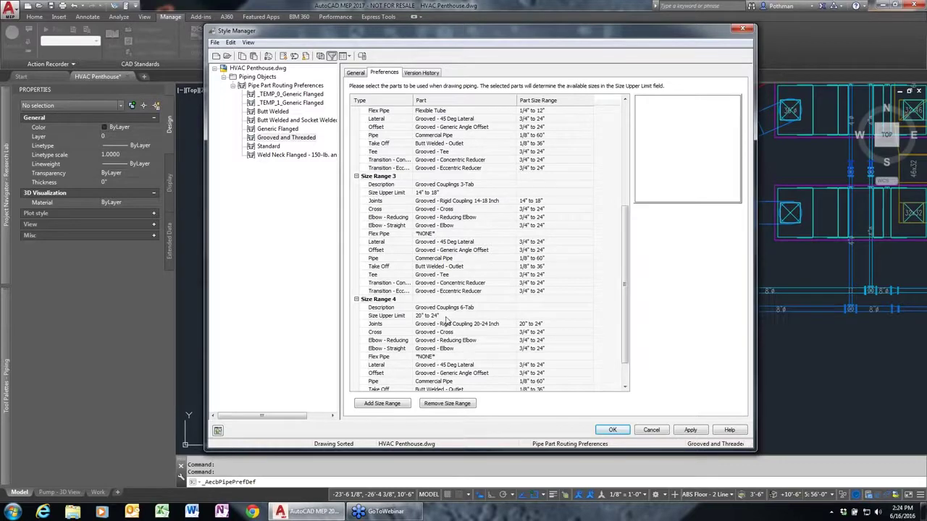
pyautogui.click(653, 430)
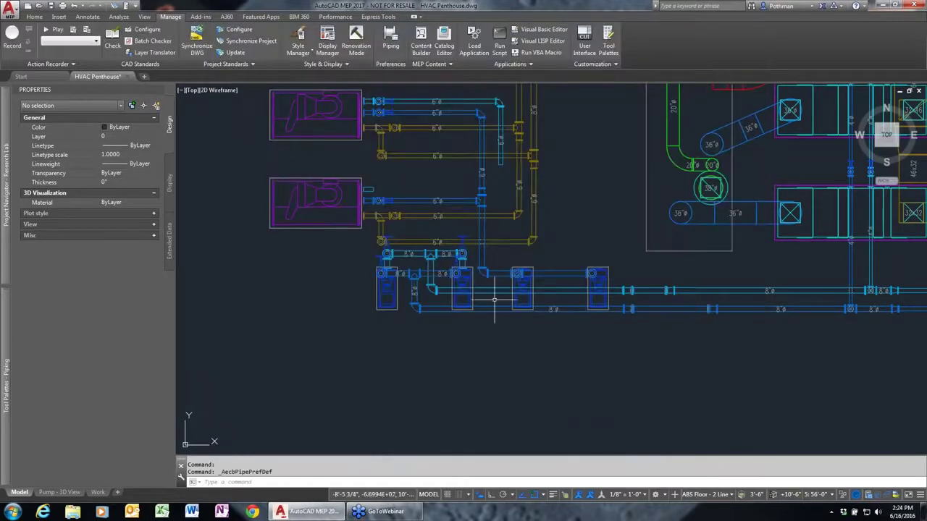
# Step: Start a new pipe run with the Grooved and Threaded routing preference
pyautogui.click(34, 16)
pyautogui.click(48, 31)
pyautogui.click(129, 166)
pyautogui.click(148, 167)
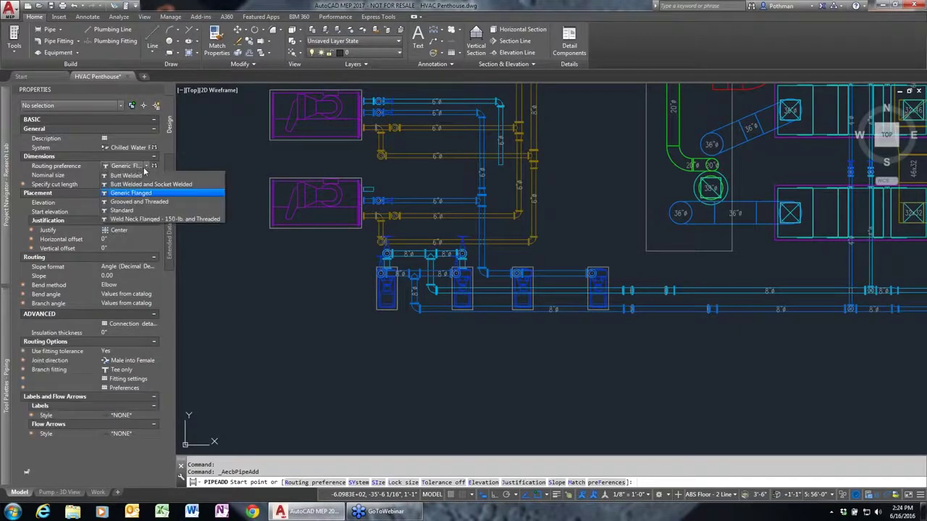
pyautogui.click(142, 202)
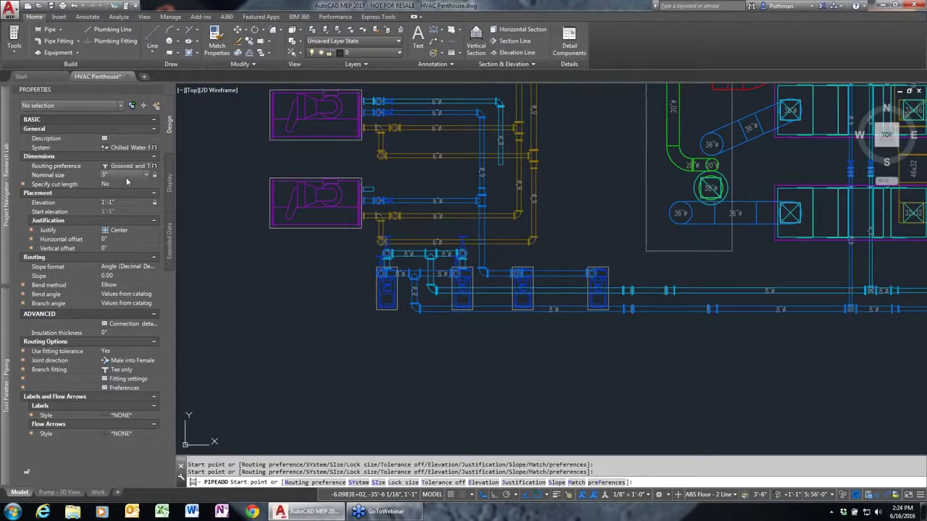
# Step: Draw horizontal, downward and rightward pipe segments, then switch to a larger nominal size
pyautogui.click(360, 284)
pyautogui.click(552, 284)
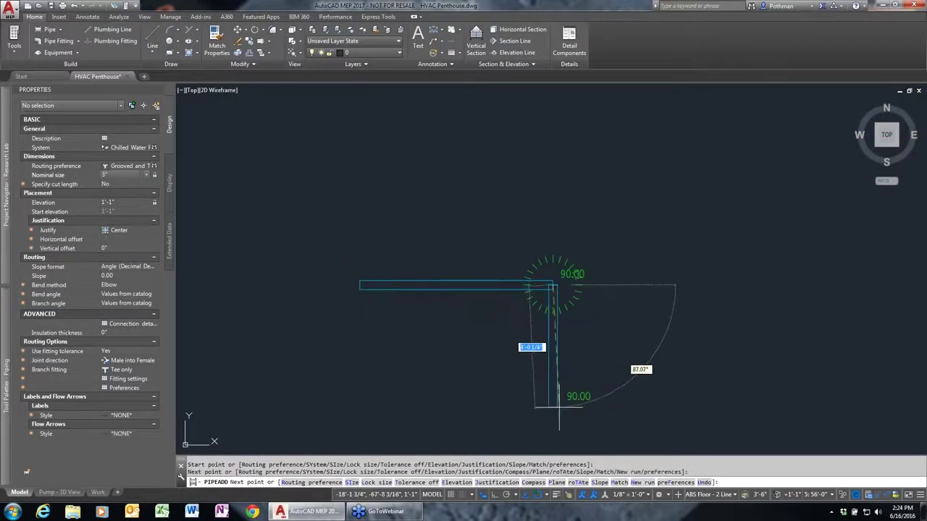
pyautogui.click(551, 408)
pyautogui.click(696, 408)
pyautogui.click(148, 176)
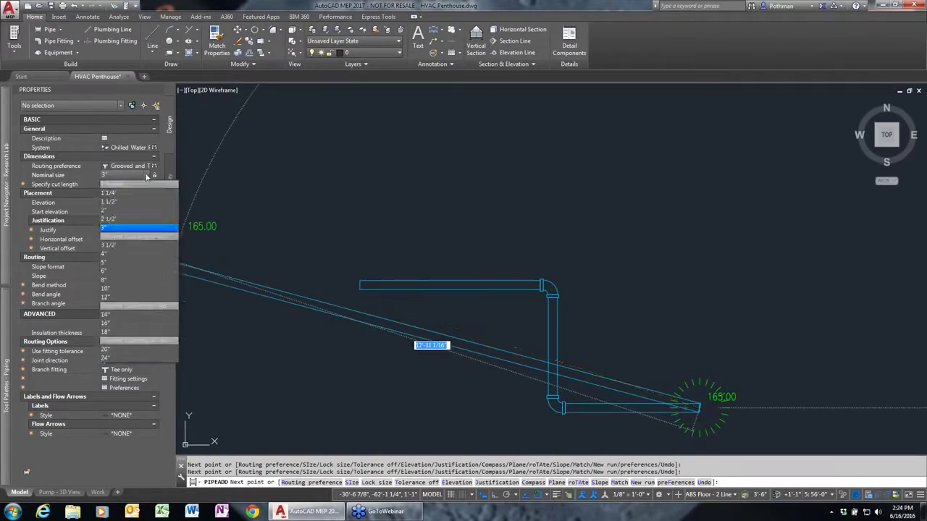
pyautogui.click(125, 246)
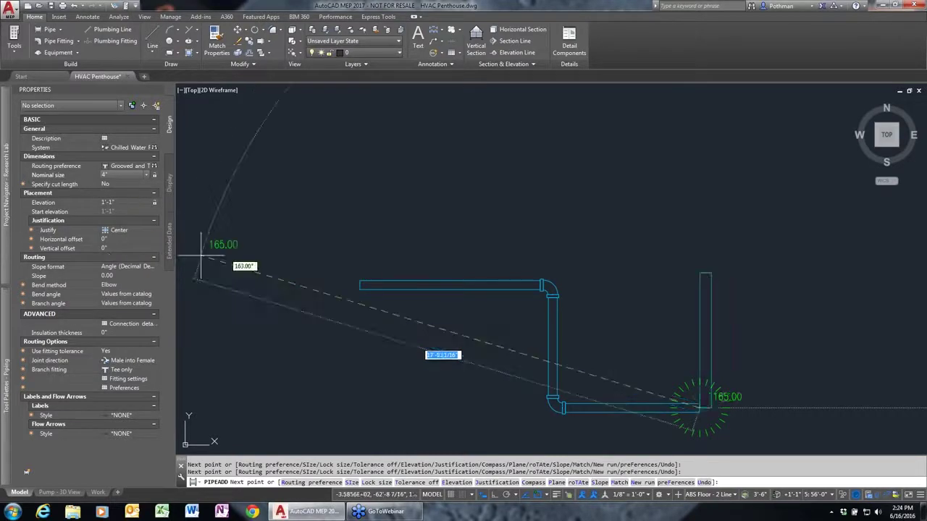
# Step: Continue the larger pipe right, up and left, finish the run, and window-select its 19 objects
pyautogui.click(797, 408)
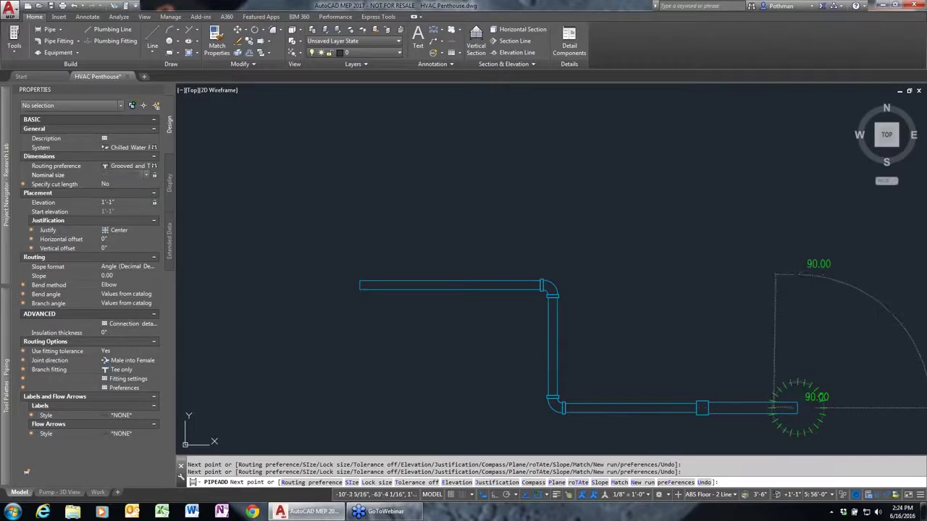
pyautogui.click(800, 275)
pyautogui.click(694, 274)
pyautogui.click(694, 170)
pyautogui.press('Return')
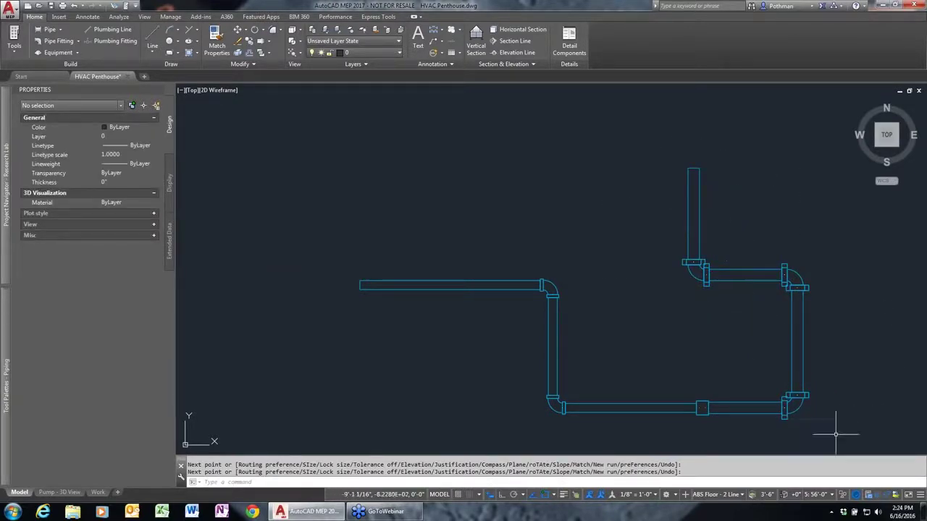
pyautogui.click(839, 436)
pyautogui.click(396, 200)
pyautogui.rightClick(438, 202)
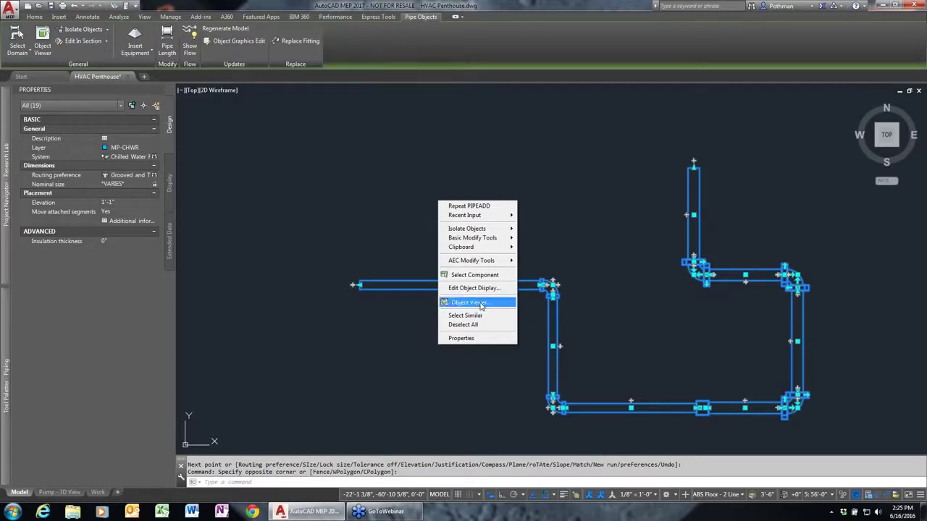
pyautogui.click(481, 304)
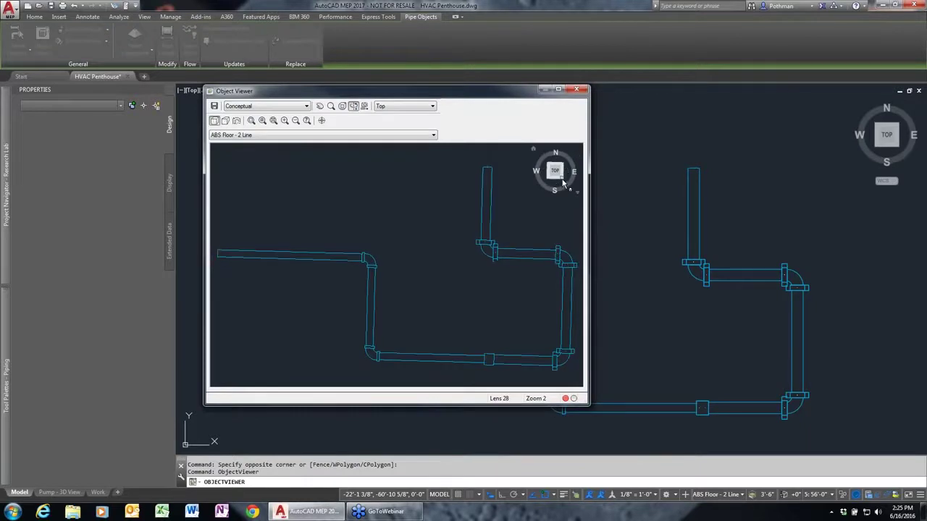
pyautogui.click(564, 182)
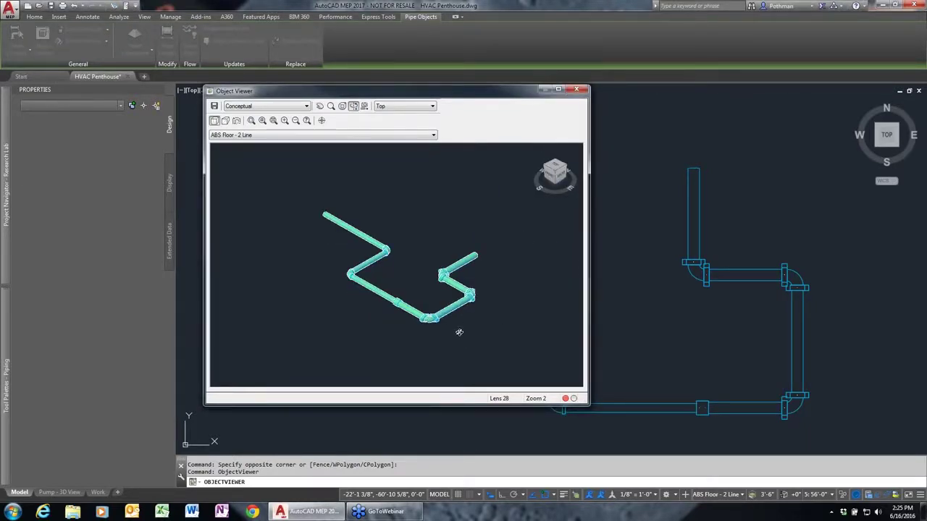
pyautogui.scroll(5, 457, 331)
pyautogui.moveTo(454, 330)
pyautogui.mouseDown()
pyautogui.moveTo(399, 275)
pyautogui.moveTo(406, 315)
pyautogui.moveTo(403, 234)
pyautogui.mouseUp()
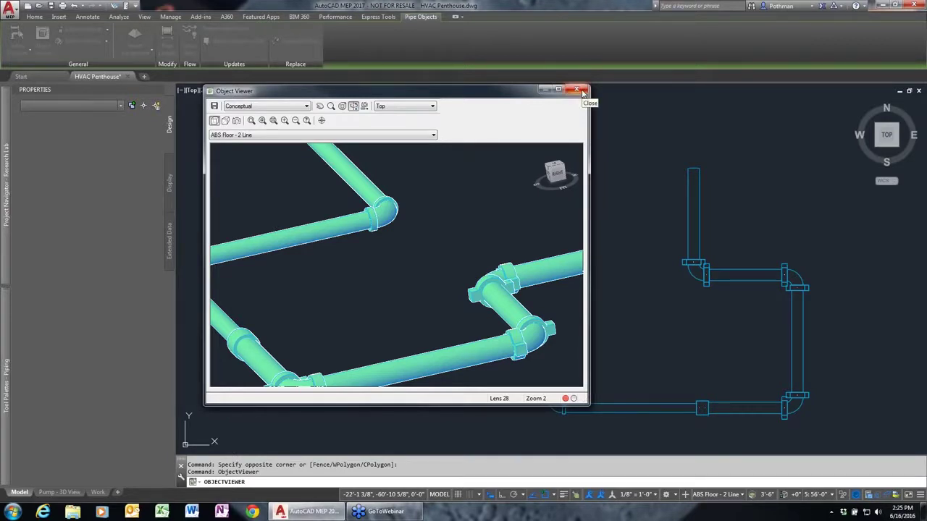
pyautogui.click(577, 90)
pyautogui.scroll(-2, 601, 254)
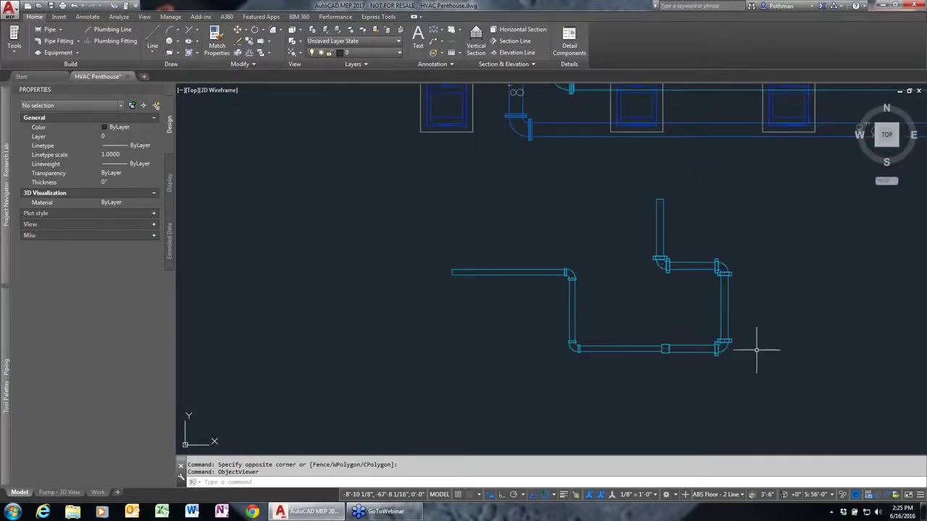
# Step: Crossing-select the 19 test pipe objects and delete them
pyautogui.click(779, 371)
pyautogui.click(486, 211)
pyautogui.press('Delete')
# Step: Bring the pump area back into view and select the right-hand pump
pyautogui.scroll(2, 627, 219)
pyautogui.scroll(3, 459, 406)
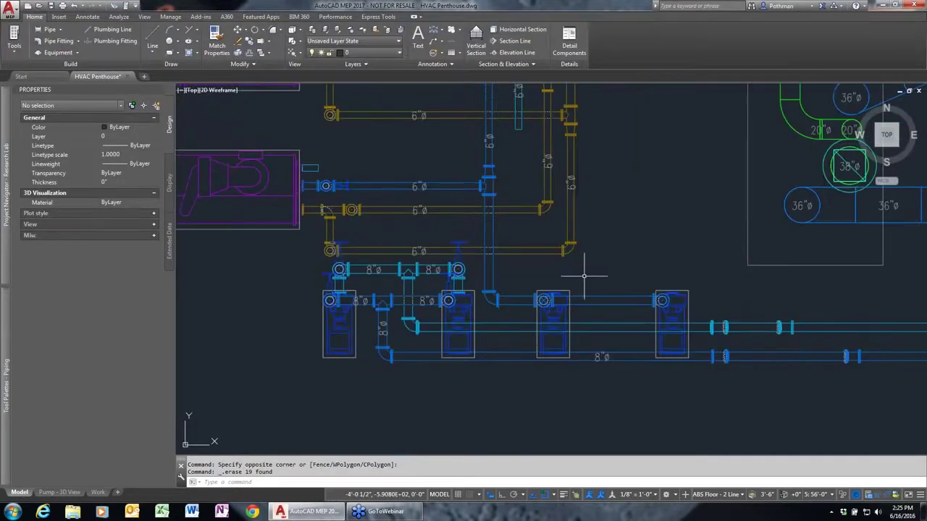
pyautogui.moveTo(589, 269); pyautogui.dragTo(571, 309, button='middle')
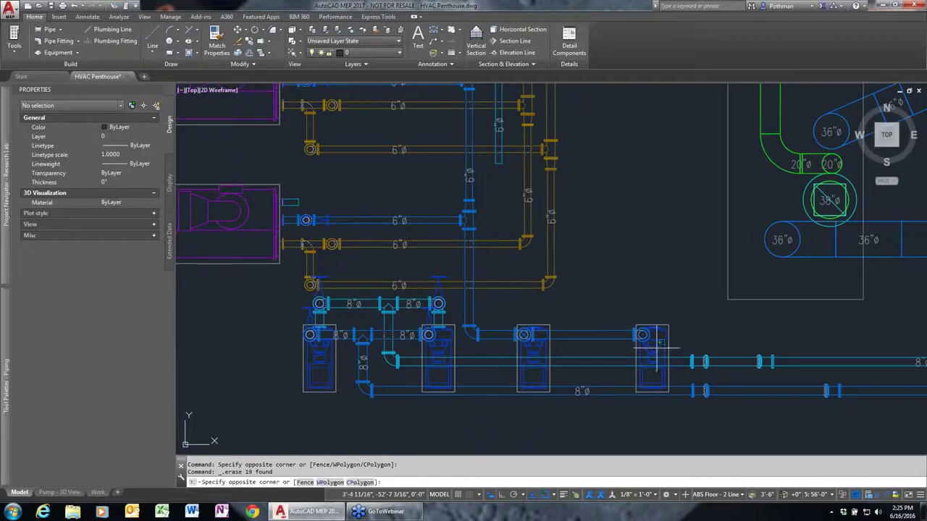
pyautogui.click(656, 350)
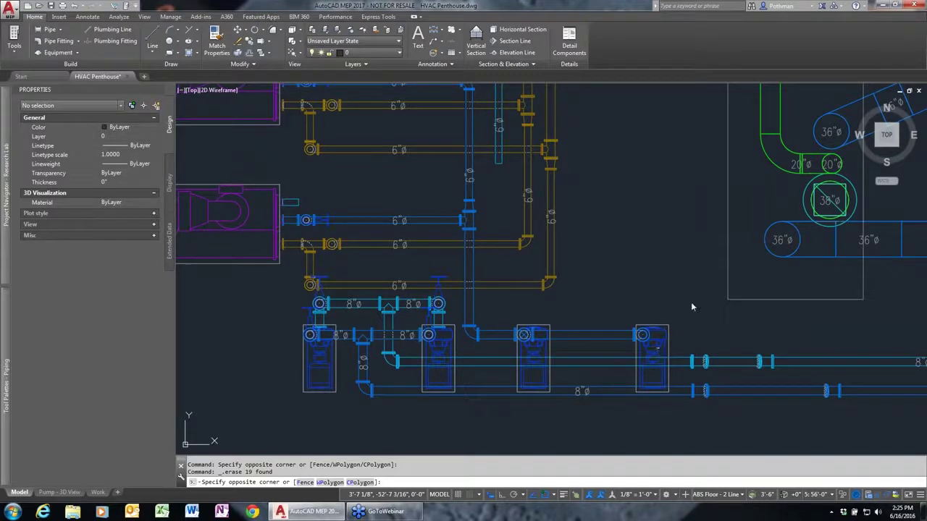
pyautogui.press('Escape')
pyautogui.press('Escape')
pyautogui.click(667, 336)
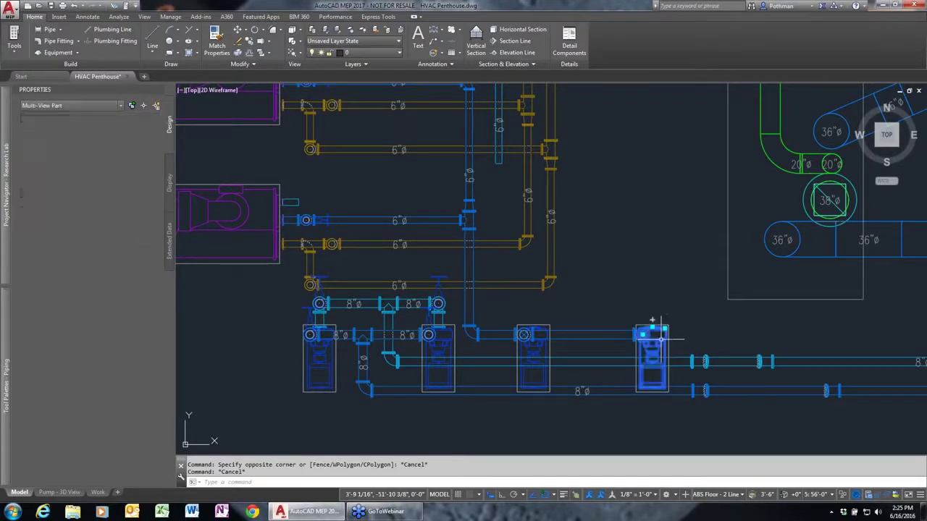
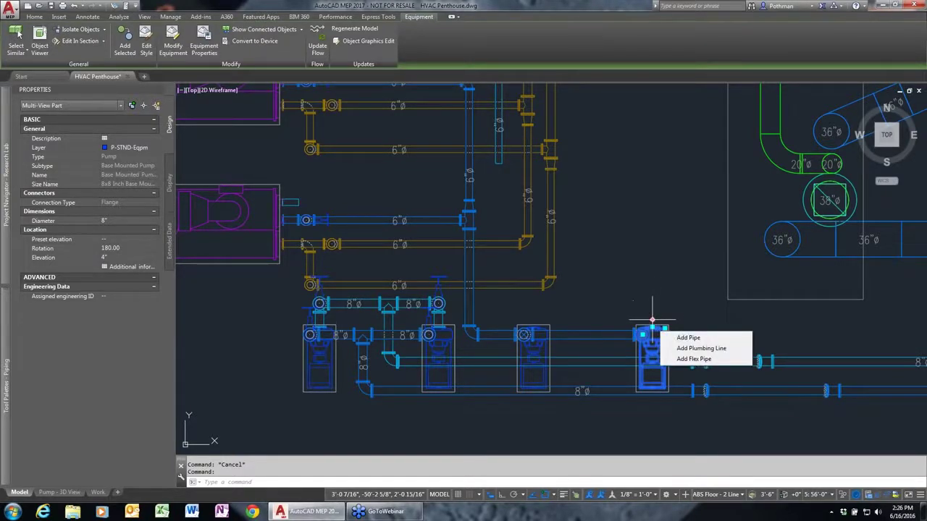
# Step: Run an 8" Generic Flanged pipe from the rightmost pump up and over into the neighbouring pump, and accept the connection
pyautogui.click(688, 338)
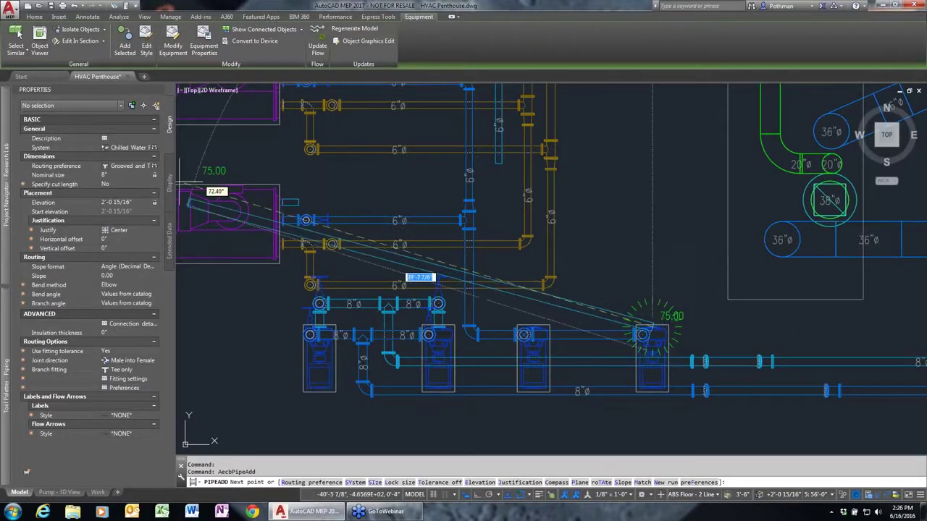
pyautogui.click(147, 166)
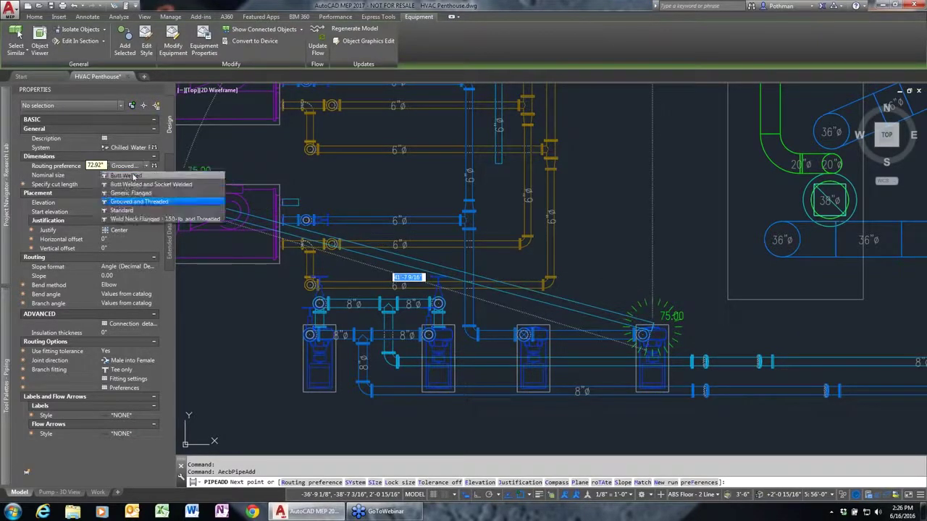
pyautogui.click(135, 196)
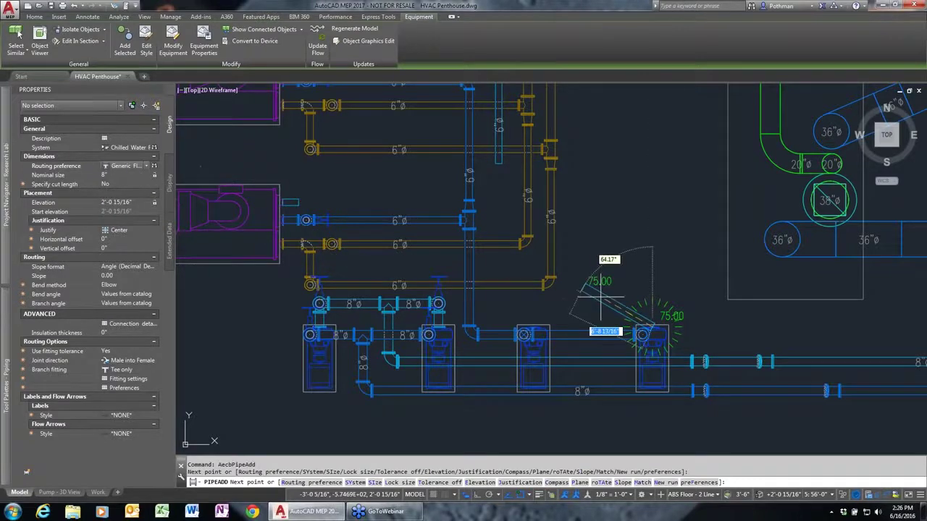
pyautogui.click(652, 298)
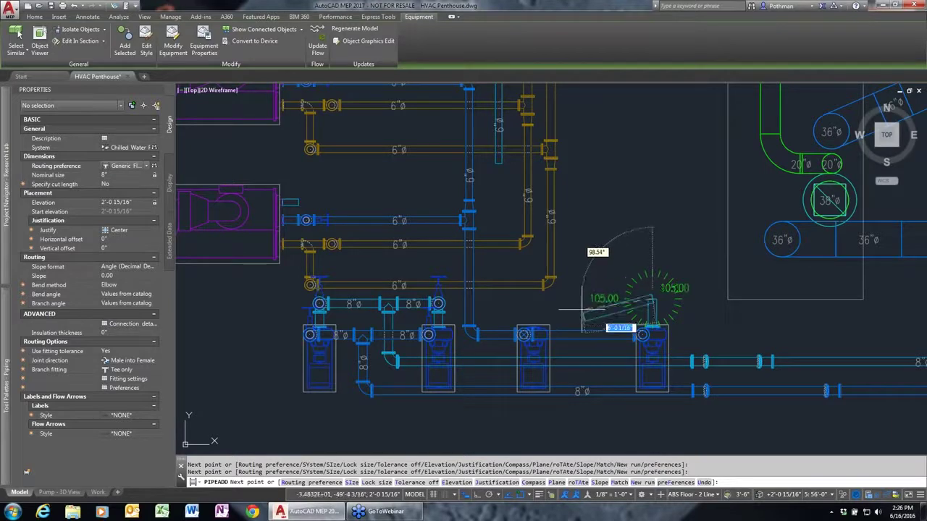
pyautogui.press('F3')
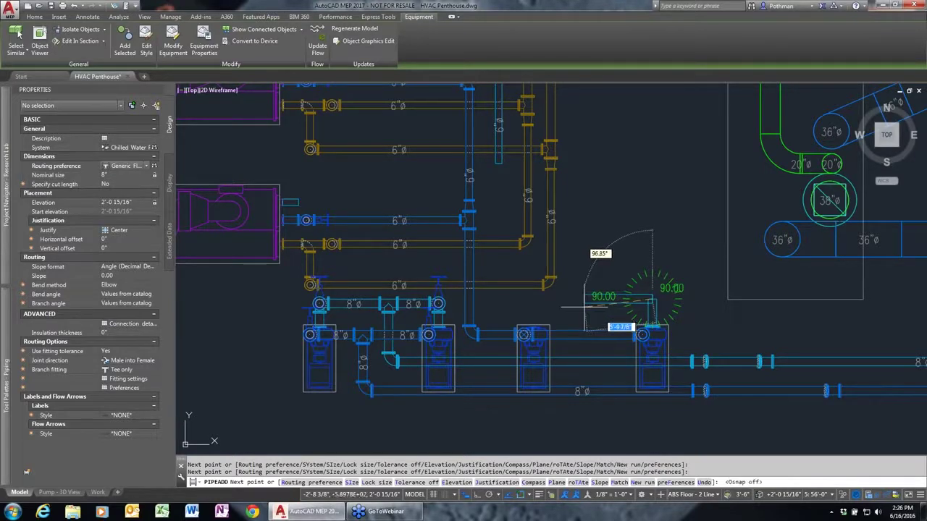
pyautogui.click(534, 330)
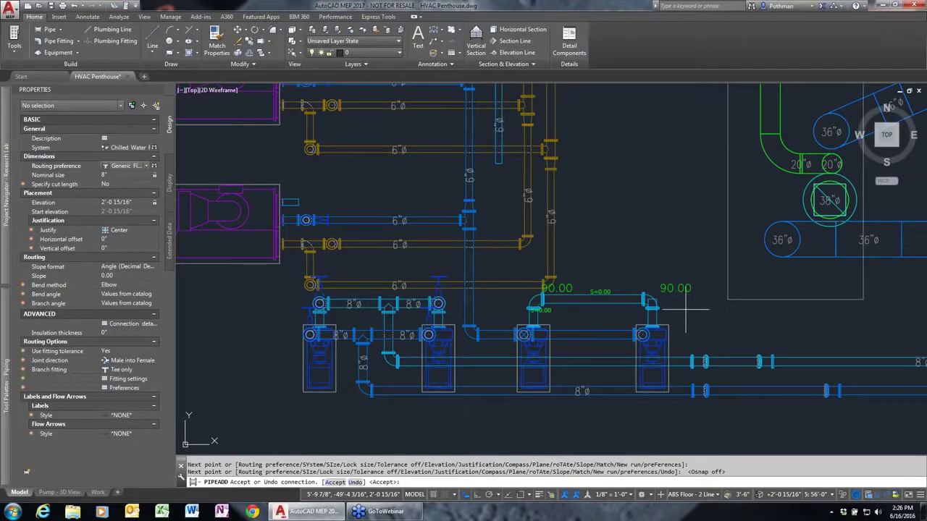
pyautogui.press('Return')
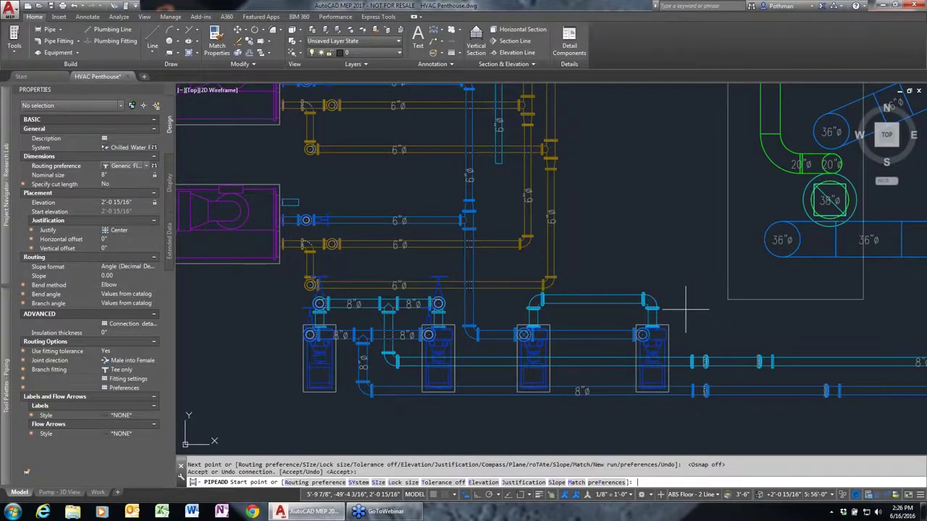
pyautogui.press('Return')
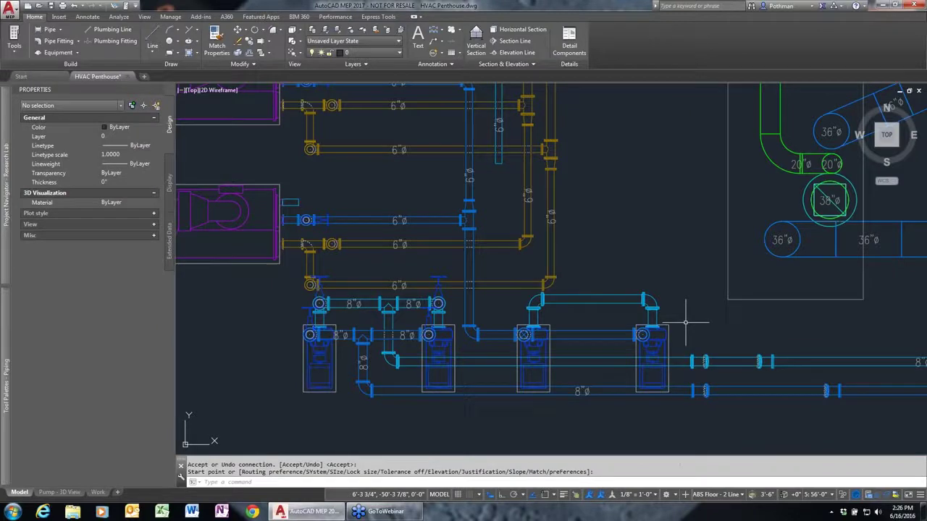
# Step: Select the upper crossover pipe and nudge it, then cancel and pan the pumps into view
pyautogui.scroll(3, 663, 310)
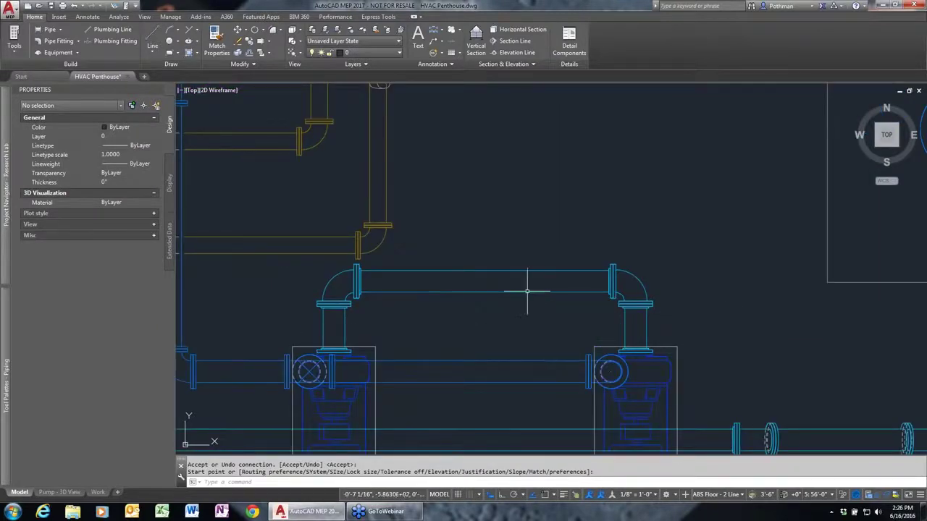
pyautogui.click(491, 281)
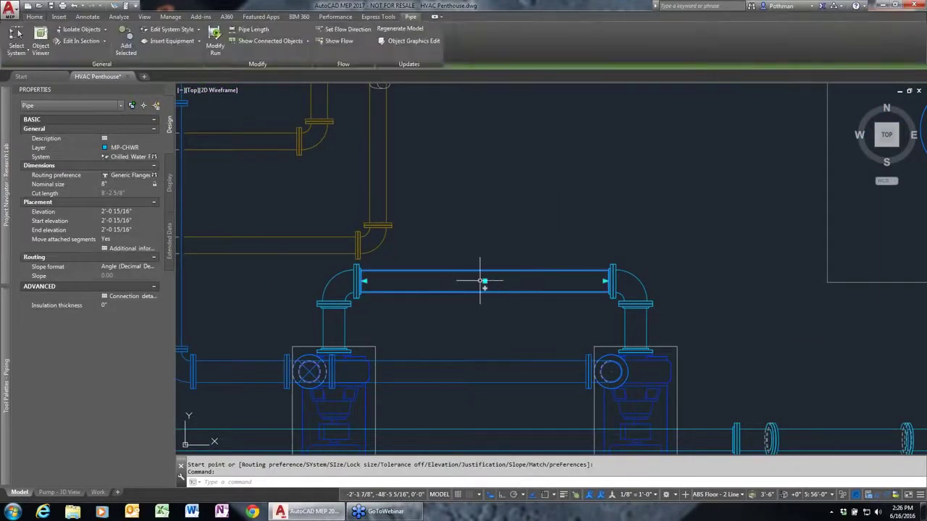
pyautogui.click(484, 281)
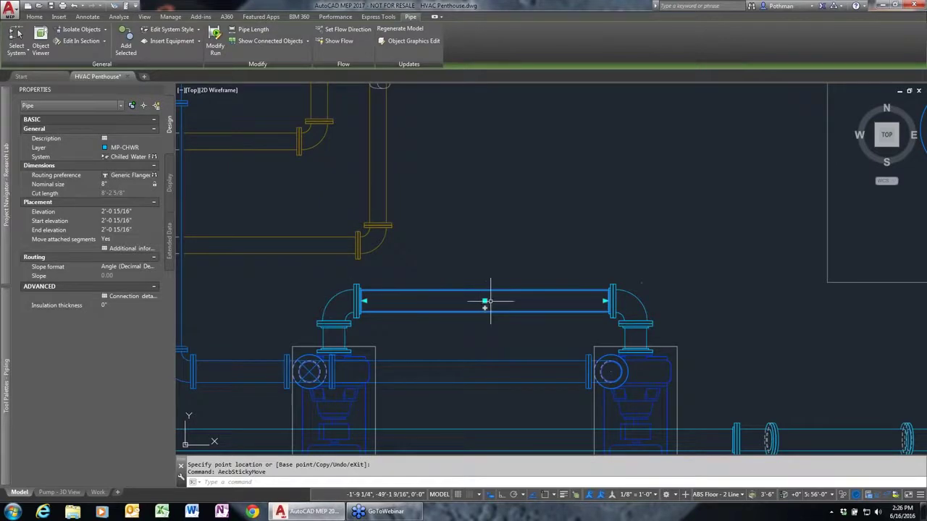
pyautogui.click(485, 280)
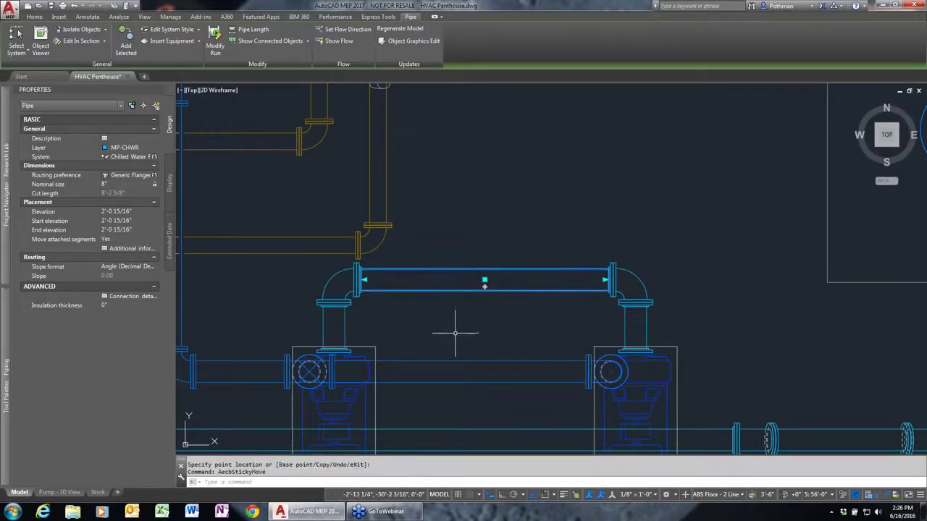
pyautogui.press('Escape')
pyautogui.moveTo(454, 334); pyautogui.dragTo(516, 223, button='middle')
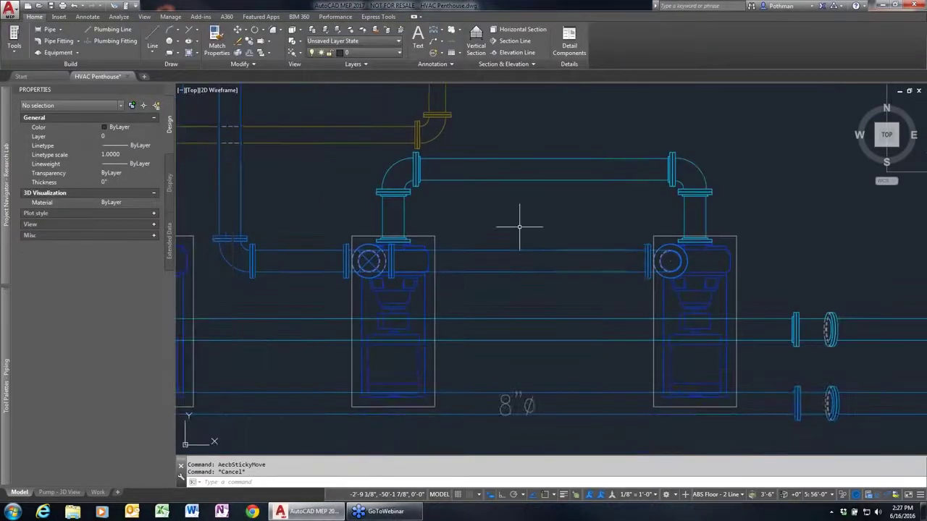
# Step: Branch a vertical pipe from the crossover's midpoint down to the lower pipe, accepting a straight routing solution
pyautogui.click(561, 180)
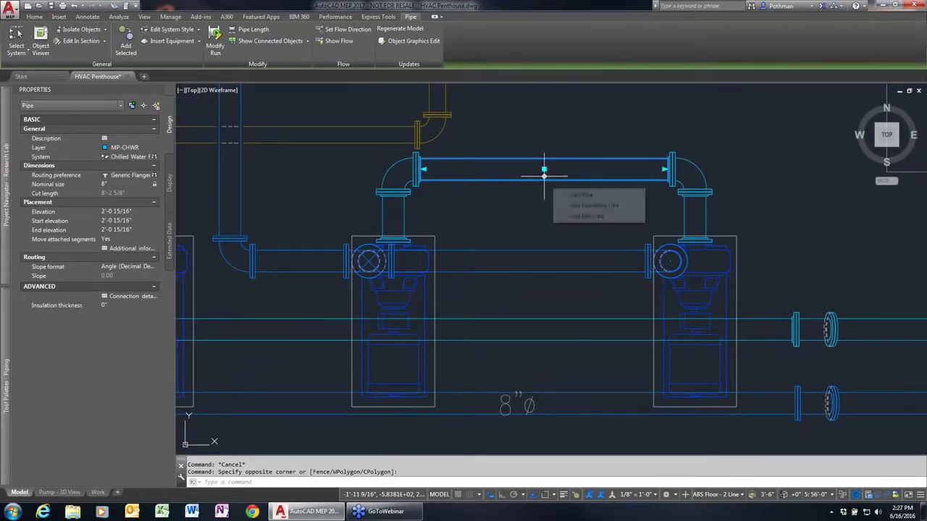
pyautogui.click(544, 171)
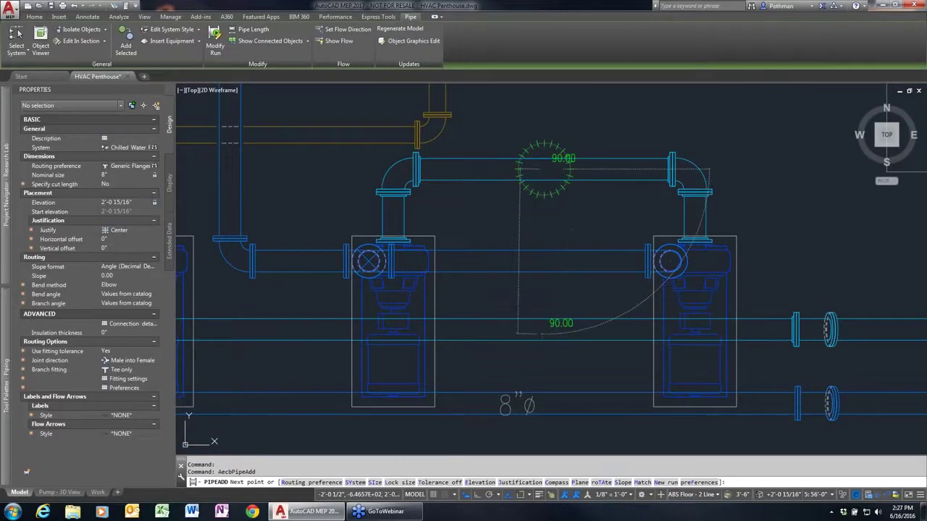
pyautogui.click(543, 333)
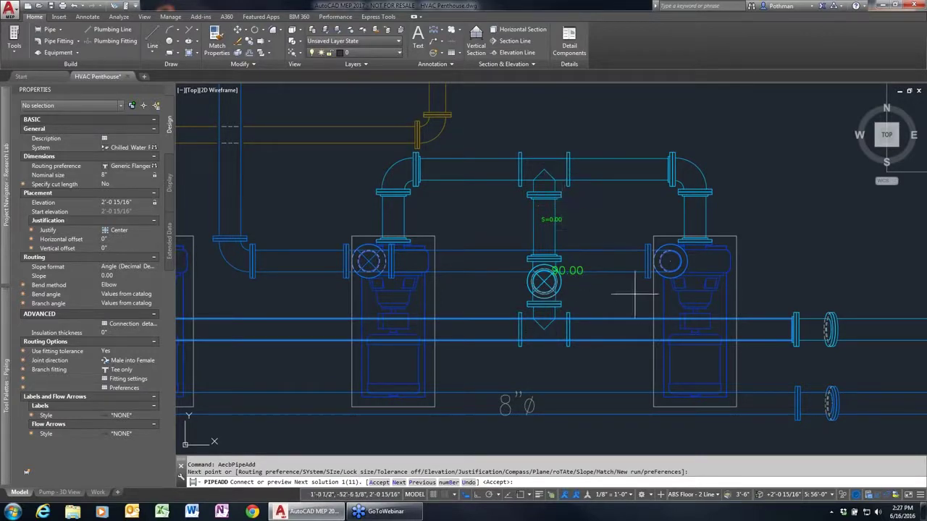
pyautogui.write('n')
pyautogui.press('Return')
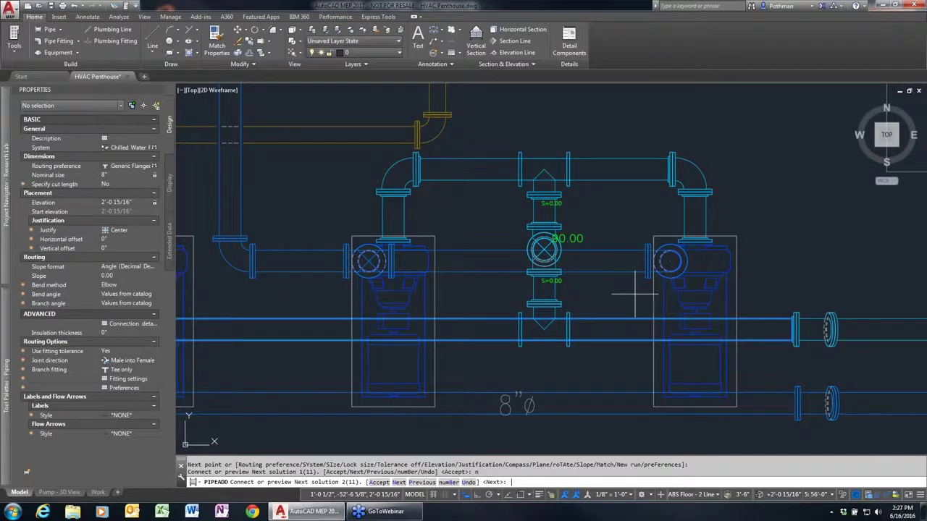
pyautogui.press('Return')
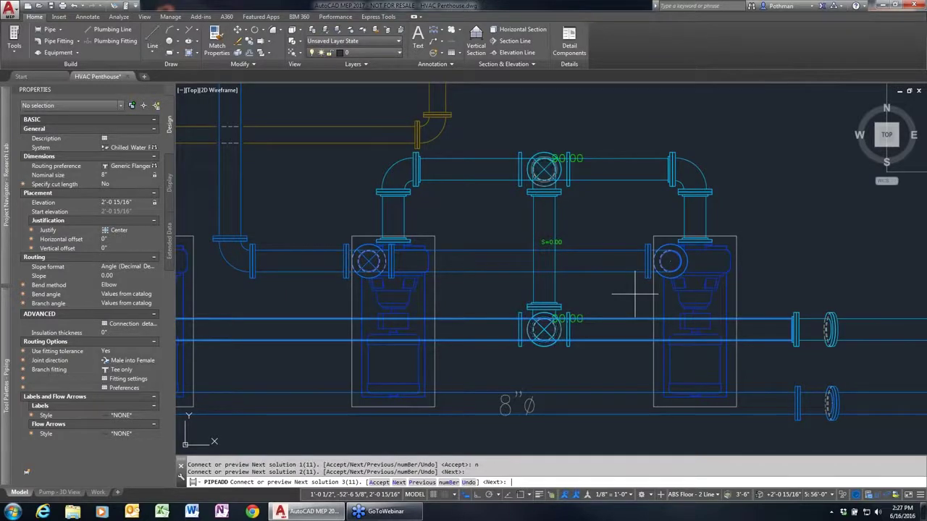
pyautogui.press('Return')
pyautogui.press('Return')
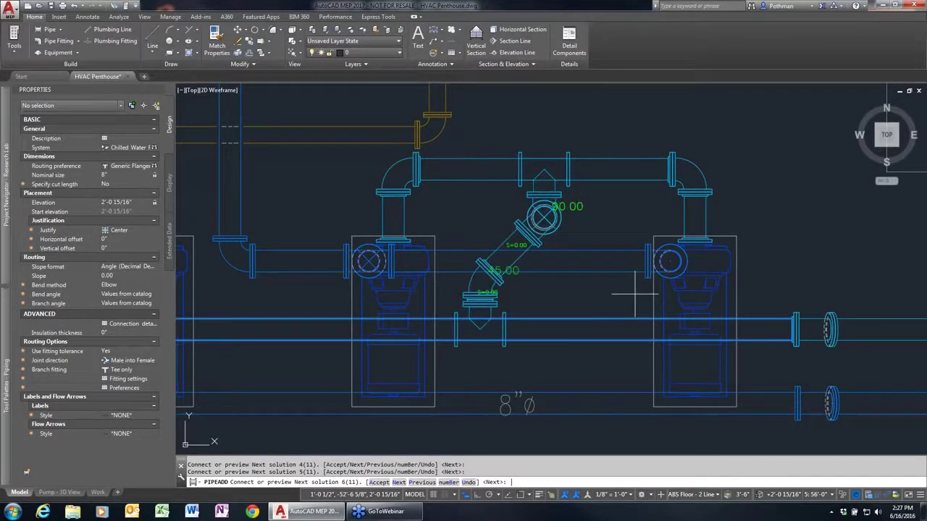
pyautogui.press('Return')
pyautogui.press('Return')
pyautogui.press('Return')
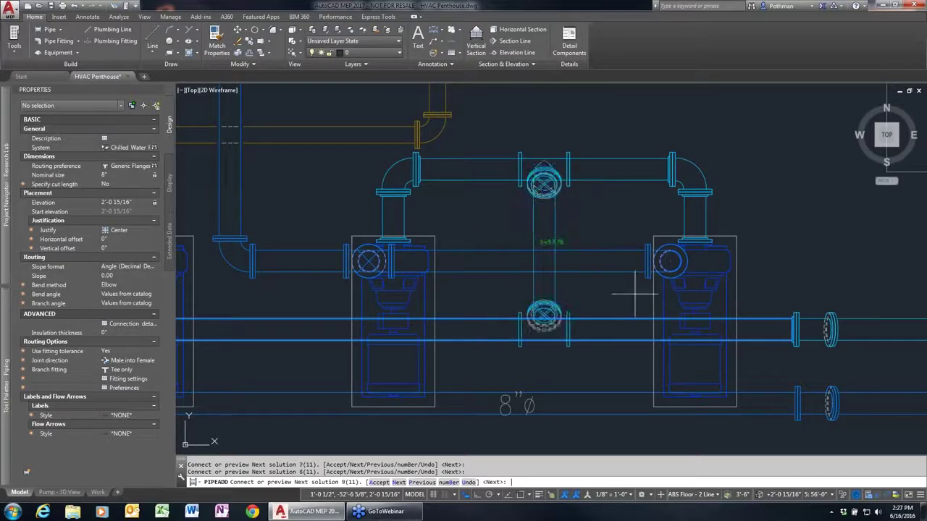
pyautogui.press('Return')
pyautogui.press('Return')
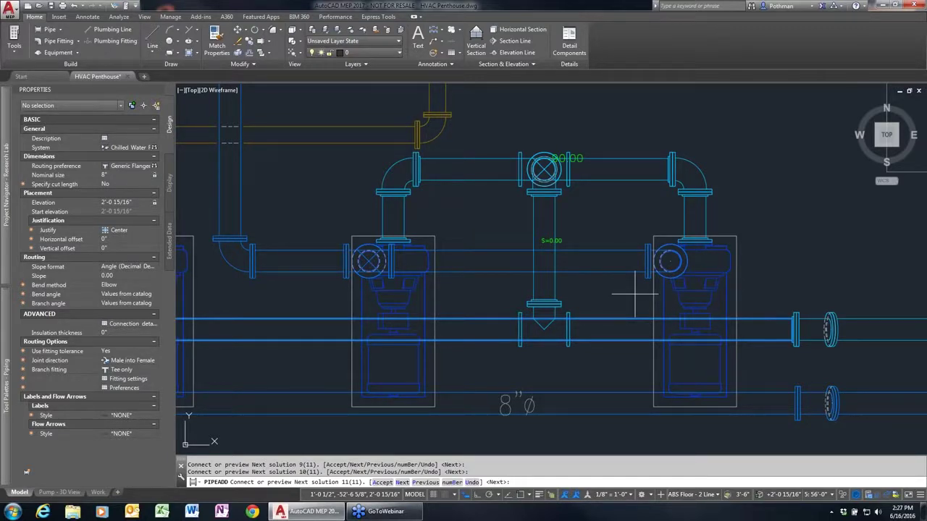
pyautogui.write('a')
pyautogui.press('Return')
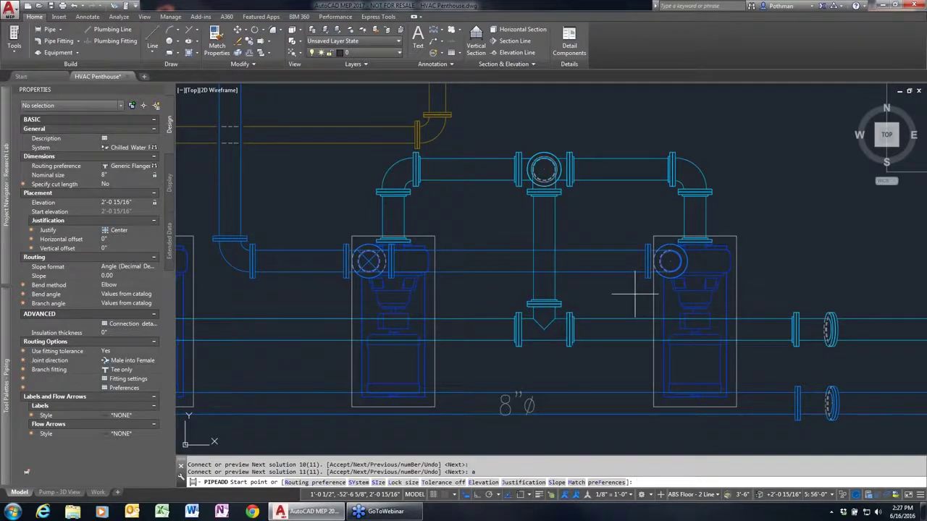
pyautogui.press('Return')
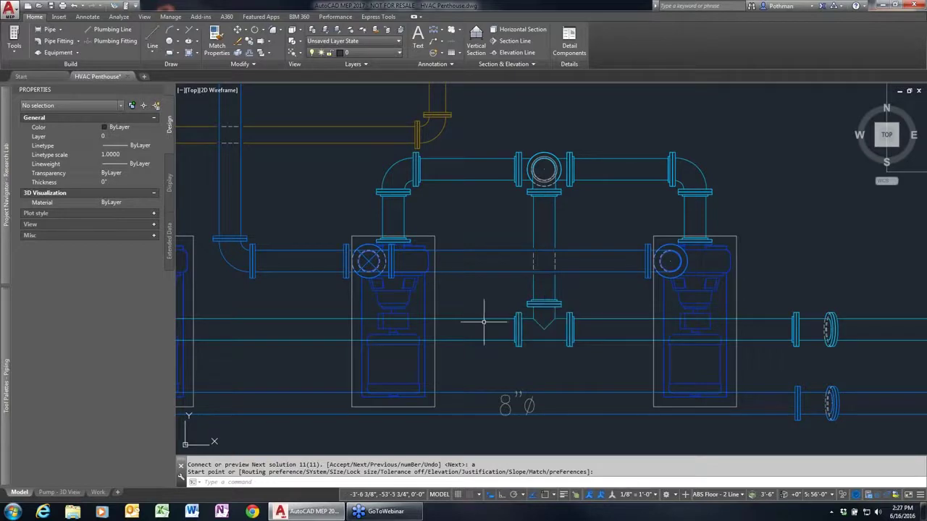
# Step: Start a 6" pipe from the vertical riser's end, setting its nominal size, and commit the route
pyautogui.scroll(-3, 264, 283)
pyautogui.scroll(-2, 248, 265)
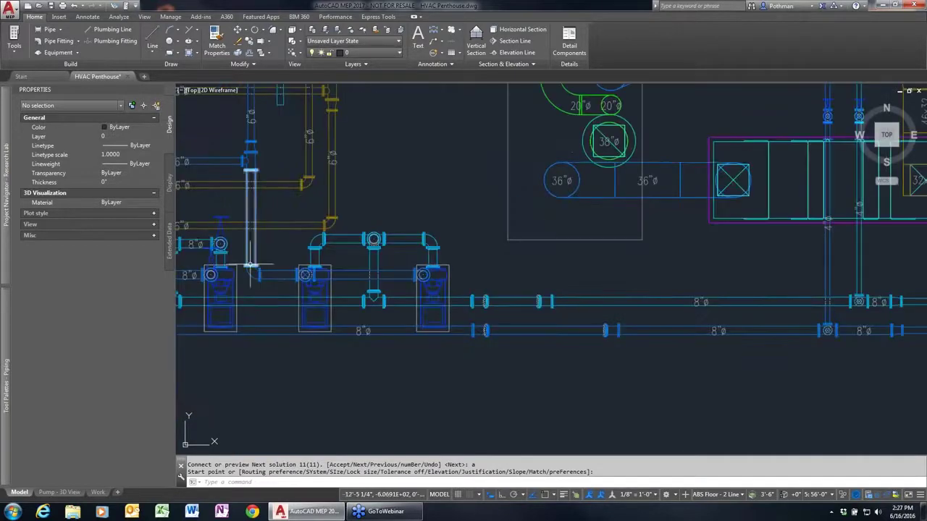
pyautogui.moveTo(249, 265); pyautogui.dragTo(475, 327, button='middle')
pyautogui.press('Return')
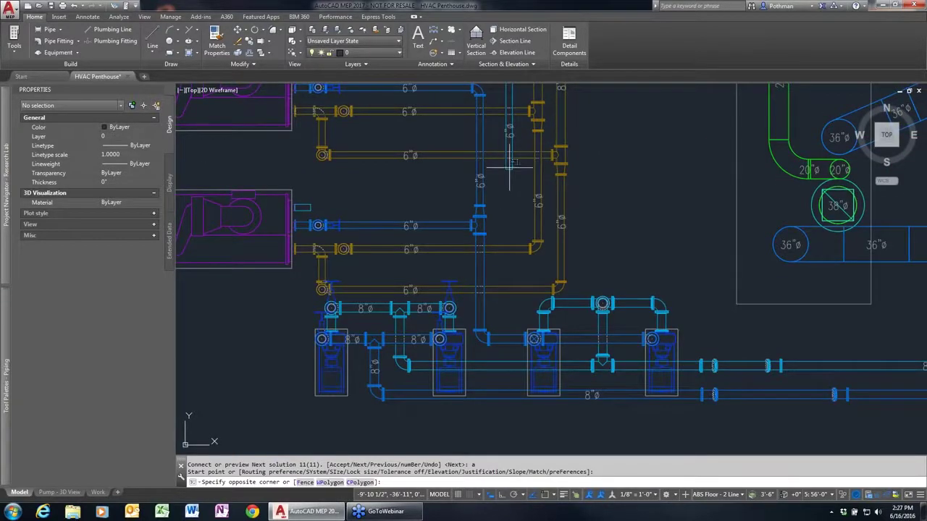
pyautogui.click(509, 172)
pyautogui.click(509, 171)
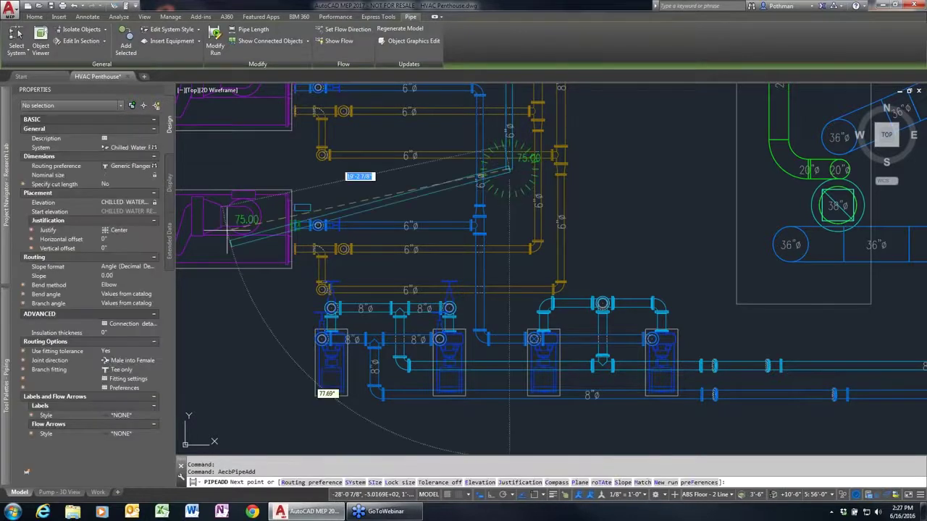
pyautogui.click(121, 174)
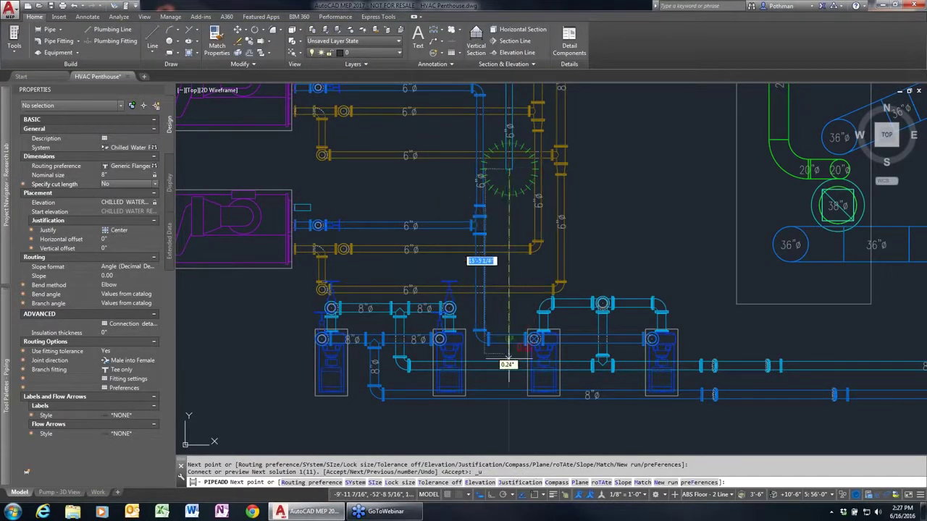
pyautogui.press('Return')
pyautogui.press('Return')
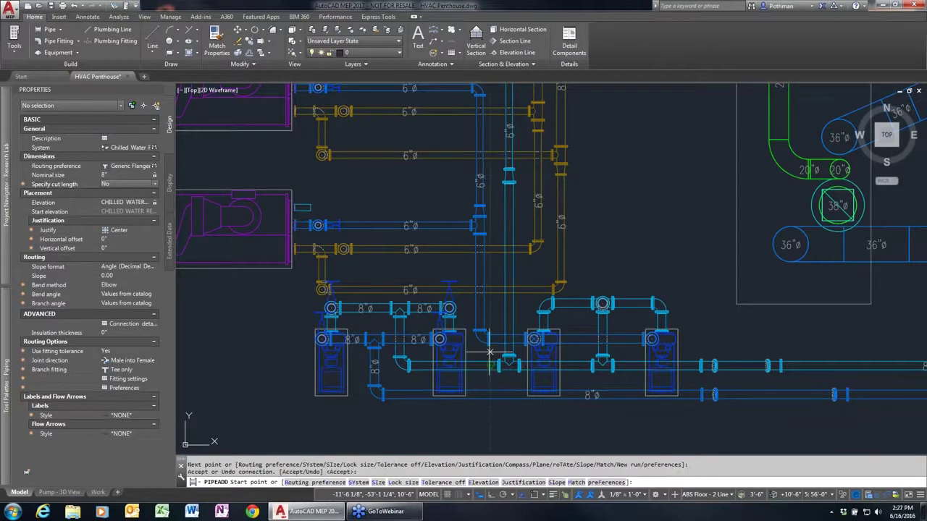
# Step: Run a horizontal pipe from the left air handler connection to the riser, accepting routing solution 7
pyautogui.click(311, 206)
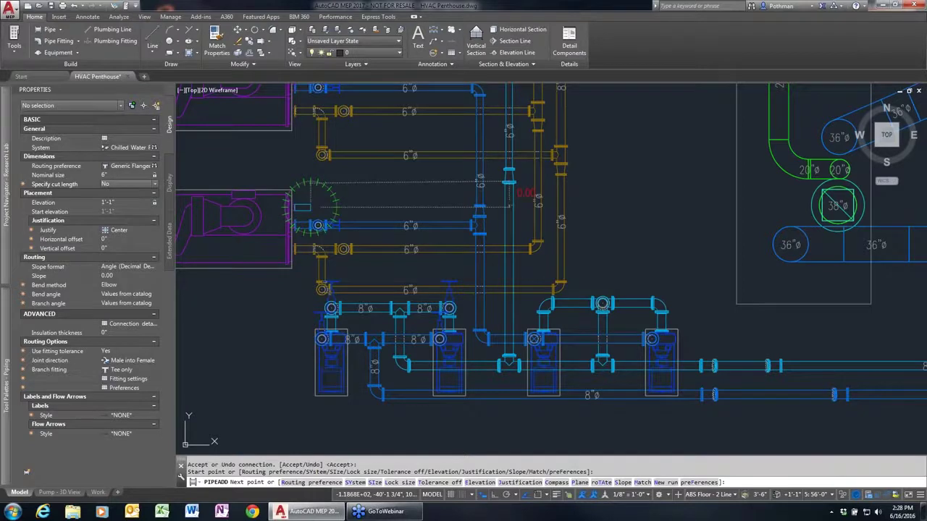
pyautogui.click(509, 206)
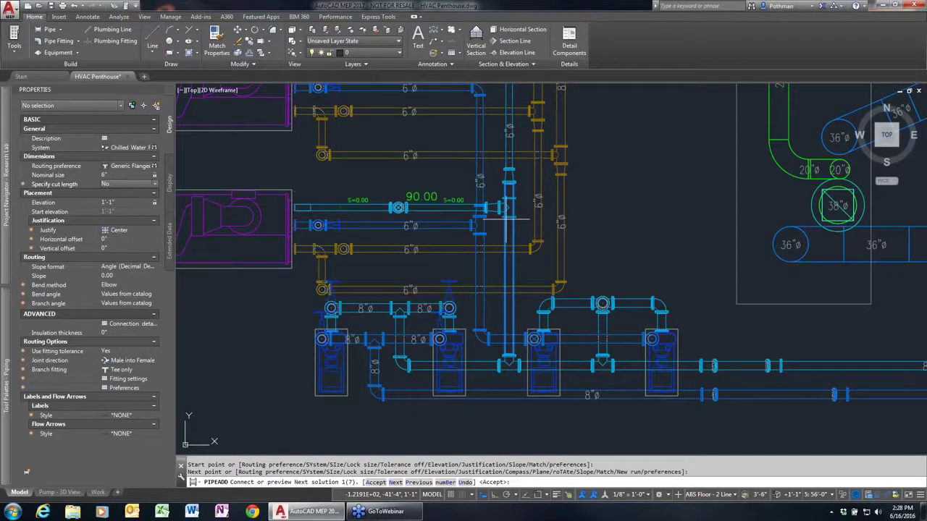
pyautogui.write('p')
pyautogui.press('Return')
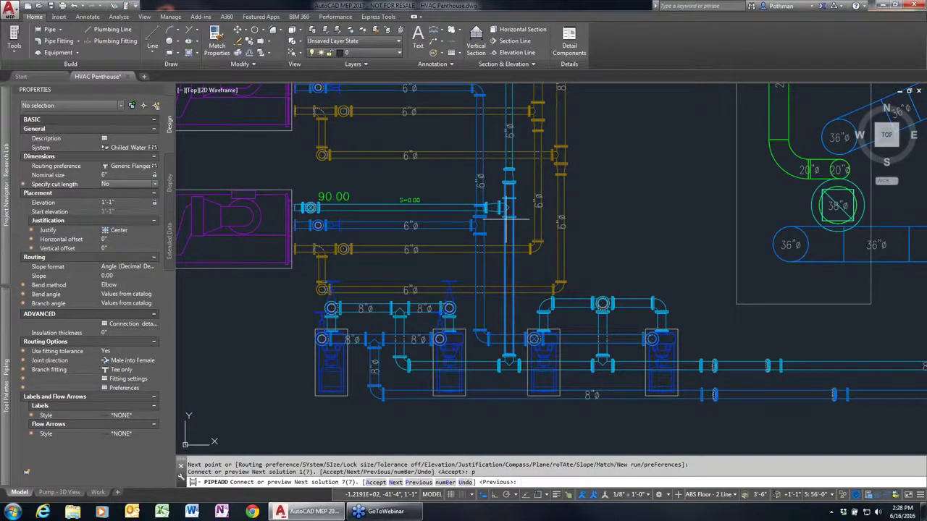
pyautogui.press('Return')
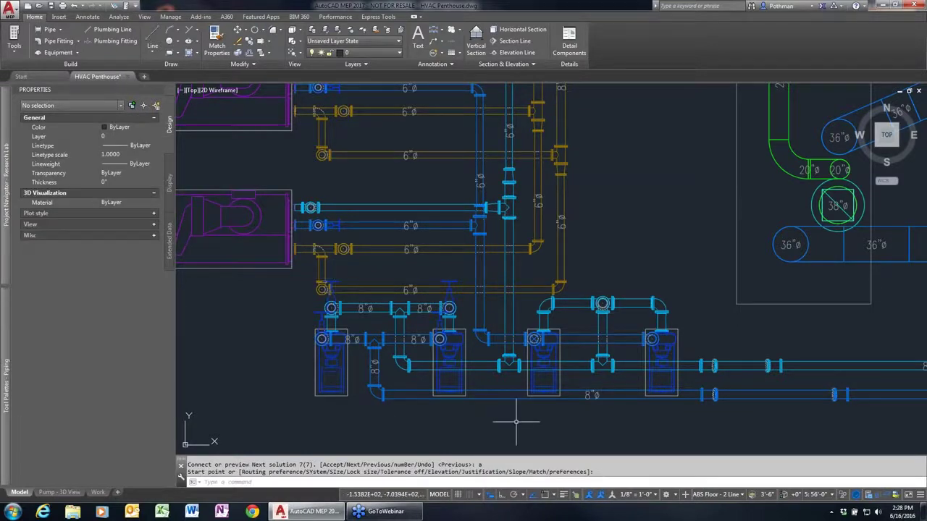
pyautogui.scroll(-2, 365, 384)
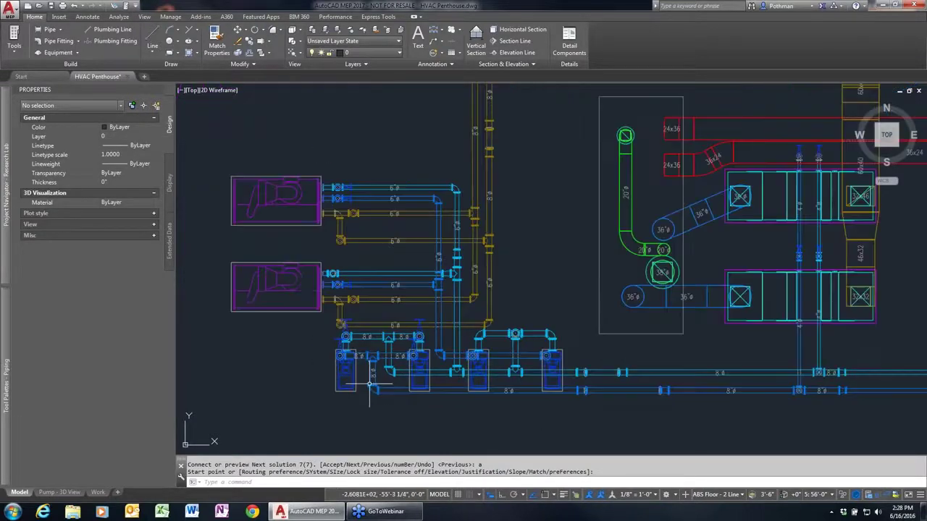
pyautogui.click(209, 408)
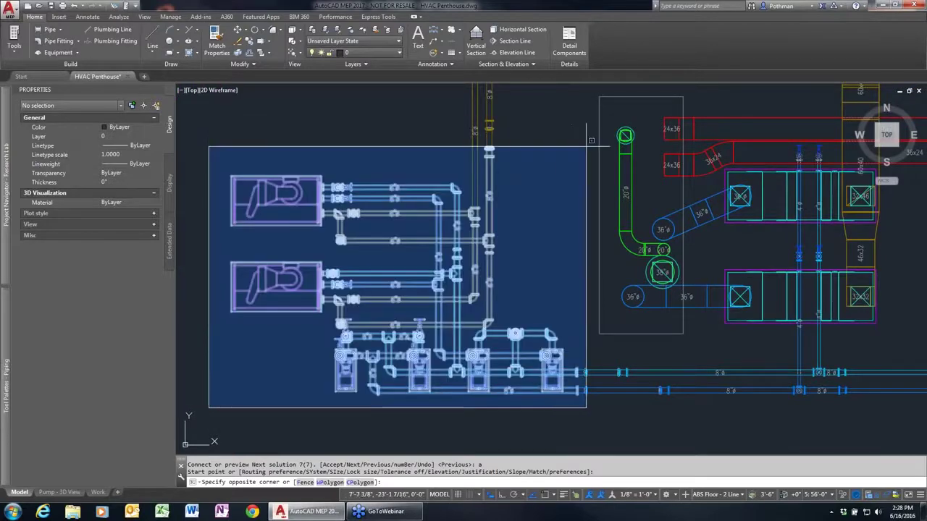
pyautogui.click(577, 145)
pyautogui.rightClick(556, 255)
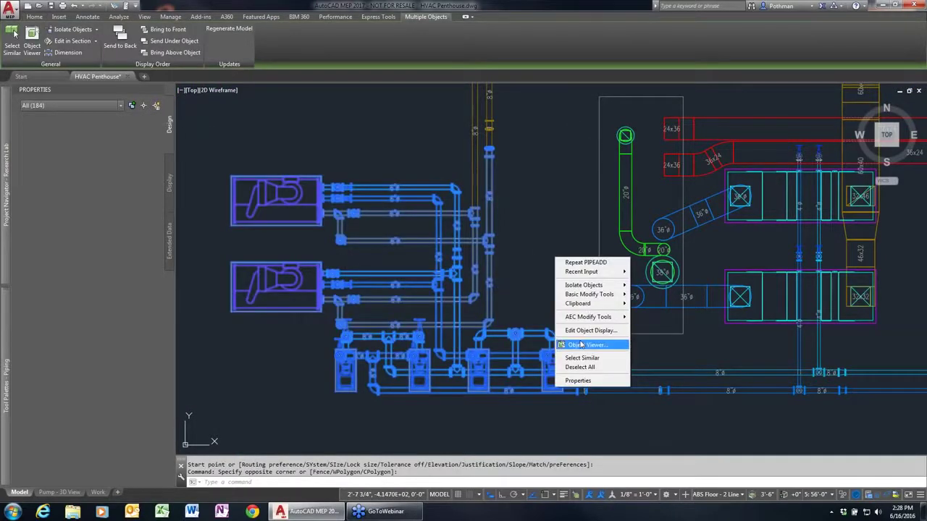
pyautogui.click(579, 343)
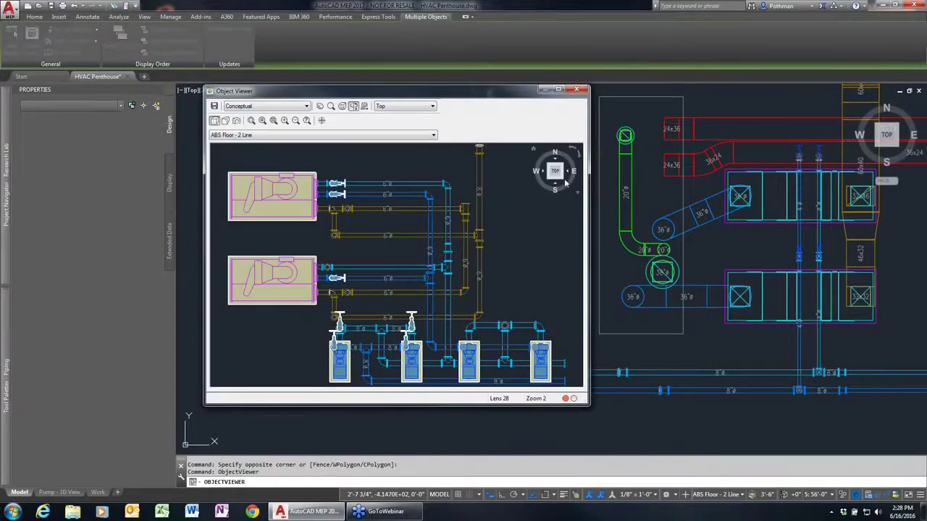
pyautogui.click(562, 178)
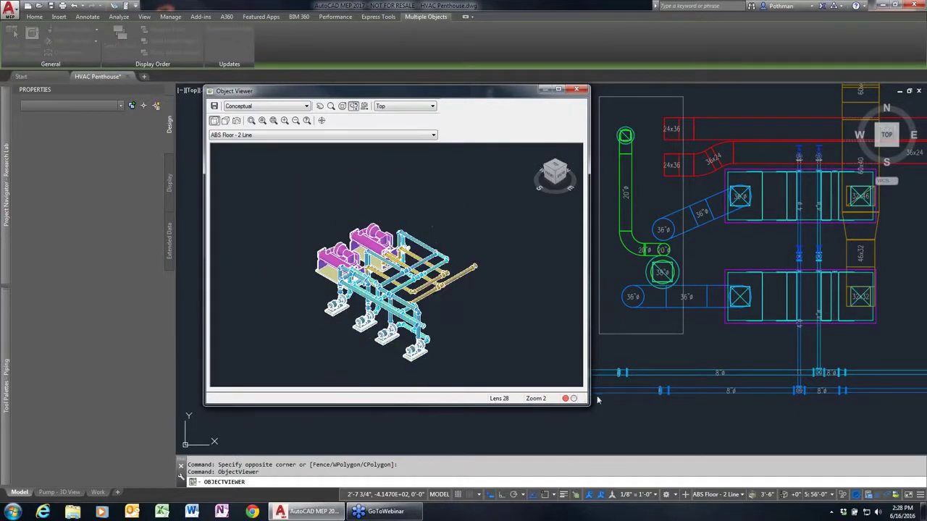
pyautogui.moveTo(590, 405)
pyautogui.mouseDown()
pyautogui.moveTo(761, 408)
pyautogui.moveTo(840, 447)
pyautogui.mouseUp()
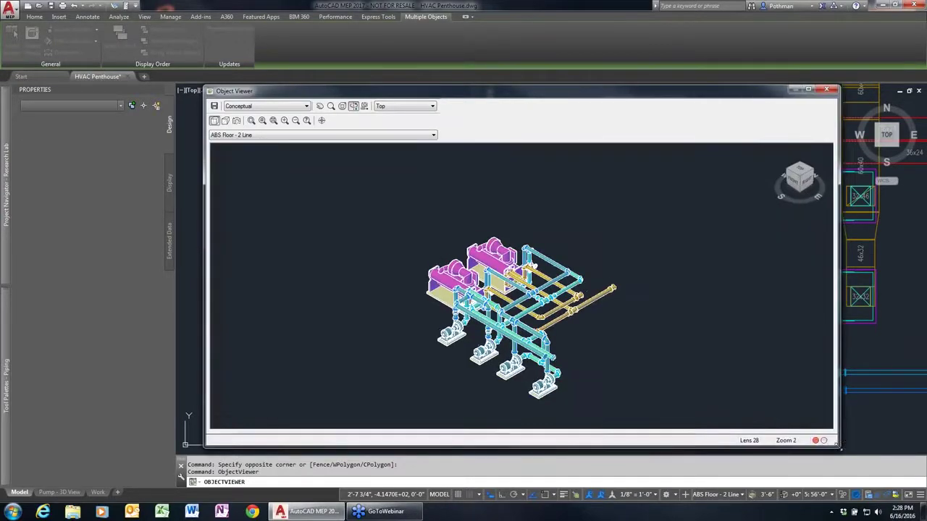
pyautogui.moveTo(567, 339)
pyautogui.mouseDown()
pyautogui.moveTo(688, 312)
pyautogui.moveTo(572, 355)
pyautogui.moveTo(623, 335)
pyautogui.moveTo(634, 313)
pyautogui.mouseUp()
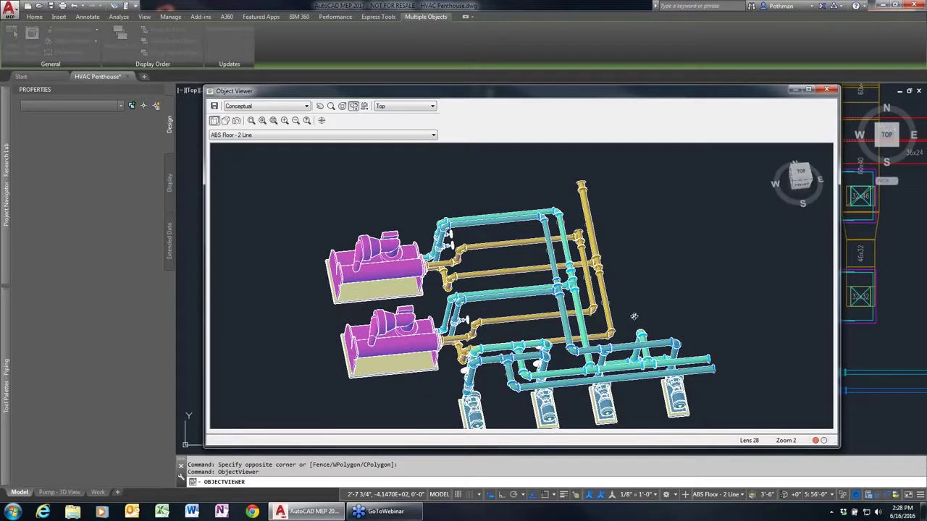
pyautogui.click(828, 89)
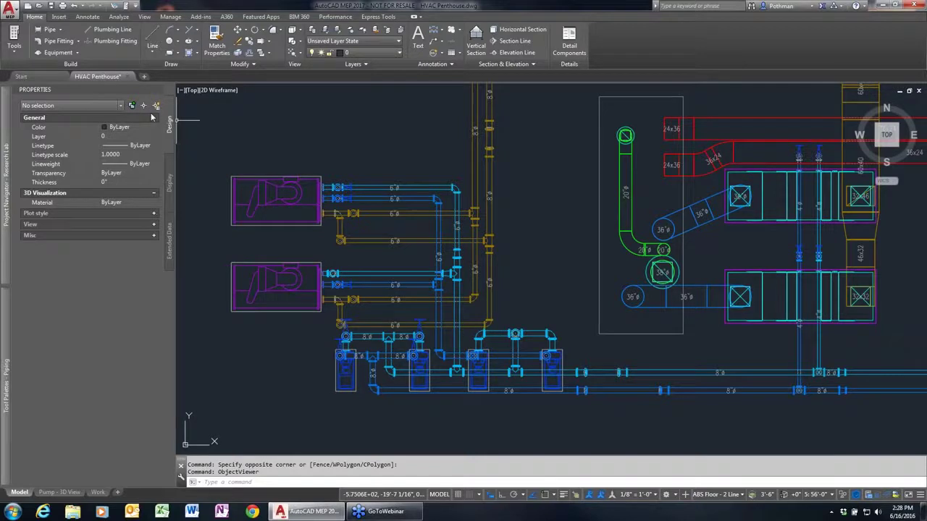
# Step: Open the Plbg Domestic Water 2Fl construct from the Project Navigator's Constructs list
pyautogui.click(8, 201)
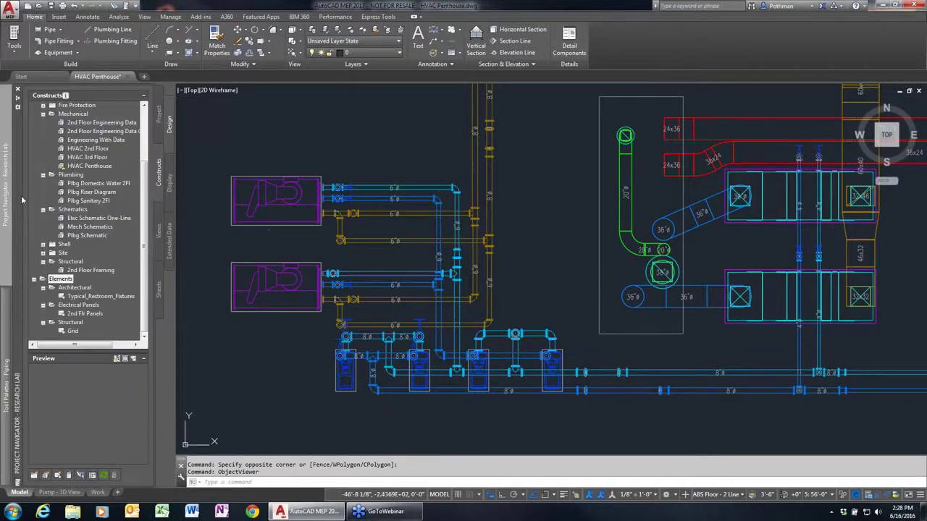
pyautogui.click(85, 184)
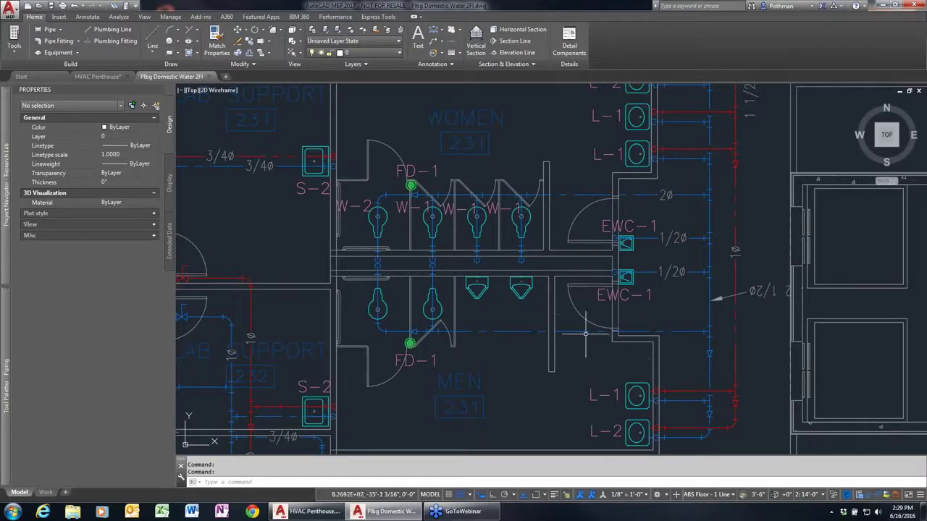
# Step: Route a cold water branch from the dashed line to a urinal's Cold Water connector, adding a riser
pyautogui.click(577, 331)
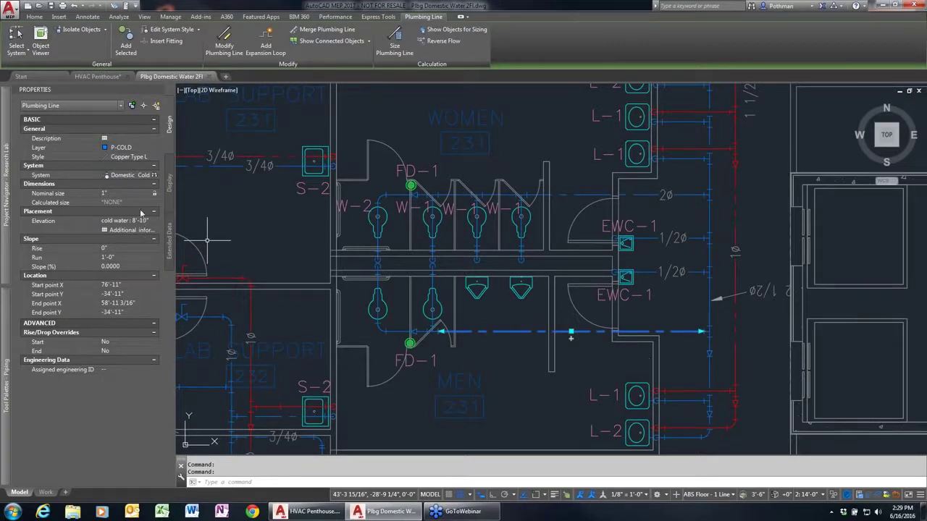
pyautogui.moveTo(571, 332)
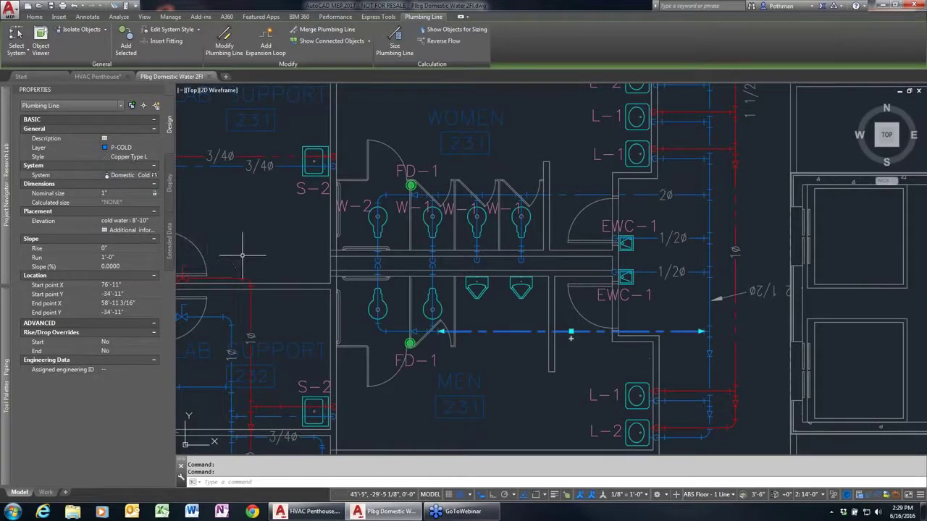
pyautogui.press('Escape')
pyautogui.scroll(2, 478, 347)
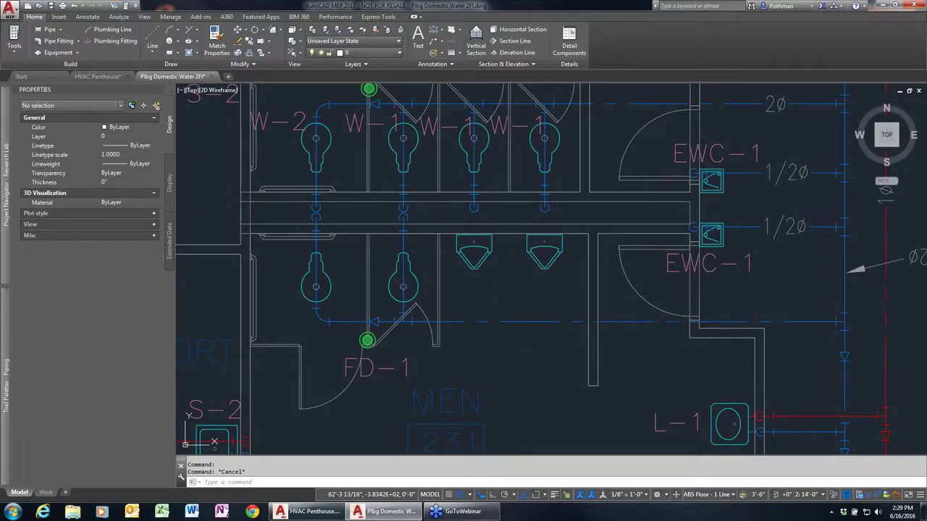
pyautogui.click(515, 321)
pyautogui.rightClick(516, 320)
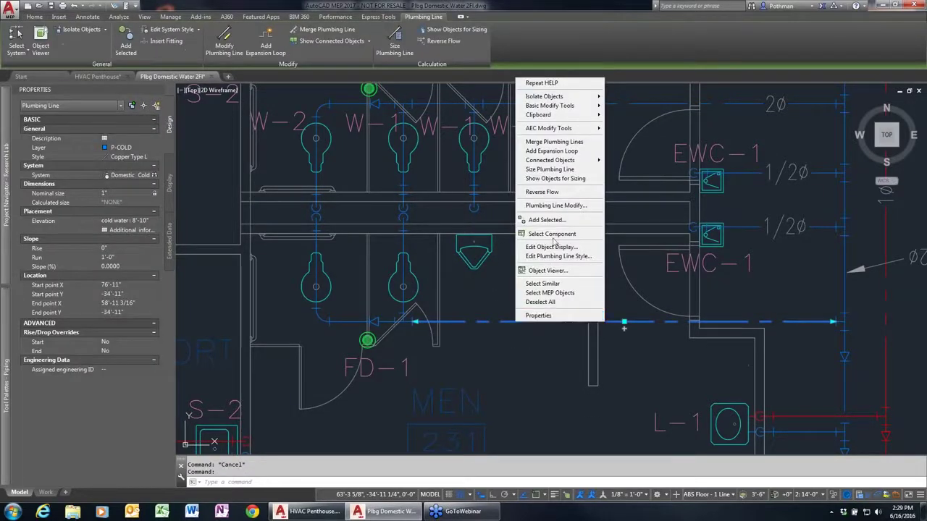
pyautogui.click(547, 219)
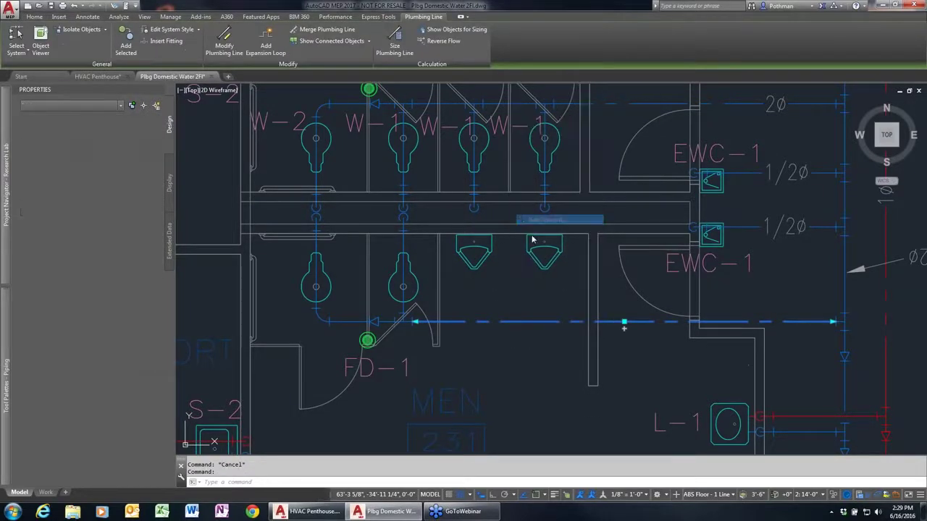
pyautogui.click(473, 321)
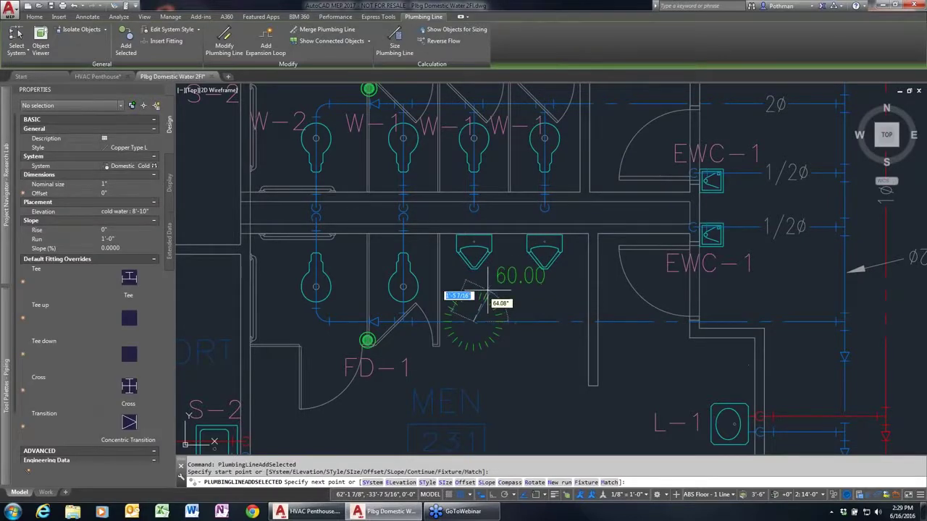
pyautogui.click(473, 247)
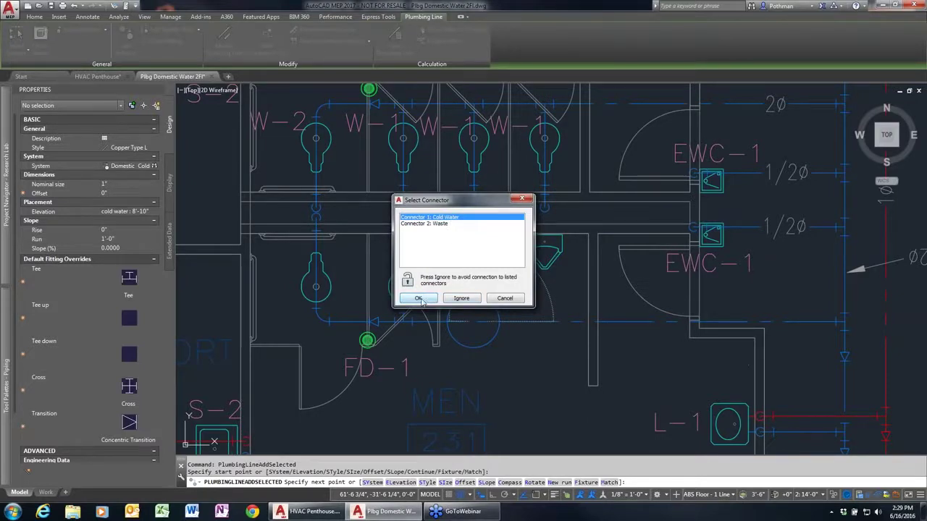
pyautogui.click(442, 224)
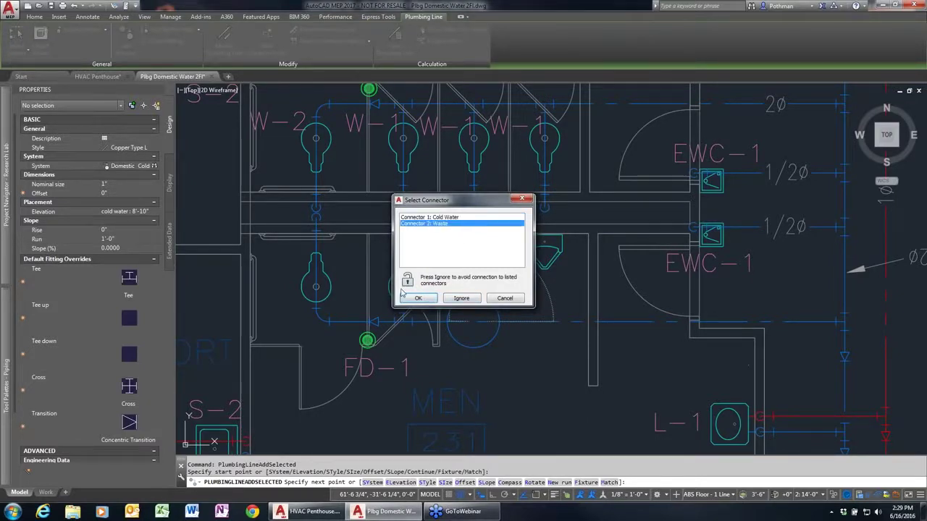
pyautogui.click(436, 218)
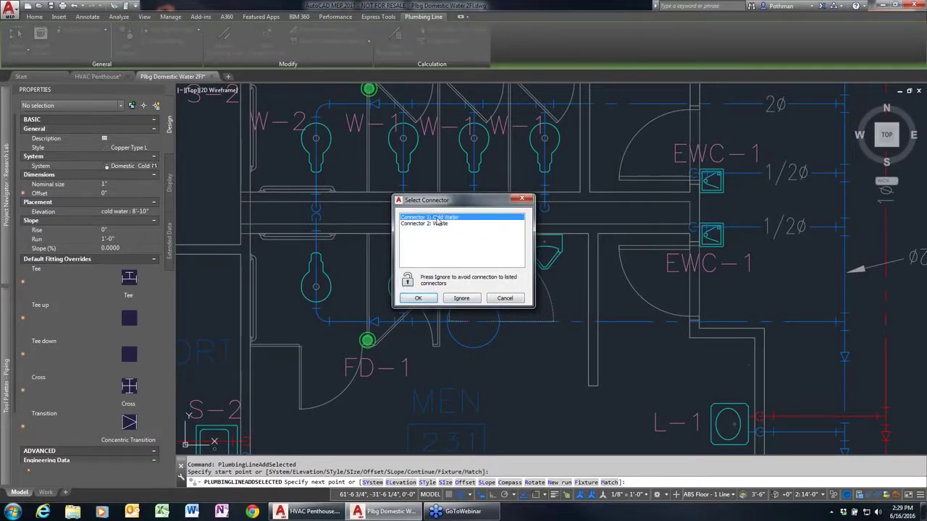
pyautogui.click(423, 302)
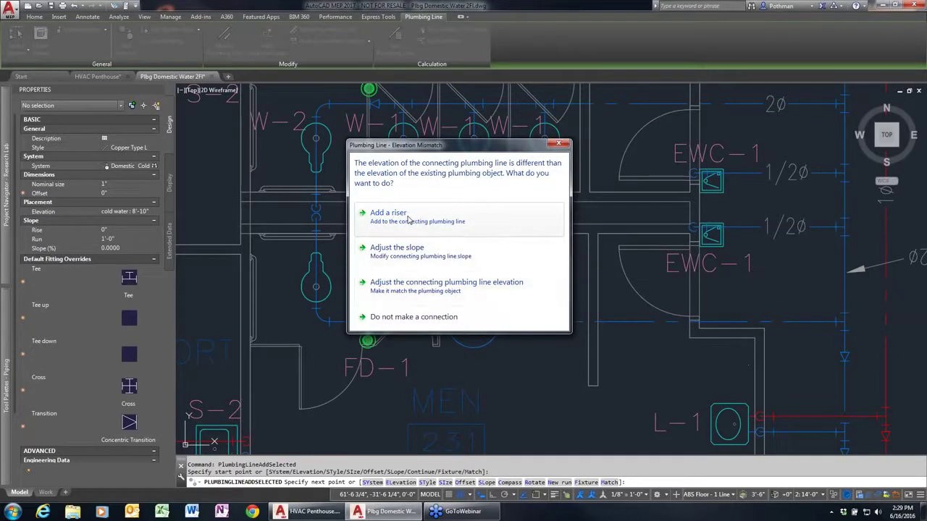
pyautogui.click(399, 218)
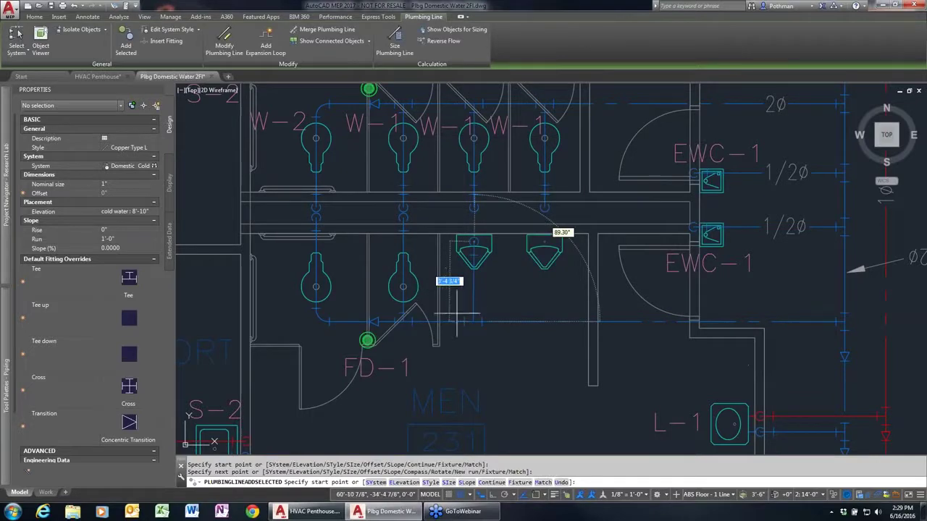
pyautogui.press('Return')
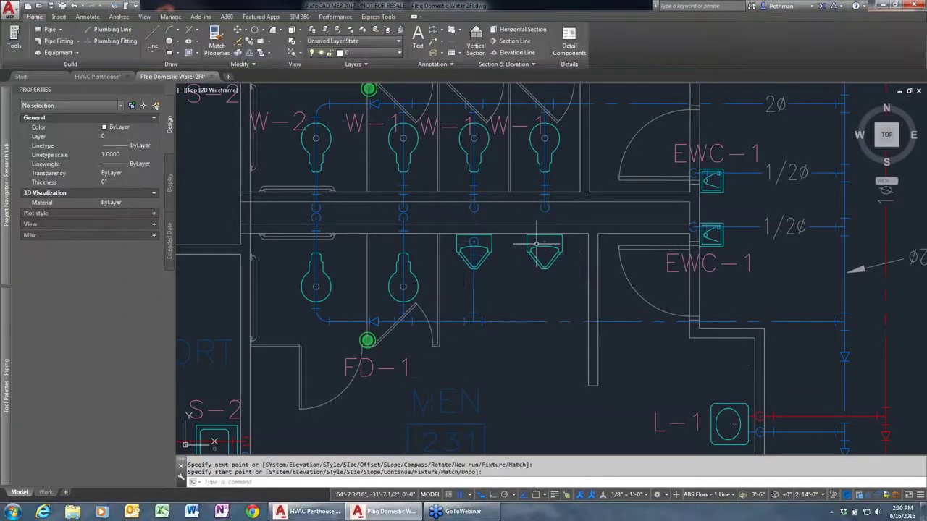
# Step: Try drawing a pipe from the urinal's connector, dismiss the part substitution prompts, then cancel
pyautogui.click(544, 247)
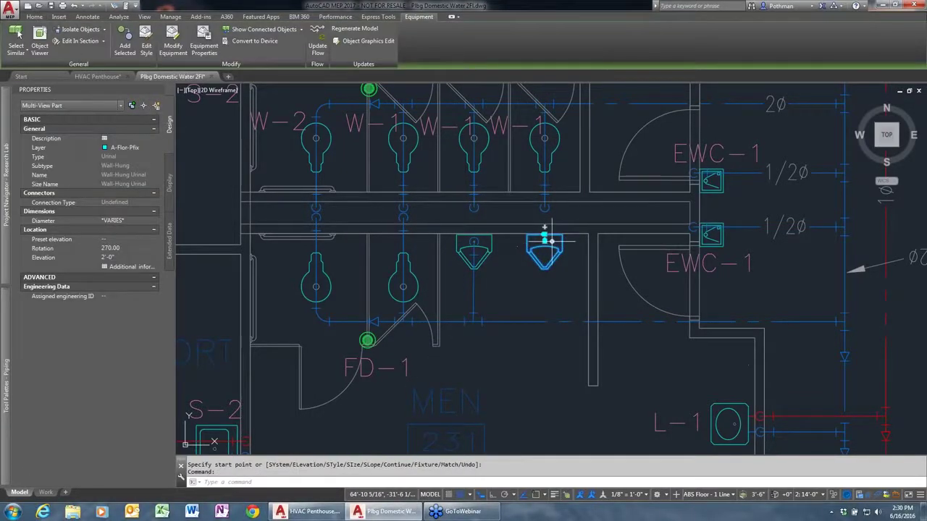
pyautogui.click(543, 230)
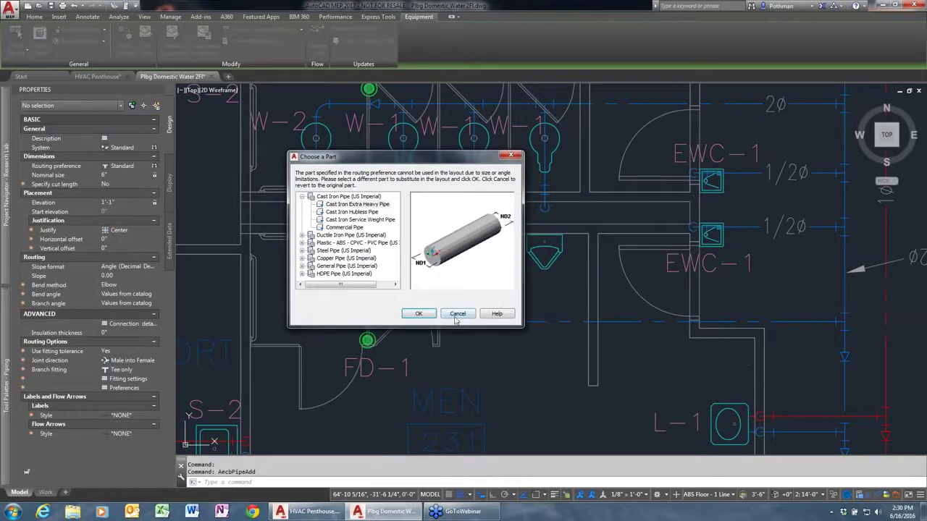
pyautogui.click(419, 315)
pyautogui.click(431, 315)
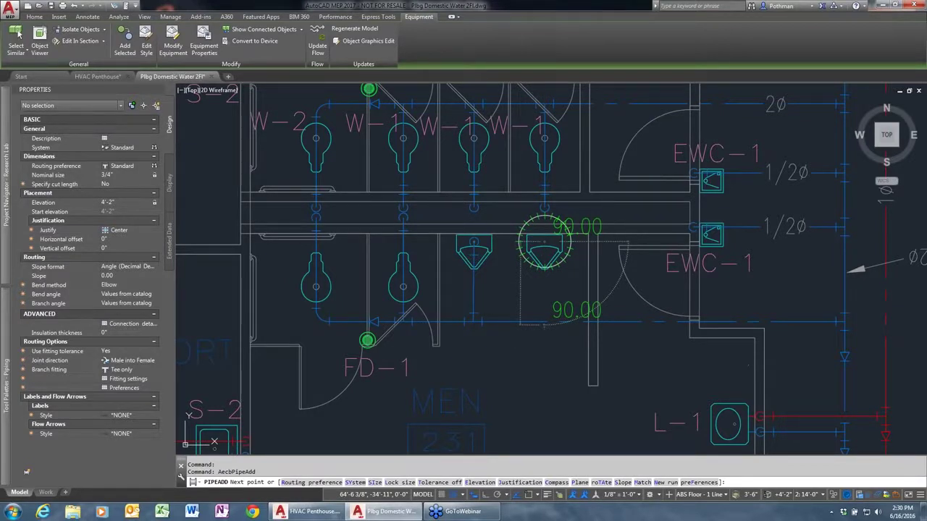
pyautogui.click(458, 334)
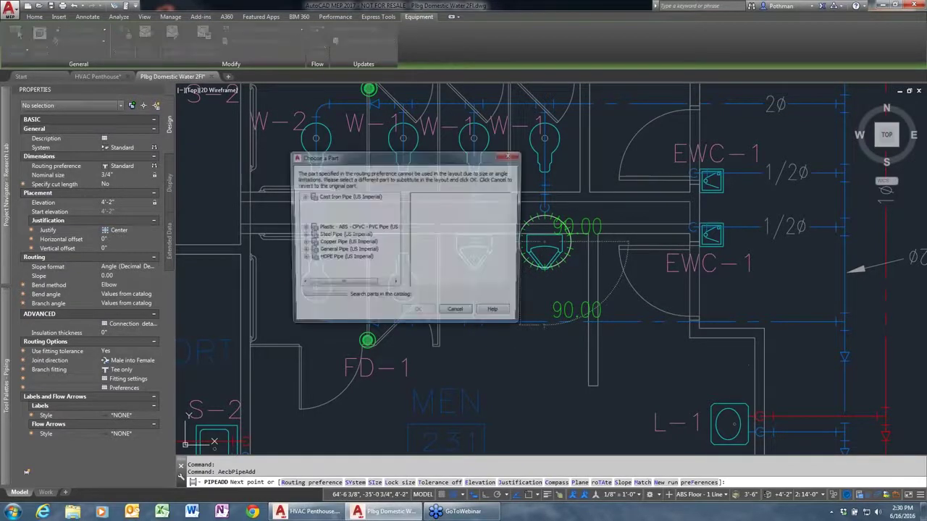
pyautogui.click(458, 313)
pyautogui.press('Escape')
pyautogui.press('Escape')
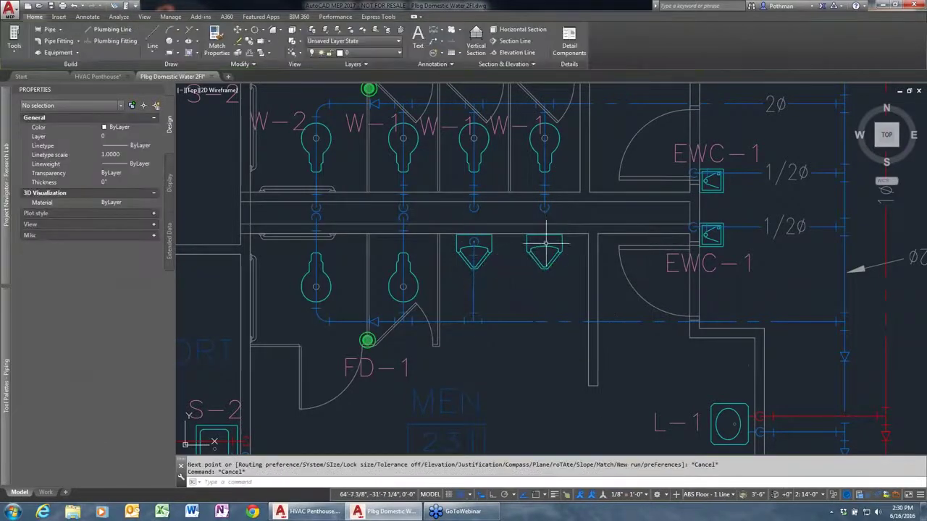
# Step: Add a line from the existing cold water pipe to the second urinal's Cold Water connection, resolving the elevation mismatch
pyautogui.click(540, 322)
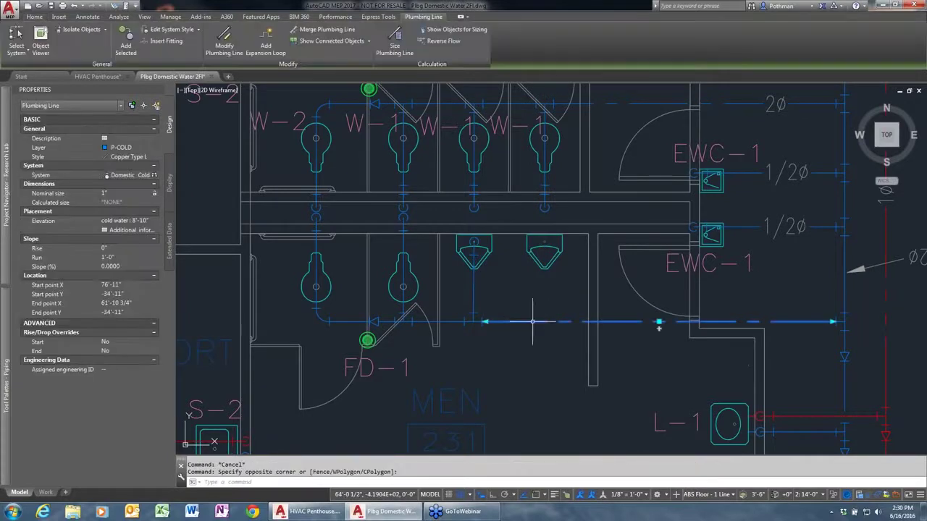
pyautogui.rightClick(536, 321)
pyautogui.click(578, 220)
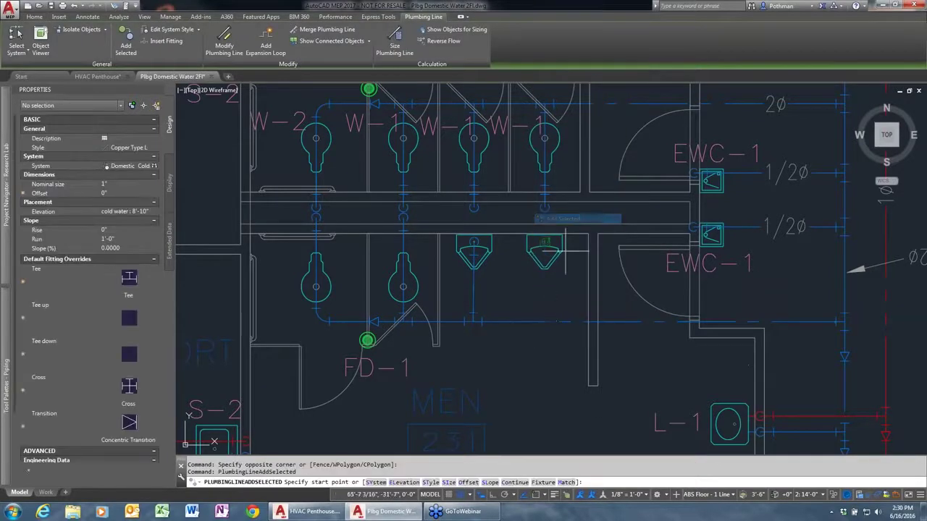
pyautogui.click(543, 321)
pyautogui.click(544, 243)
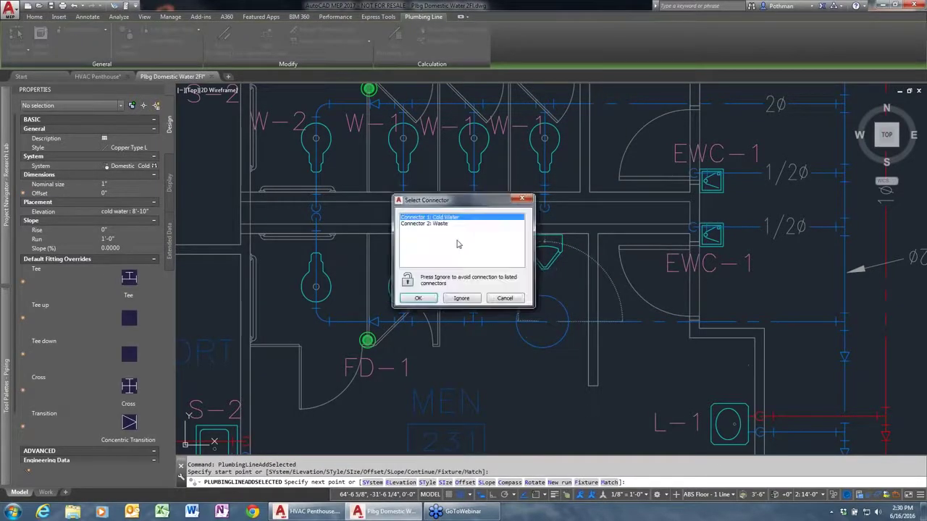
pyautogui.click(418, 297)
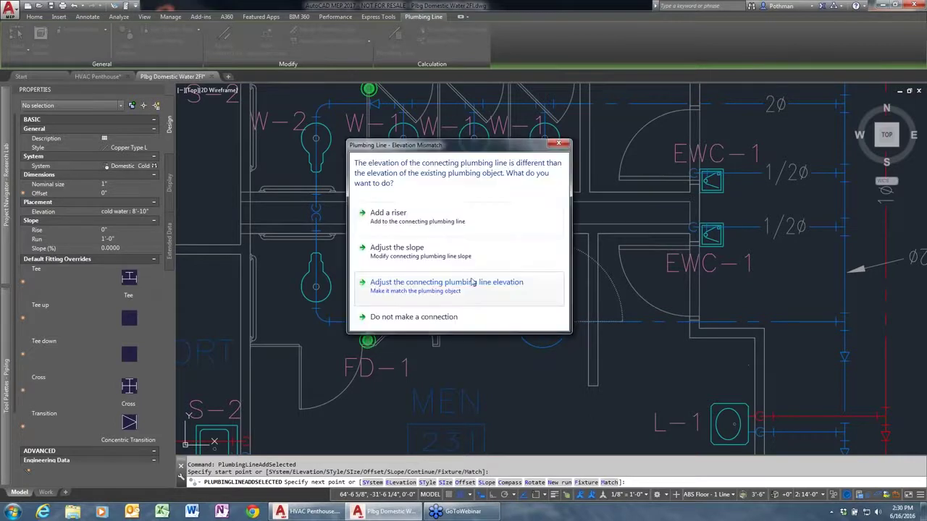
pyautogui.click(417, 223)
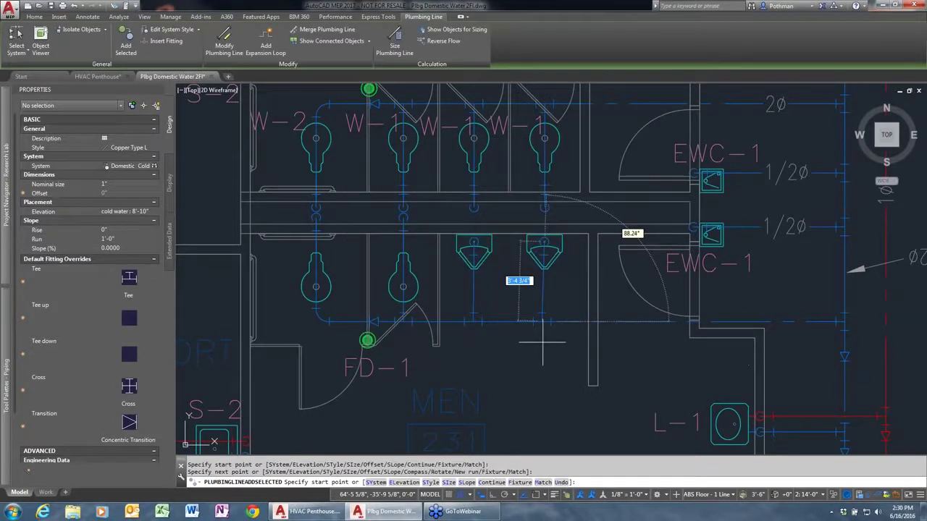
pyautogui.press('Escape')
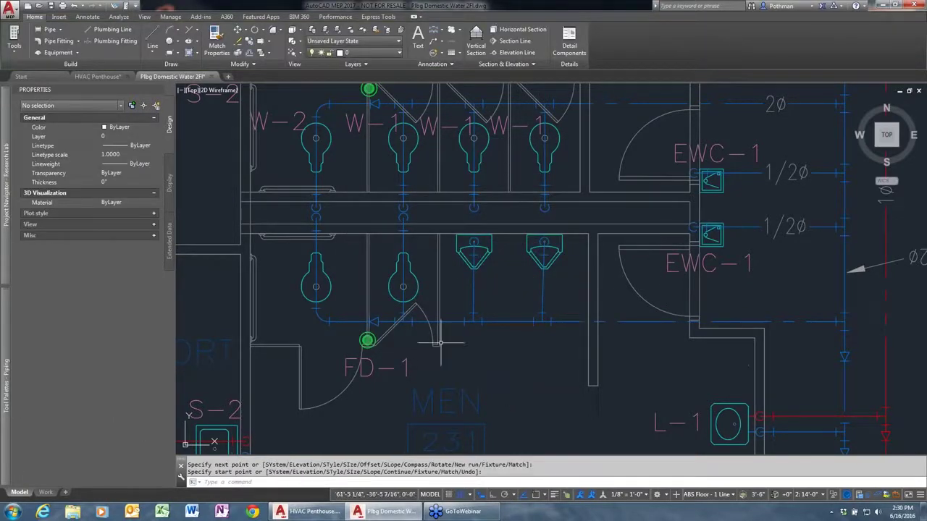
# Step: Tag the two lower toilets W-2 using Add Selected from an existing W-2 tag
pyautogui.click(277, 123)
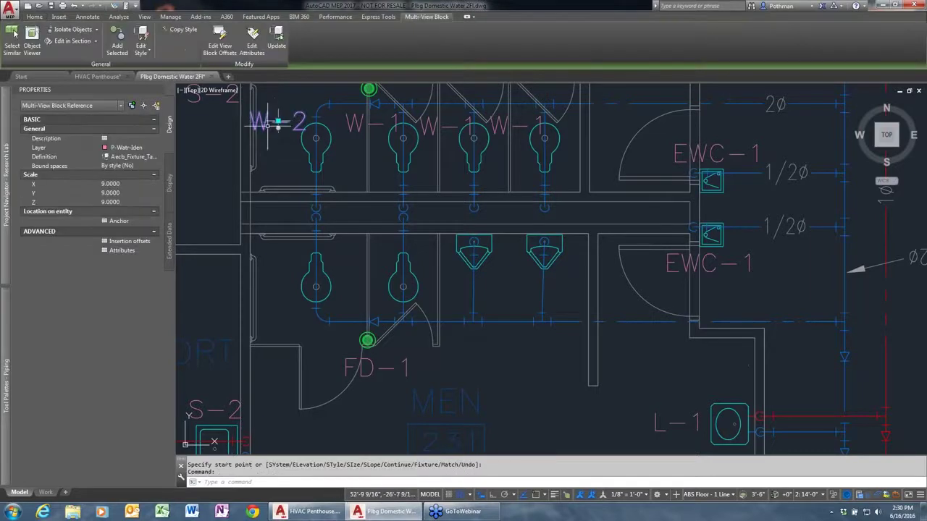
pyautogui.rightClick(268, 124)
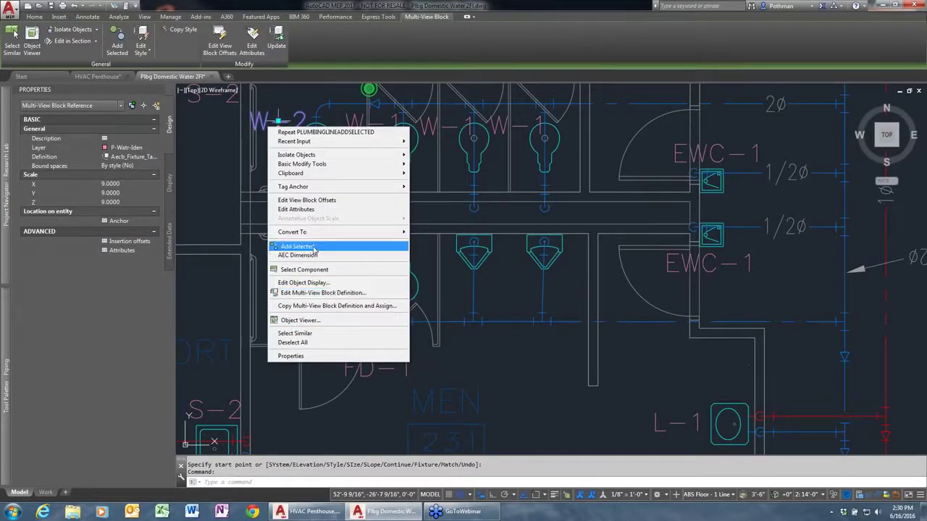
pyautogui.click(314, 247)
pyautogui.click(315, 286)
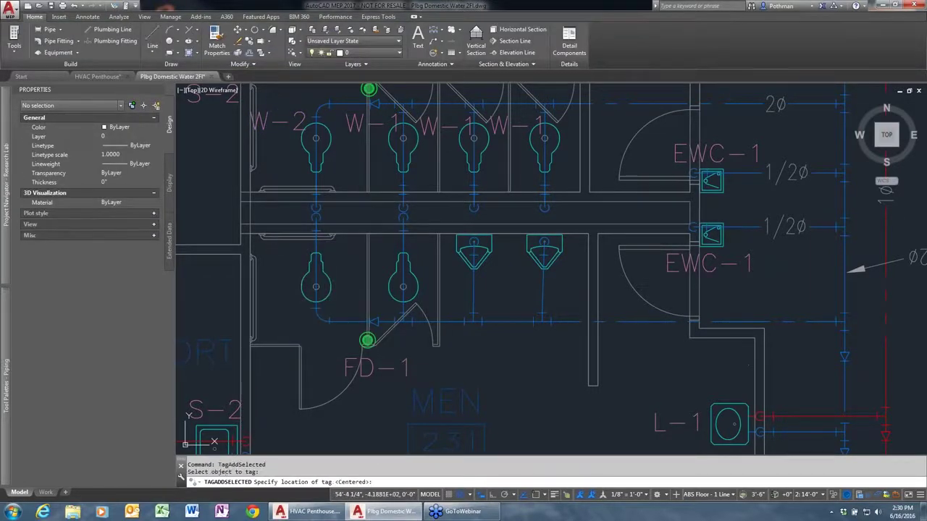
pyautogui.press('Return')
pyautogui.click(546, 306)
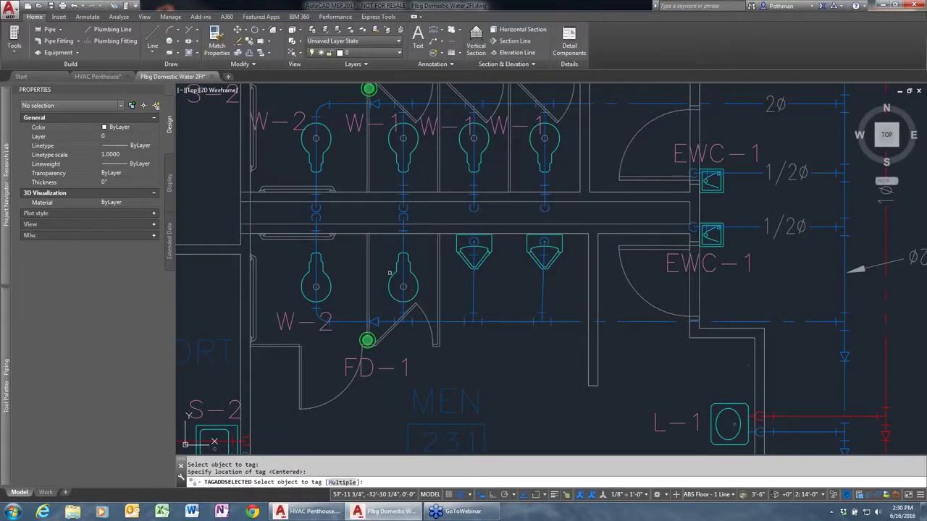
pyautogui.click(391, 364)
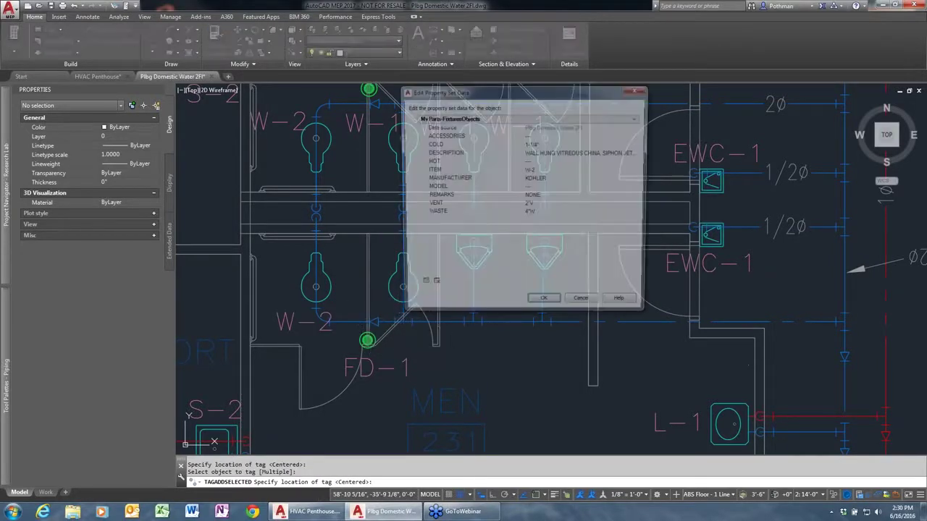
pyautogui.click(545, 307)
# Step: Tag both urinals U-1, placing each tag and confirming its property data
pyautogui.click(490, 266)
pyautogui.click(464, 290)
pyautogui.click(543, 306)
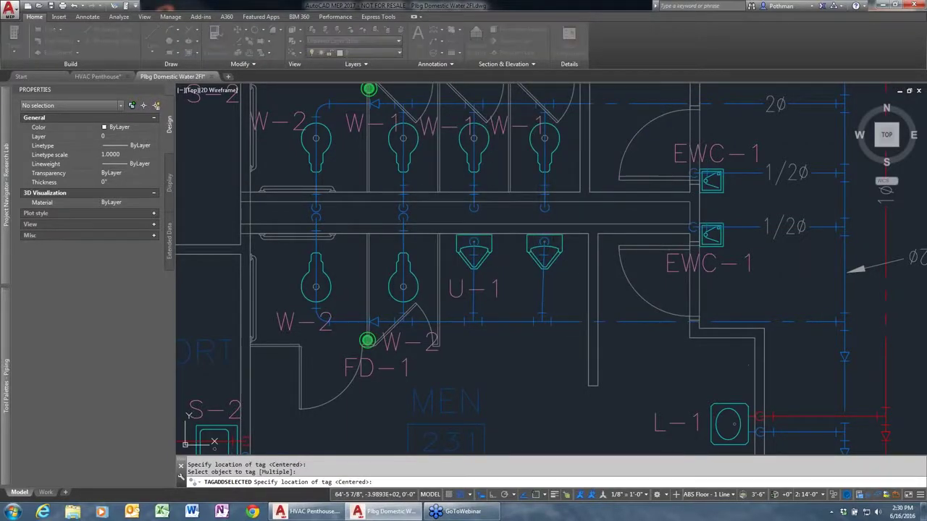
pyautogui.click(541, 287)
pyautogui.click(542, 306)
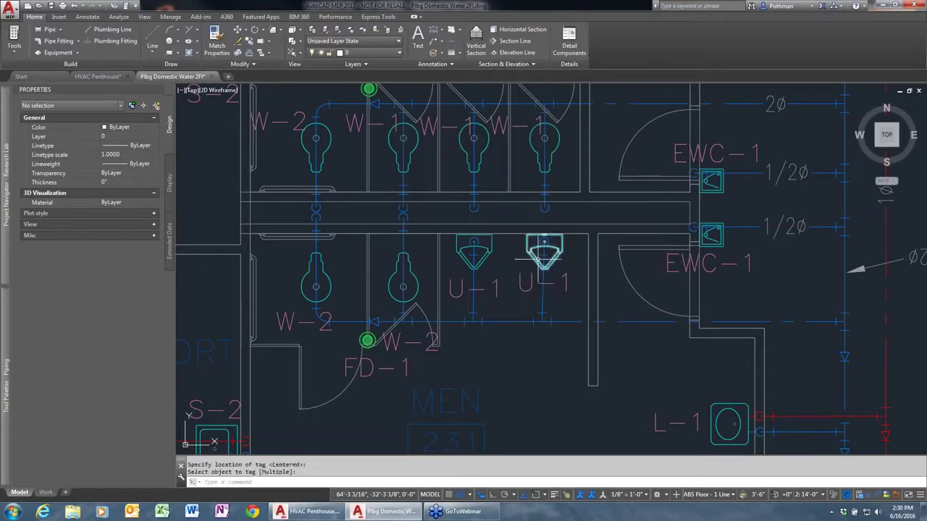
pyautogui.press('Return')
# Step: Check the second urinal's property set data, then zoom out to the whole floor plan
pyautogui.click(544, 255)
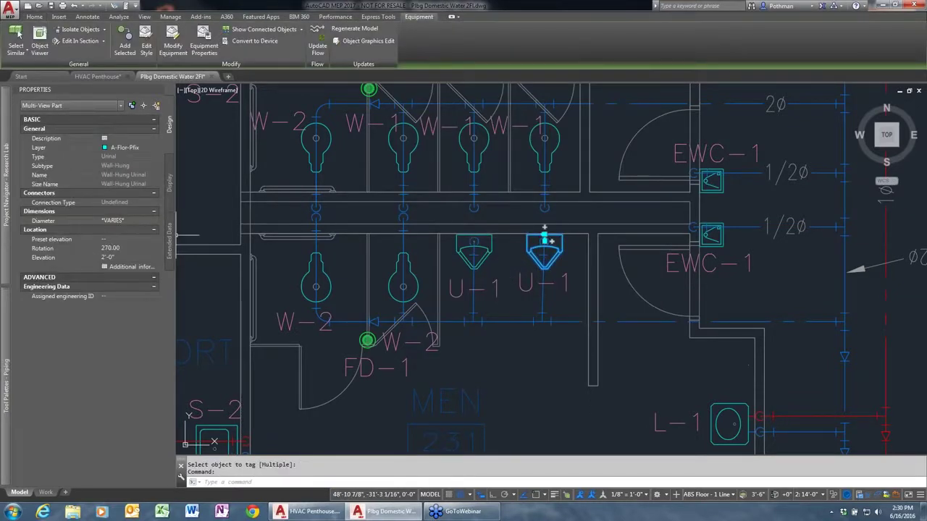
pyautogui.click(170, 239)
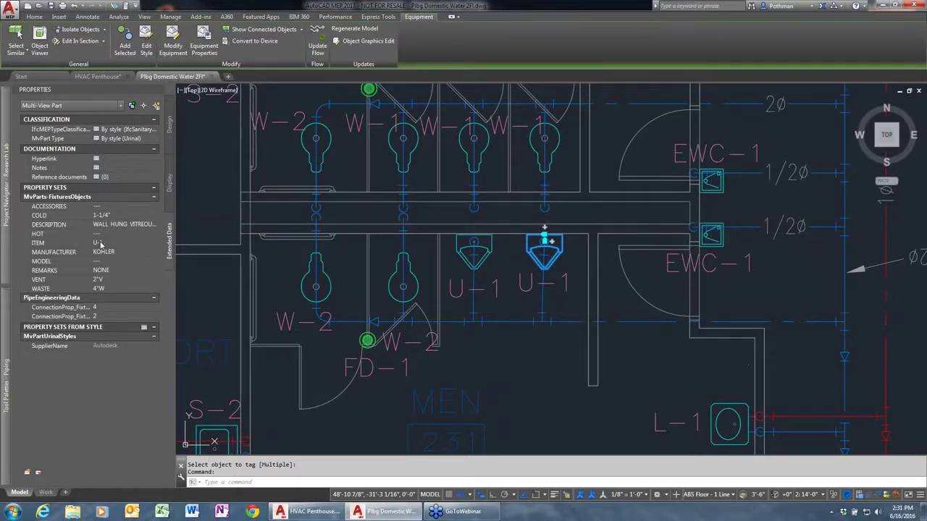
pyautogui.press('Escape')
pyautogui.scroll(-4, 583, 272)
pyautogui.scroll(-3, 582, 271)
pyautogui.scroll(-3, 571, 205)
pyautogui.scroll(1, 464, 246)
pyautogui.scroll(-1, 460, 255)
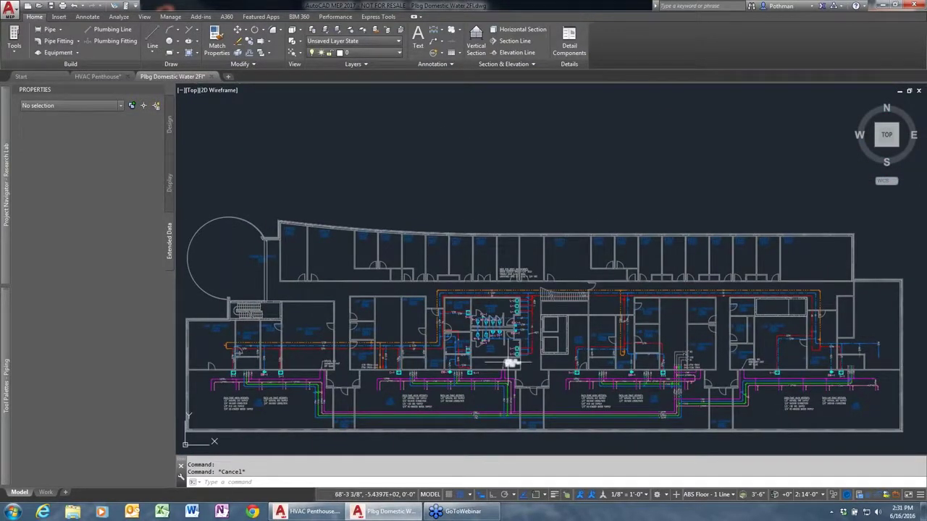
# Step: Switch to the Plumbing workspace
pyautogui.click(667, 496)
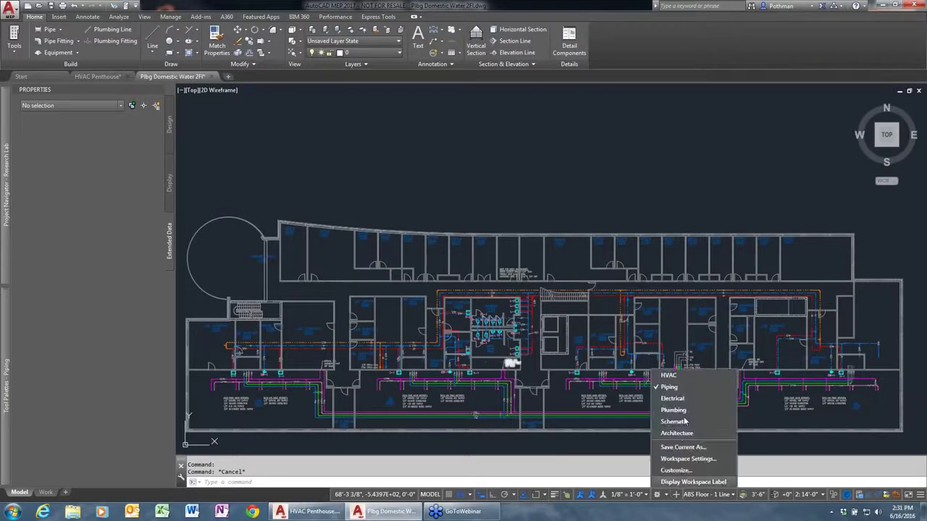
pyautogui.click(674, 410)
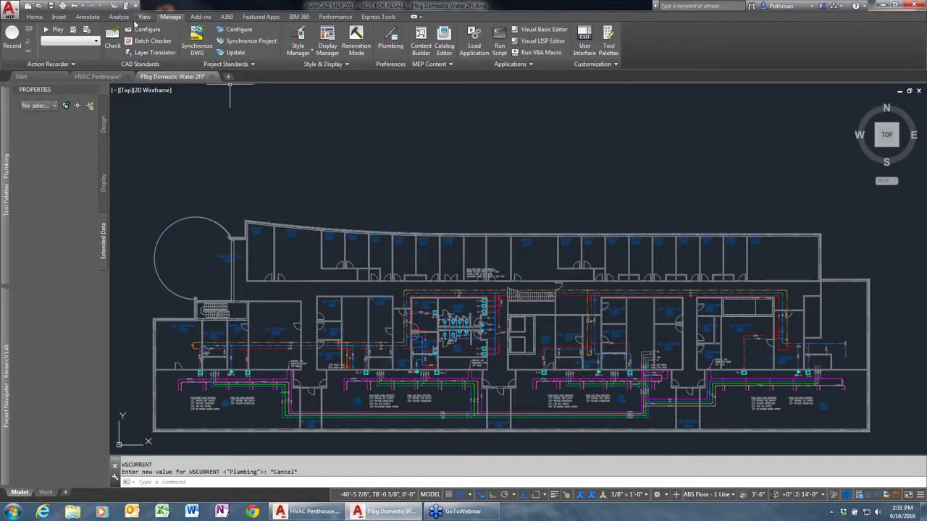
pyautogui.scroll(3, 257, 33)
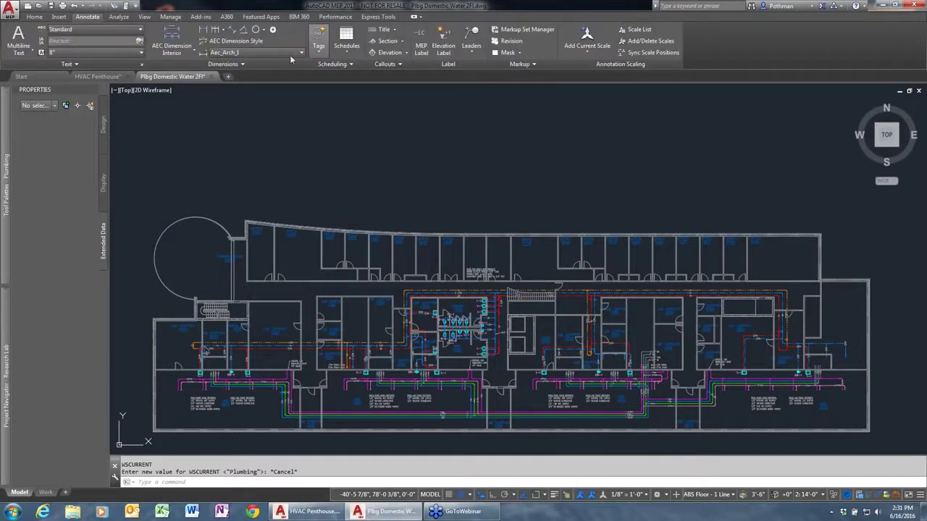
# Step: Insert a Plumbing Fixture and Equipment Schedule of all objects above the plan and pan to review it
pyautogui.click(351, 64)
pyautogui.click(362, 69)
pyautogui.write('all')
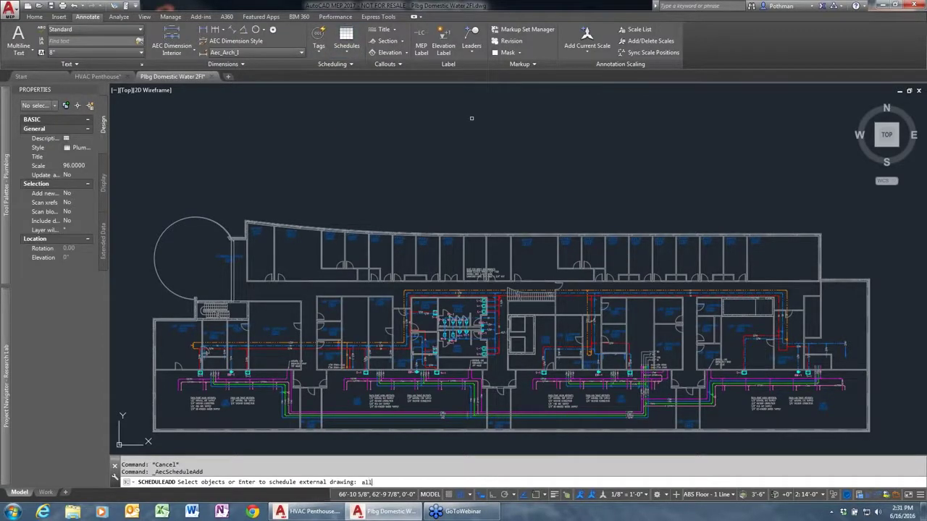
pyautogui.press('Return')
pyautogui.press('Return')
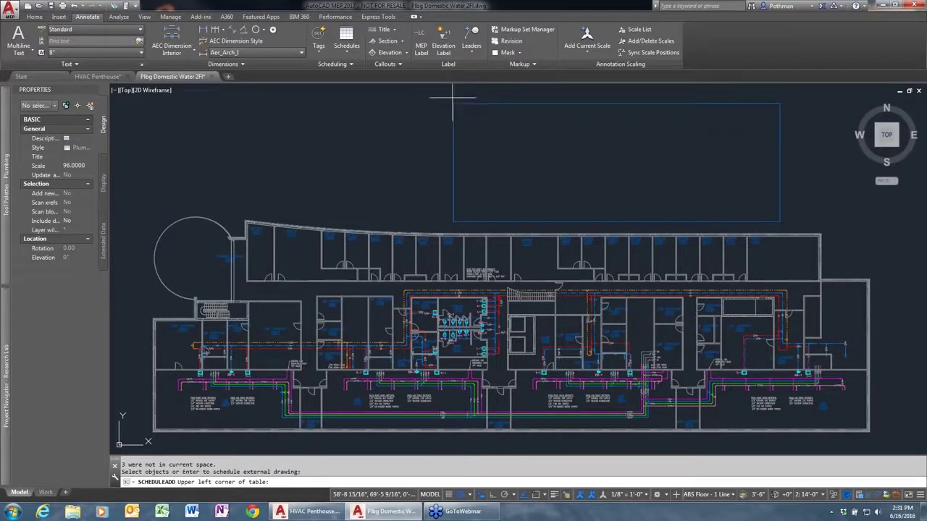
pyautogui.click(450, 102)
pyautogui.press('Return')
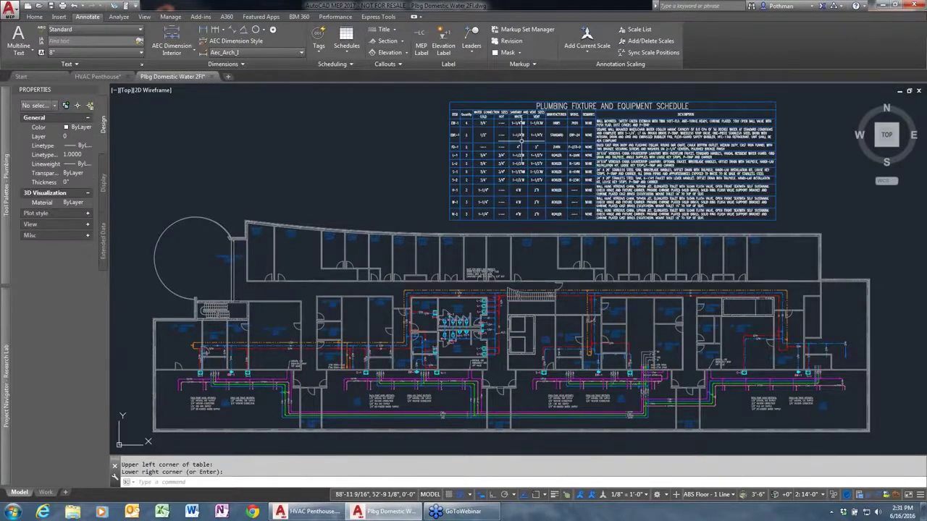
pyautogui.scroll(5, 536, 168)
pyautogui.moveTo(536, 168); pyautogui.dragTo(332, 285, button='middle')
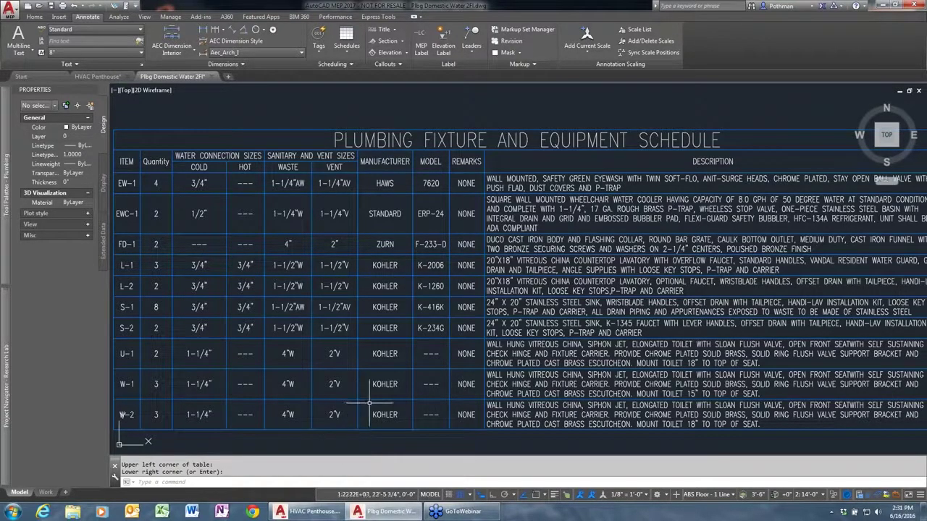
pyautogui.moveTo(275, 413); pyautogui.dragTo(364, 416, button='middle')
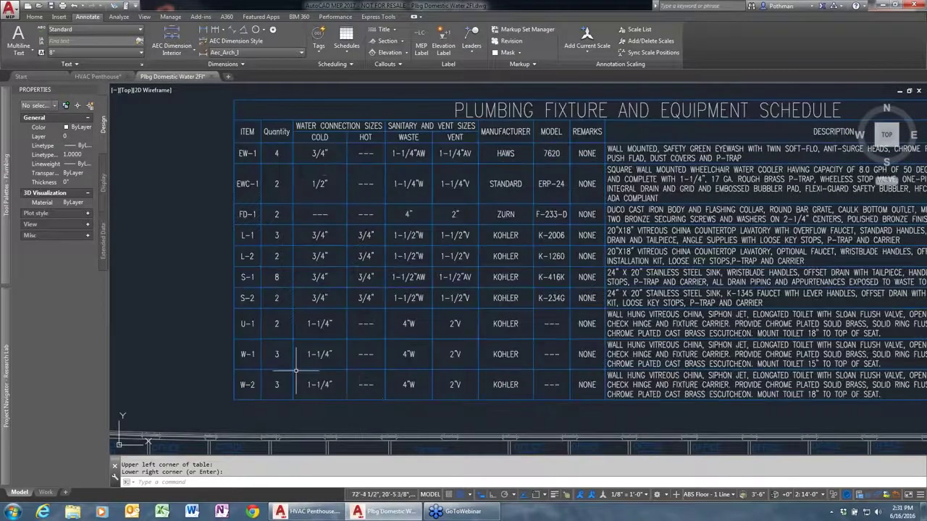
# Step: Close Plbg Domestic Water 2Fl, answering the save prompt, and open the Plbg Riser Diagram drawing
pyautogui.click(211, 76)
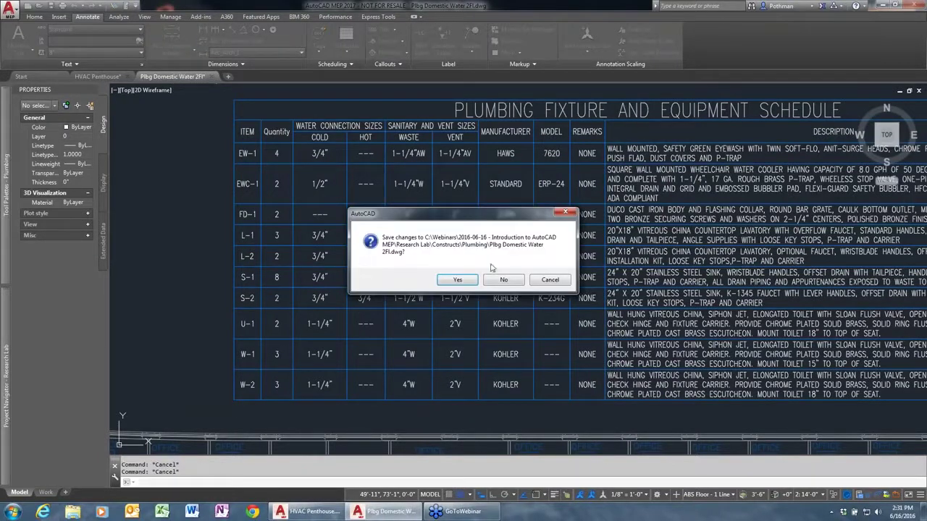
pyautogui.click(501, 280)
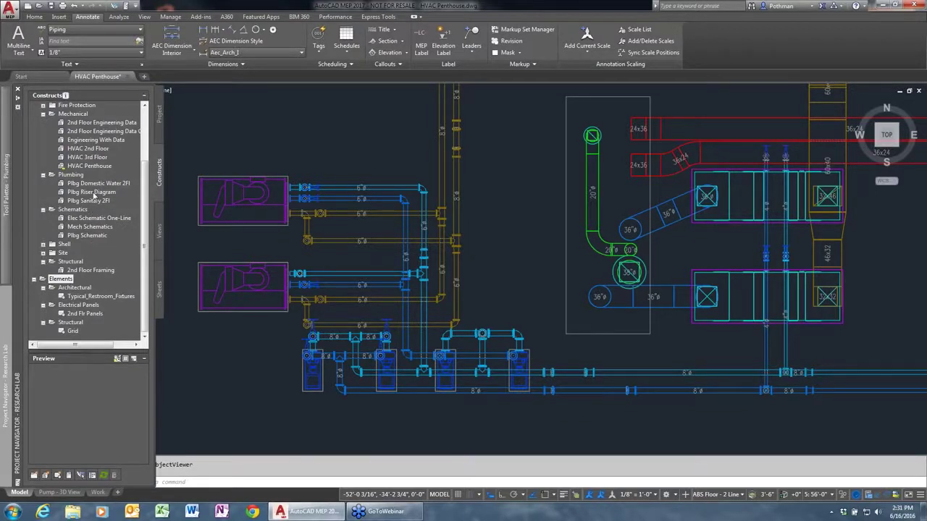
pyautogui.doubleClick(94, 195)
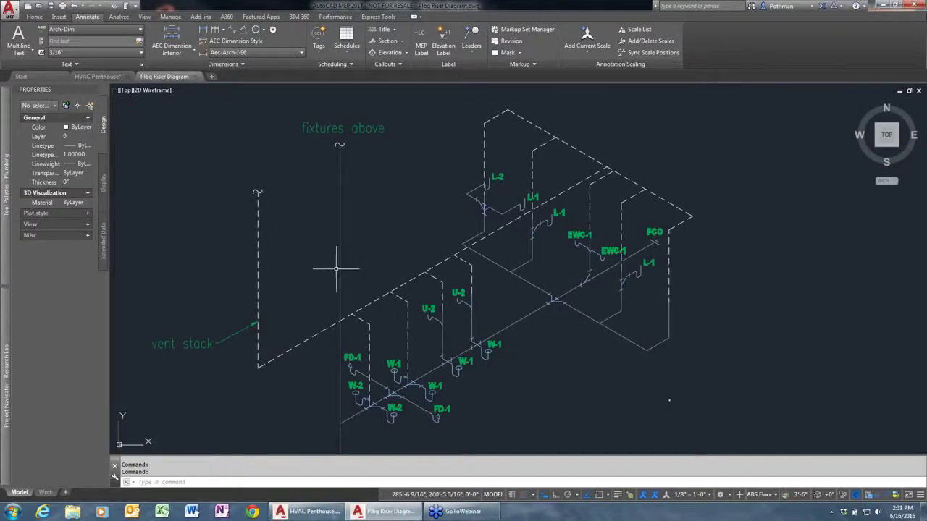
pyautogui.moveTo(428, 351); pyautogui.dragTo(463, 334, button='middle')
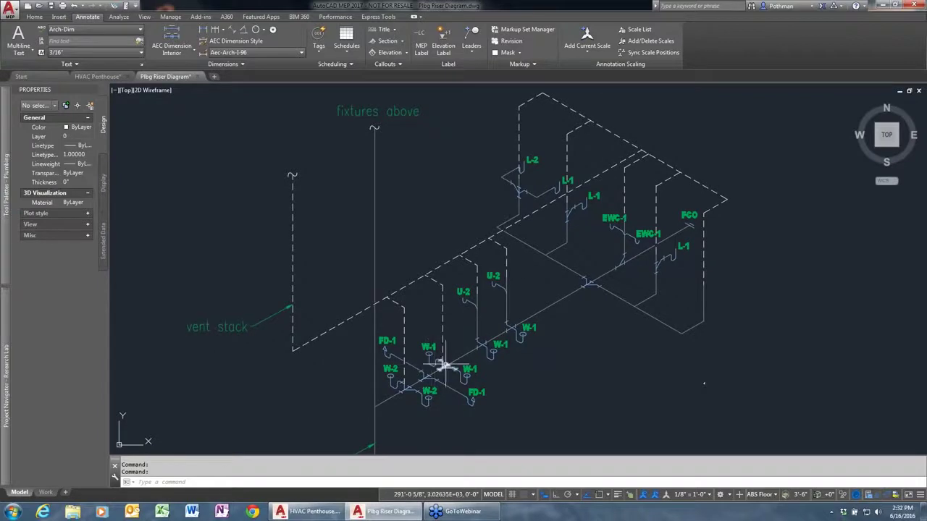
pyautogui.scroll(2, 496, 326)
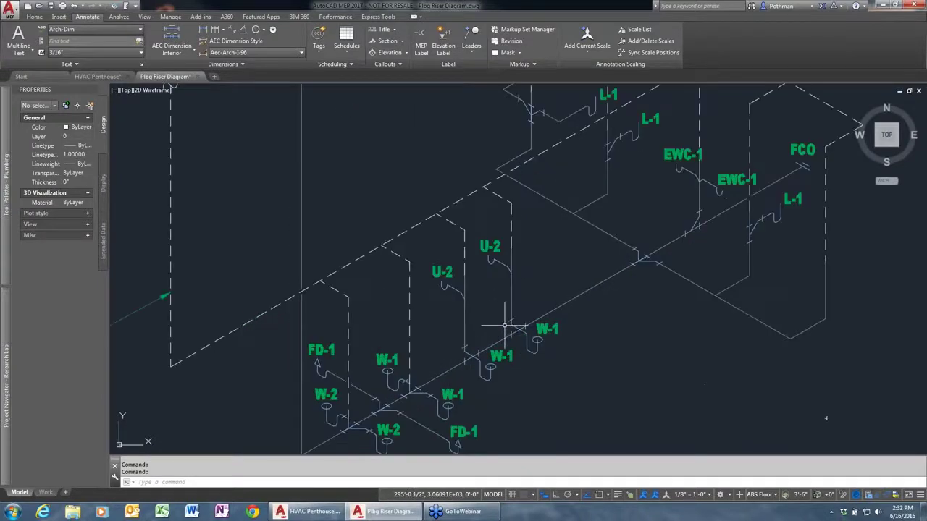
# Step: Add a Double Lateral fitting onto the vertical riser via Add Selected, accepting its rotation
pyautogui.click(647, 261)
pyautogui.rightClick(641, 278)
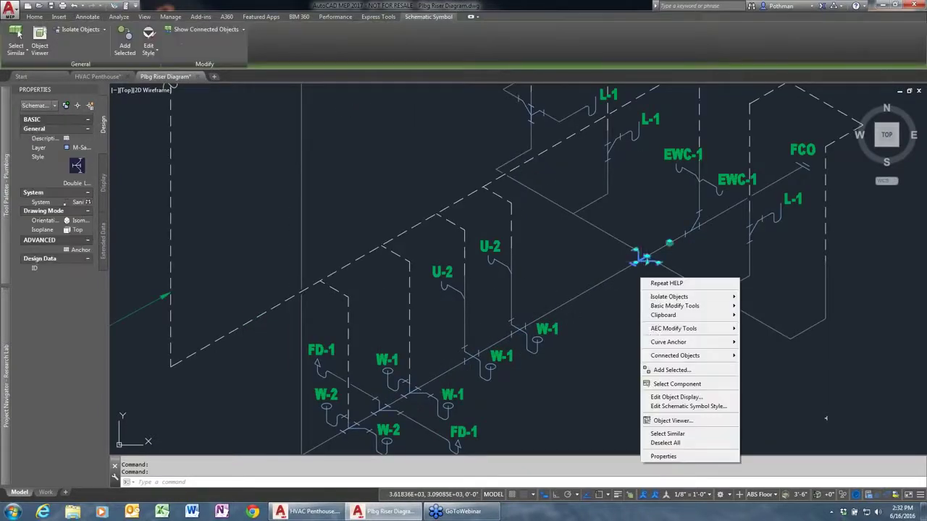
pyautogui.click(673, 370)
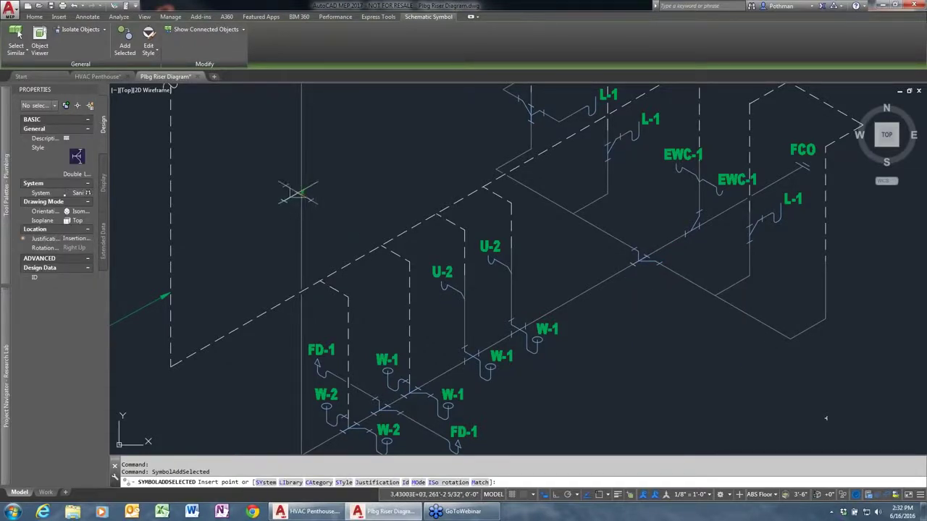
pyautogui.click(297, 194)
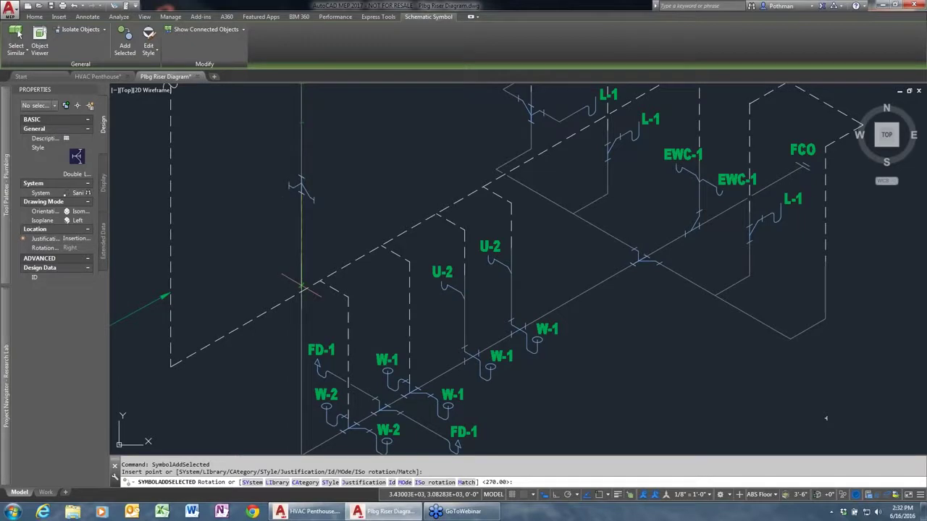
pyautogui.press('Return')
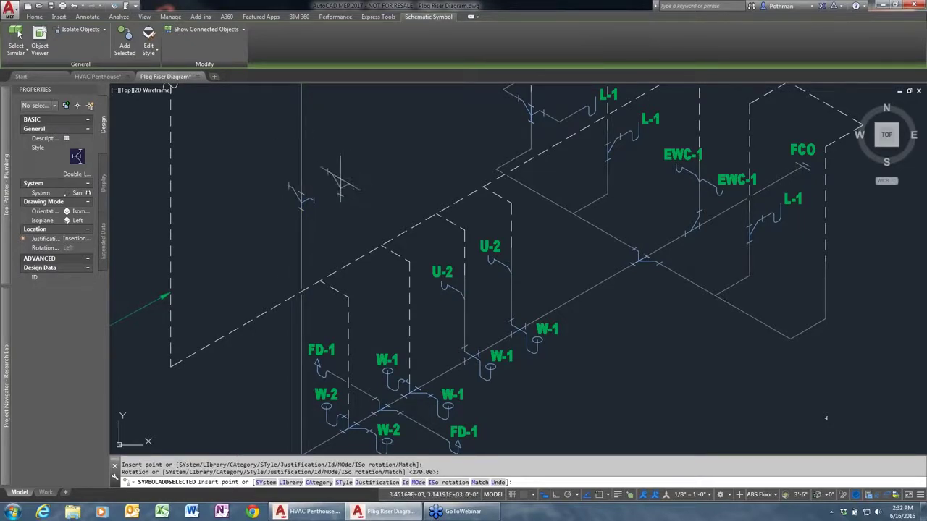
pyautogui.press('Escape')
# Step: Set the new Double Lateral fitting's isoplane to Right, cycling past Top
pyautogui.click(307, 199)
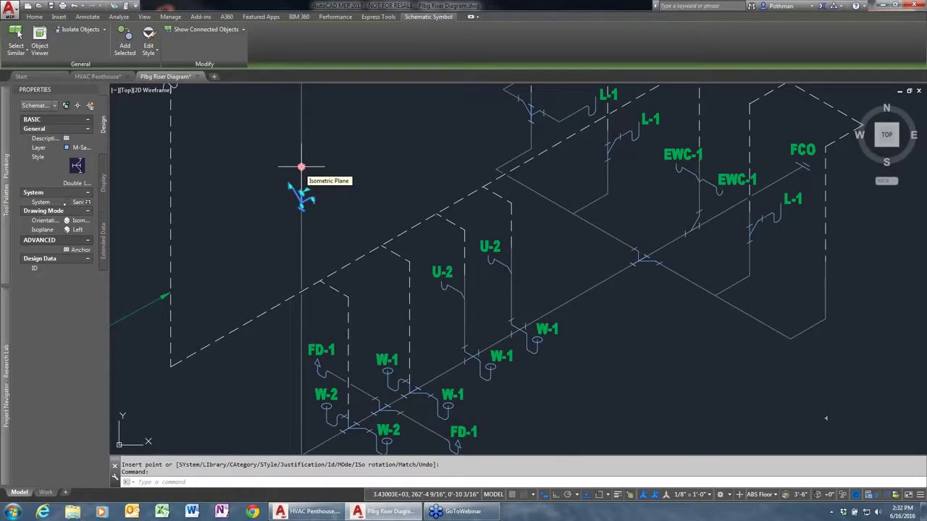
pyautogui.click(301, 167)
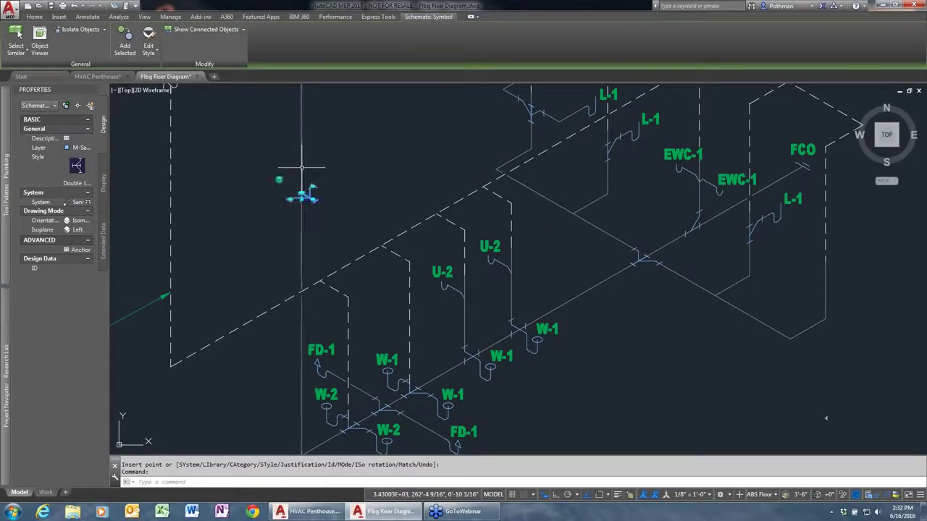
pyautogui.click(279, 181)
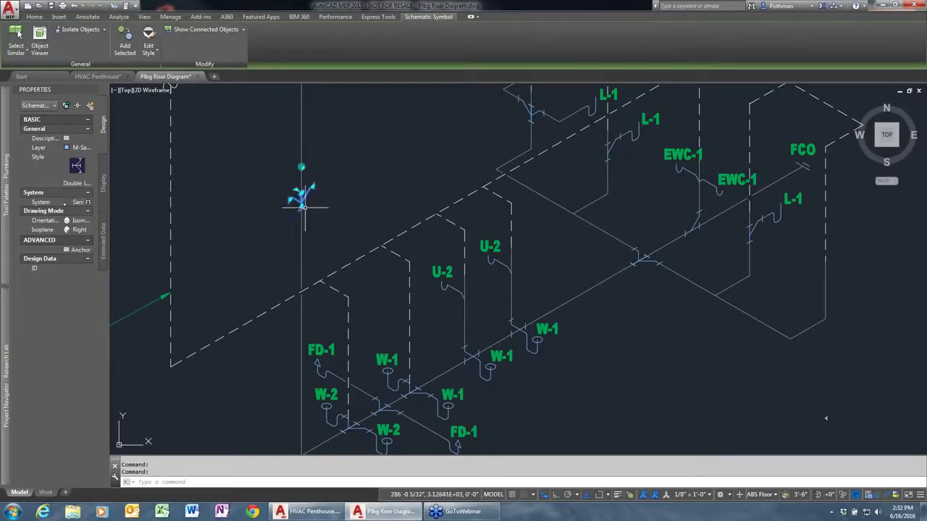
pyautogui.press('Escape')
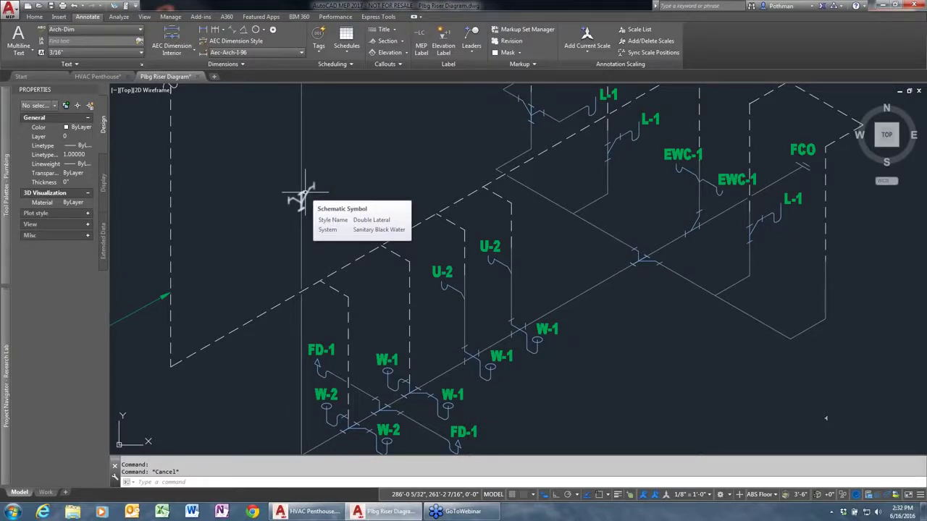
# Step: Draw a pipe off the riser in Isometric mode, then erase the stray short pipe piece
pyautogui.click(300, 158)
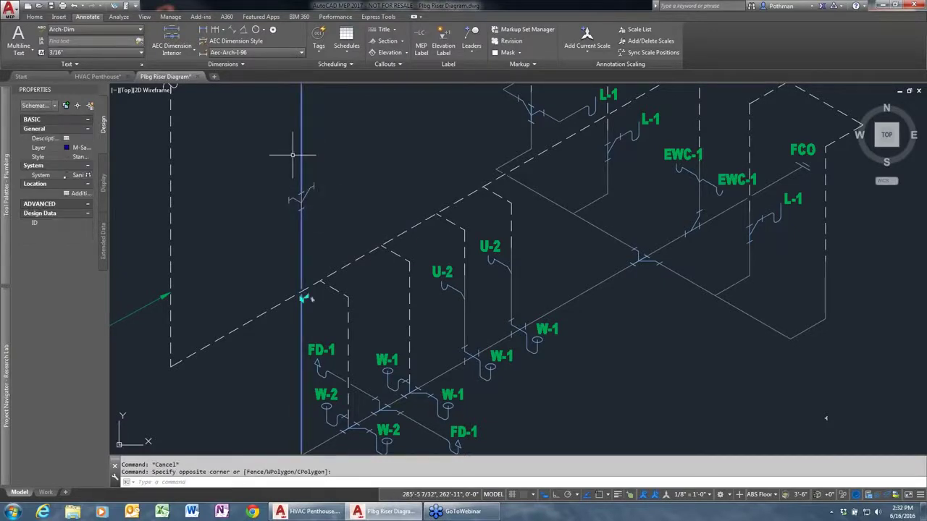
pyautogui.rightClick(295, 153)
pyautogui.click(345, 243)
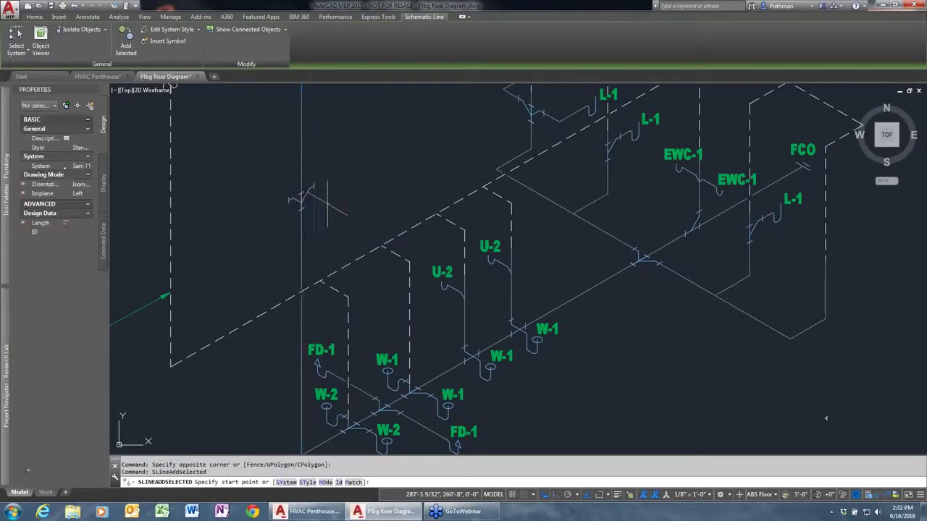
pyautogui.click(301, 195)
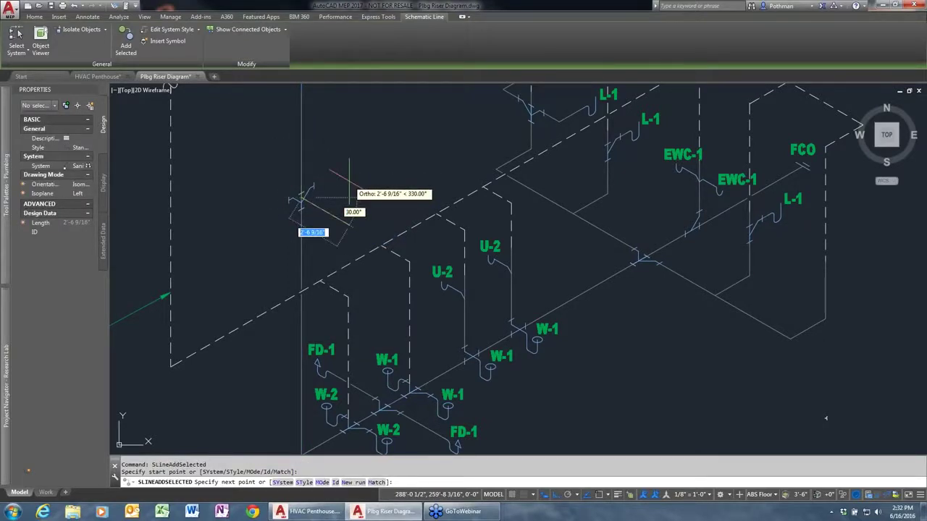
pyautogui.write('mo')
pyautogui.press('Return')
pyautogui.press('Return')
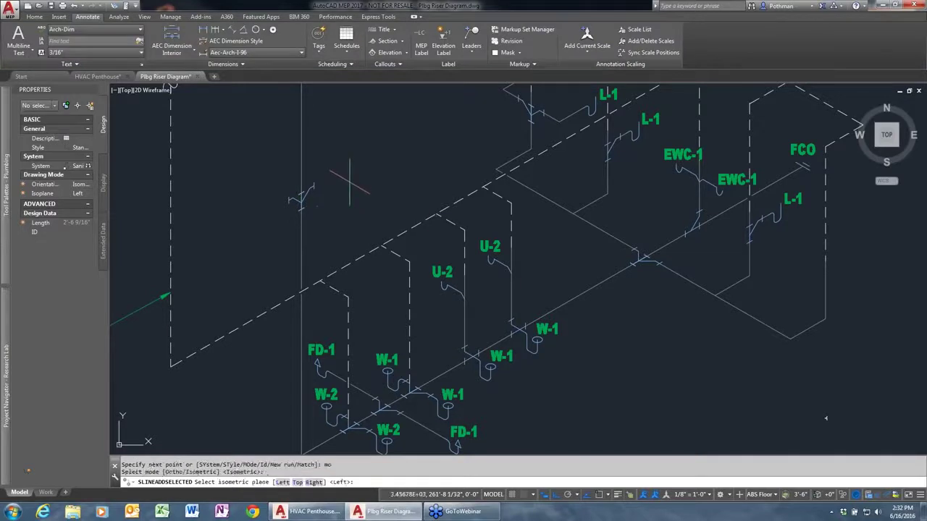
pyautogui.press('Return')
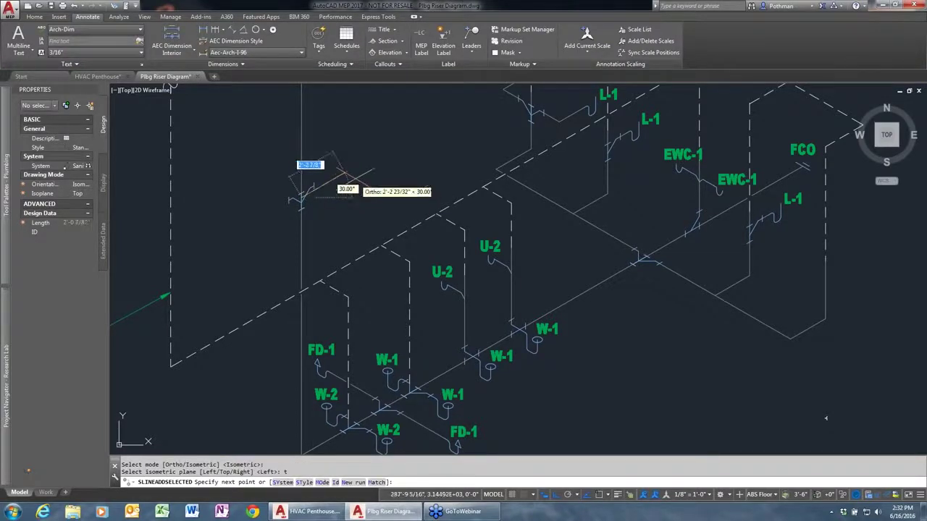
pyautogui.click(345, 173)
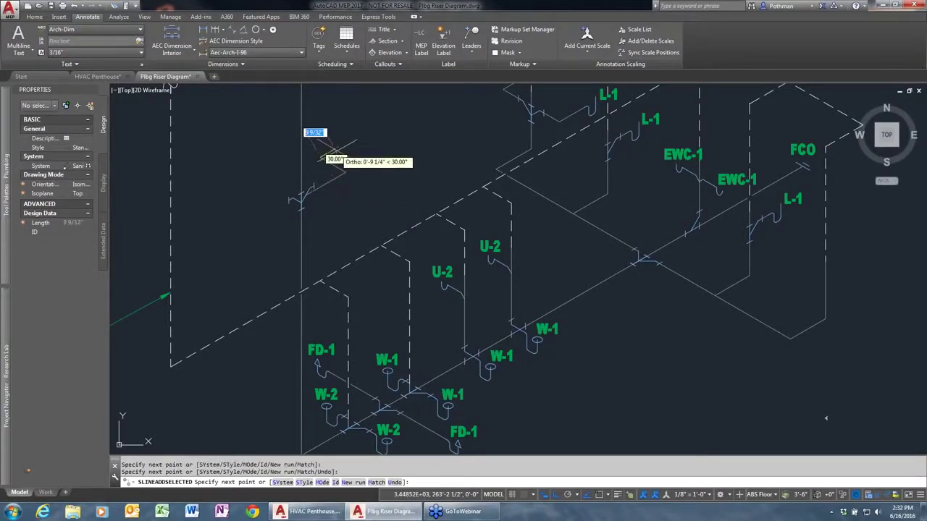
pyautogui.press('Escape')
pyautogui.moveTo(352, 182); pyautogui.dragTo(297, 163)
pyautogui.press('Delete')
# Step: Draw a branch pipe from the Double Lateral fitting in Isometric mode on the Top plane
pyautogui.click(297, 164)
pyautogui.rightClick(307, 165)
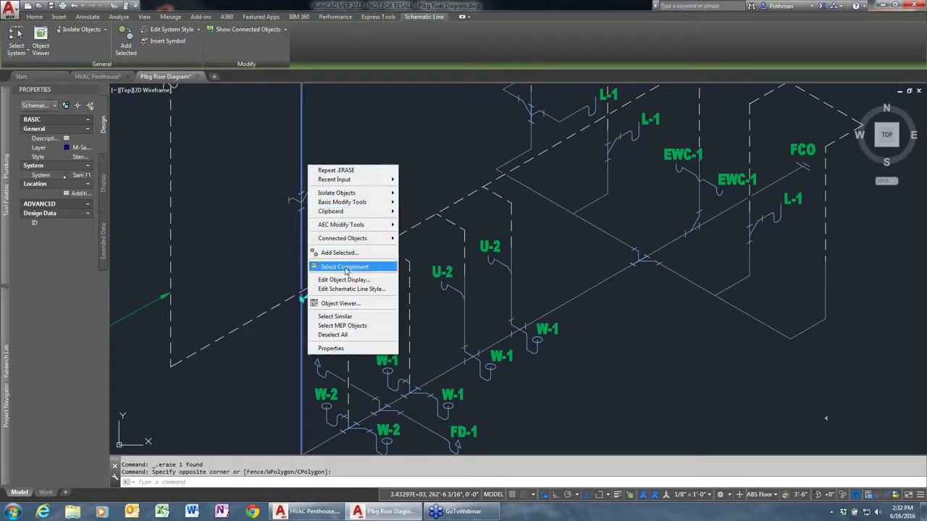
pyautogui.click(341, 251)
pyautogui.click(303, 195)
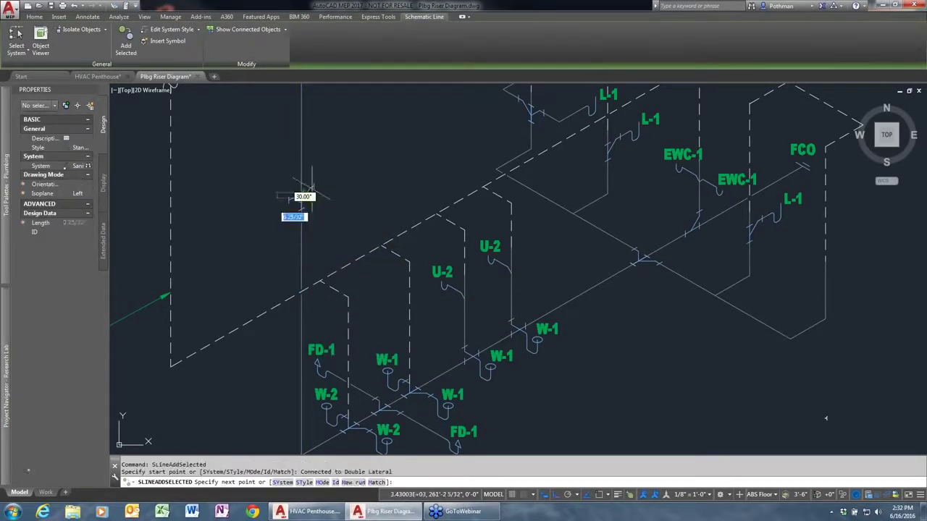
pyautogui.write('mo')
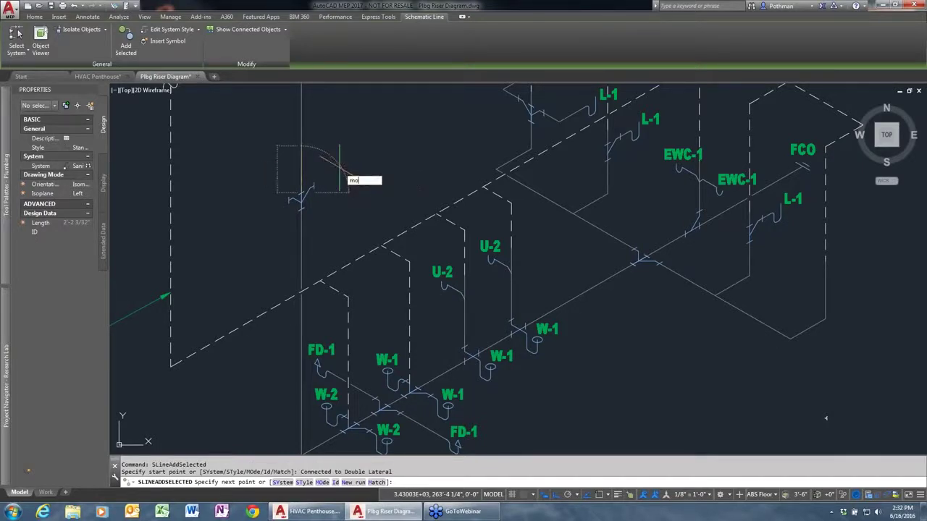
pyautogui.press('Return')
pyautogui.press('Return')
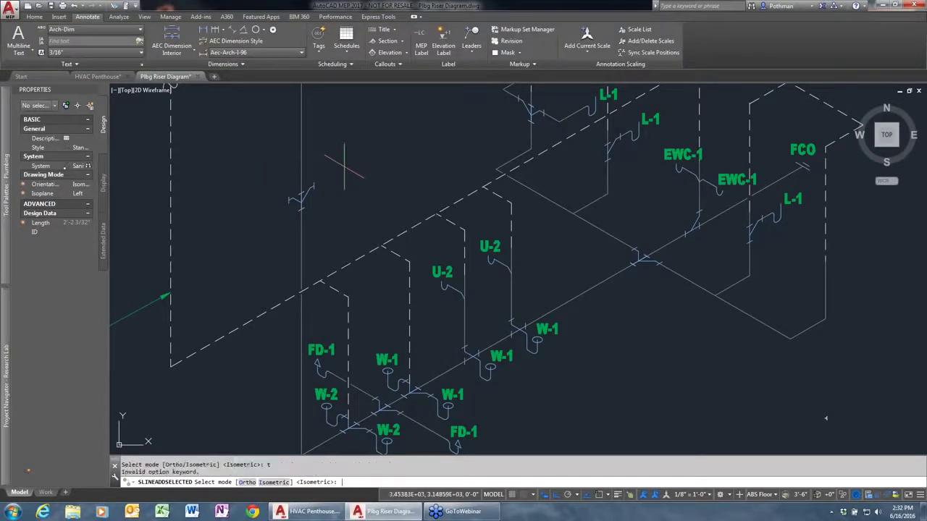
pyautogui.press('Return')
pyautogui.write('t')
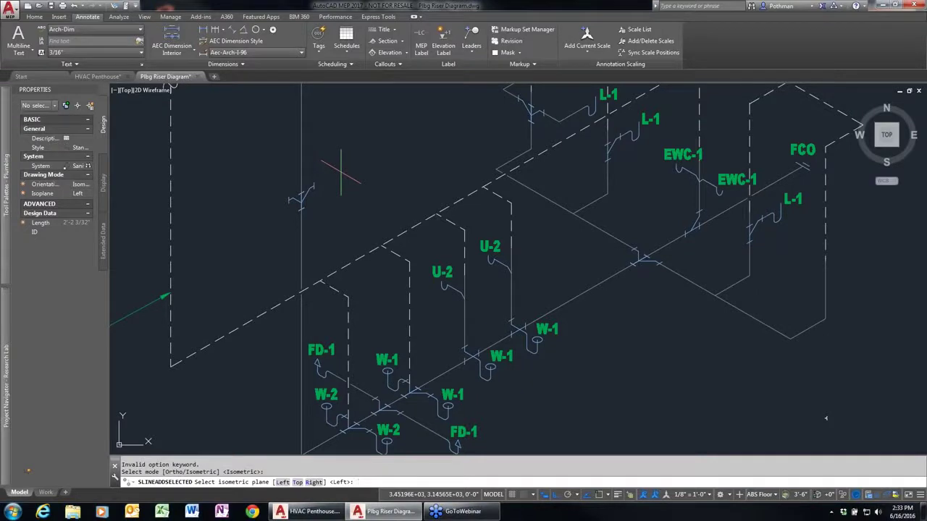
pyautogui.press('Return')
pyautogui.click(333, 156)
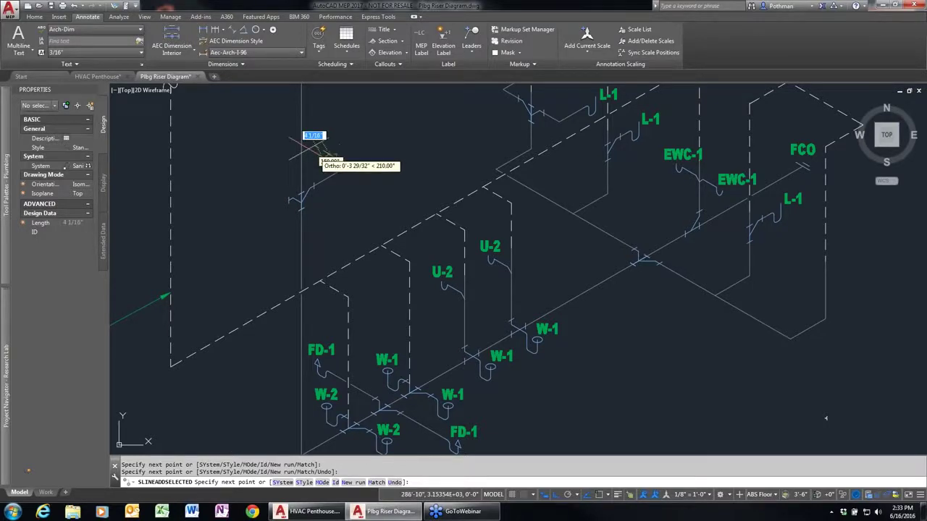
pyautogui.press('Return')
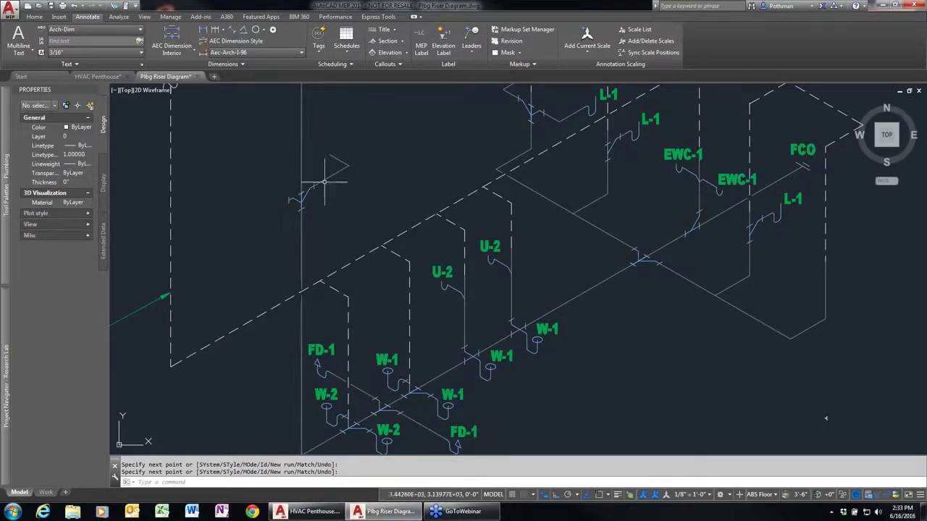
# Step: Add a second matching branch pipe running out from the branch end
pyautogui.click(324, 182)
pyautogui.rightClick(326, 184)
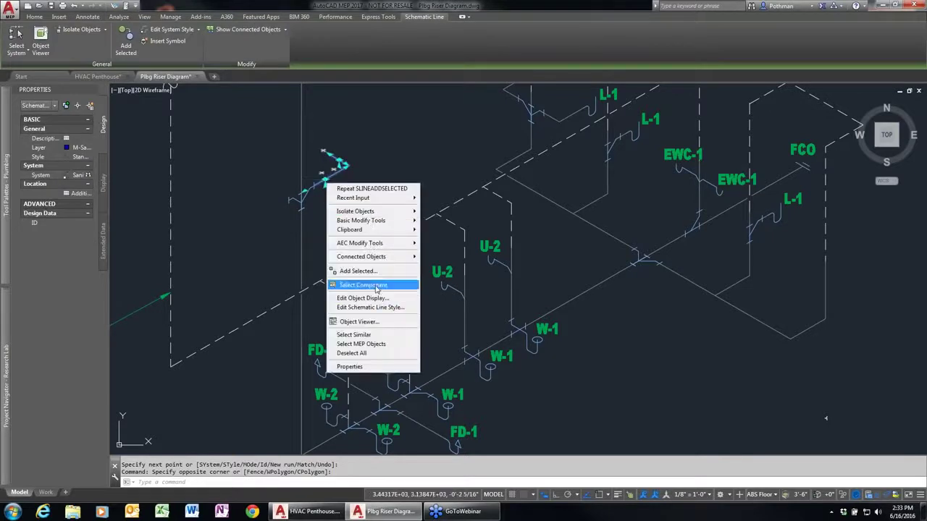
pyautogui.click(362, 271)
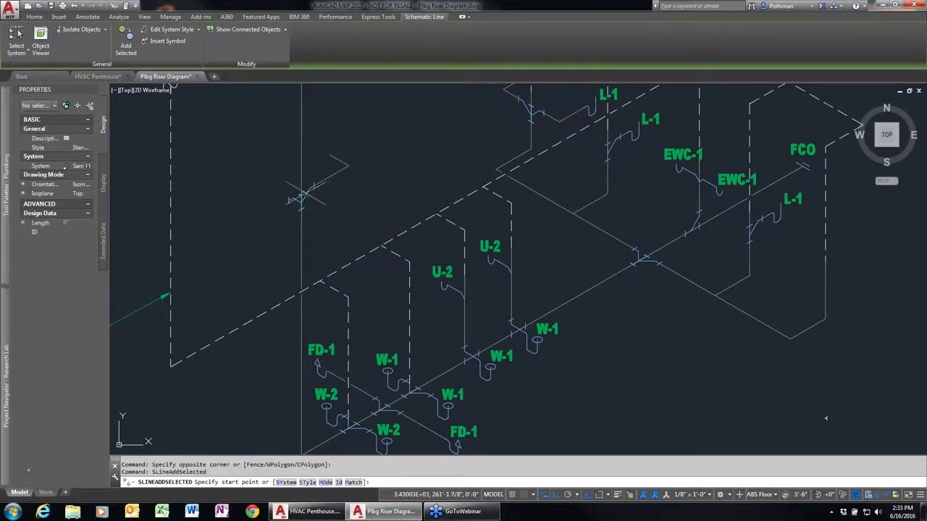
pyautogui.click(301, 194)
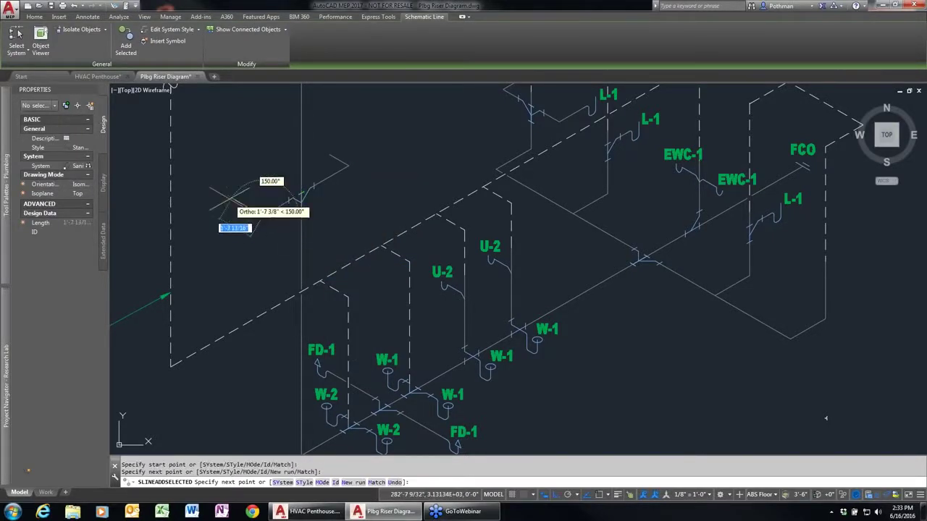
pyautogui.click(262, 215)
pyautogui.press('Return')
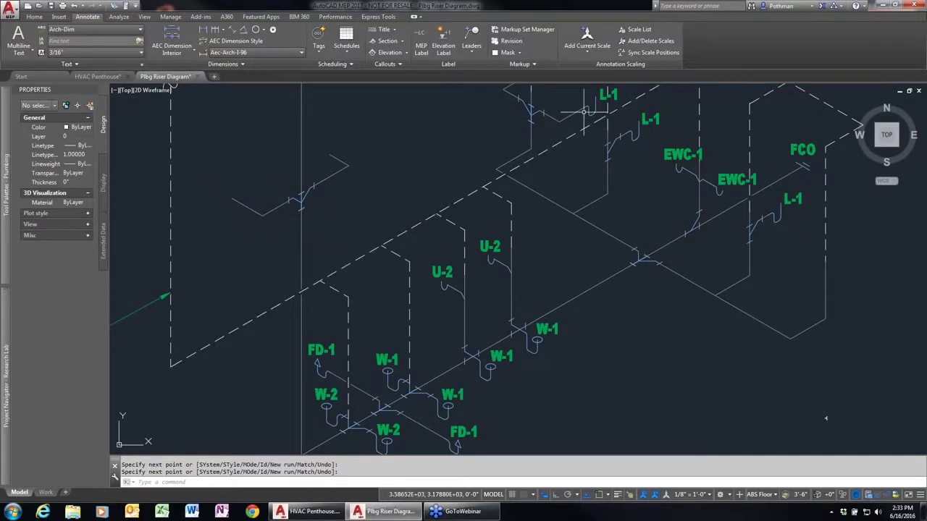
pyautogui.click(592, 110)
pyautogui.rightClick(591, 112)
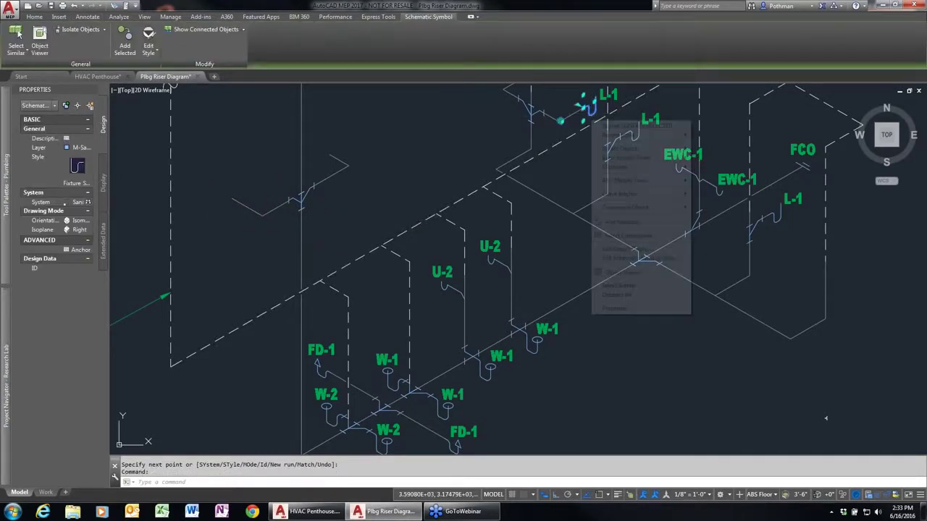
# Step: Place two L-1-style fixture symbols at the branch ends and close the riser diagram
pyautogui.click(630, 221)
pyautogui.click(319, 152)
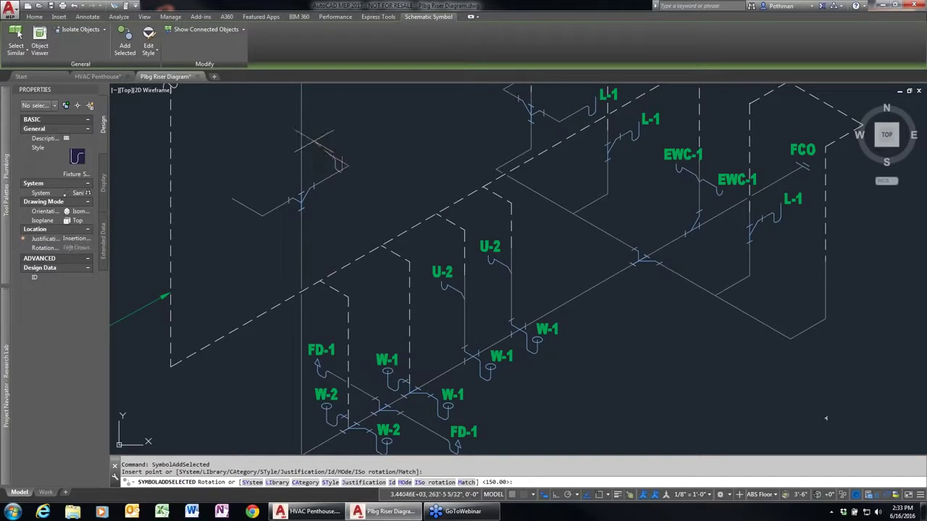
pyautogui.click(427, 211)
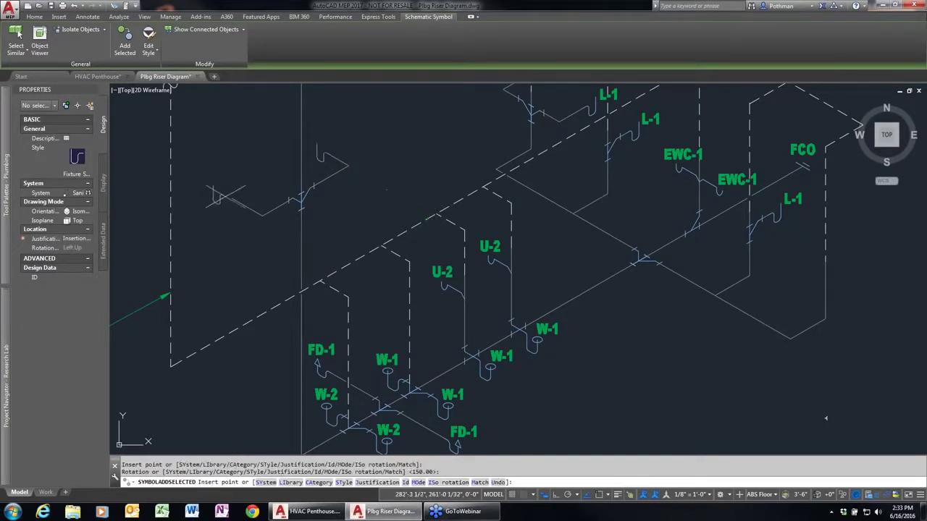
pyautogui.click(250, 208)
pyautogui.click(278, 250)
pyautogui.press('Escape')
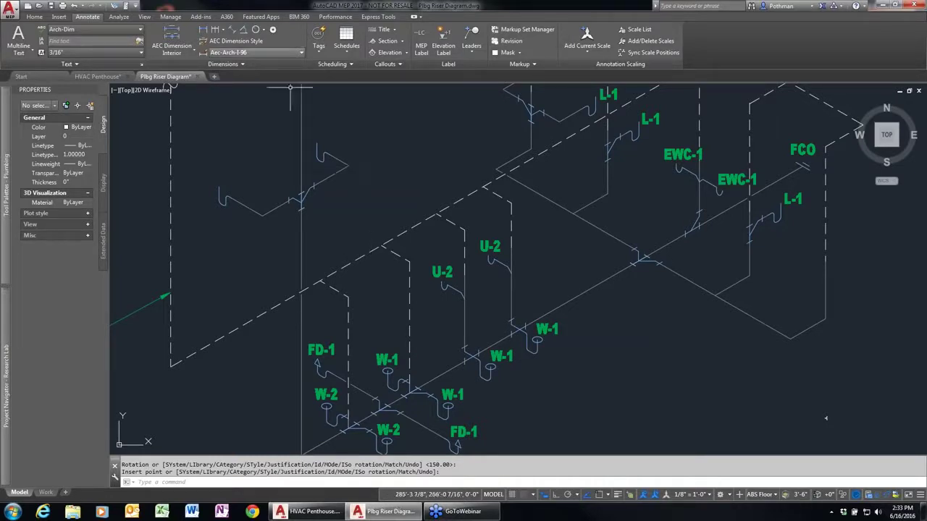
pyautogui.click(202, 76)
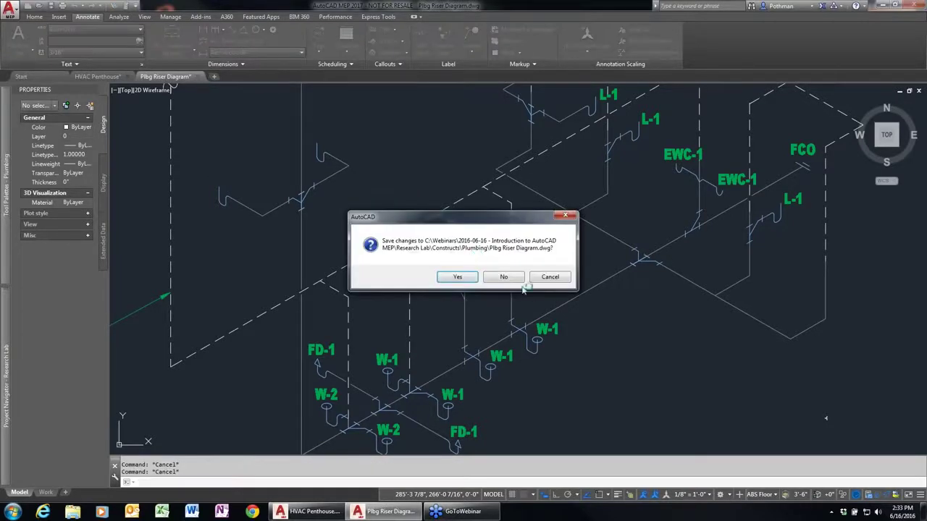
# Step: Discard riser diagram changes, open Mech Schematics, and frame chiller C-1, CT-1 and pumps P-1–P-6
pyautogui.click(509, 283)
pyautogui.moveTo(6, 289)
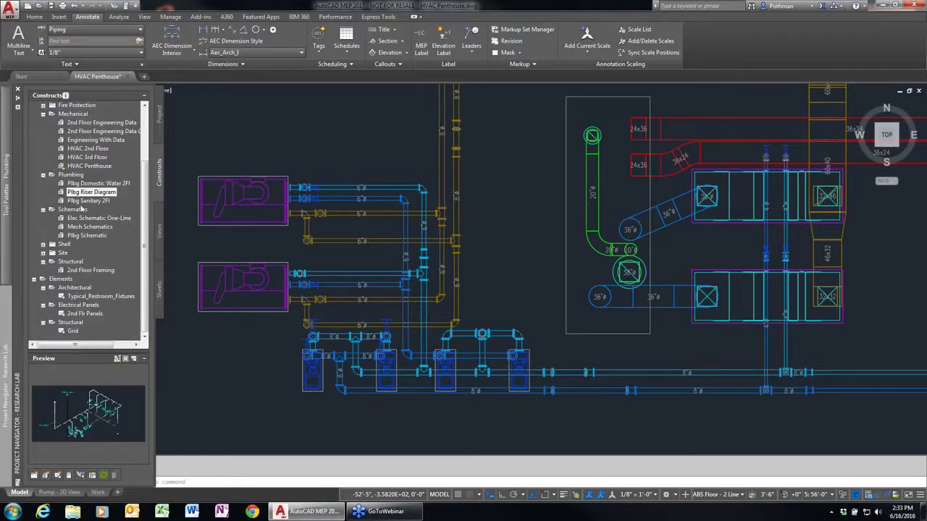
pyautogui.doubleClick(80, 229)
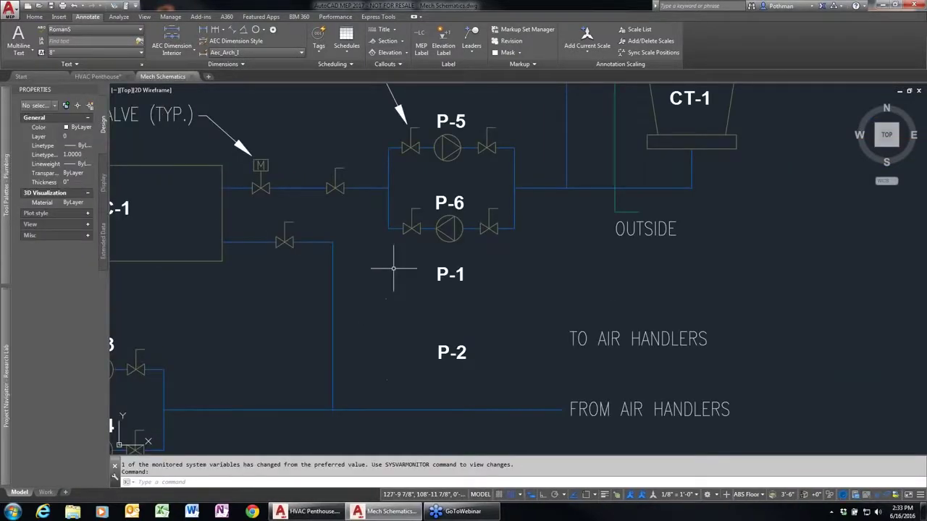
pyautogui.scroll(-4, 352, 263)
pyautogui.scroll(2, 339, 255)
pyautogui.scroll(4, 339, 255)
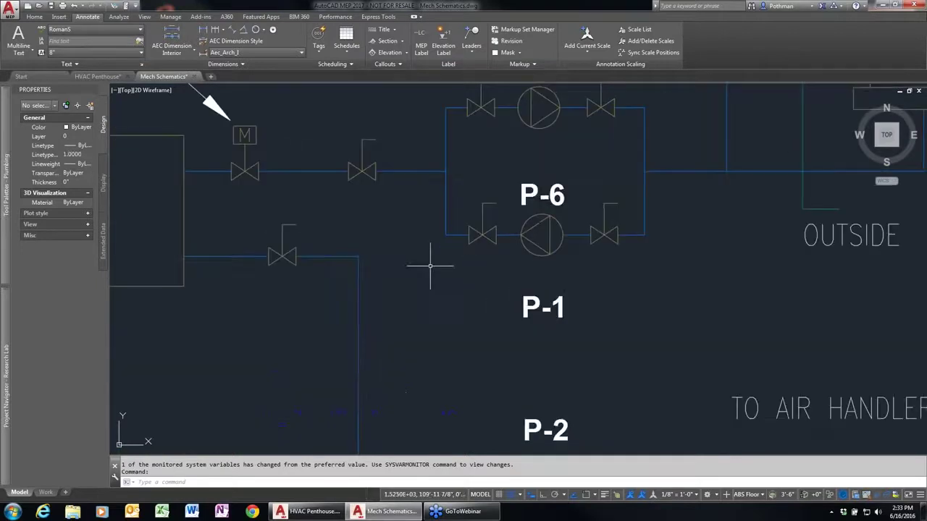
pyautogui.scroll(-2, 484, 293)
pyautogui.moveTo(509, 326)
pyautogui.mouseDown(button='middle')
pyautogui.moveTo(555, 297)
pyautogui.moveTo(570, 186)
pyautogui.mouseUp(button='middle')
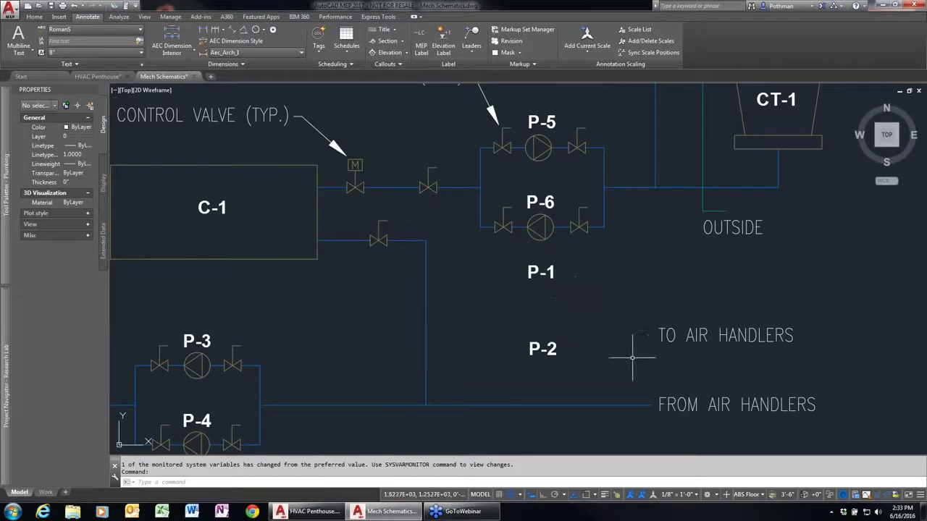
# Step: Draw the upper branch from the vertical pipe over P-1 toward the air handlers
pyautogui.click(427, 307)
pyautogui.rightClick(433, 310)
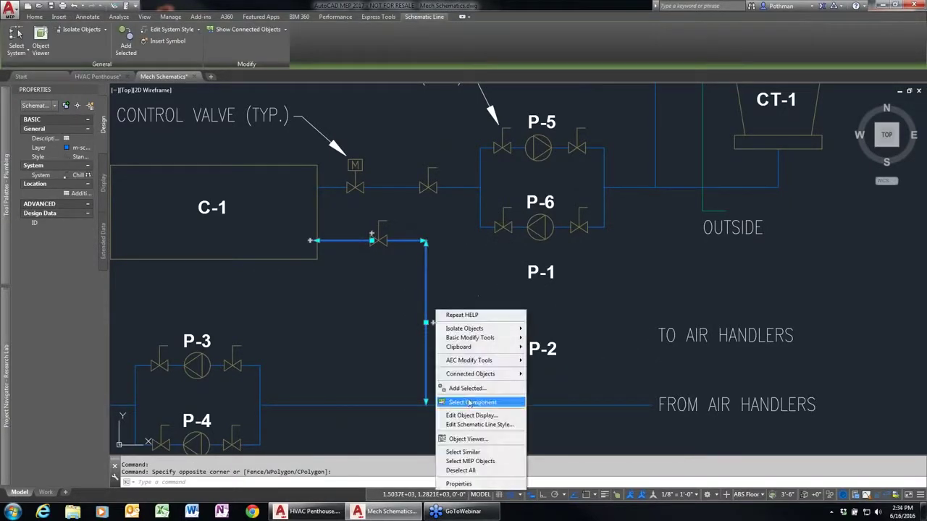
pyautogui.click(467, 389)
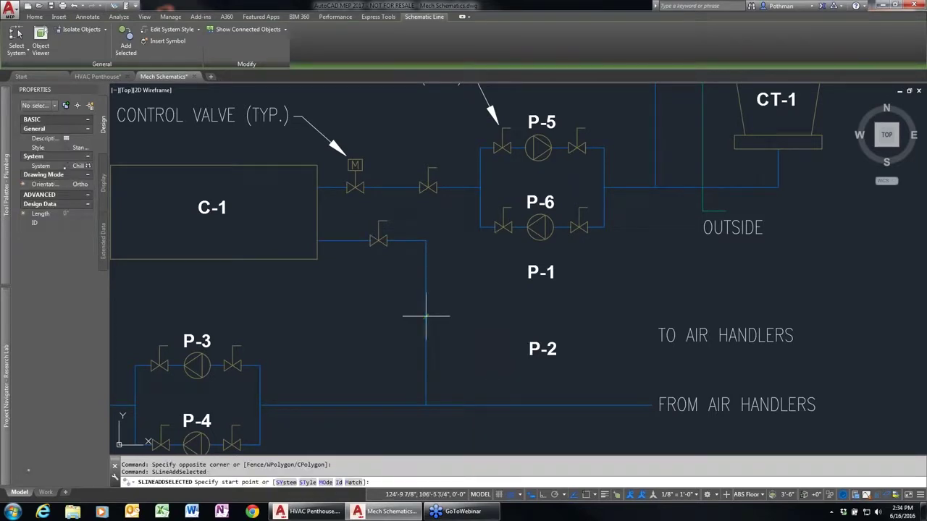
pyautogui.click(426, 316)
pyautogui.click(485, 315)
pyautogui.click(485, 275)
pyautogui.click(613, 275)
pyautogui.click(614, 313)
pyautogui.click(674, 313)
pyautogui.press('Return')
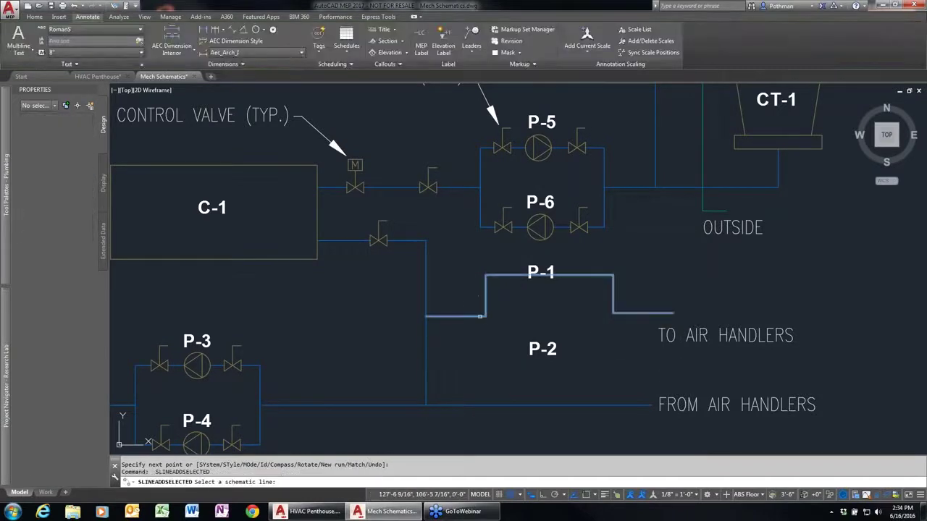
# Step: Draw the lower branch below P-2, reconnecting to the loop's right side
pyautogui.click(480, 316)
pyautogui.click(485, 358)
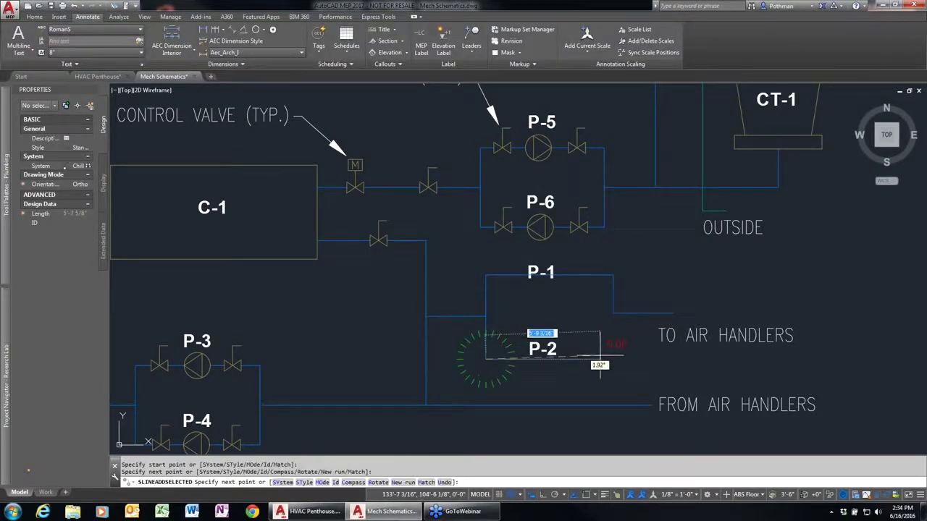
pyautogui.click(614, 358)
pyautogui.click(614, 313)
pyautogui.press('Return')
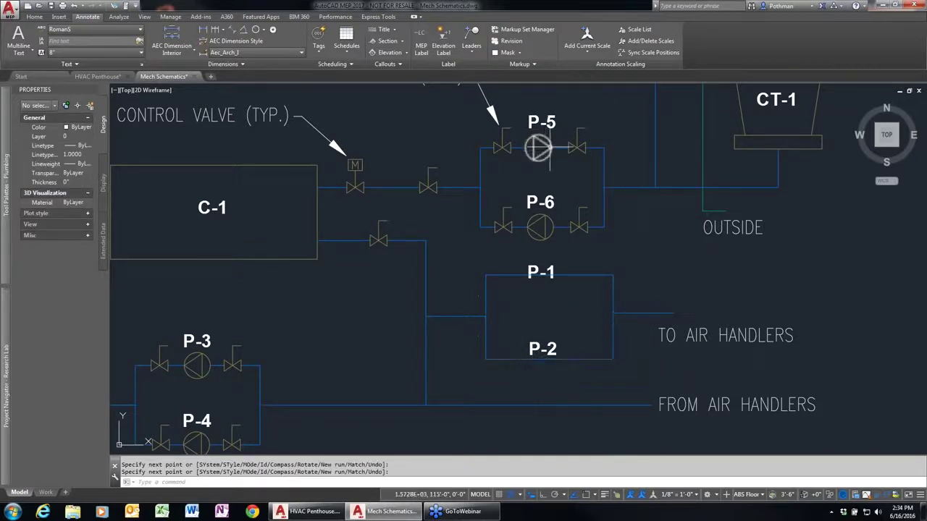
pyautogui.click(540, 148)
pyautogui.rightClick(530, 144)
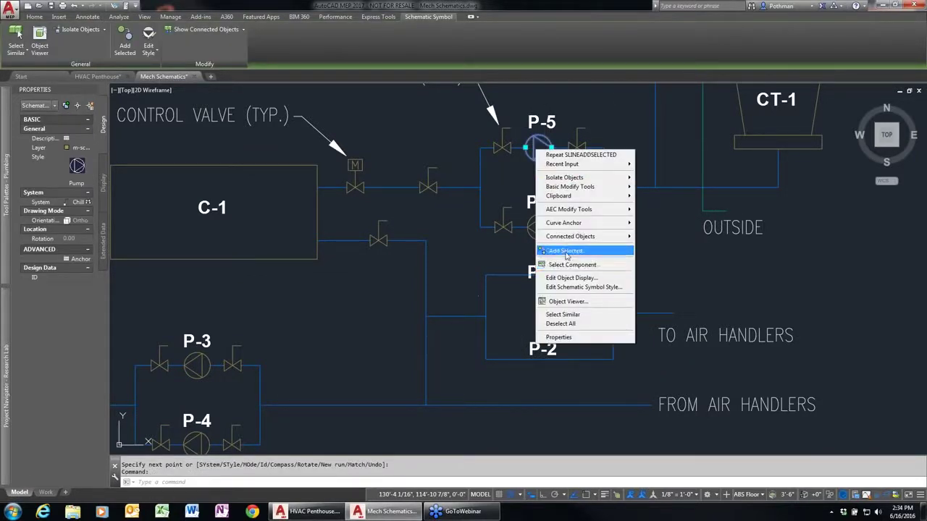
# Step: Insert P-5-style pumps on the P-1 branch and, rotated 180°, on the P-2 branch
pyautogui.click(558, 270)
pyautogui.click(545, 274)
pyautogui.press('Return')
pyautogui.click(551, 362)
pyautogui.click(471, 371)
pyautogui.press('Return')
# Step: Add gate valves left and right of P-1 and left of P-2
pyautogui.click(502, 148)
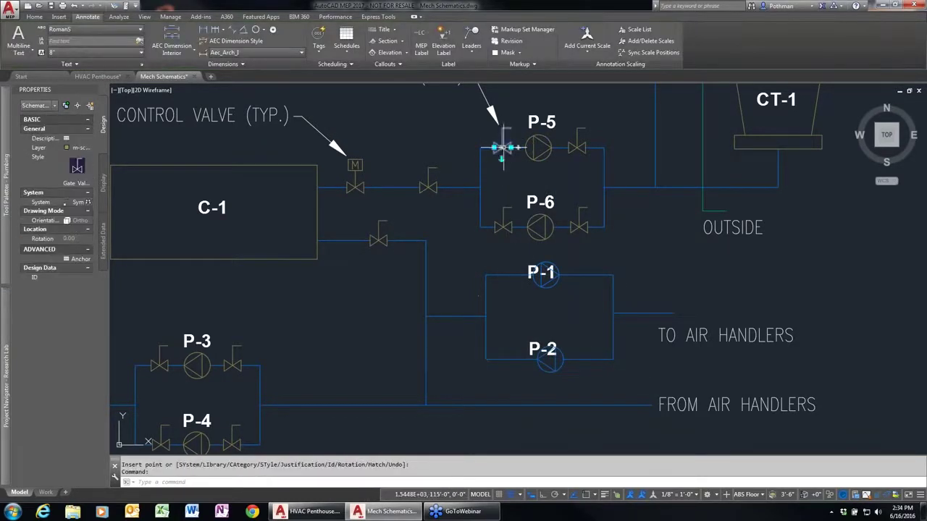
pyautogui.rightClick(502, 149)
pyautogui.click(535, 256)
pyautogui.click(509, 273)
pyautogui.press('Return')
pyautogui.click(587, 274)
pyautogui.press('Return')
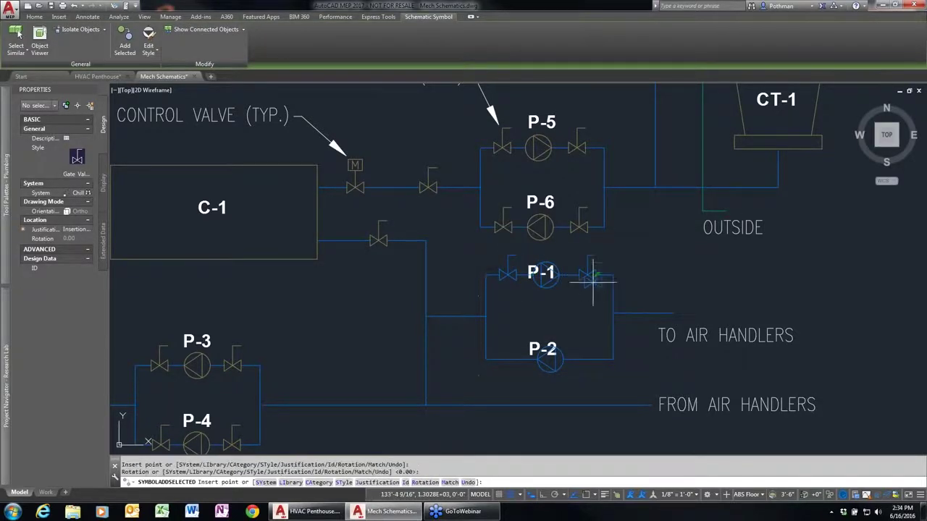
pyautogui.click(506, 358)
pyautogui.press('Return')
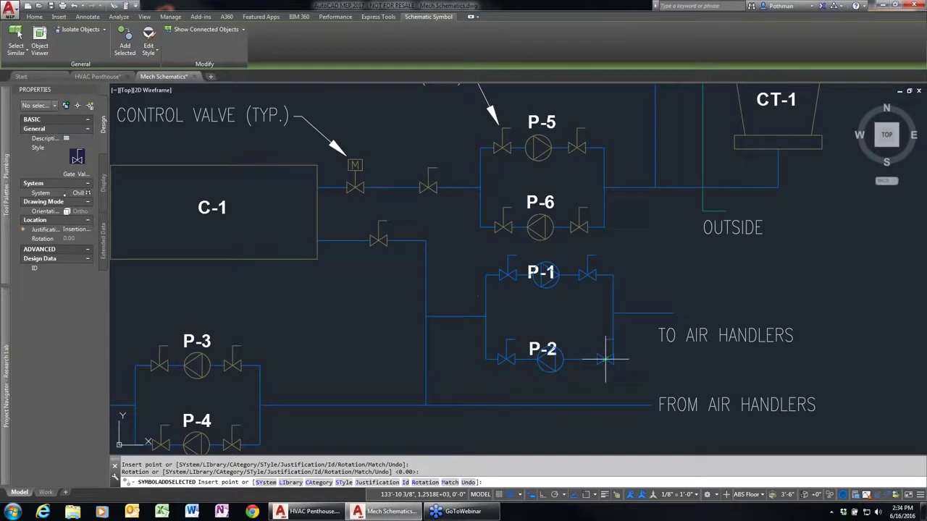
pyautogui.press('Escape')
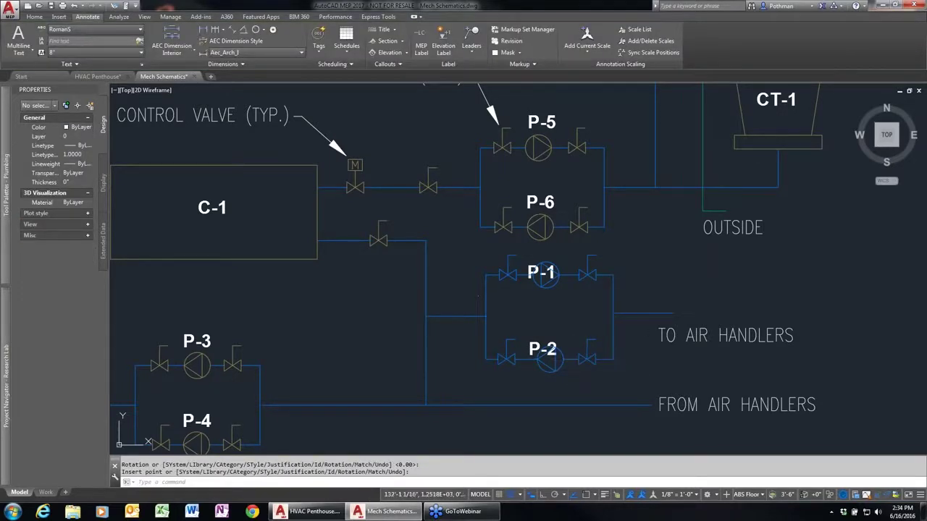
# Step: Adjust the P-2 loop's bottom segment position and recenter the whole schematic
pyautogui.click(550, 359)
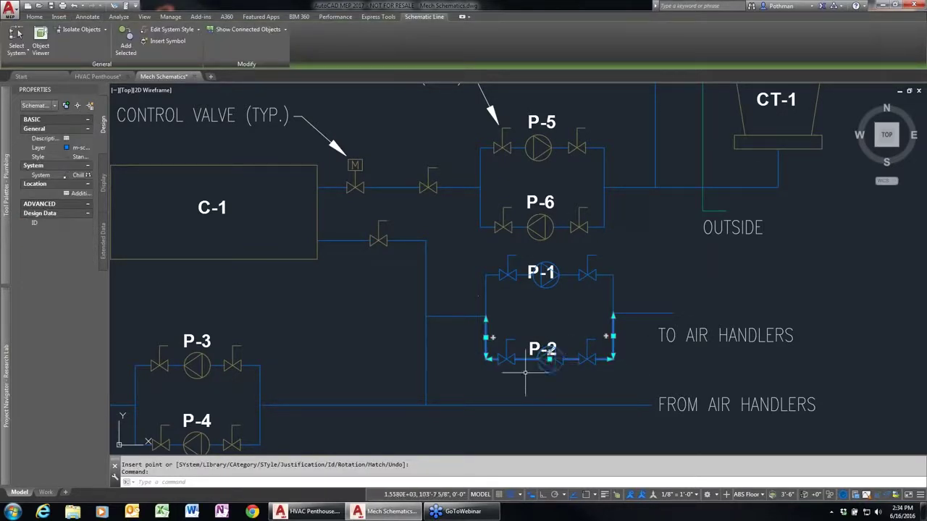
pyautogui.click(550, 360)
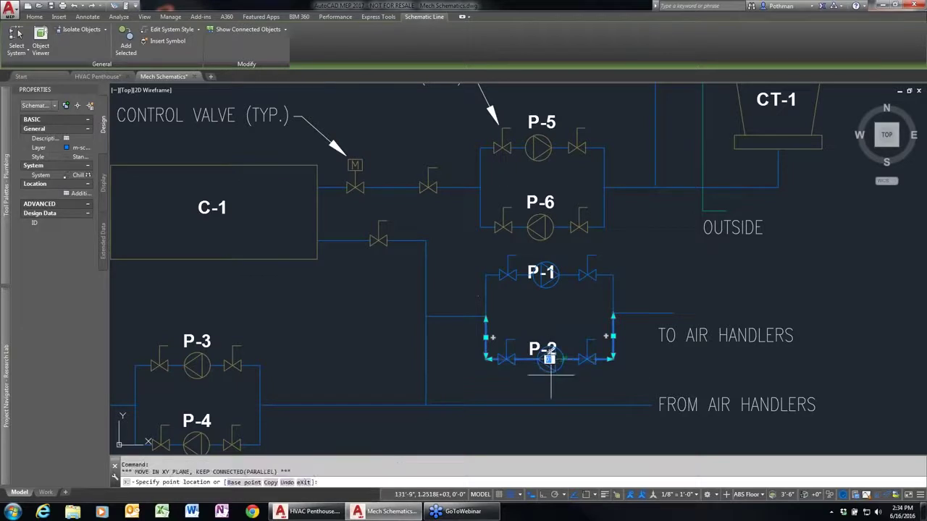
pyautogui.click(551, 378)
pyautogui.click(551, 378)
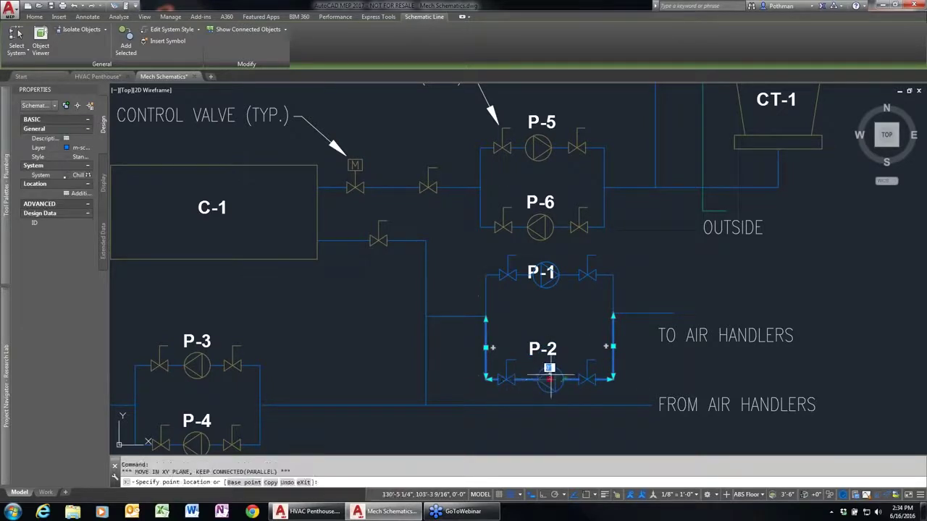
pyautogui.click(548, 380)
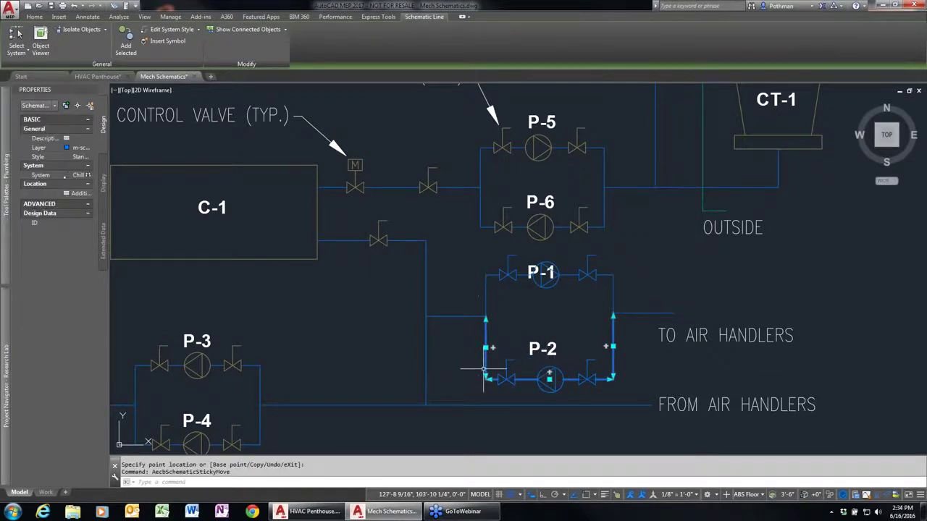
pyautogui.click(550, 378)
pyautogui.click(509, 362)
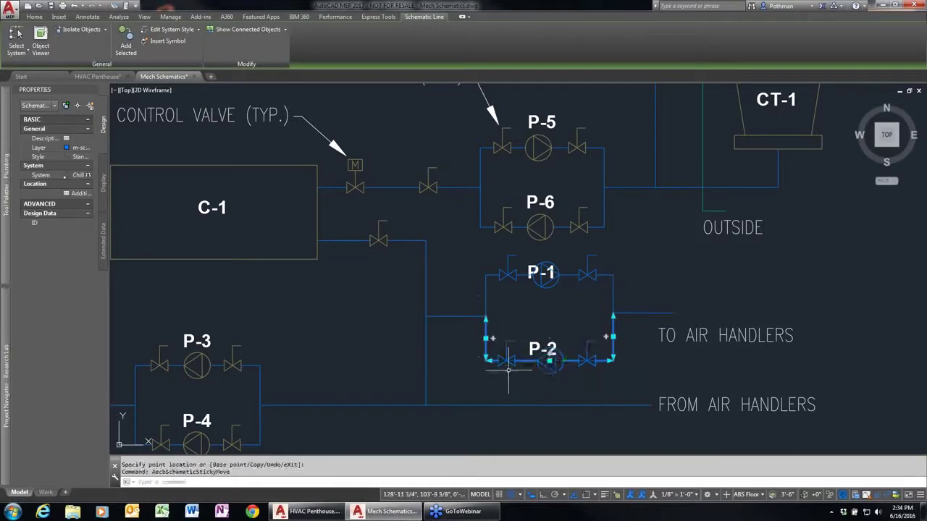
pyautogui.press('Escape')
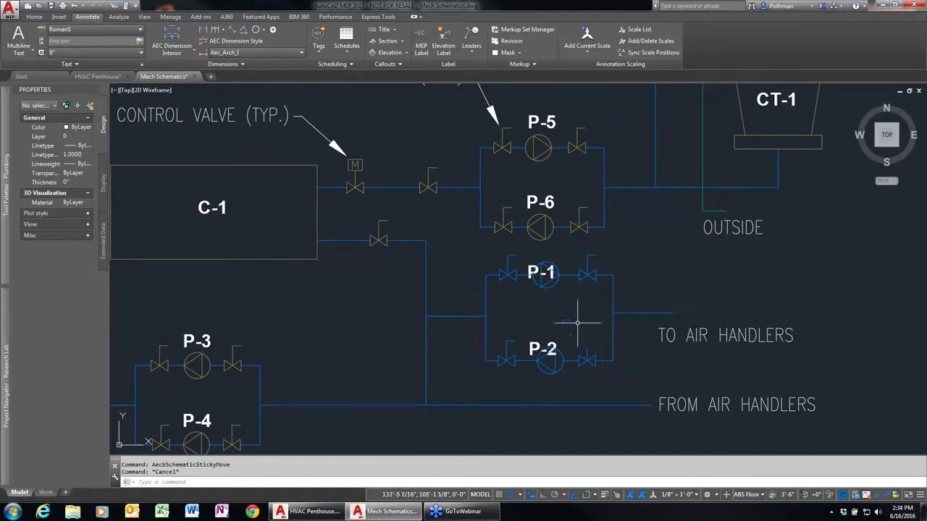
pyautogui.scroll(-2, 323, 353)
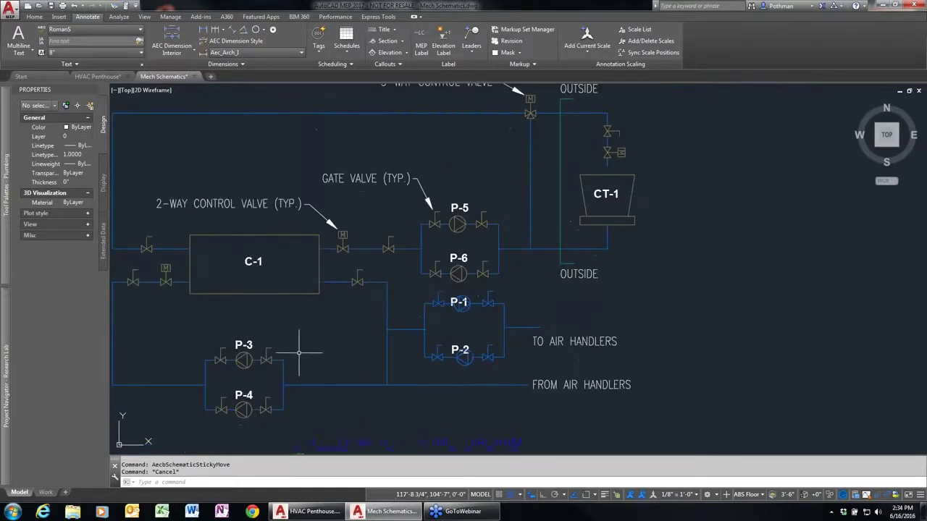
pyautogui.moveTo(298, 353); pyautogui.dragTo(390, 350, button='middle')
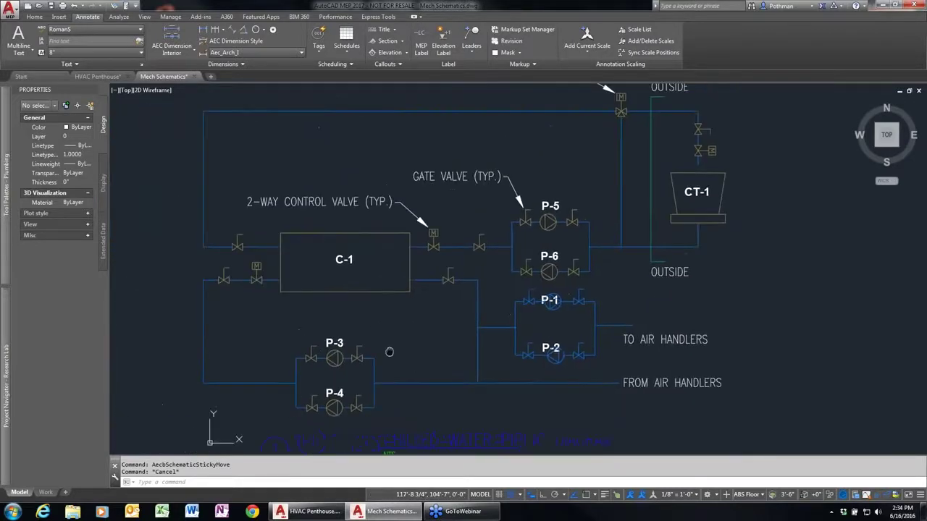
# Step: Close Mech Schematics without saving and open the Plbg Schematic drawing
pyautogui.click(194, 76)
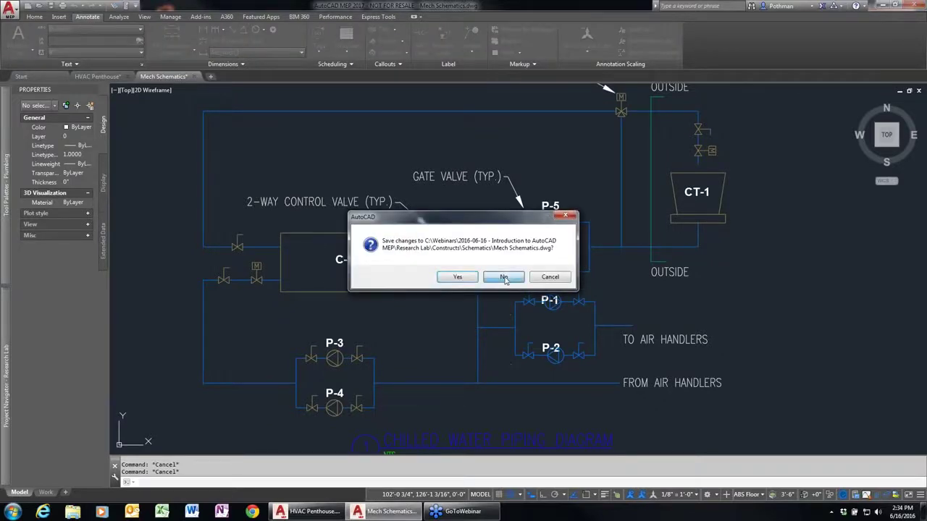
pyautogui.click(505, 278)
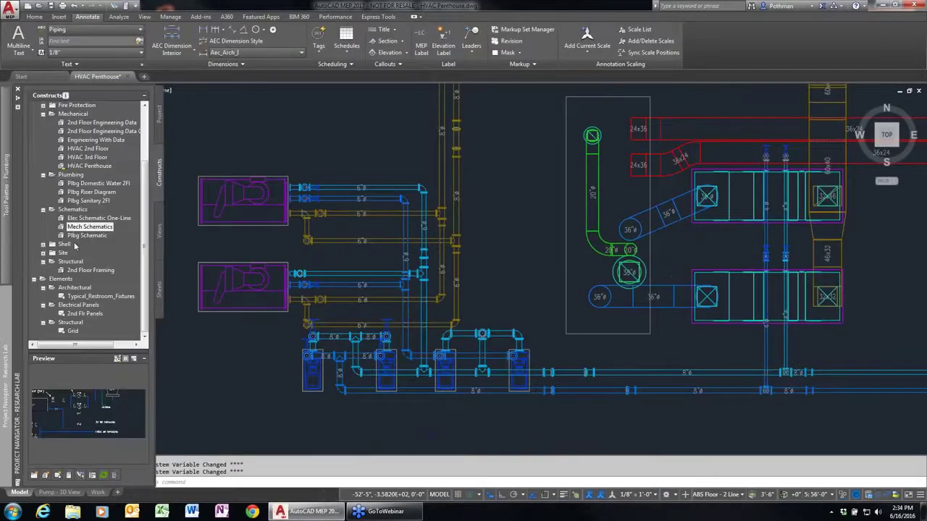
pyautogui.doubleClick(84, 236)
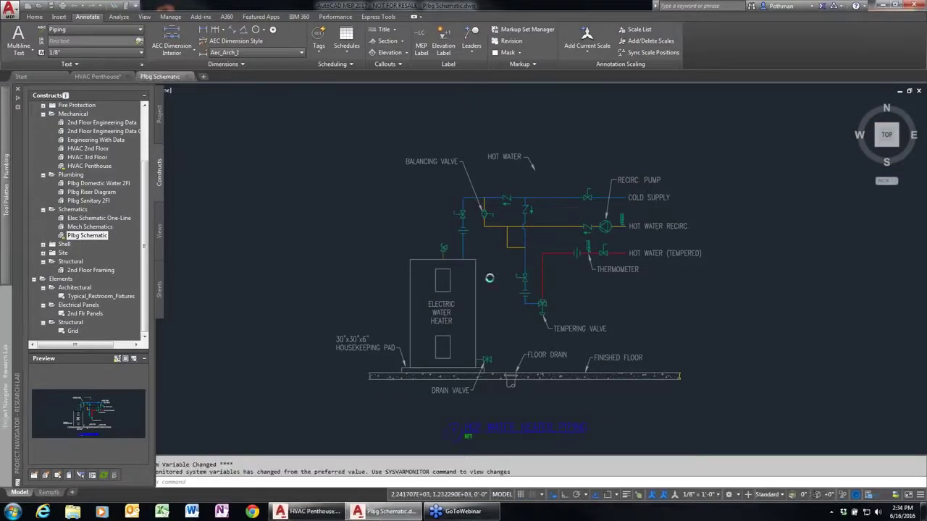
pyautogui.scroll(5, 489, 226)
# Step: Inspect the top pipe run's schematic line style settings, then cancel without changes
pyautogui.click(645, 139)
pyautogui.click(646, 142)
pyautogui.rightClick(645, 145)
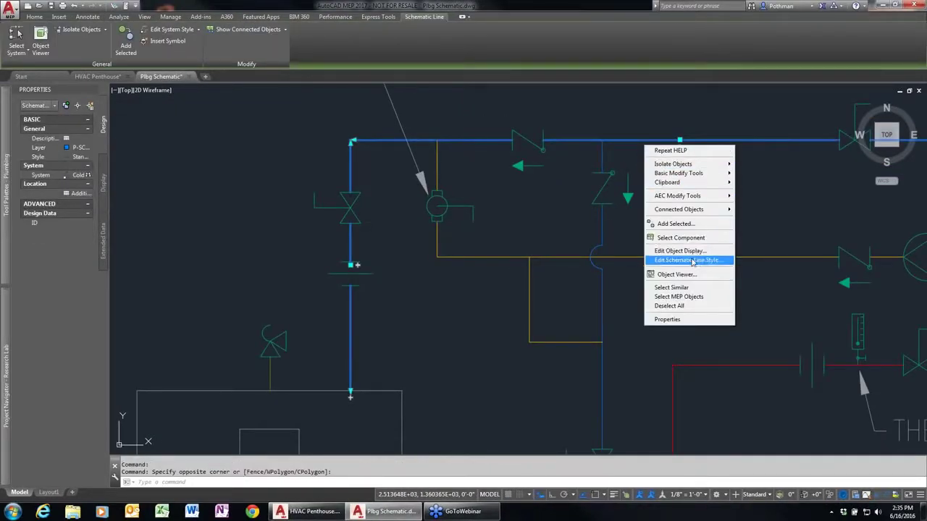
pyautogui.click(692, 261)
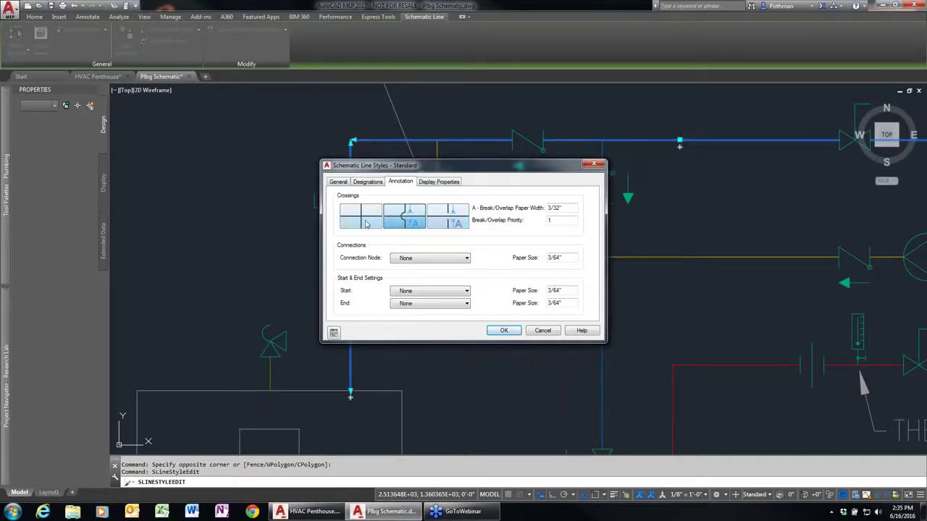
pyautogui.click(541, 331)
pyautogui.scroll(2, 364, 289)
pyautogui.scroll(3, 338, 265)
pyautogui.scroll(-2, 381, 355)
pyautogui.scroll(-2, 366, 304)
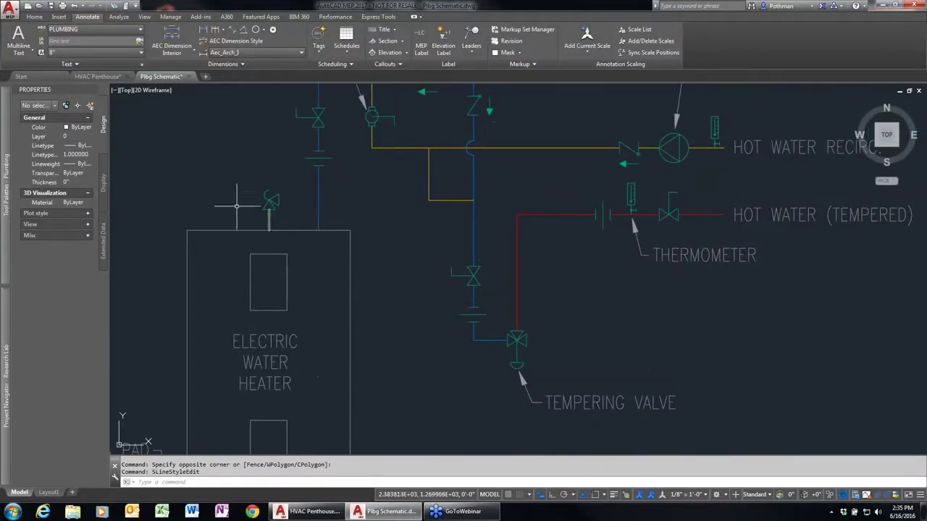
# Step: Draw a matching schematic line from the pressure relief valve down to the floor drain
pyautogui.moveTo(275, 205); pyautogui.dragTo(247, 221)
pyautogui.rightClick(248, 220)
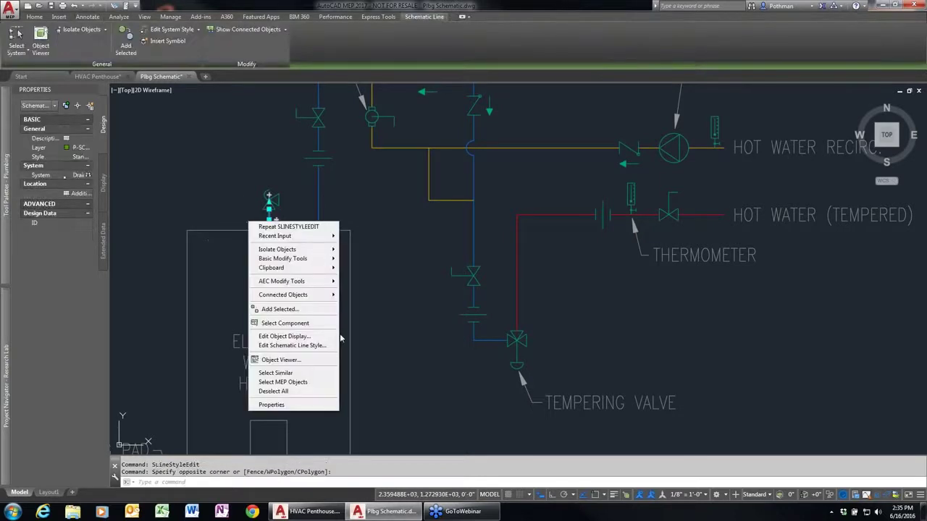
pyautogui.click(282, 308)
pyautogui.click(279, 198)
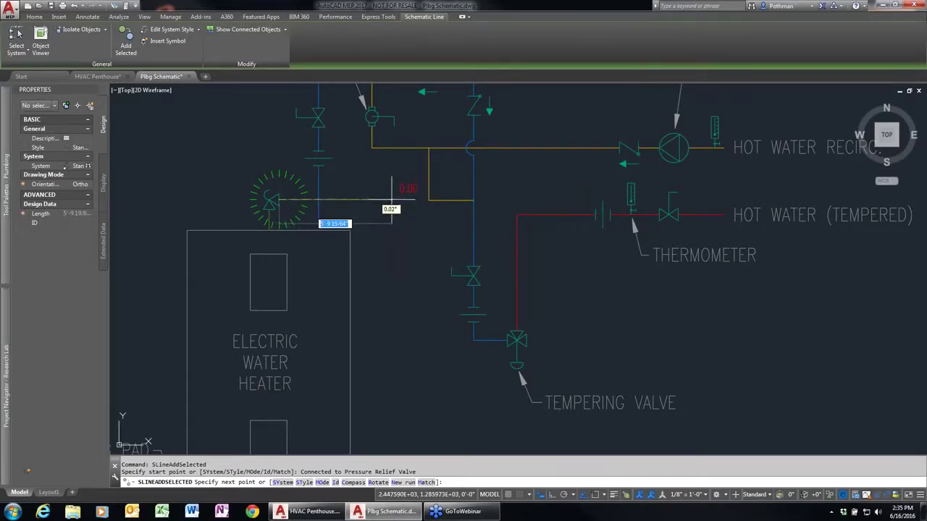
pyautogui.click(392, 199)
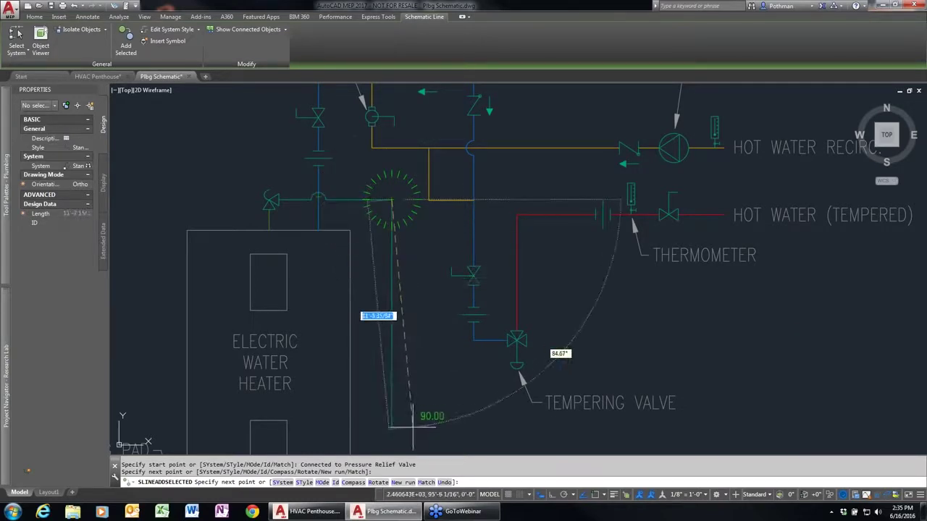
pyautogui.moveTo(403, 431); pyautogui.dragTo(388, 242, button='middle')
pyautogui.scroll(4, 389, 244)
pyautogui.scroll(-1, 368, 254)
pyautogui.click(436, 253)
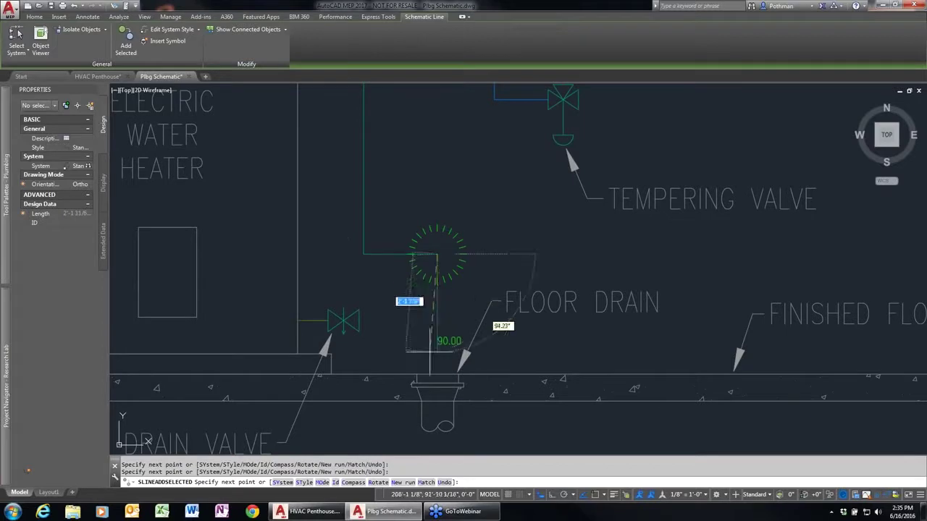
pyautogui.click(436, 373)
pyautogui.press('Return')
# Step: Review the new line against the recirc piping, then close the Plbg Schematic drawing
pyautogui.scroll(-4, 424, 304)
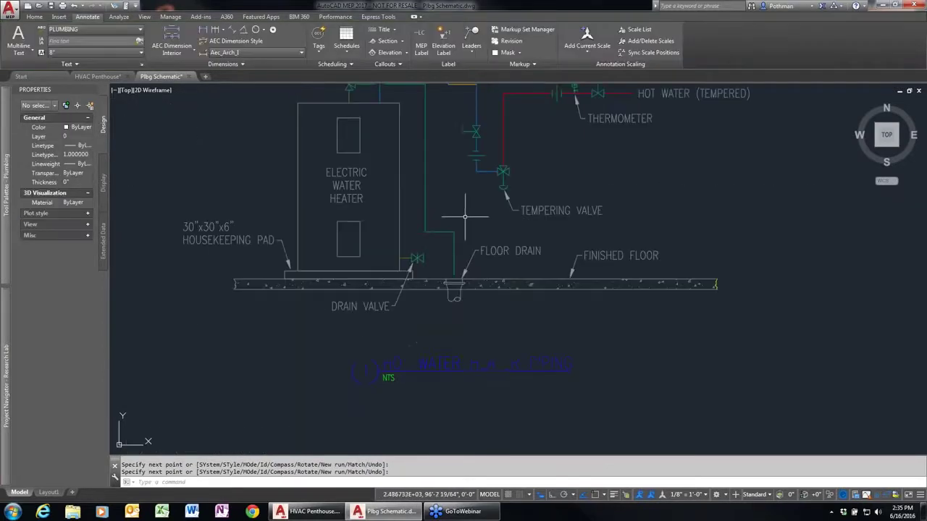
pyautogui.moveTo(479, 173); pyautogui.dragTo(426, 305, button='middle')
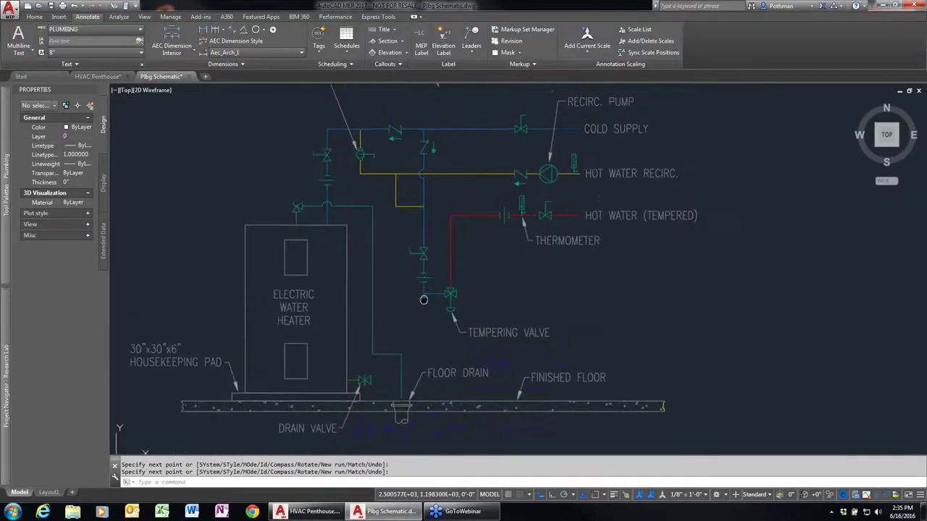
pyautogui.click(346, 215)
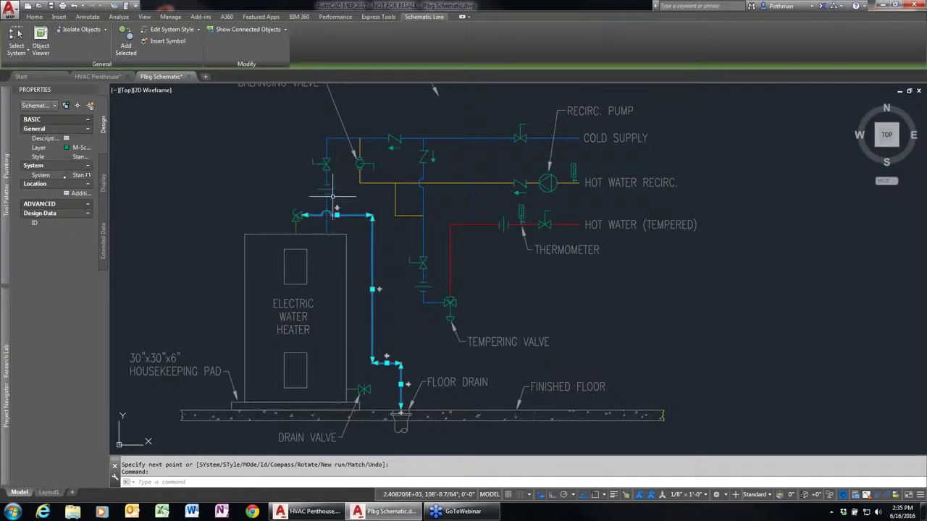
pyautogui.press('Escape')
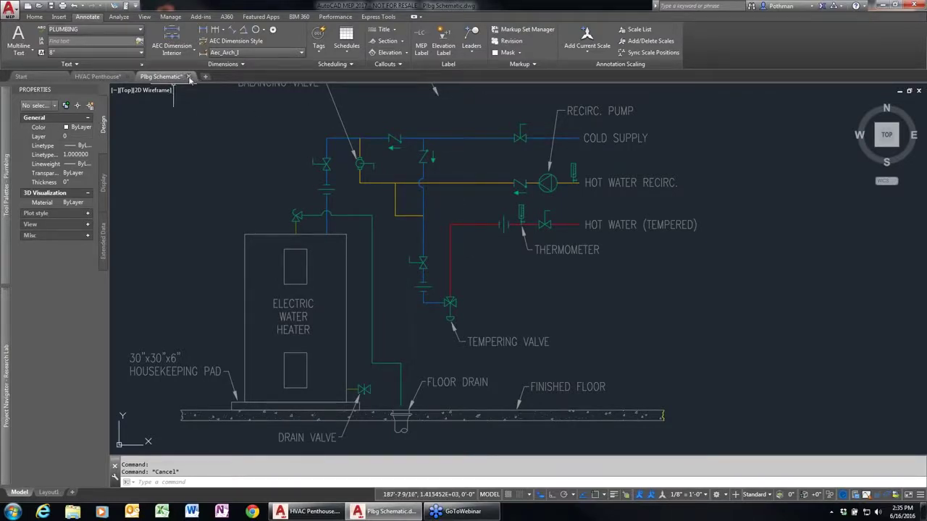
pyautogui.click(188, 77)
# Step: Discard plumbing changes, open Lighting 2nd Floor from Constructs, and zoom into corridor fixtures
pyautogui.click(499, 278)
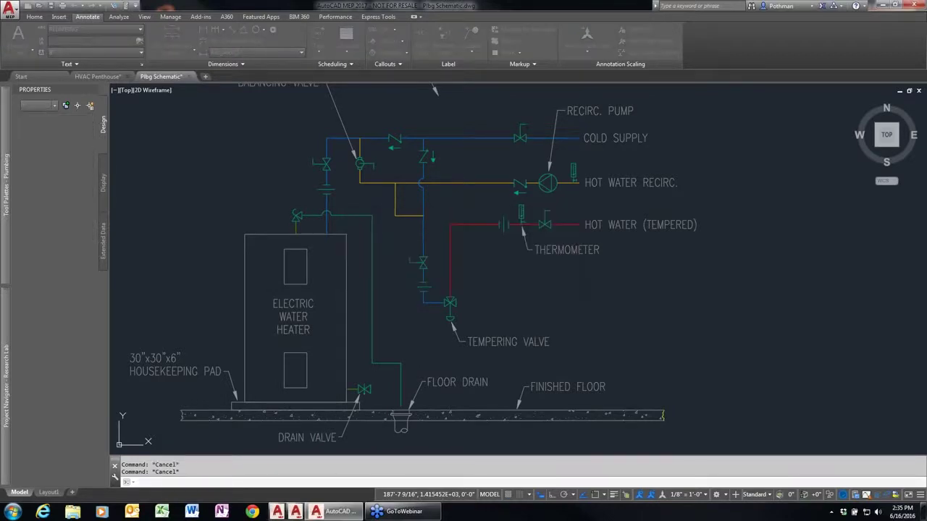
pyautogui.click(4, 353)
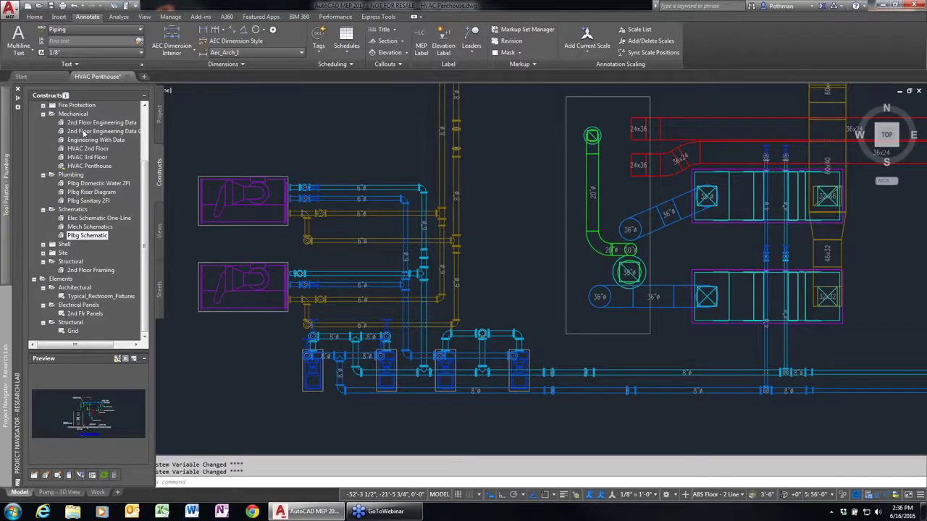
pyautogui.click(143, 106)
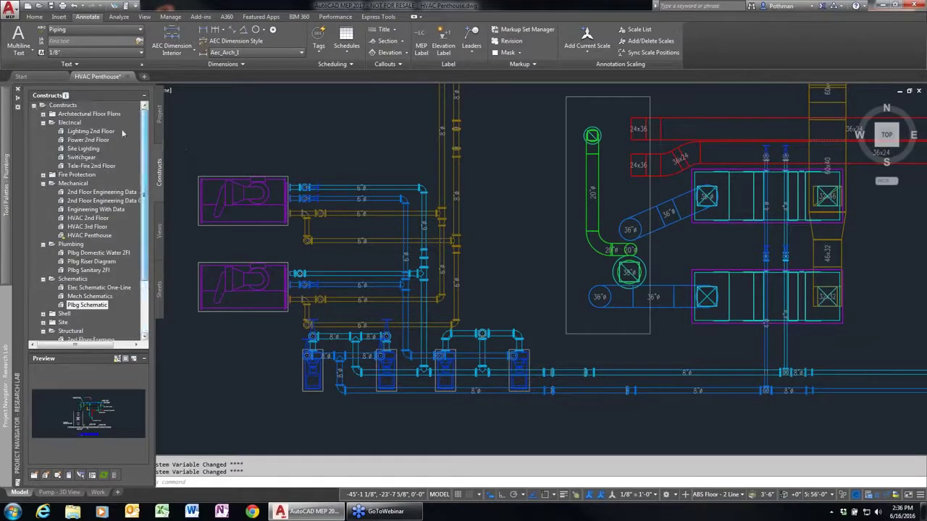
pyautogui.doubleClick(95, 132)
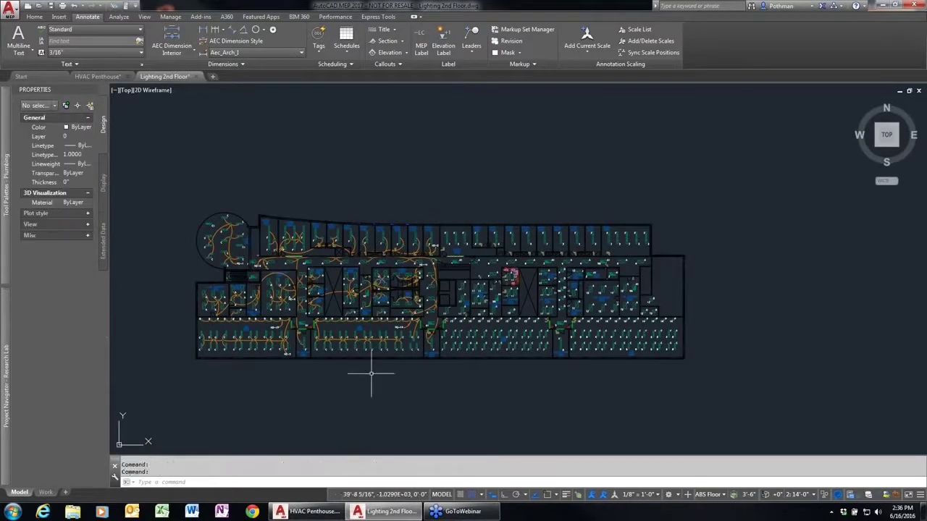
pyautogui.moveTo(422, 370); pyautogui.dragTo(457, 355, button='middle')
pyautogui.scroll(4, 457, 355)
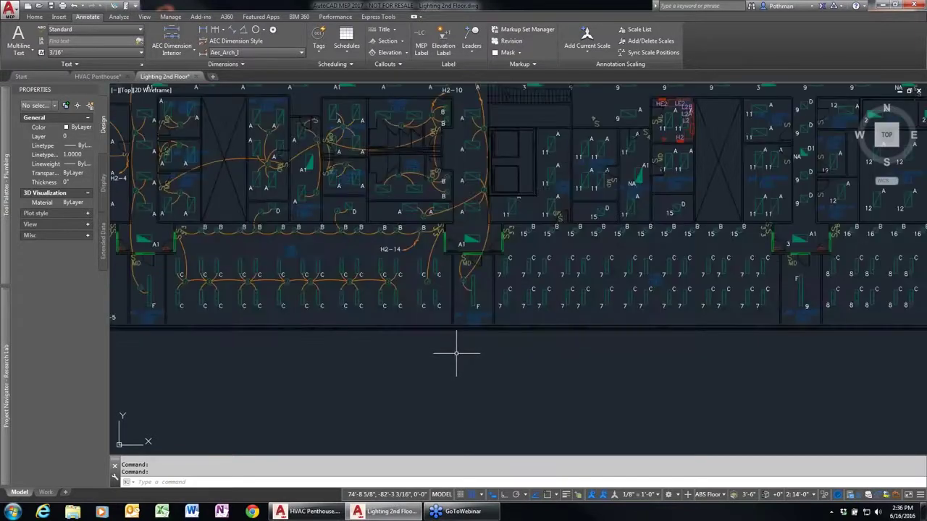
pyautogui.moveTo(481, 335)
pyautogui.mouseDown(button='middle')
pyautogui.moveTo(513, 399)
pyautogui.moveTo(497, 430)
pyautogui.mouseUp(button='middle')
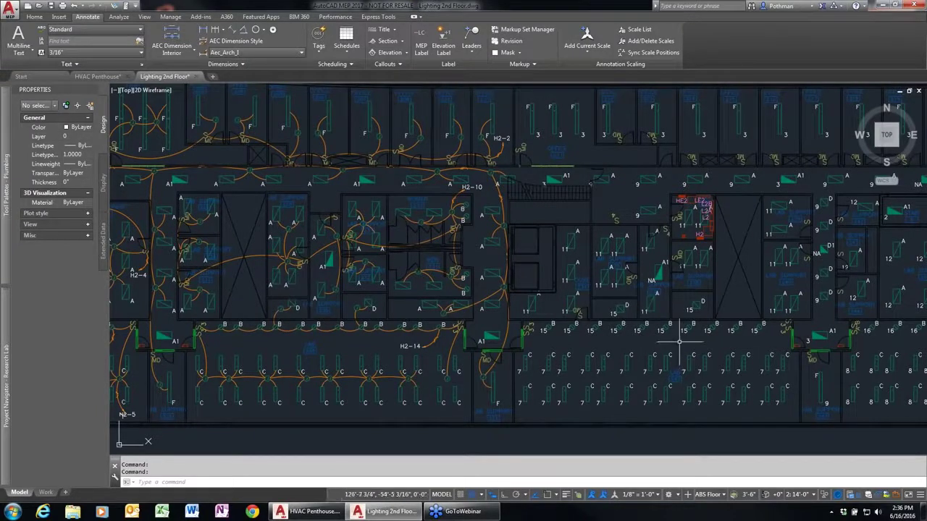
pyautogui.scroll(2, 533, 371)
pyautogui.click(520, 366)
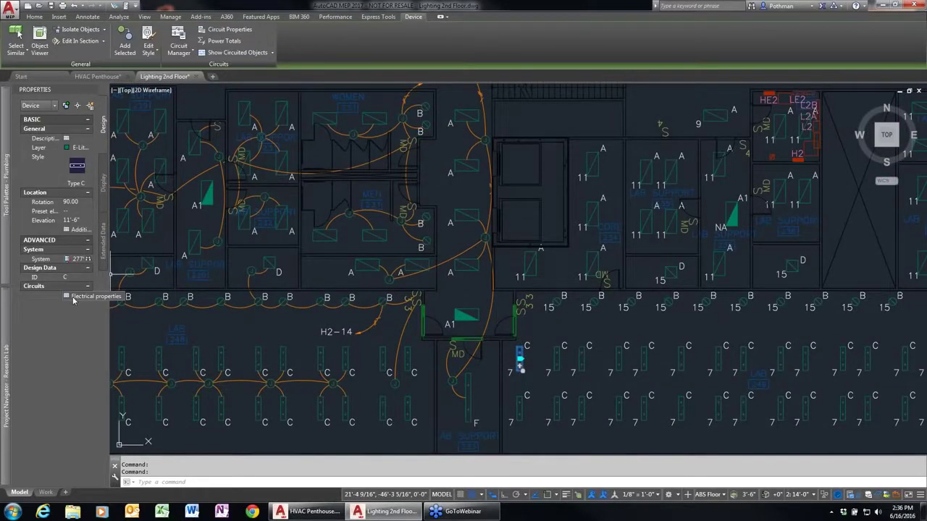
pyautogui.click(73, 299)
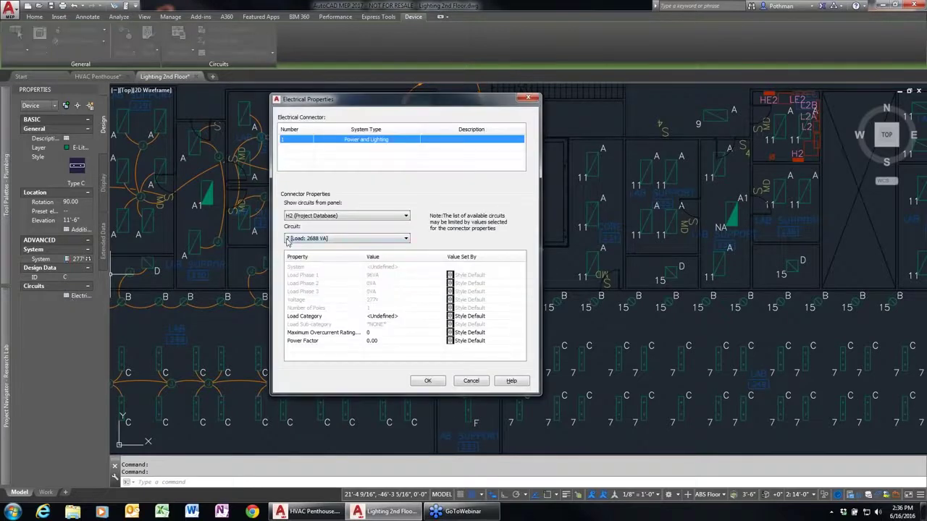
pyautogui.click(384, 277)
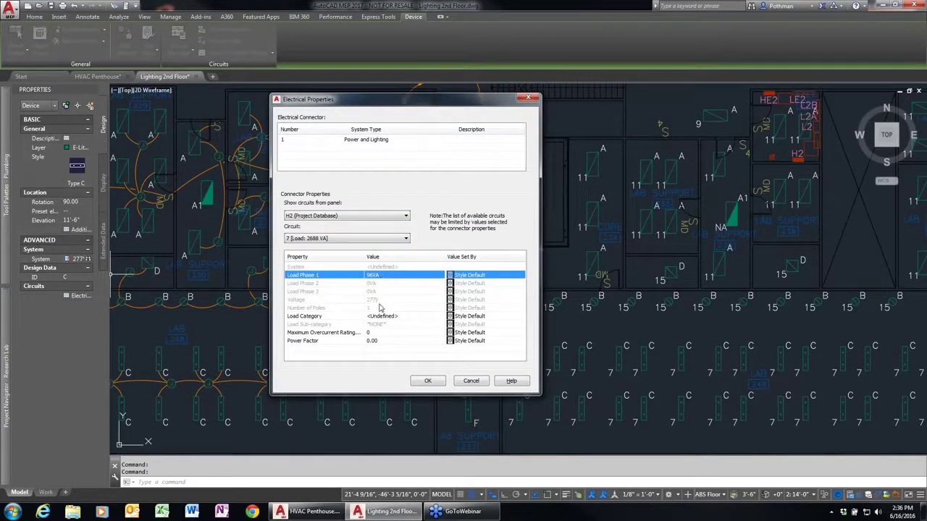
pyautogui.click(375, 310)
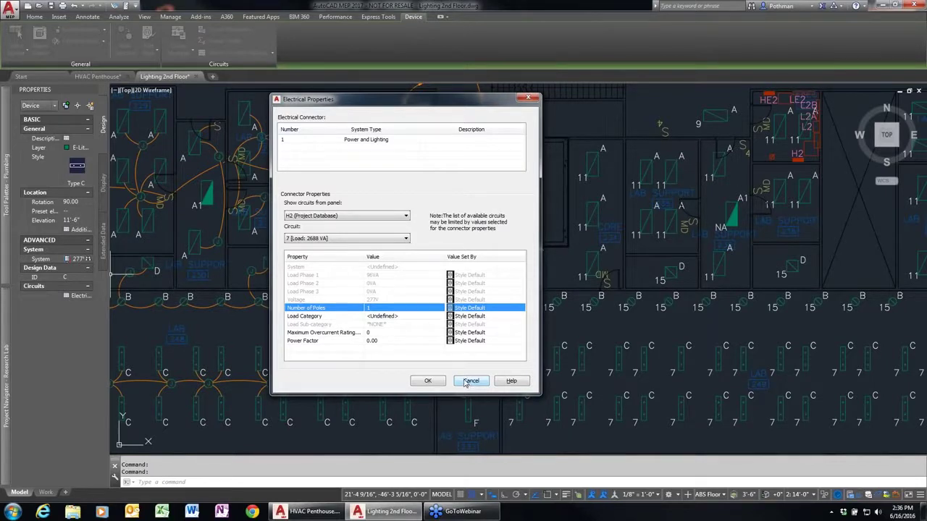
pyautogui.click(469, 382)
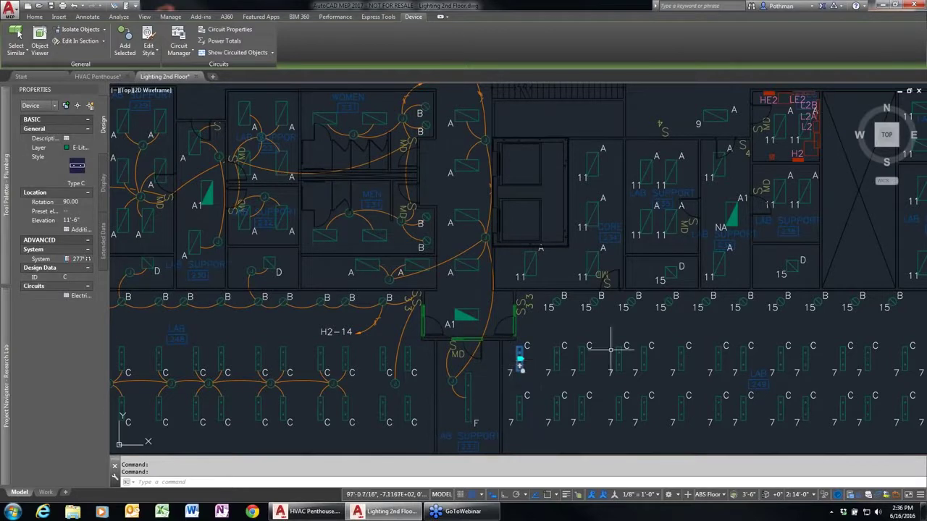
pyautogui.click(149, 34)
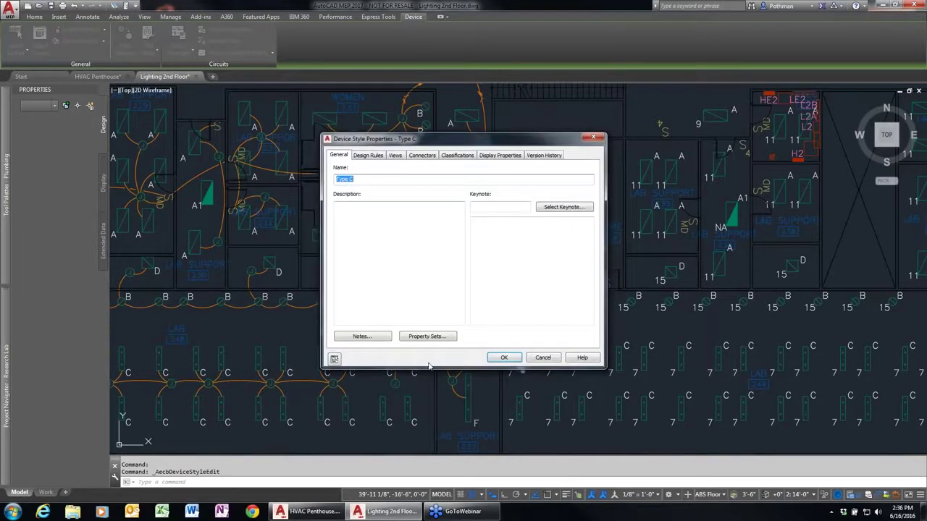
pyautogui.click(422, 157)
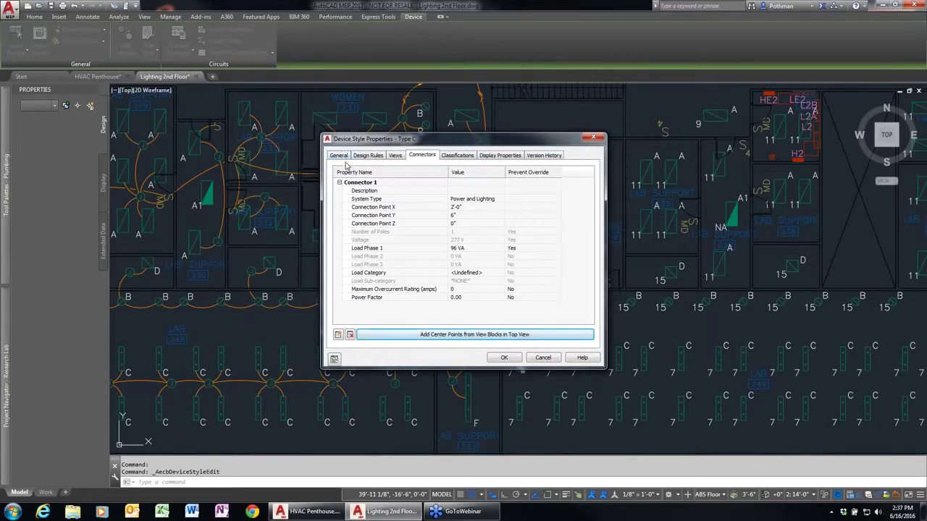
pyautogui.click(544, 358)
pyautogui.scroll(3, 500, 331)
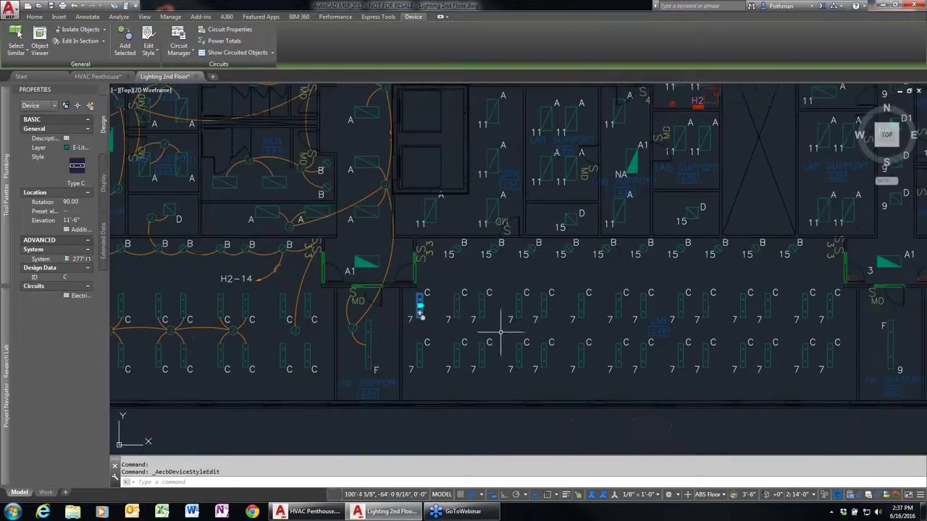
pyautogui.click(171, 16)
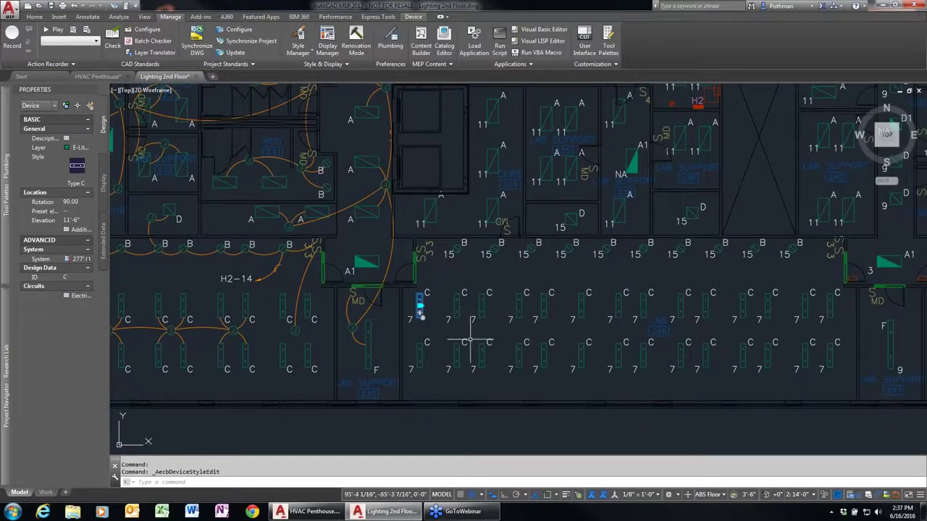
# Step: Clear the selection, switch to the Electrical workspace, and show the Manage tab
pyautogui.press('Escape')
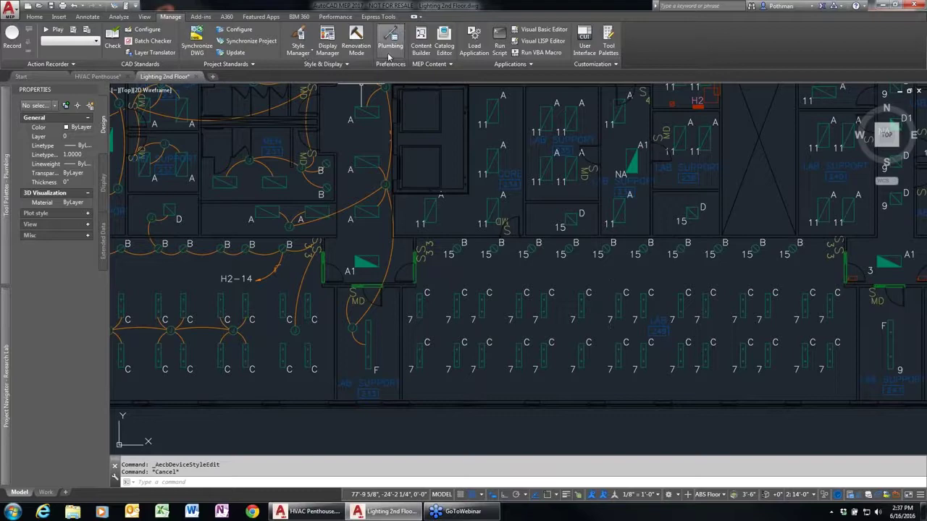
pyautogui.click(677, 497)
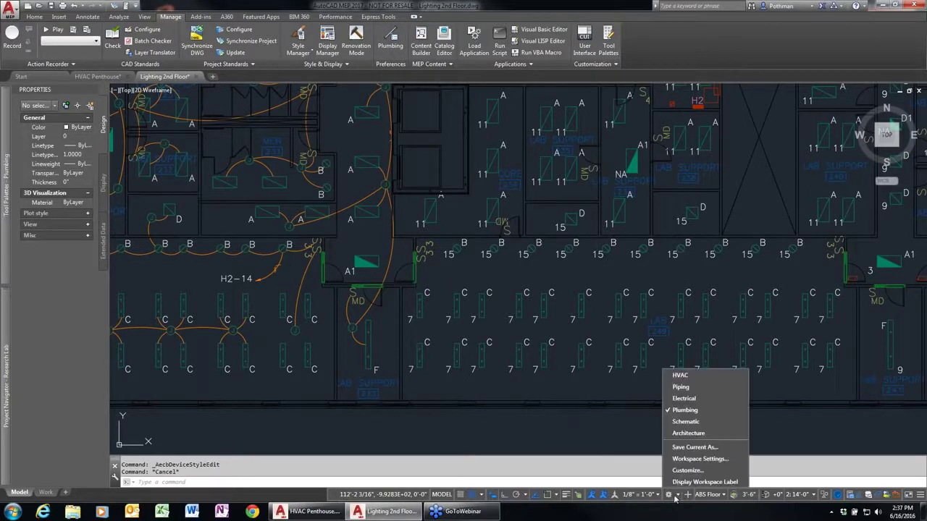
pyautogui.click(681, 400)
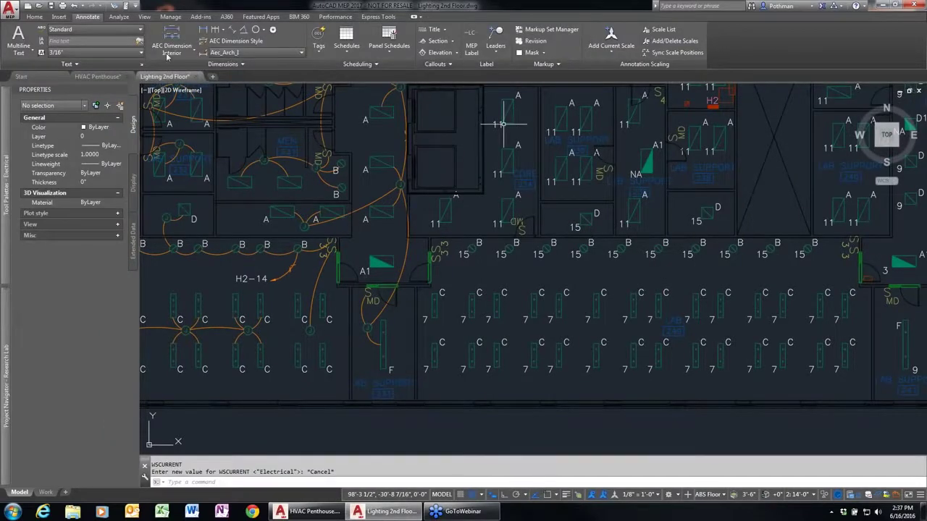
pyautogui.click(171, 18)
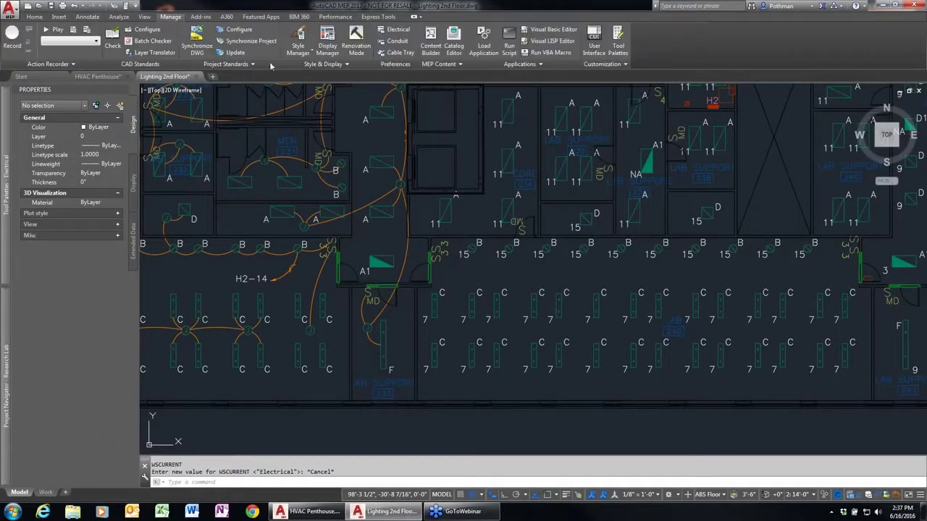
pyautogui.click(396, 31)
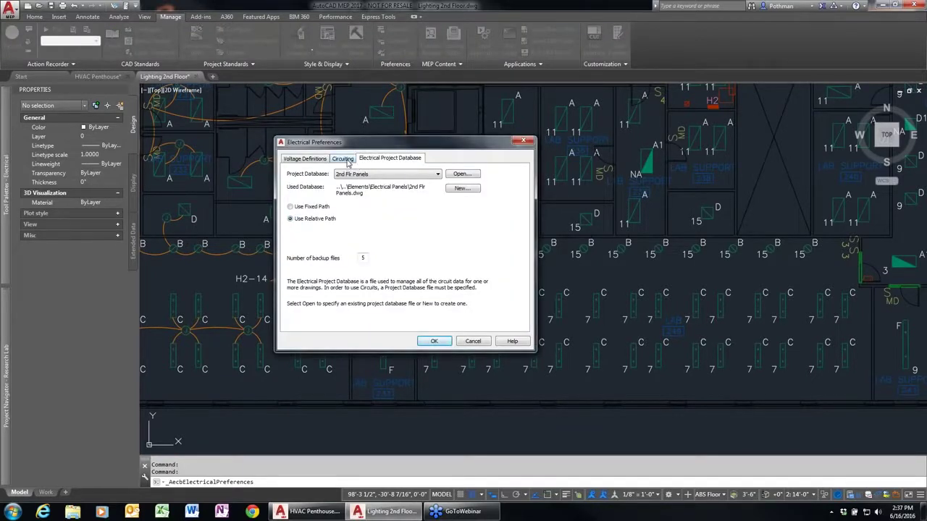
pyautogui.click(322, 161)
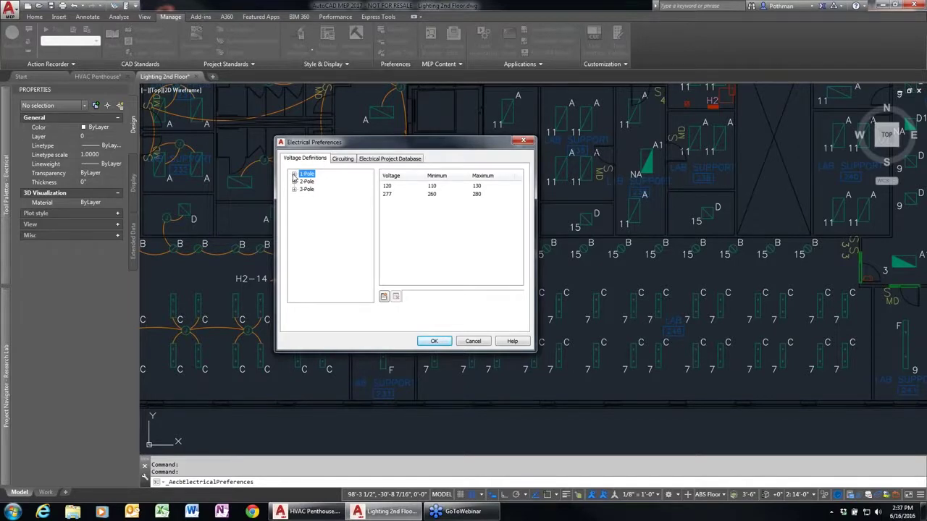
pyautogui.click(294, 176)
pyautogui.click(313, 182)
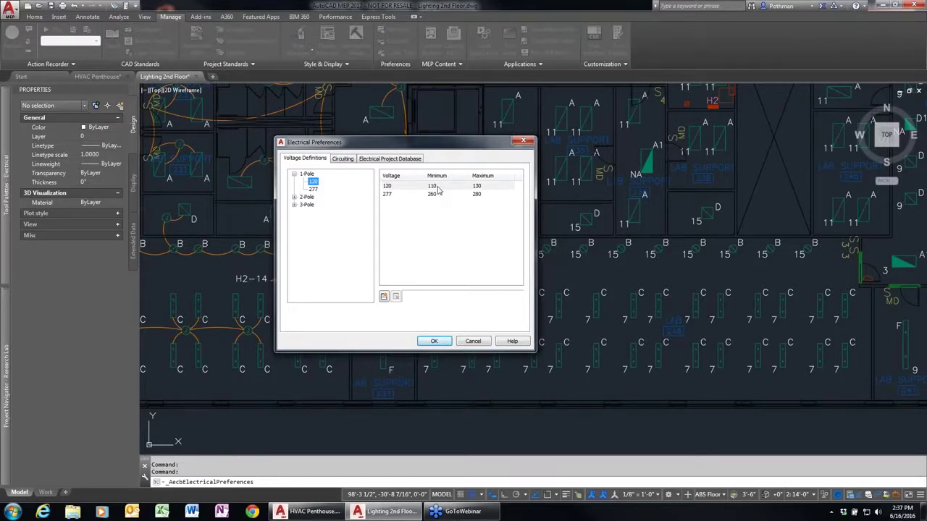
pyautogui.doubleClick(437, 187)
pyautogui.doubleClick(487, 187)
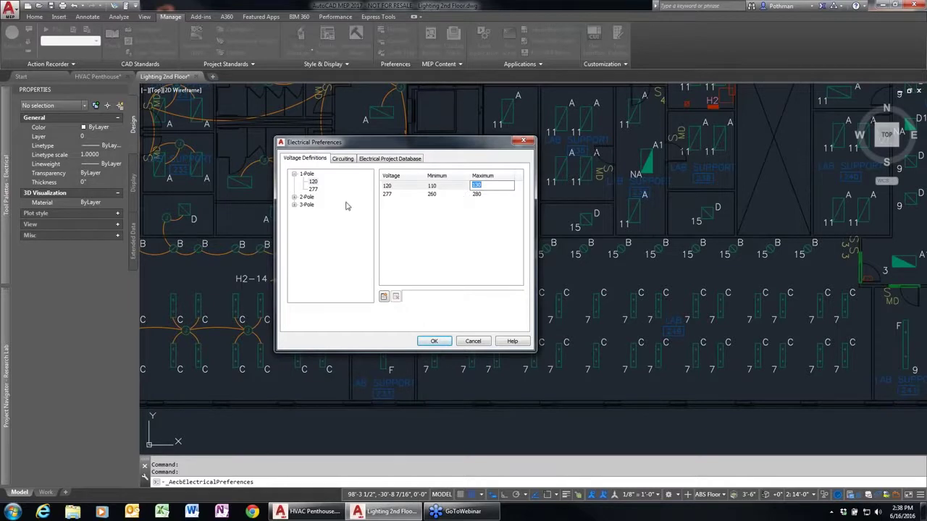
pyautogui.click(351, 160)
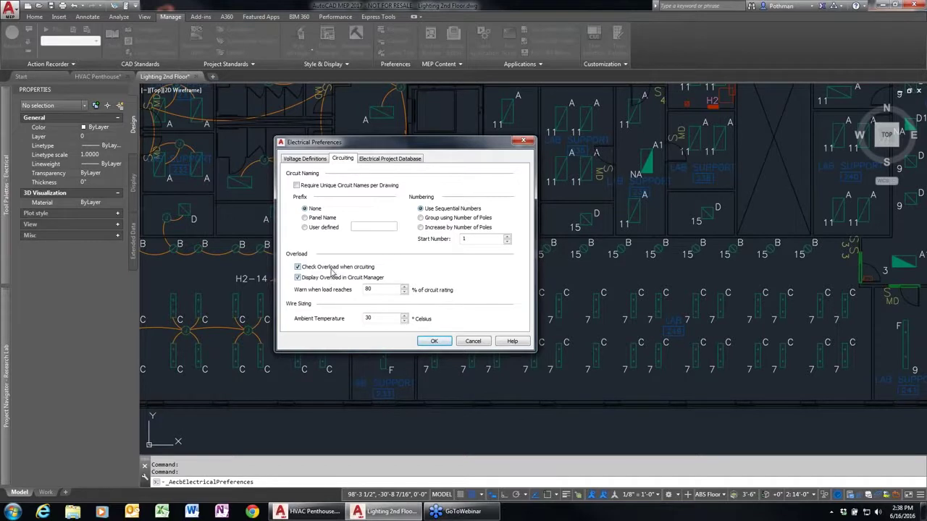
pyautogui.moveTo(377, 287); pyautogui.dragTo(354, 287)
pyautogui.click(411, 161)
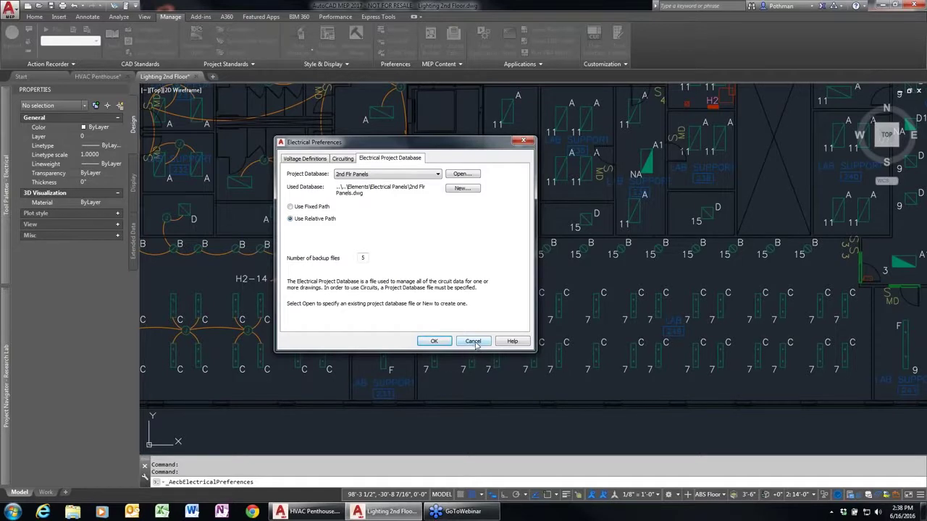
pyautogui.click(473, 342)
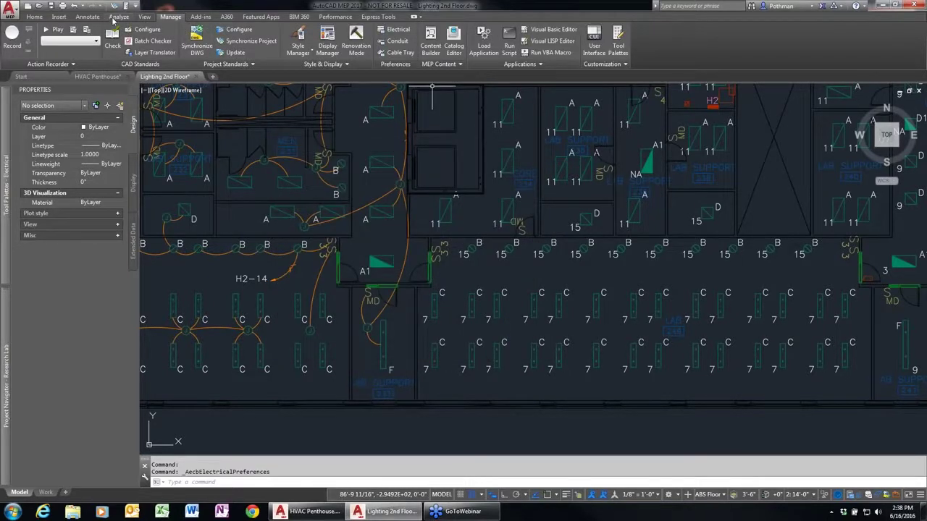
# Step: Glance at the Circuit Manager, then check a Type C fixture's electrical connection properties unchanged
pyautogui.click(117, 17)
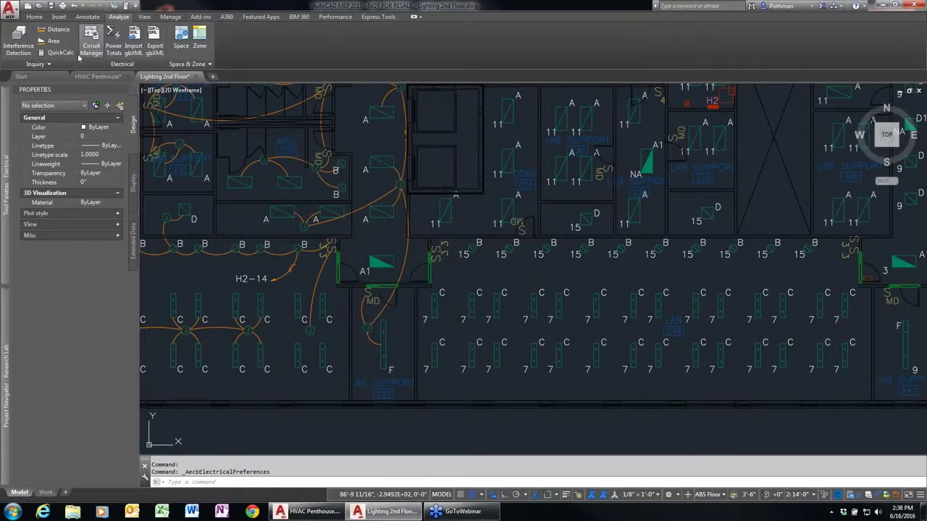
pyautogui.click(91, 44)
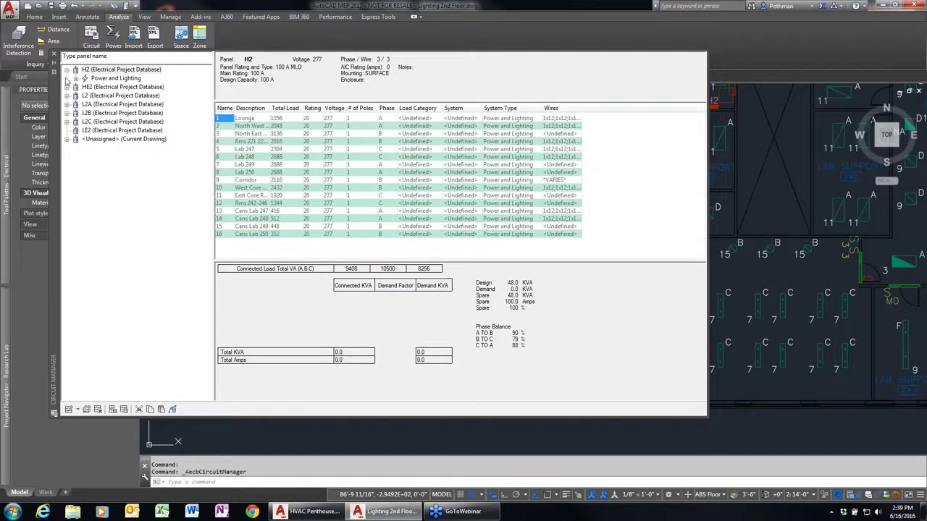
pyautogui.click(53, 53)
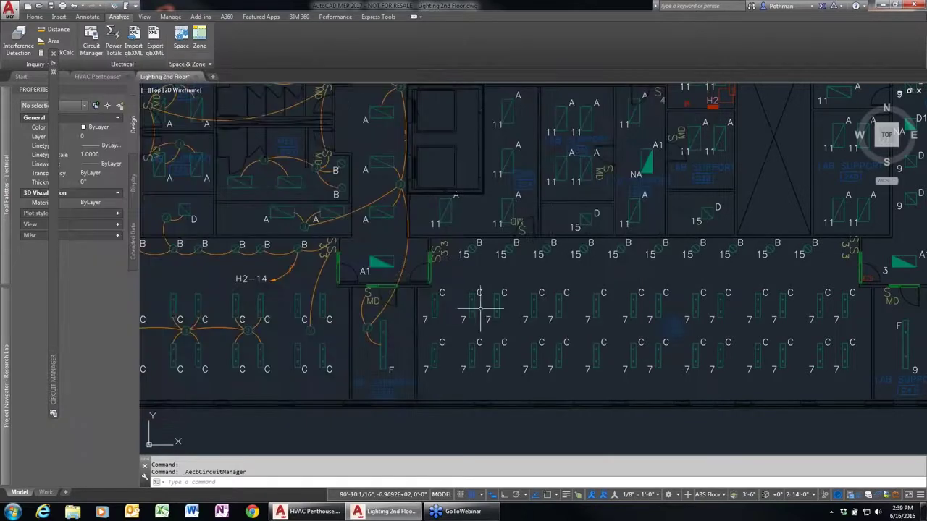
pyautogui.click(434, 302)
pyautogui.click(391, 326)
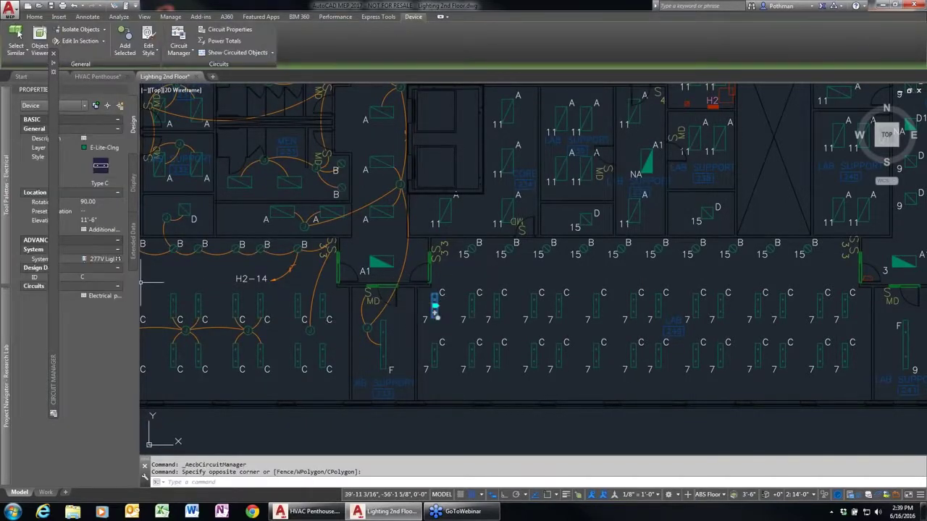
pyautogui.click(115, 298)
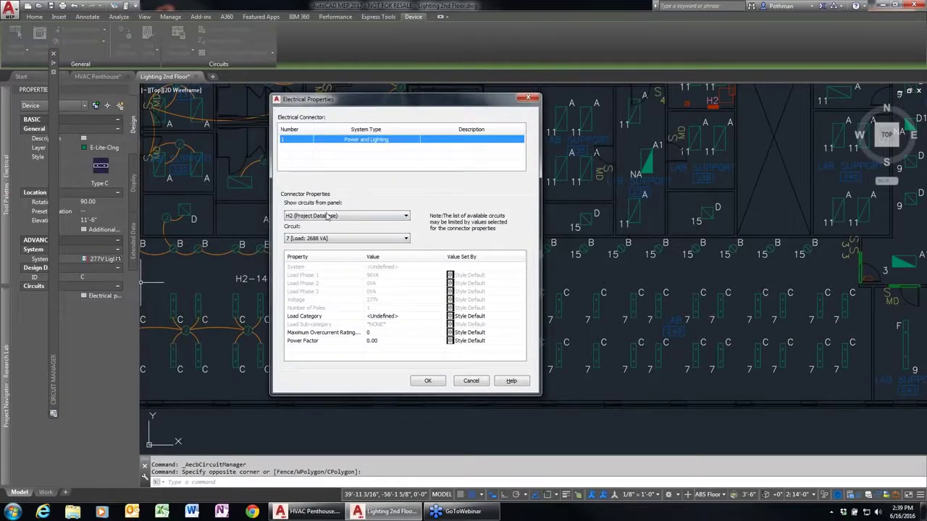
pyautogui.click(472, 381)
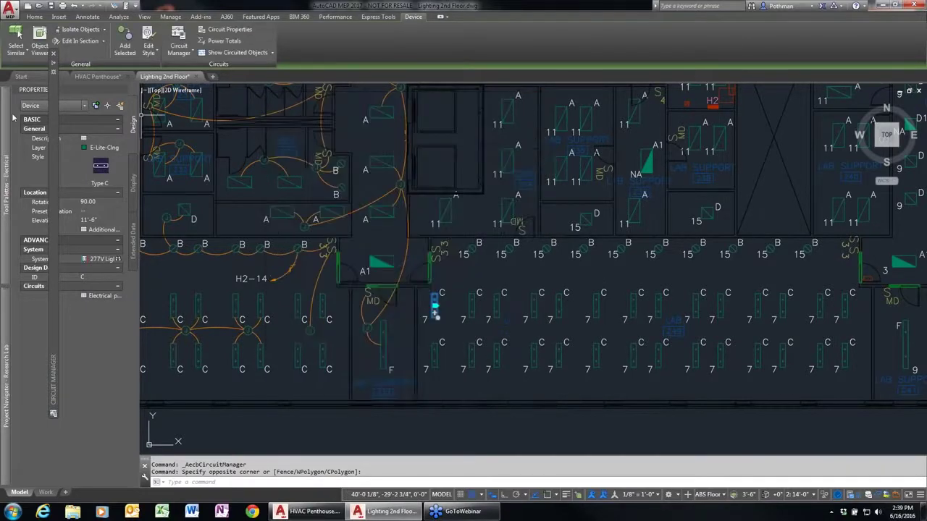
pyautogui.moveTo(53, 380)
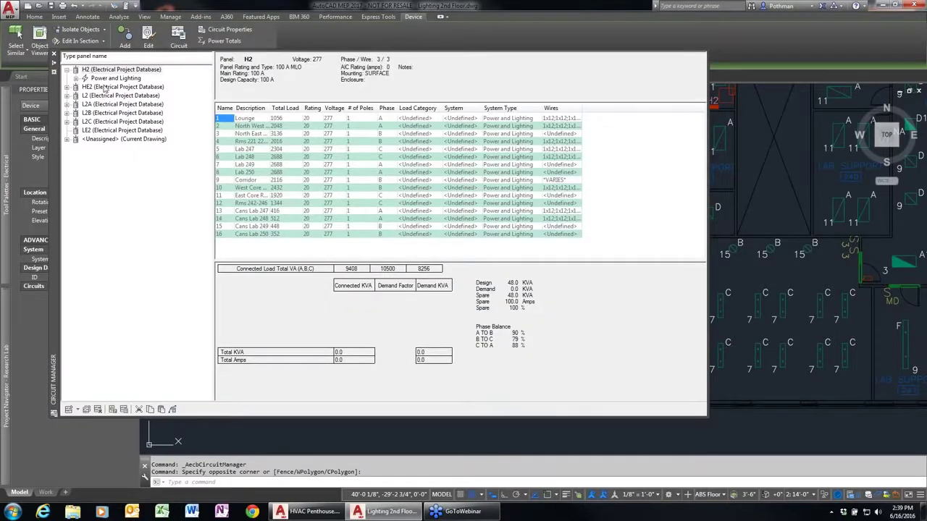
# Step: Review panel H2's Power and Lighting circuits with a widened Description column
pyautogui.click(105, 78)
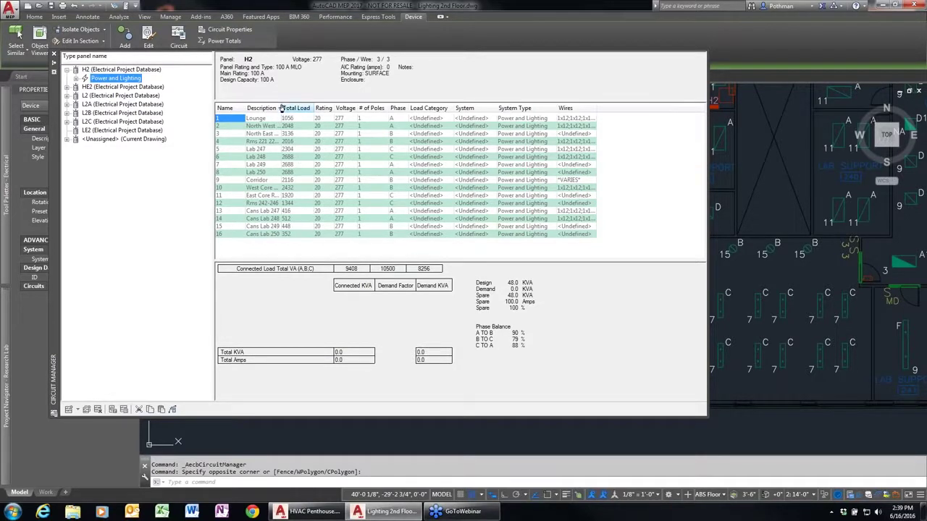
pyautogui.moveTo(282, 107); pyautogui.dragTo(311, 108)
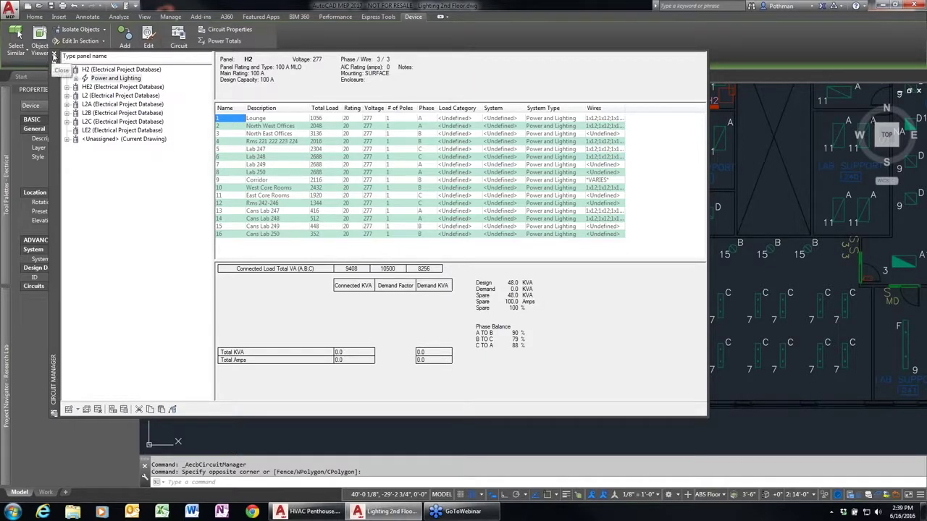
pyautogui.click(54, 56)
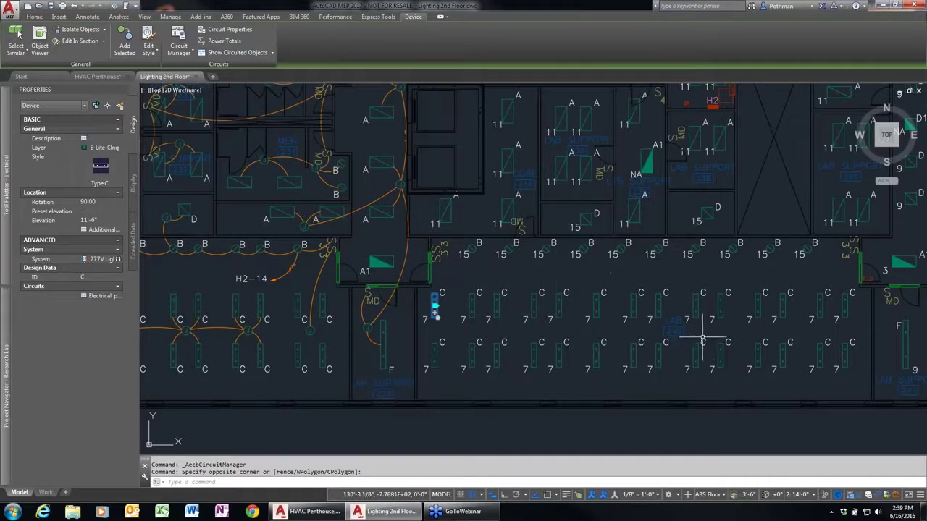
# Step: Zoom in on the corridor fixtures and bring up the Annotate schedule types list
pyautogui.scroll(-2, 691, 337)
pyautogui.scroll(-3, 683, 331)
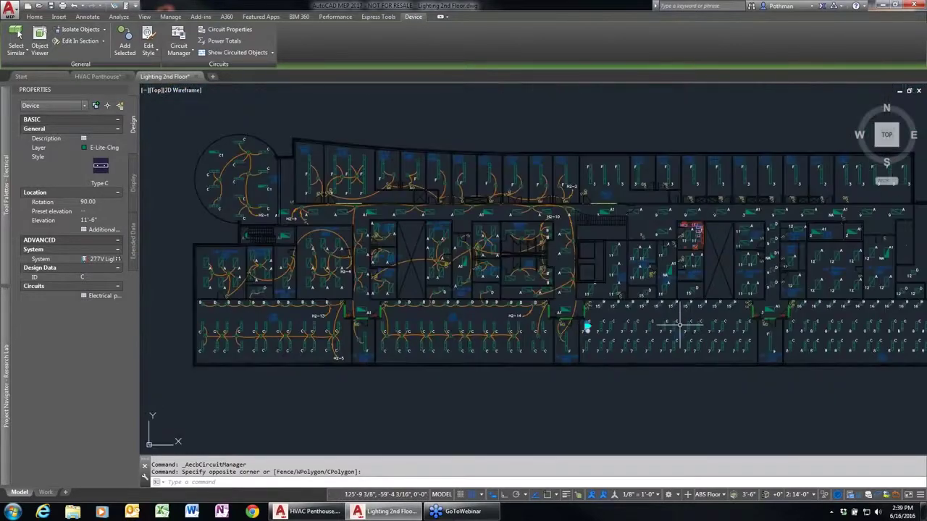
pyautogui.scroll(1, 683, 326)
pyautogui.scroll(1, 559, 352)
pyautogui.moveTo(559, 352); pyautogui.dragTo(555, 332, button='middle')
pyautogui.scroll(1, 555, 331)
pyautogui.scroll(2, 554, 331)
pyautogui.scroll(3, 555, 331)
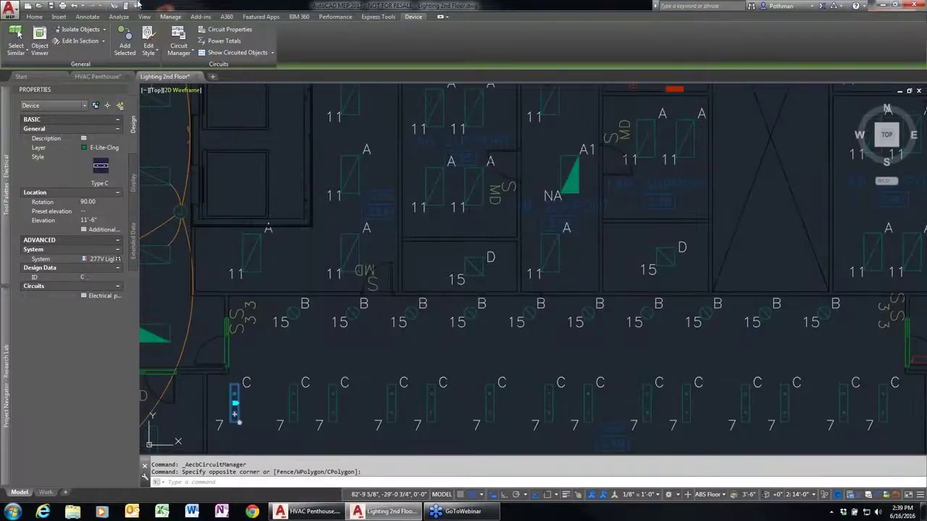
pyautogui.click(88, 17)
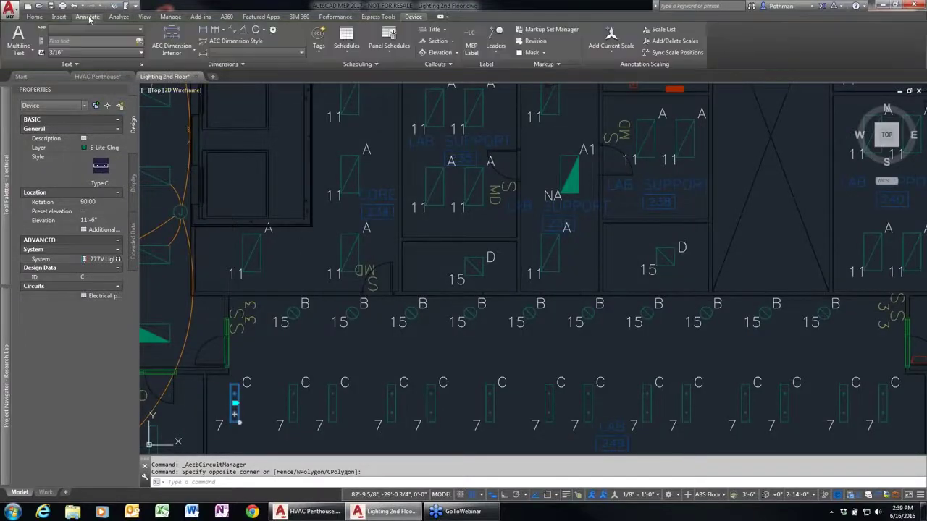
pyautogui.click(346, 50)
# Step: Start a new schedule table using the LIGHT SCHEDULE style
pyautogui.click(369, 69)
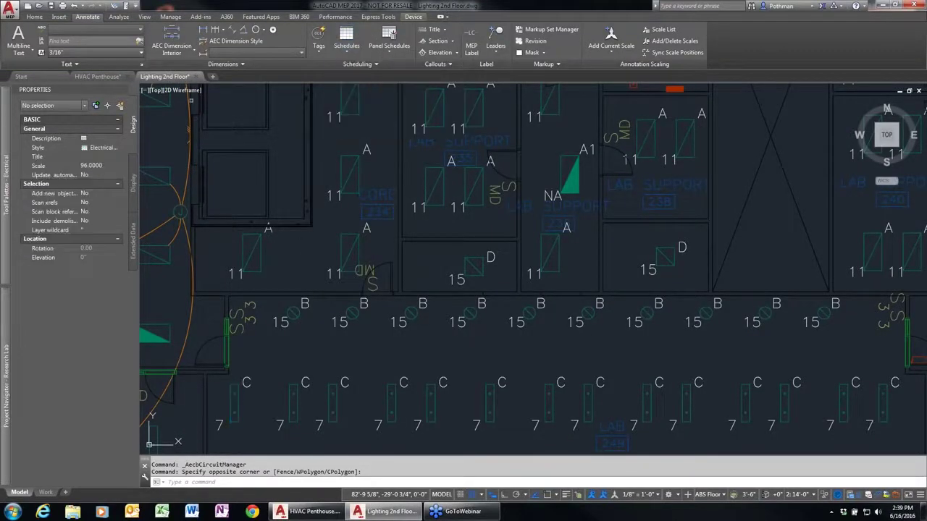
pyautogui.click(101, 148)
pyautogui.click(119, 148)
pyautogui.click(115, 175)
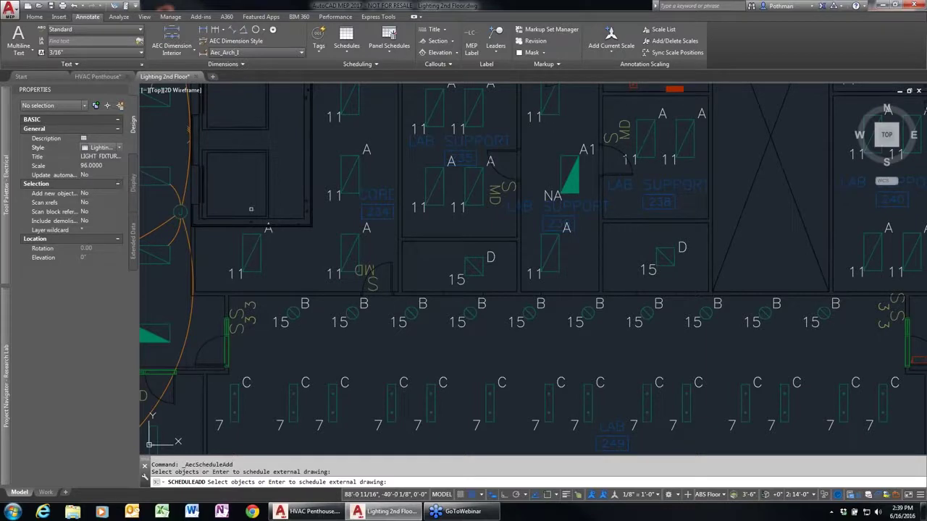
pyautogui.scroll(-3, 294, 212)
pyautogui.scroll(-2, 294, 212)
pyautogui.scroll(-2, 514, 288)
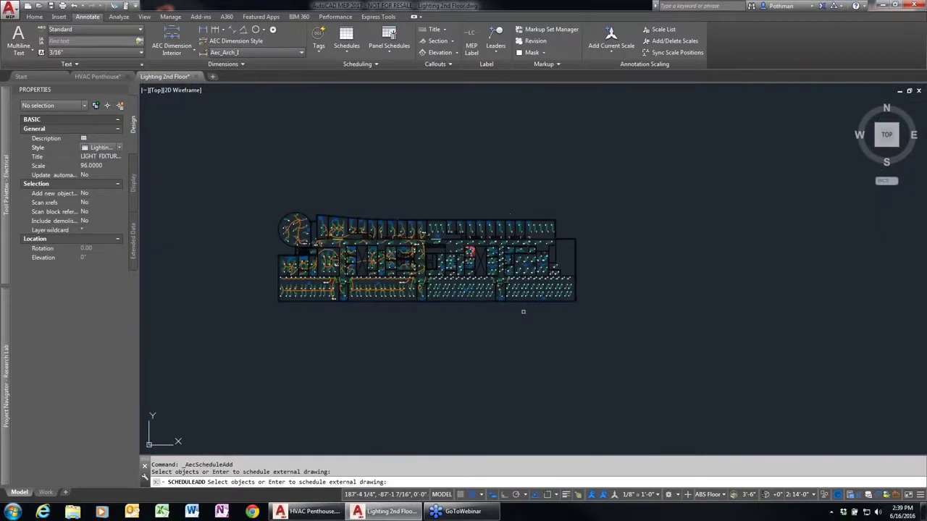
# Step: Schedule all objects in the drawing and place the table just below the plan
pyautogui.write('ll')
pyautogui.press('Return')
pyautogui.press('Return')
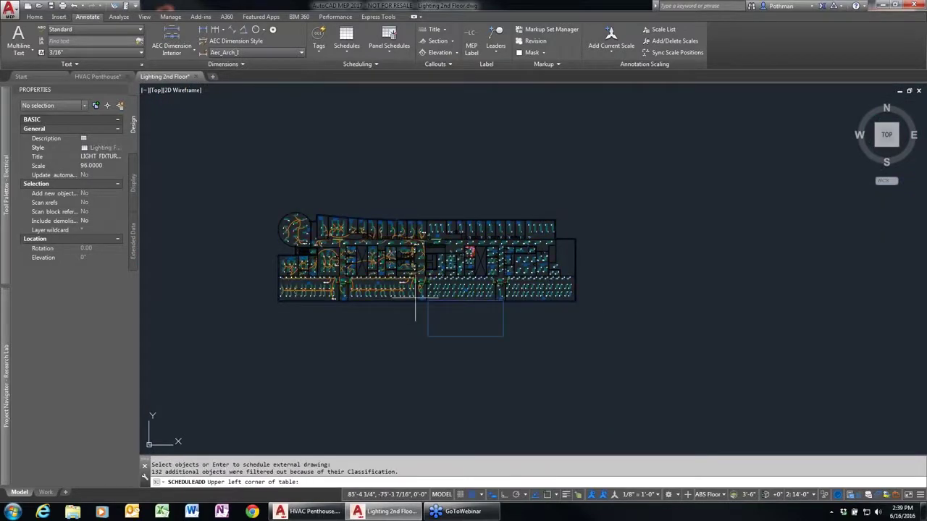
pyautogui.click(415, 313)
pyautogui.scroll(4, 453, 349)
pyautogui.scroll(2, 455, 354)
pyautogui.scroll(-5, 454, 354)
pyautogui.scroll(-1, 507, 333)
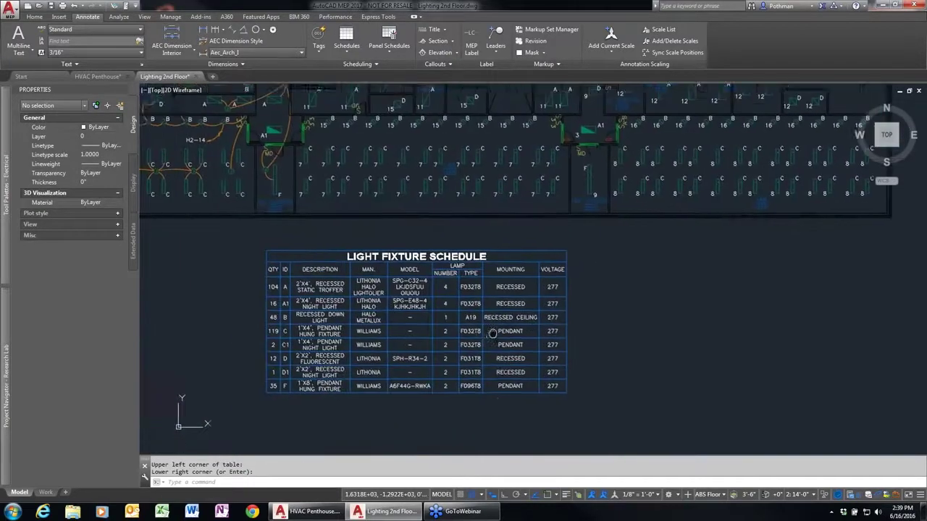
pyautogui.scroll(-2, 523, 325)
# Step: Copy a row of Type C fixtures to a spot below the plan
pyautogui.scroll(2, 478, 284)
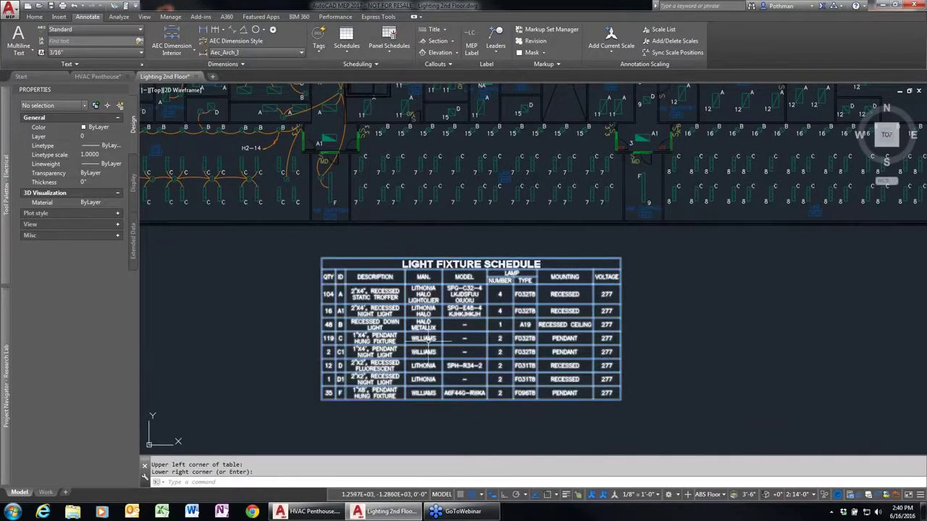
pyautogui.write('c')
pyautogui.press('Return')
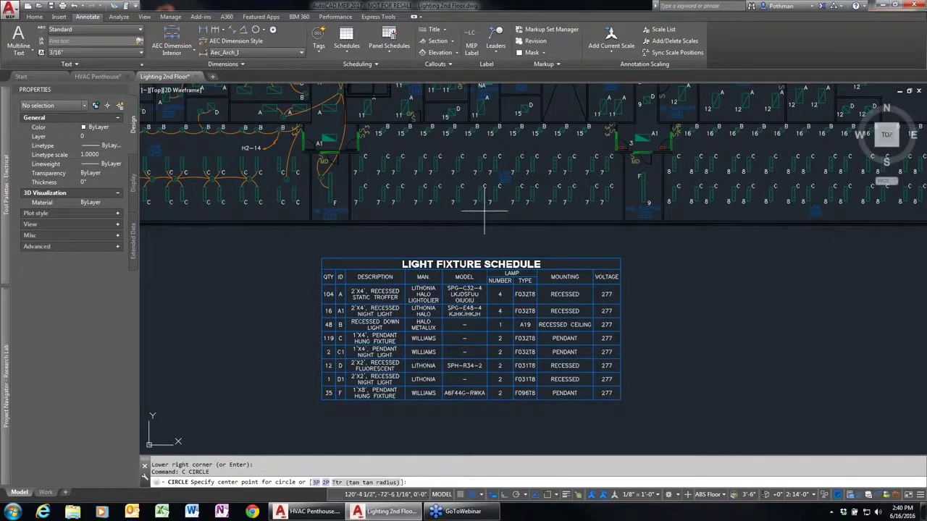
pyautogui.press('Escape')
pyautogui.press('Escape')
pyautogui.write('co')
pyautogui.press('Return')
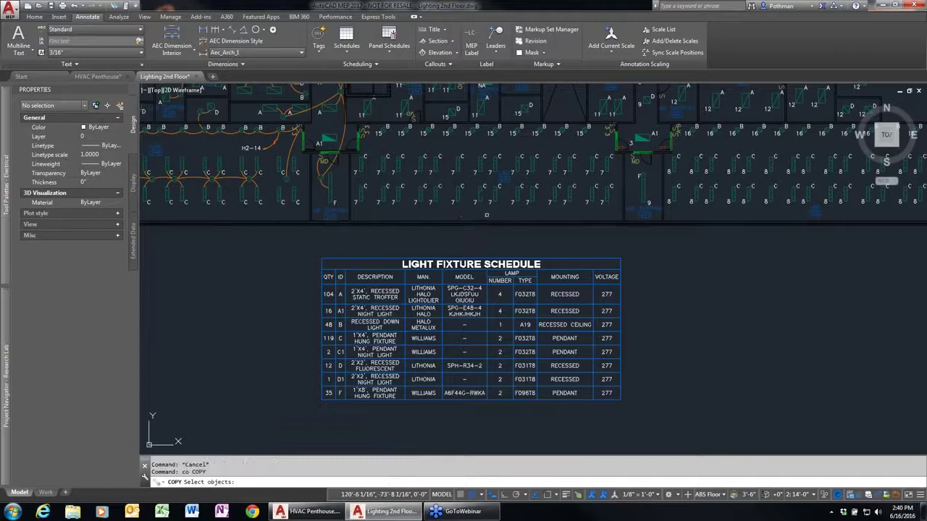
pyautogui.click(488, 214)
pyautogui.click(407, 187)
pyautogui.press('Return')
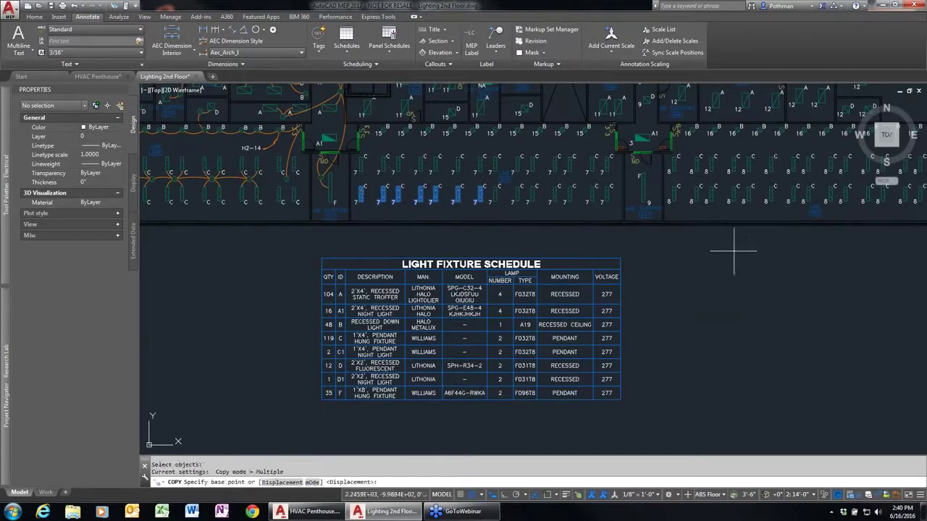
pyautogui.click(736, 291)
pyautogui.press('Return')
# Step: Undo that copy and set the schedule to update automatically and add new objects
pyautogui.click(353, 351)
pyautogui.press('Return')
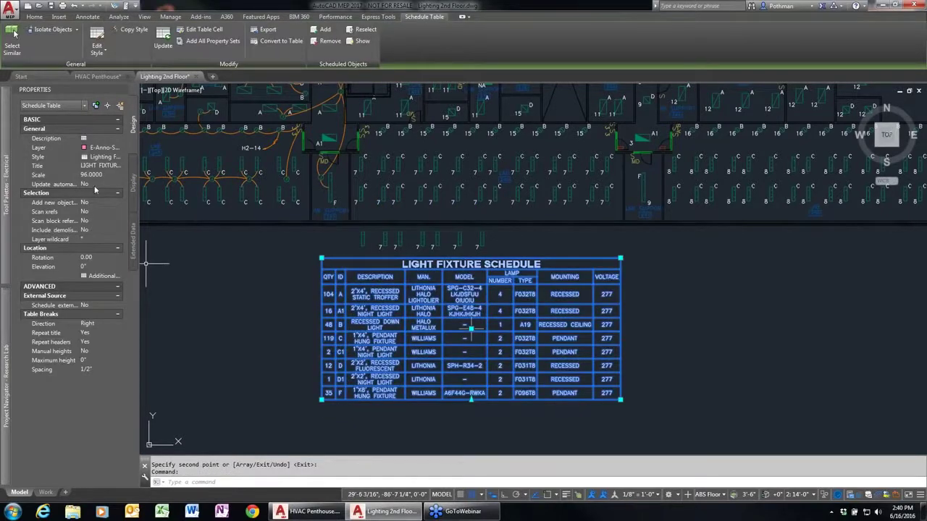
pyautogui.hotkey('ctrl', 'z')
pyautogui.click(485, 314)
pyautogui.click(248, 244)
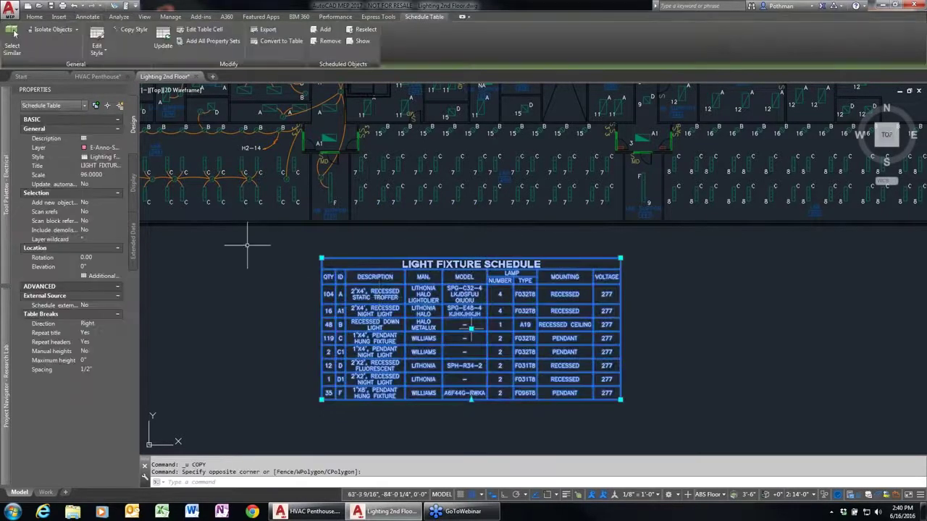
pyautogui.click(118, 186)
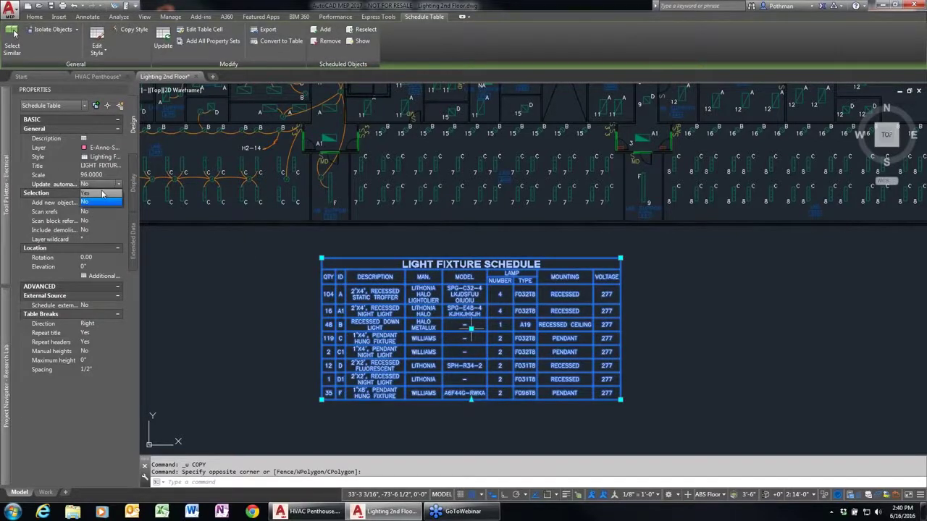
pyautogui.click(102, 194)
pyautogui.click(91, 203)
pyautogui.click(118, 203)
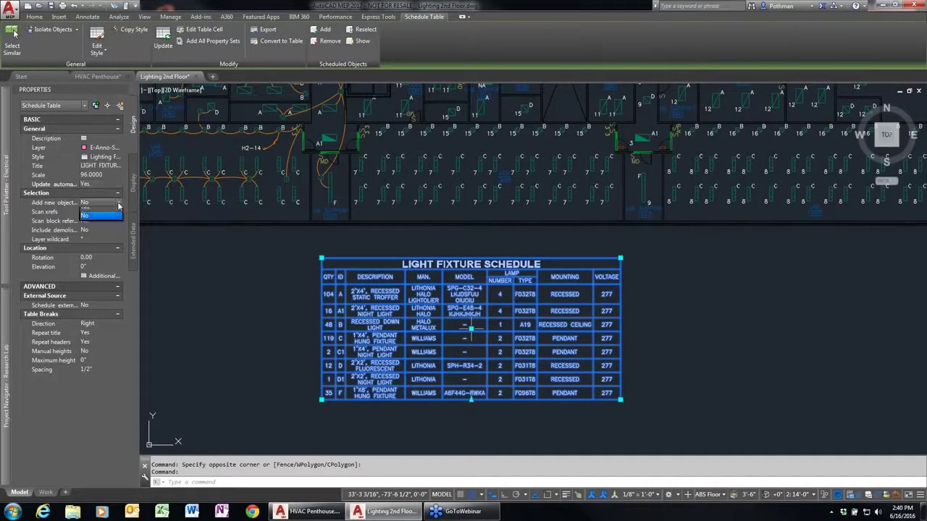
pyautogui.click(96, 212)
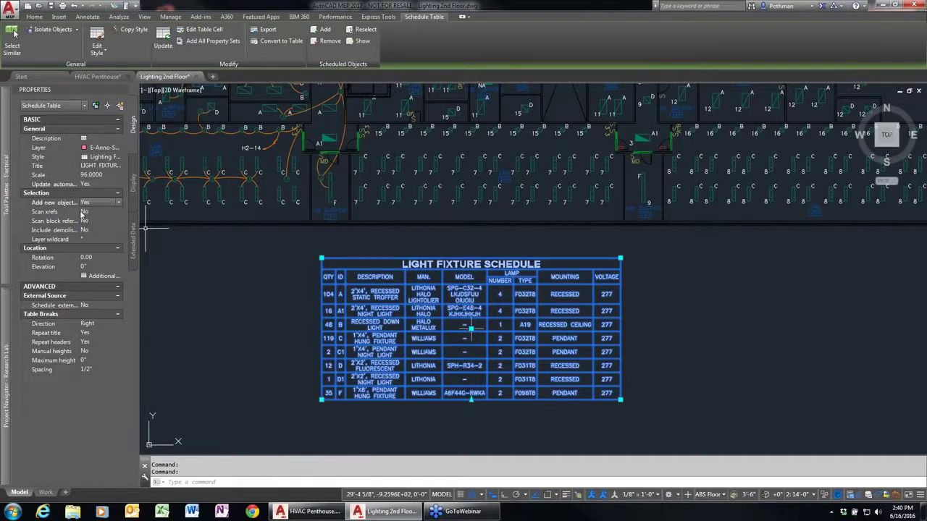
pyautogui.press('Escape')
pyautogui.press('Escape')
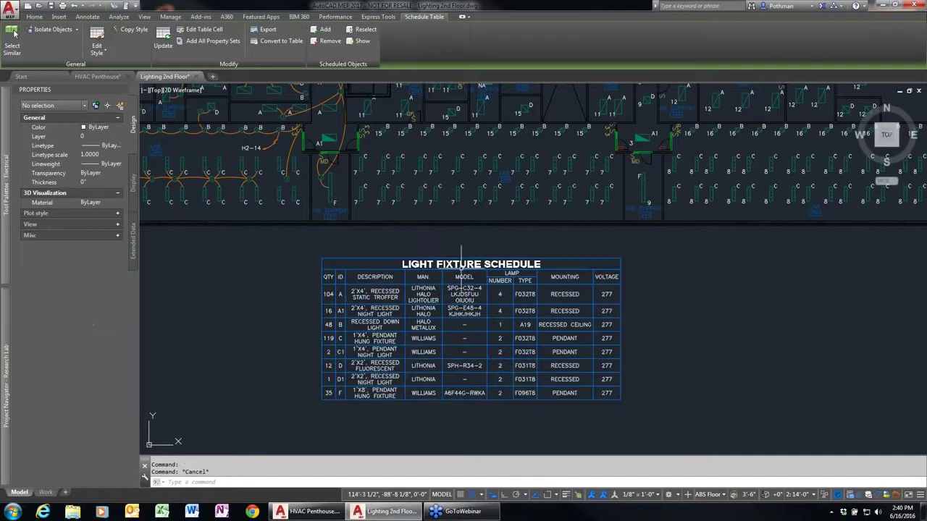
# Step: Copy the row of six Type C fixtures again, placing them above the schedule
pyautogui.write('co')
pyautogui.press('Return')
pyautogui.click(478, 214)
pyautogui.click(365, 186)
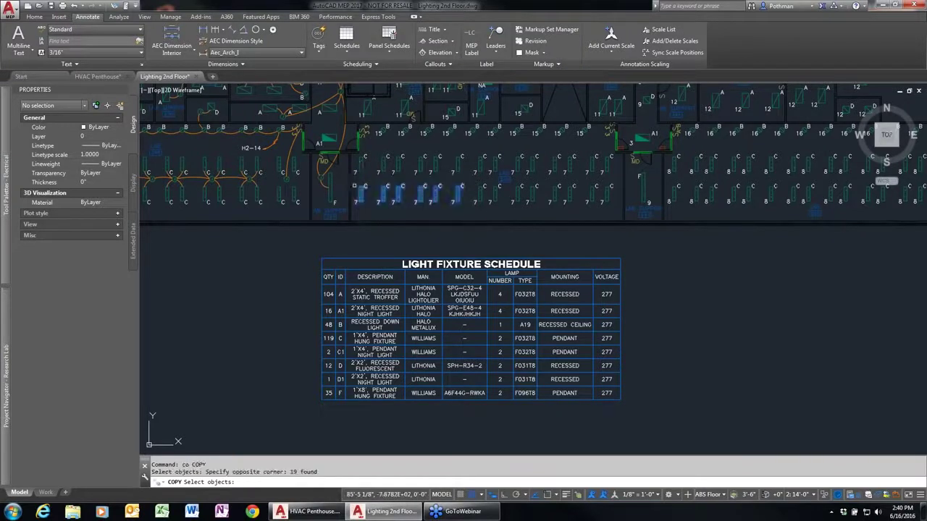
pyautogui.press('Return')
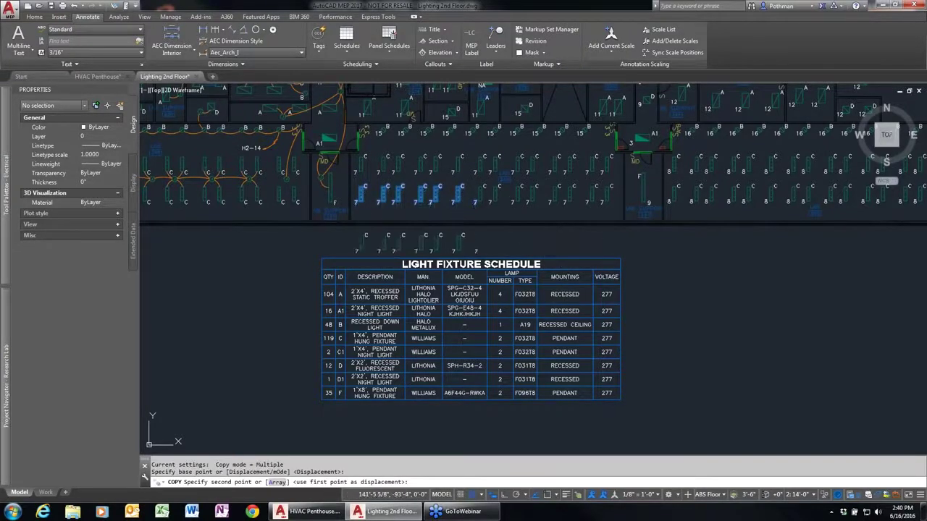
pyautogui.click(562, 288)
pyautogui.scroll(4, 332, 340)
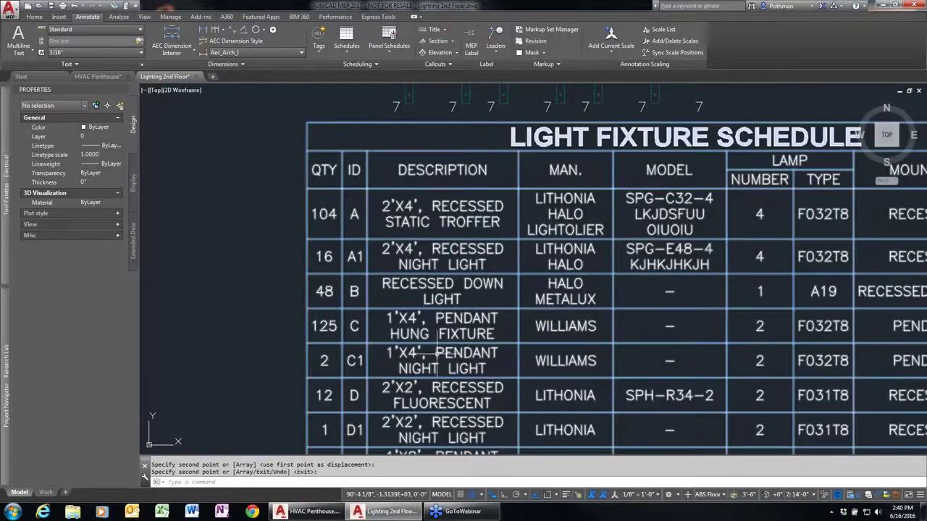
pyautogui.scroll(-2, 497, 313)
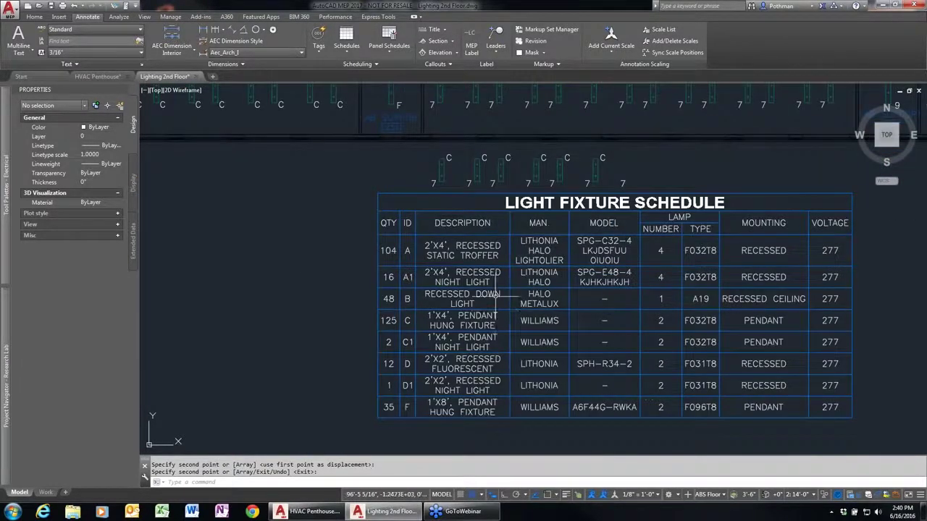
pyautogui.press('Return')
# Step: Inspect the Type C fixture style's General settings and property set data without changes
pyautogui.click(439, 166)
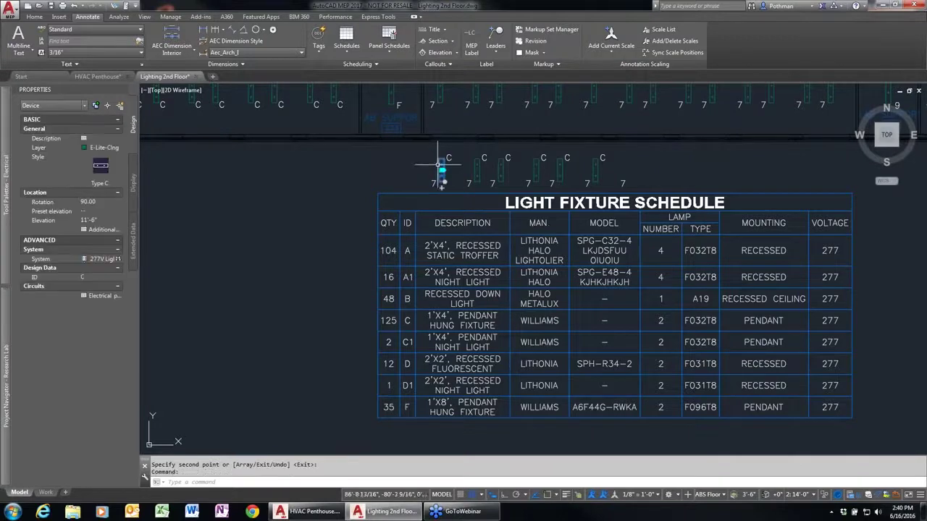
pyautogui.click(155, 54)
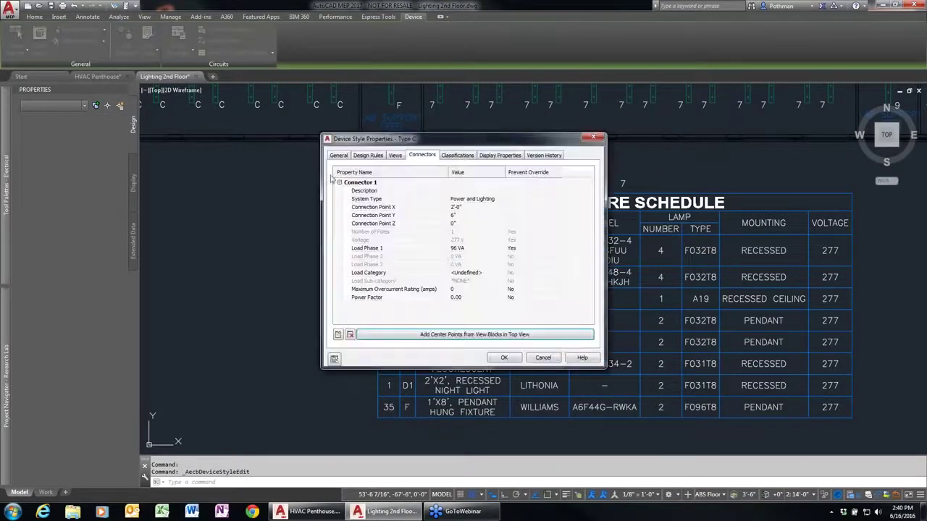
pyautogui.click(335, 157)
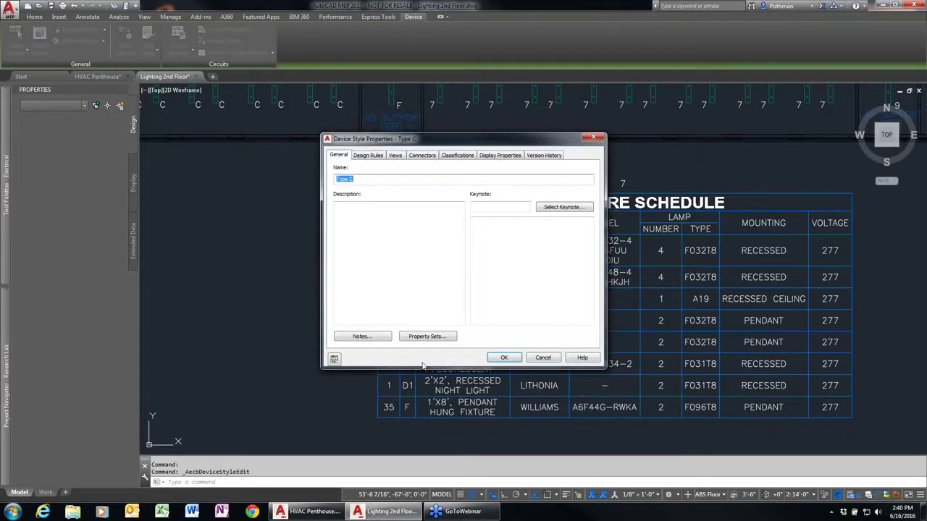
pyautogui.click(438, 338)
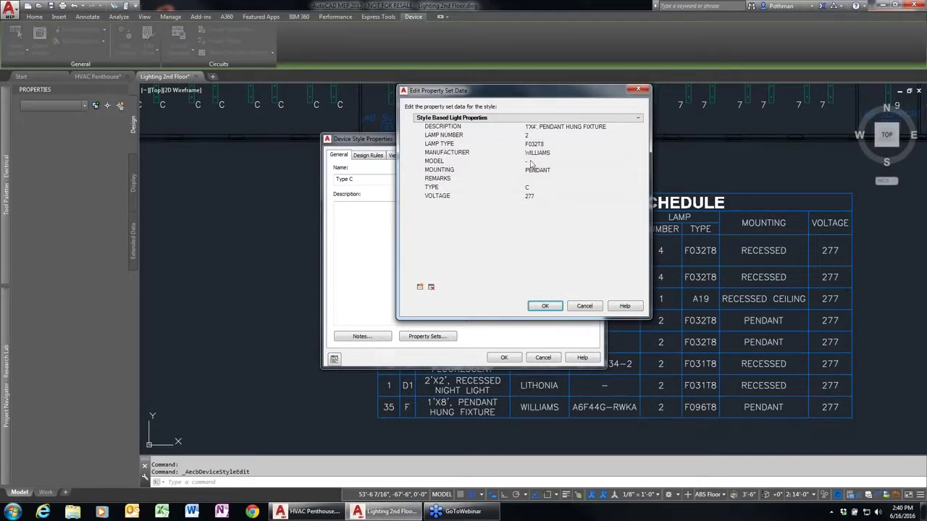
pyautogui.click(584, 305)
pyautogui.click(542, 357)
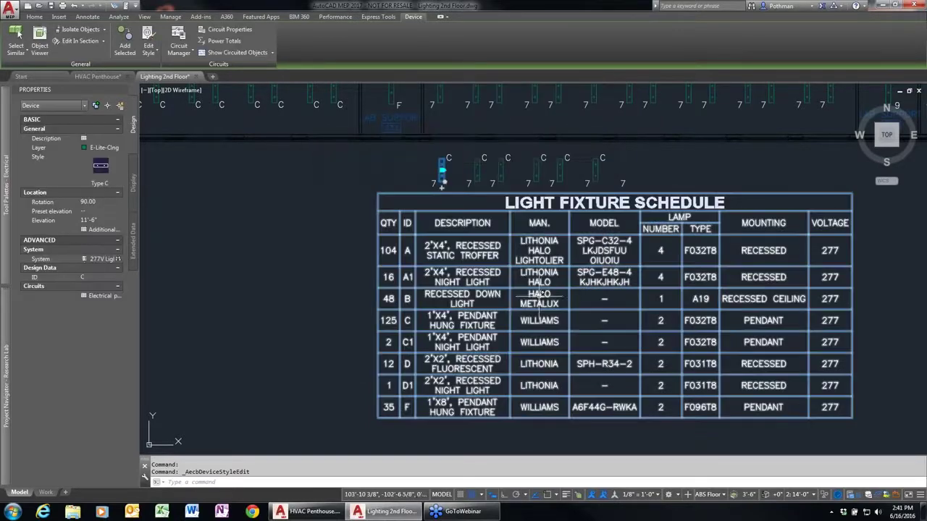
# Step: Select the Light Fixture Schedule table and bring up its right-click editing options
pyautogui.click(540, 297)
pyautogui.rightClick(537, 273)
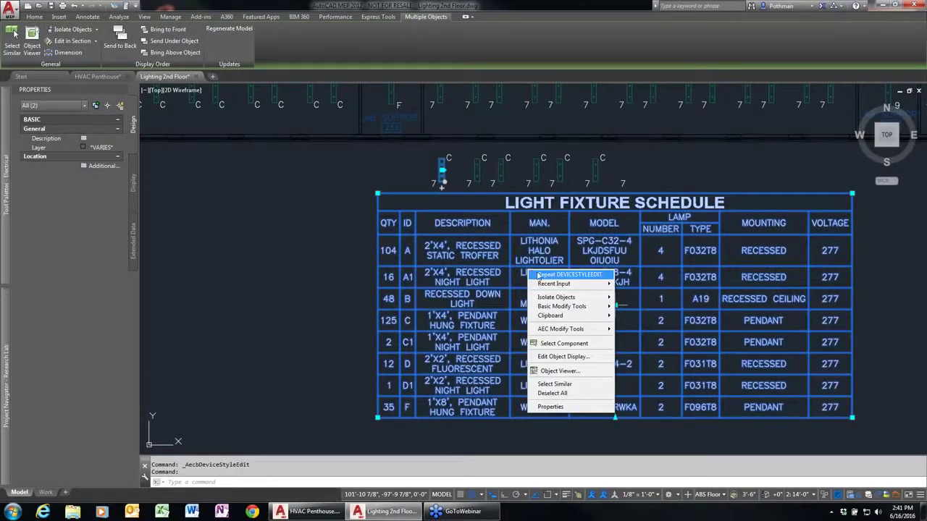
pyautogui.press('Escape')
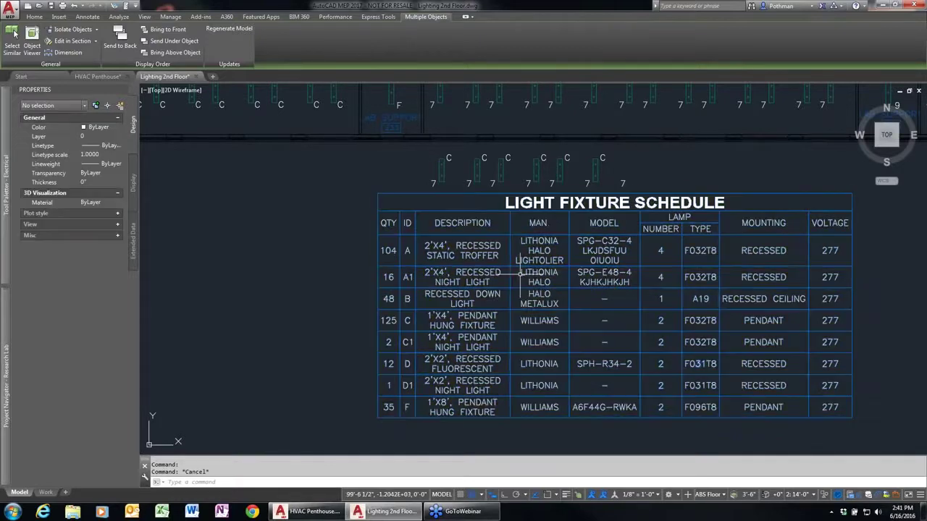
pyautogui.click(614, 304)
pyautogui.rightClick(517, 291)
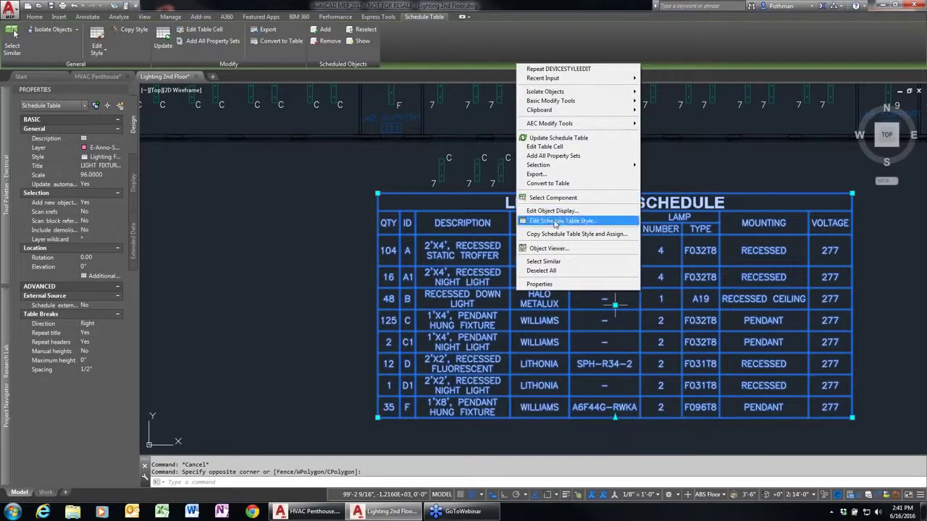
# Step: Edit the row C Model table cell, confirming its value 123456
pyautogui.click(560, 148)
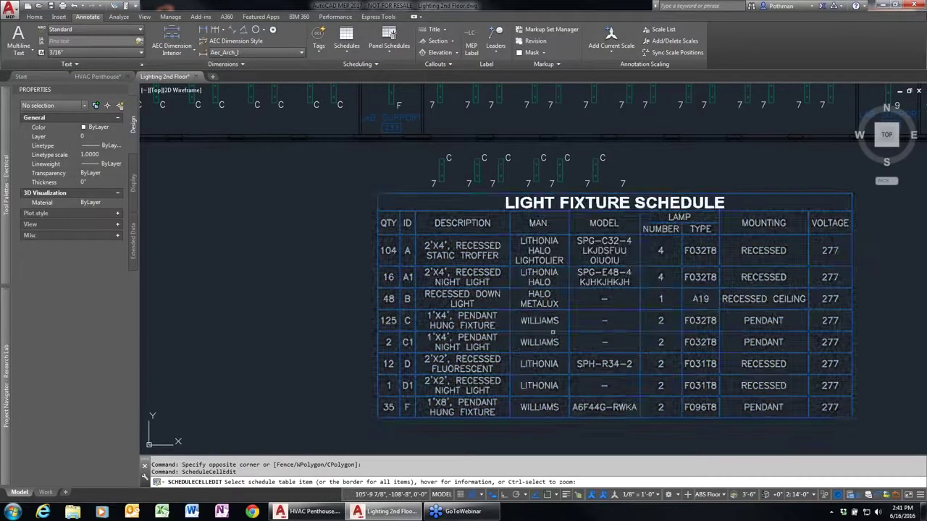
pyautogui.click(604, 320)
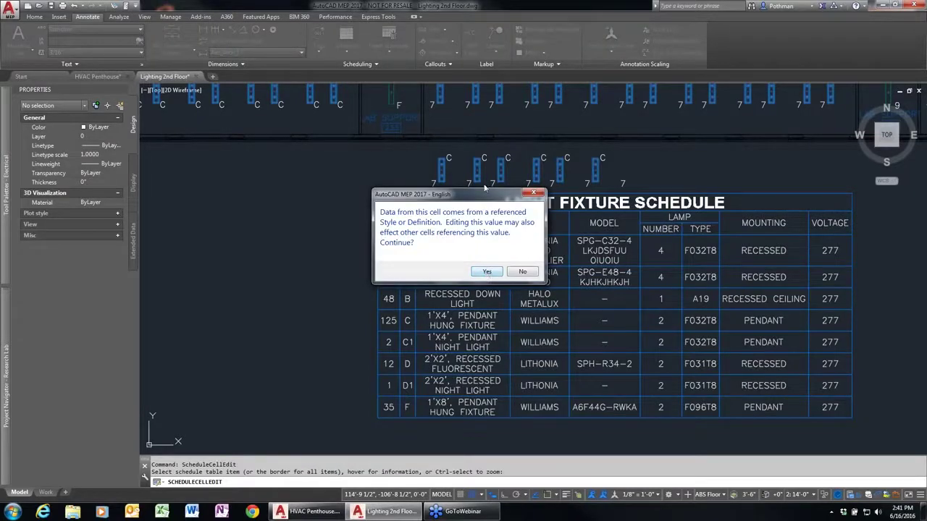
pyautogui.click(497, 272)
pyautogui.write('123456')
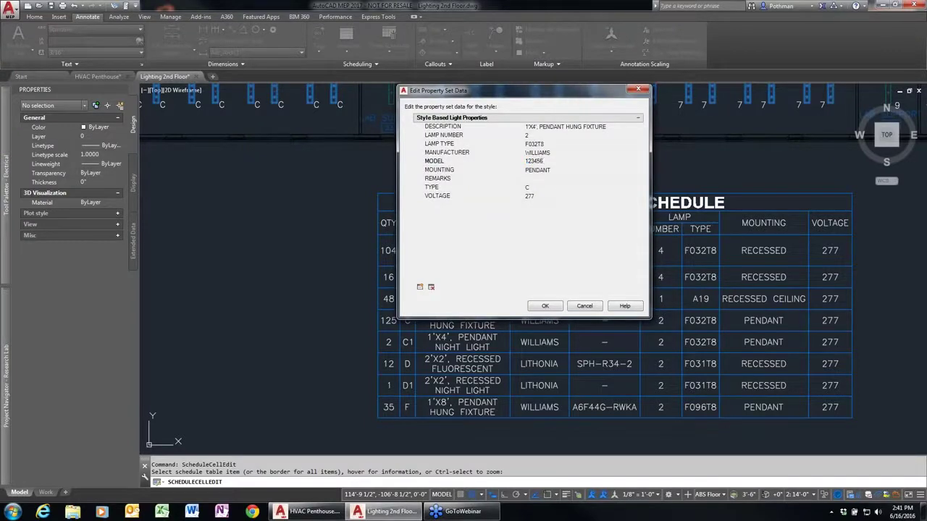
pyautogui.click(550, 305)
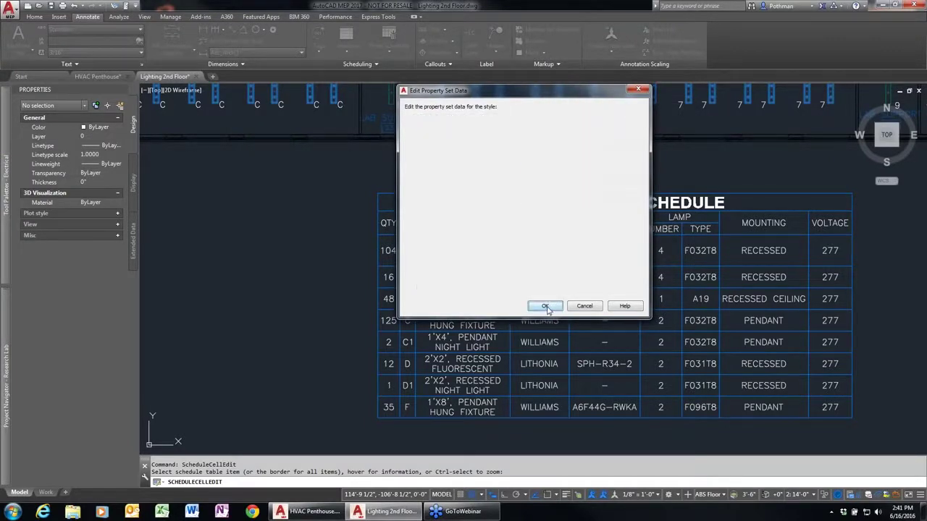
pyautogui.press('Escape')
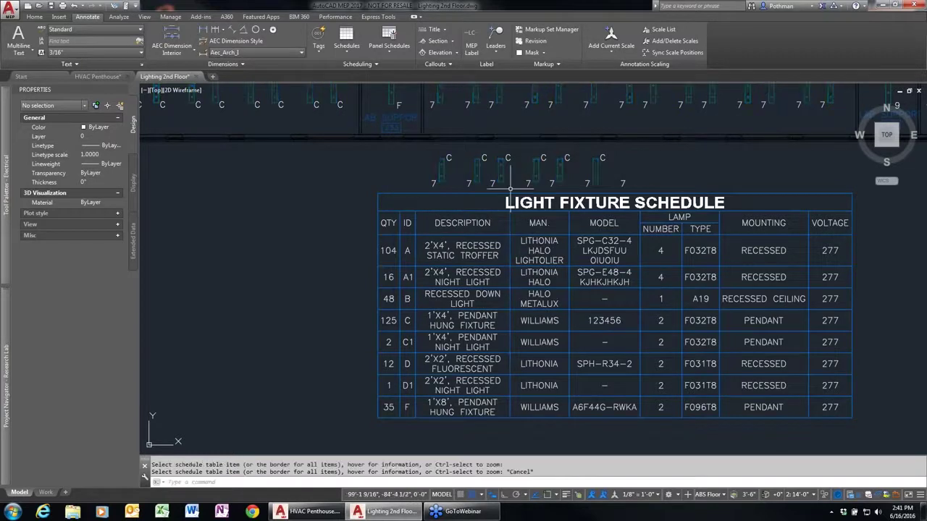
# Step: Set the Type C fixture style's MODEL property to ABCDEF
pyautogui.click(443, 171)
pyautogui.click(148, 40)
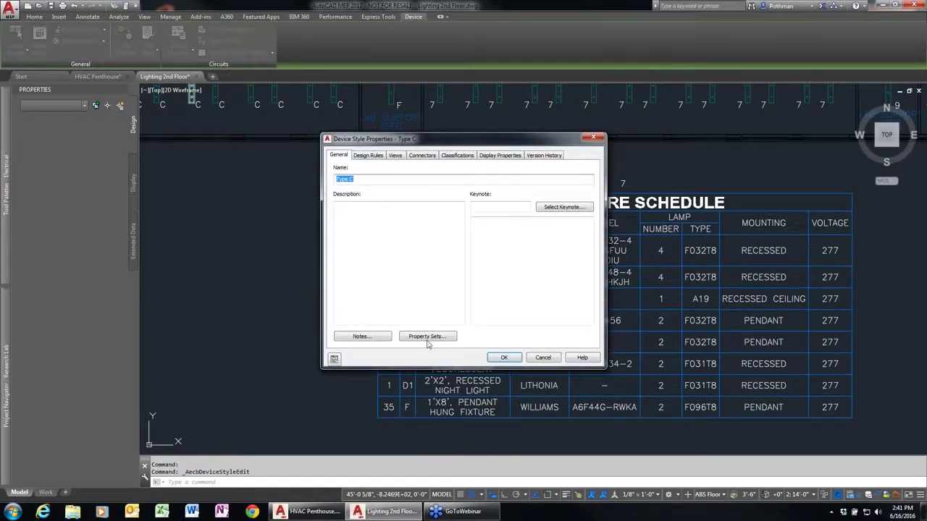
pyautogui.click(427, 337)
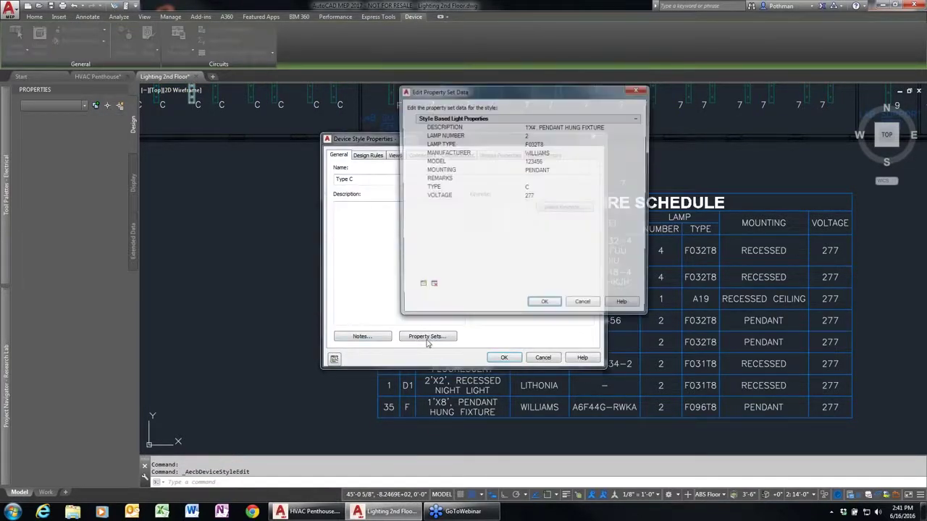
pyautogui.click(542, 162)
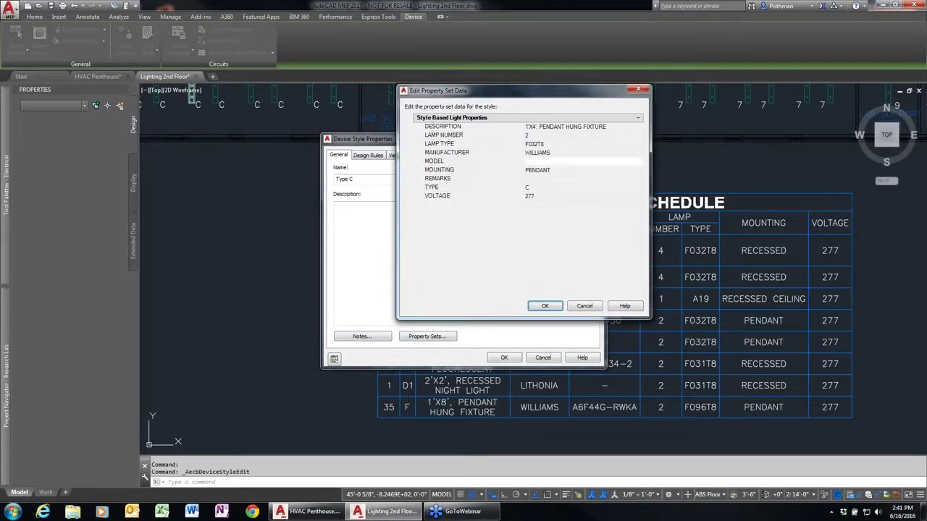
pyautogui.write('ABCDEF')
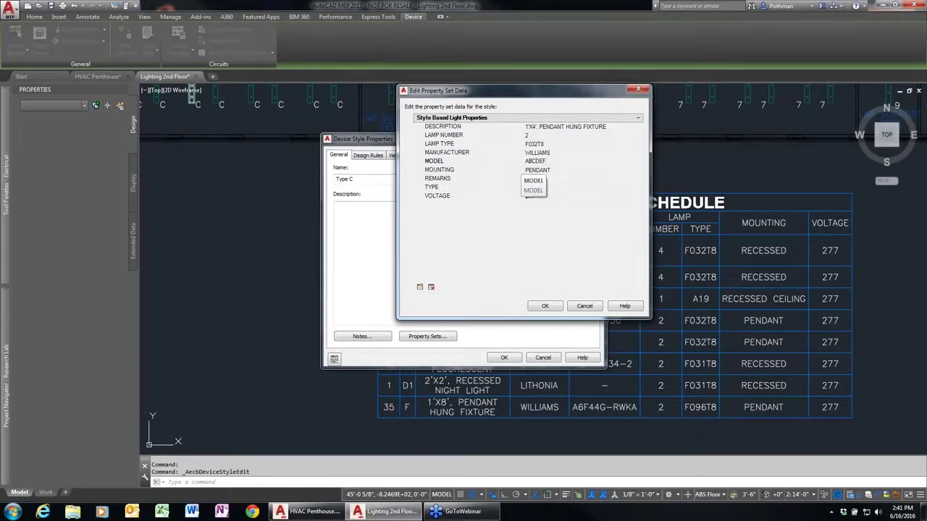
pyautogui.click(546, 306)
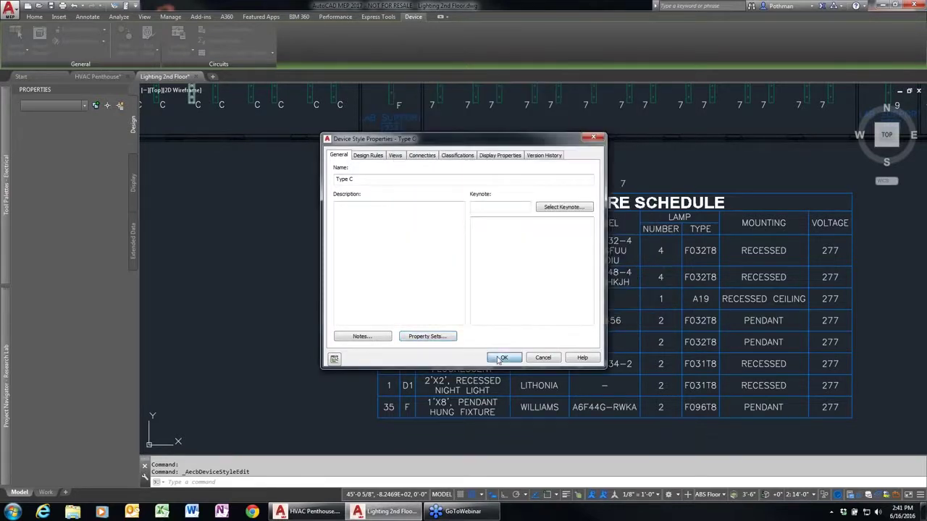
pyautogui.click(501, 357)
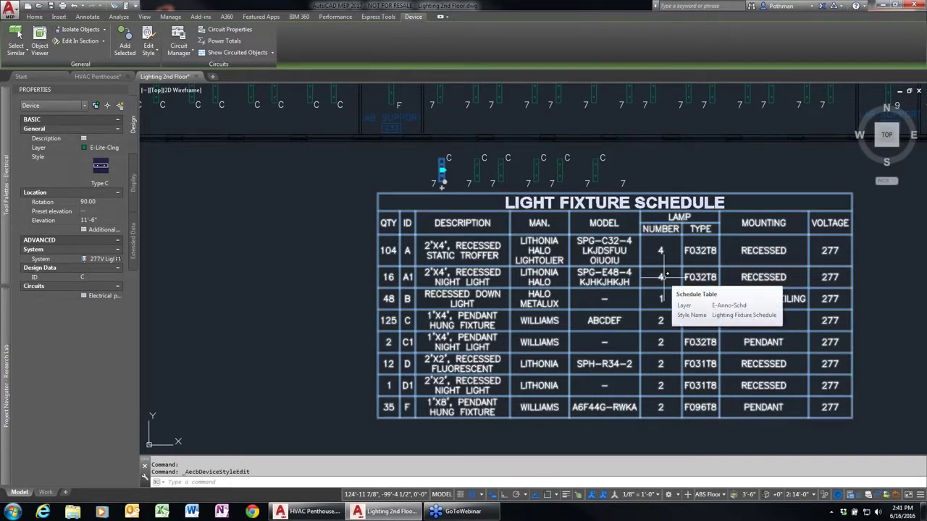
# Step: Window-select and delete the six Type C fixtures above the schedule table
pyautogui.press('Escape')
pyautogui.press('Escape')
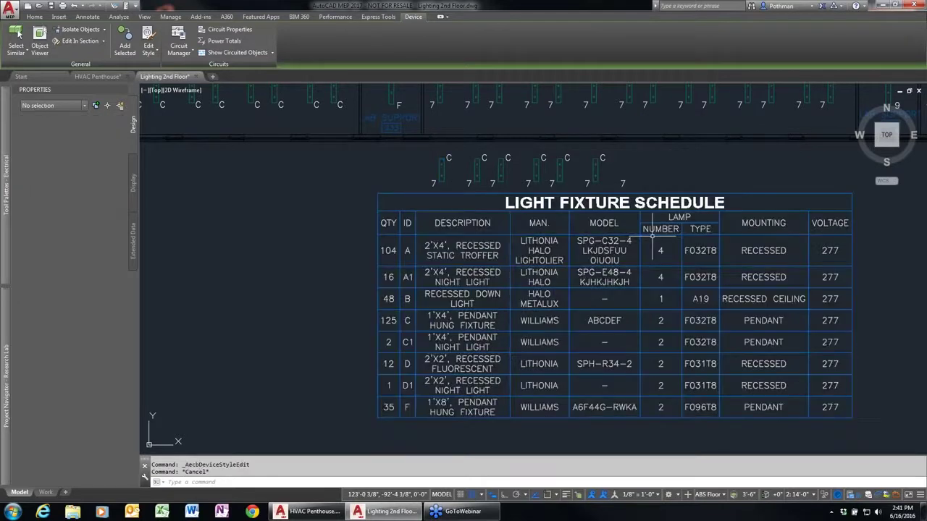
pyautogui.click(404, 189)
pyautogui.click(622, 154)
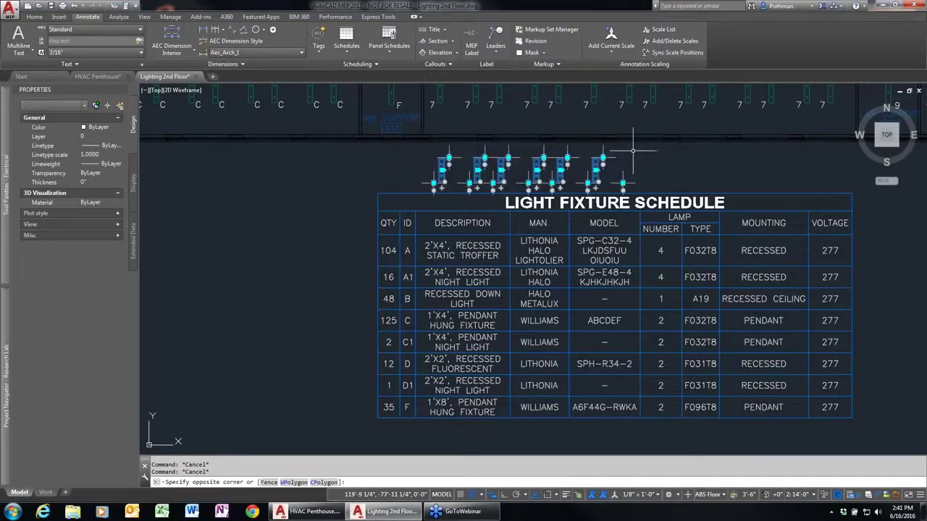
pyautogui.press('Delete')
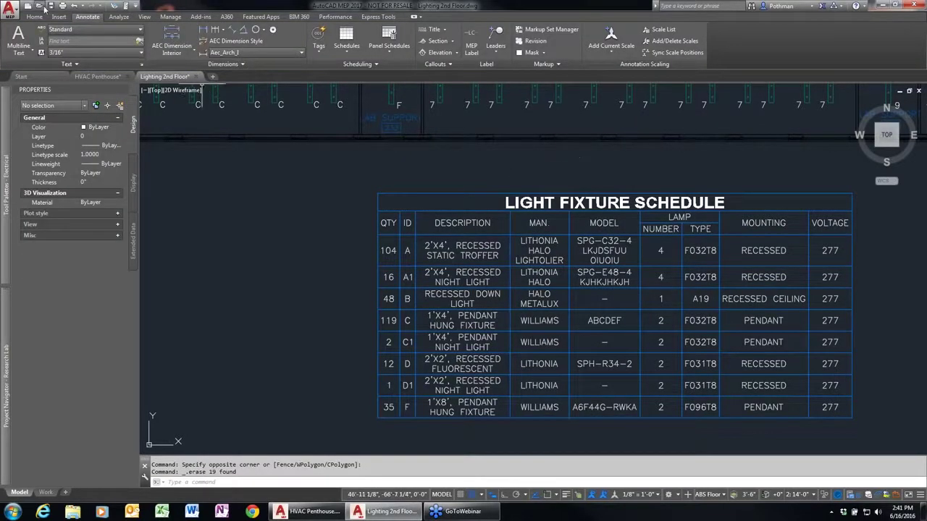
pyautogui.click(190, 77)
# Step: Discard the lighting drawing's changes and preview the Power 2nd Floor construct in Project Navigator
pyautogui.click(495, 279)
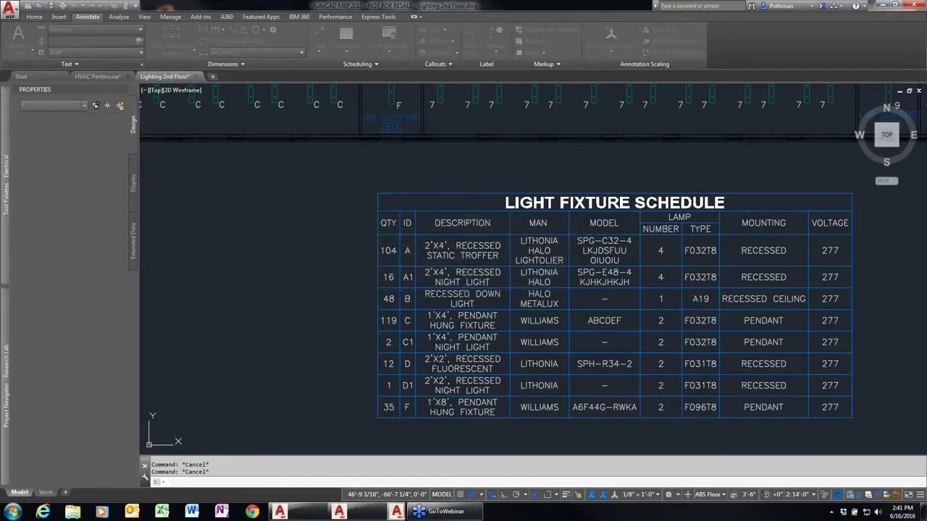
pyautogui.moveTo(6, 384)
pyautogui.moveTo(150, 175); pyautogui.dragTo(155, 136)
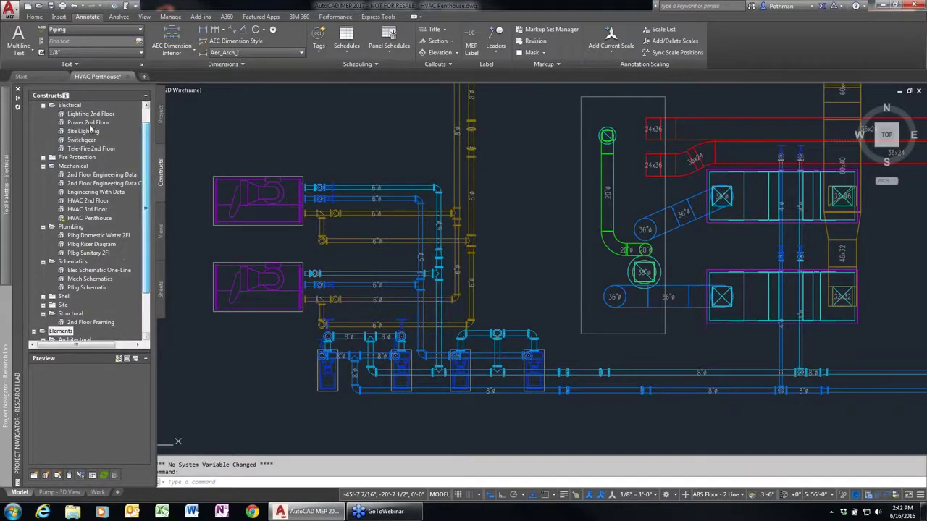
pyautogui.click(88, 123)
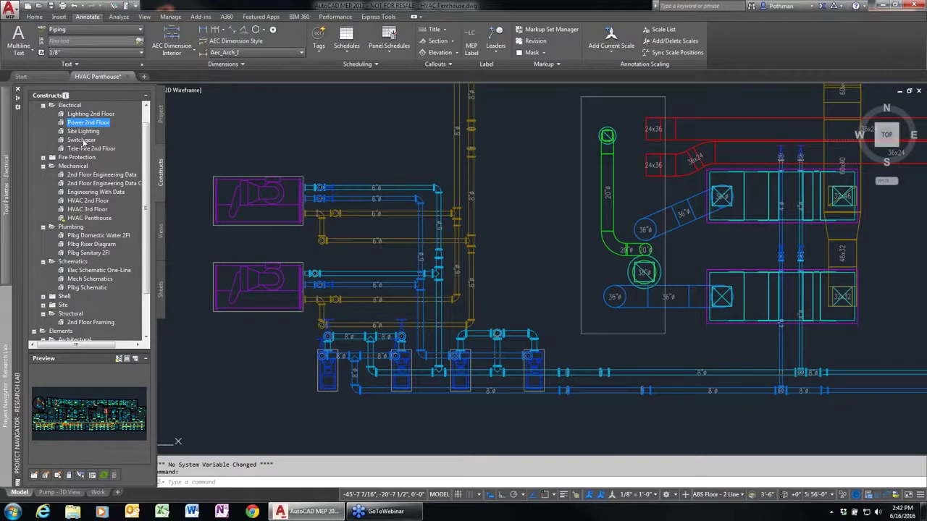
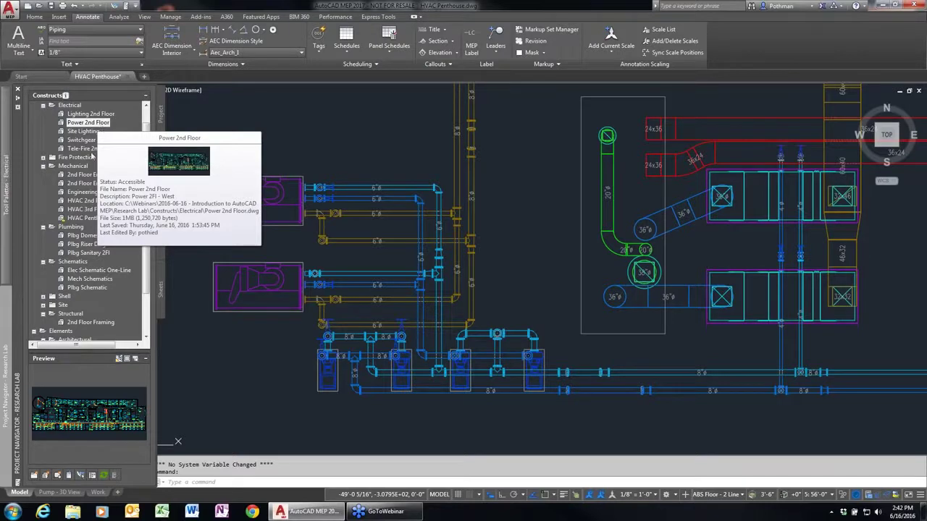
# Step: Preview the Tele-Fire 2nd Floor and Engineering With Data constructs, then open Power 2nd Floor
pyautogui.click(92, 150)
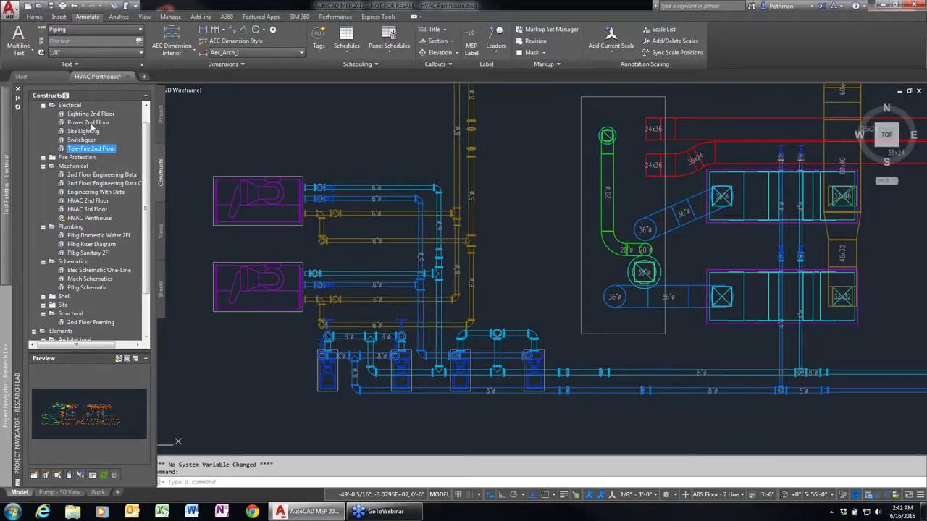
pyautogui.click(90, 192)
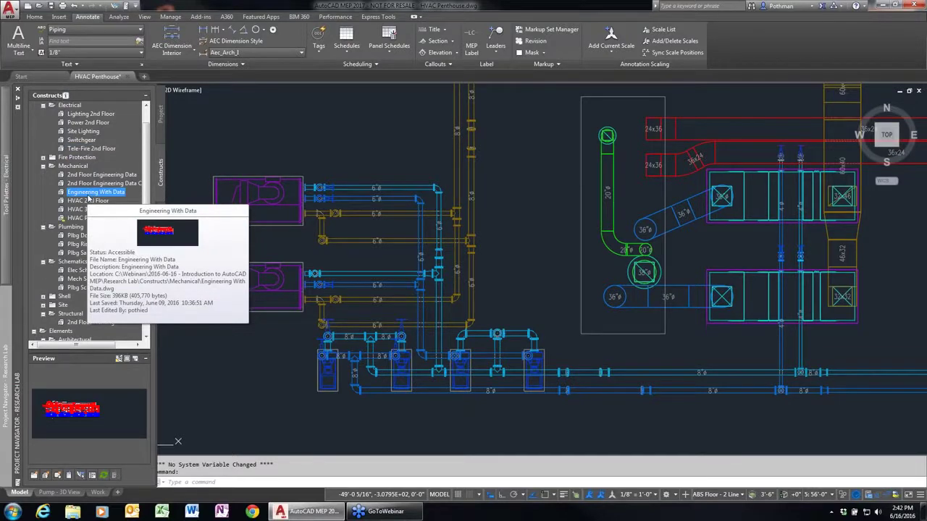
pyautogui.click(87, 124)
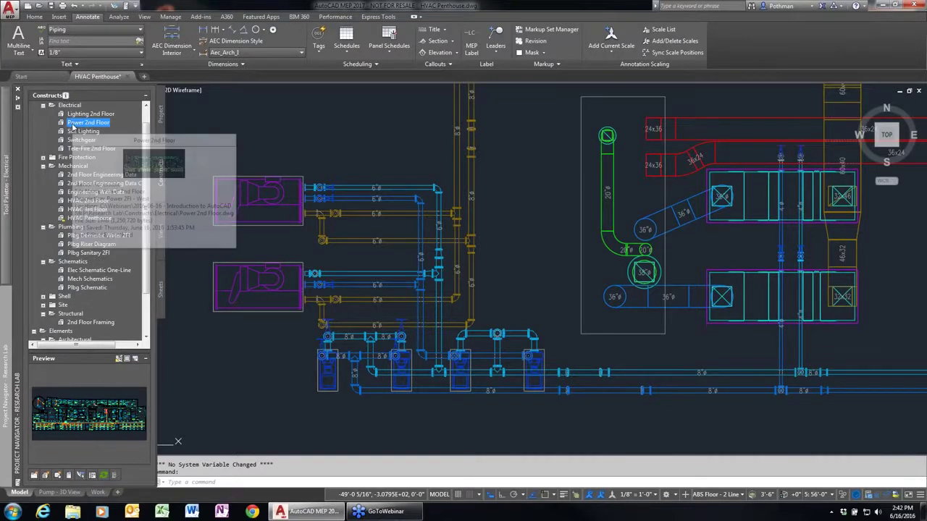
pyautogui.doubleClick(71, 123)
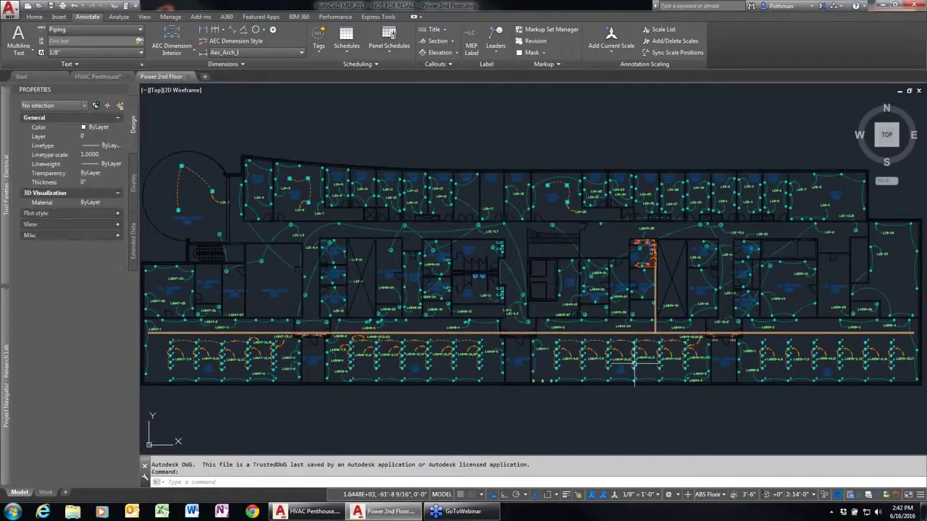
pyautogui.scroll(3, 635, 360)
pyautogui.scroll(1, 579, 368)
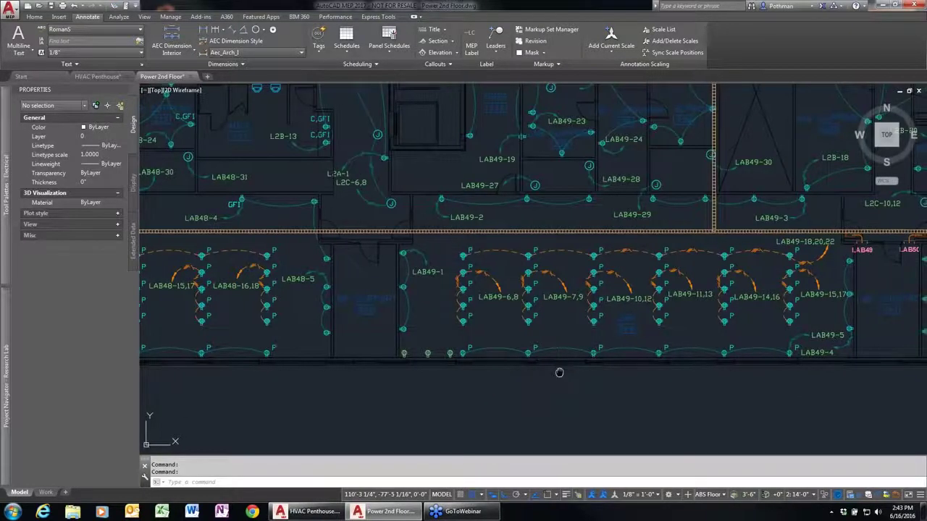
pyautogui.moveTo(559, 372); pyautogui.dragTo(496, 387, button='middle')
pyautogui.scroll(-2, 497, 386)
pyautogui.scroll(2, 494, 389)
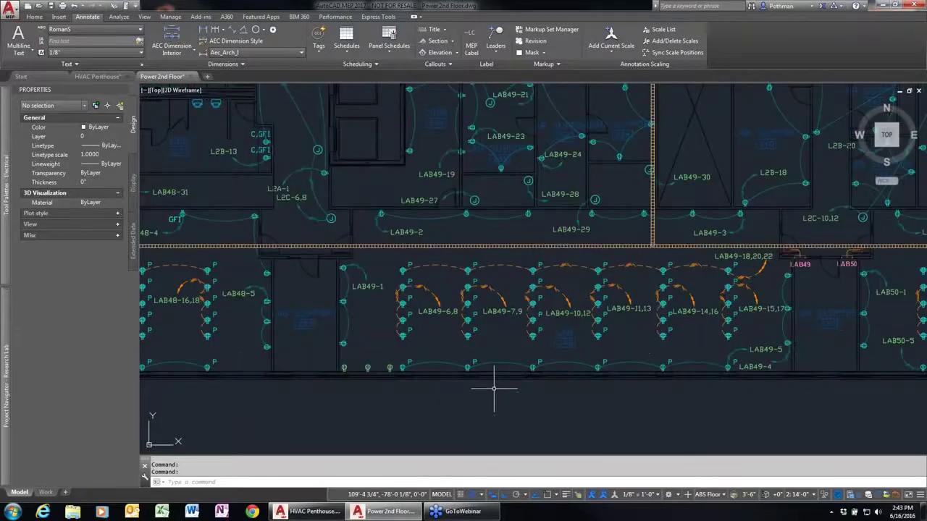
pyautogui.scroll(3, 433, 310)
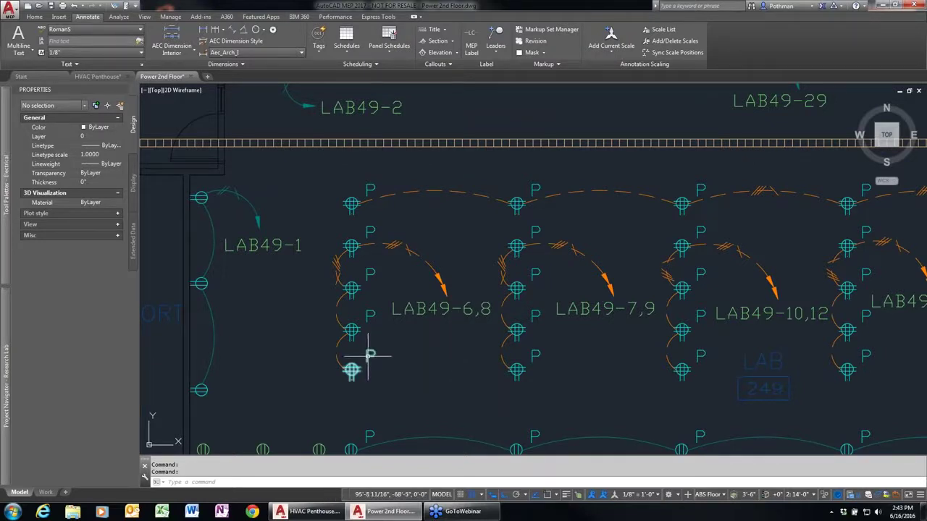
pyautogui.scroll(-3, 366, 354)
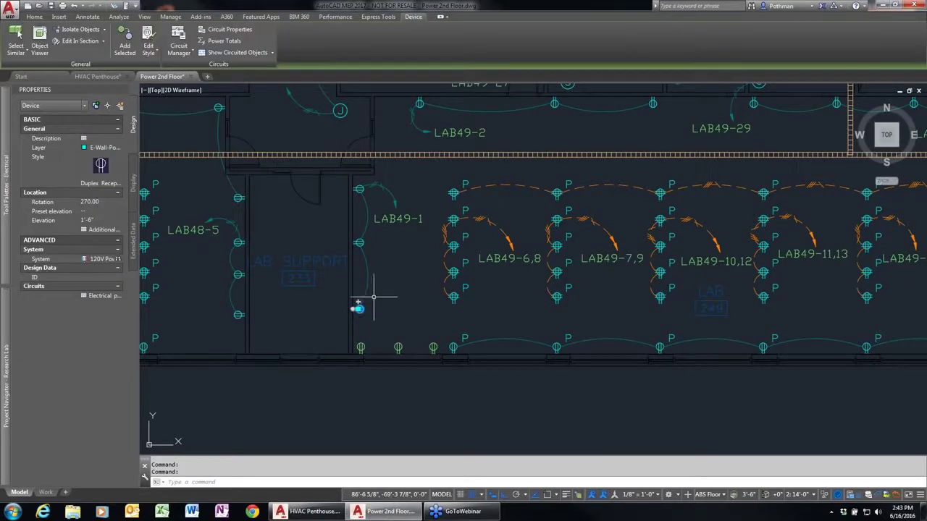
pyautogui.click(147, 36)
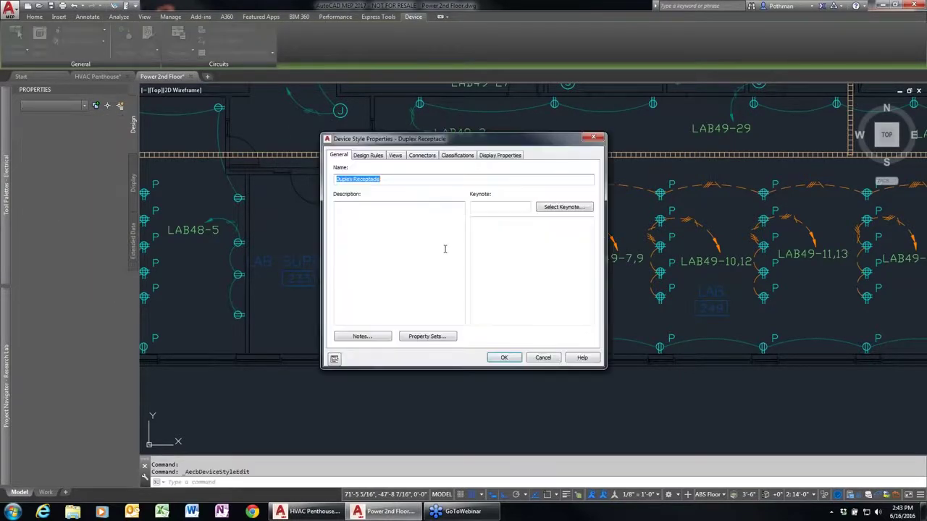
pyautogui.click(423, 155)
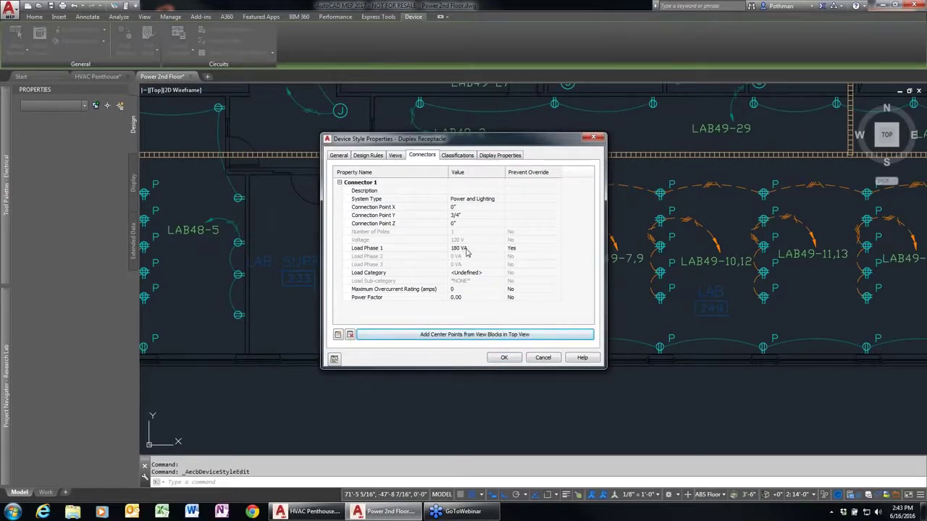
pyautogui.click(543, 358)
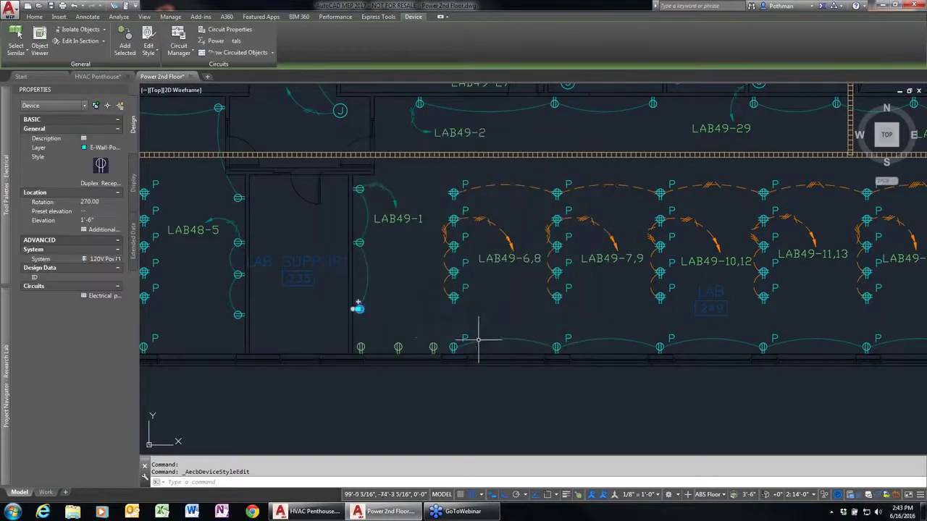
pyautogui.press('Escape')
pyautogui.click(361, 347)
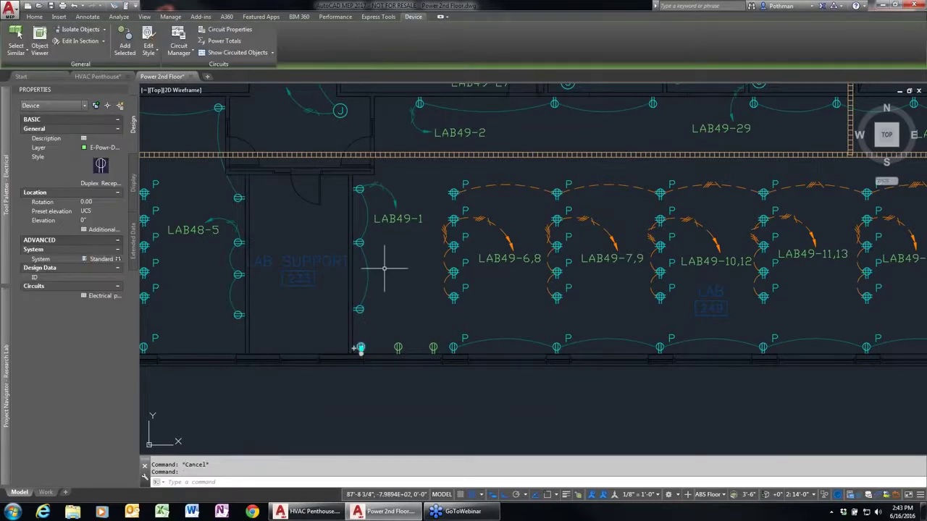
pyautogui.click(147, 40)
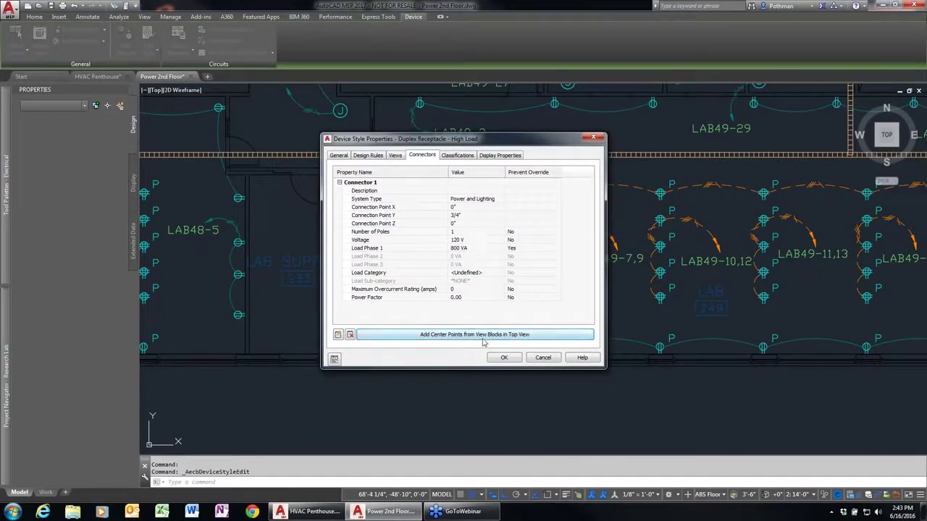
pyautogui.click(542, 357)
pyautogui.press('Escape')
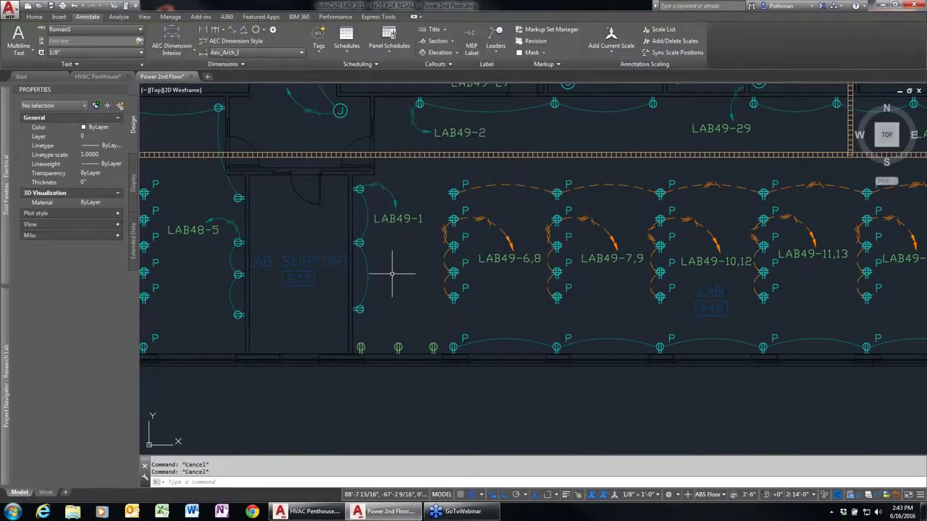
# Step: Add wire matching the arc wire through the lower receptacles, accepting both LAB49 overload warnings
pyautogui.click(367, 273)
pyautogui.rightClick(395, 267)
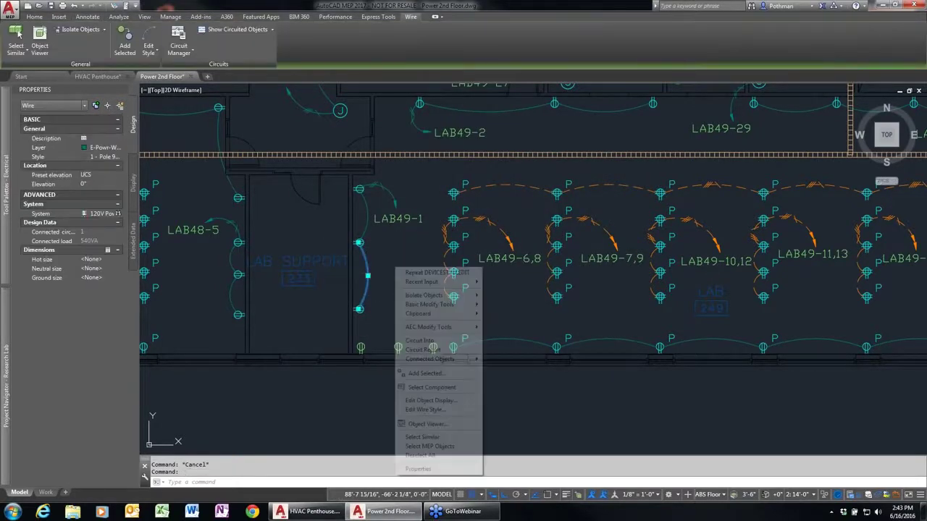
pyautogui.click(431, 373)
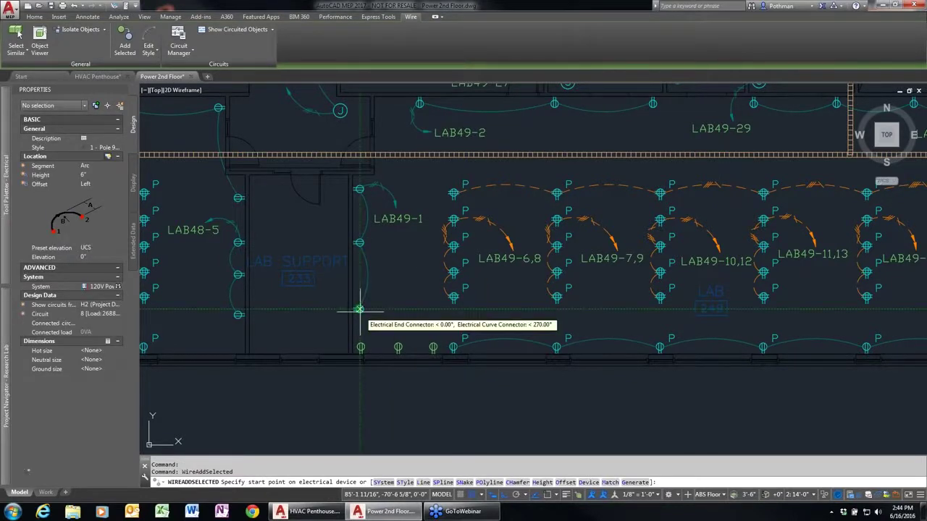
pyautogui.press('F3')
pyautogui.press('F3')
pyautogui.scroll(4, 387, 323)
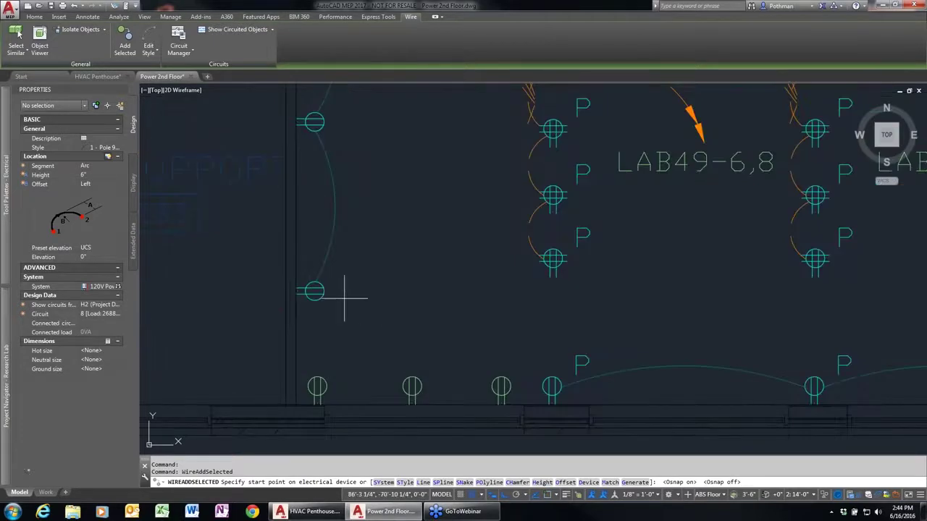
pyautogui.click(313, 291)
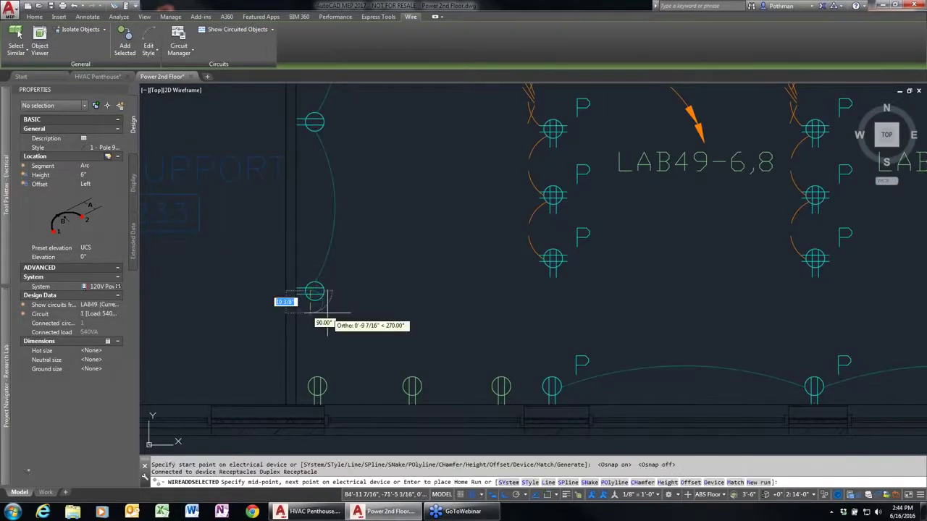
pyautogui.click(316, 386)
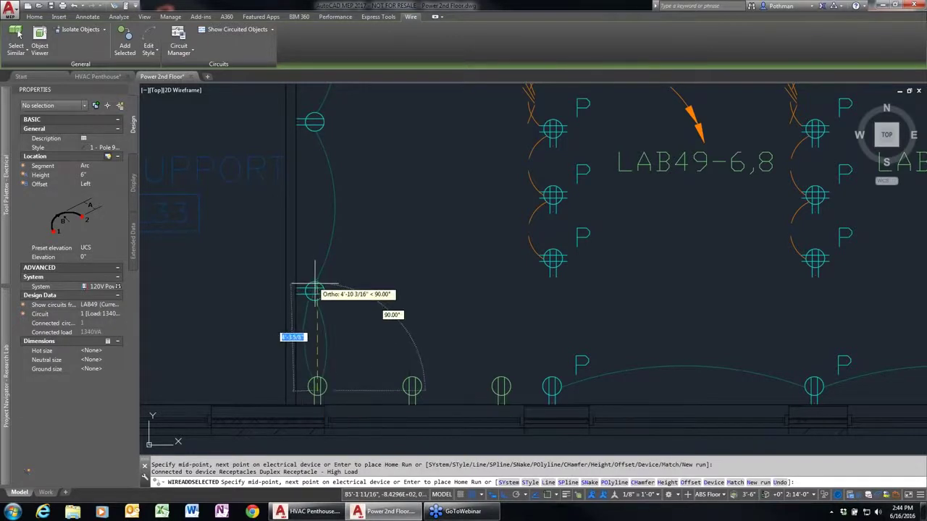
pyautogui.click(417, 389)
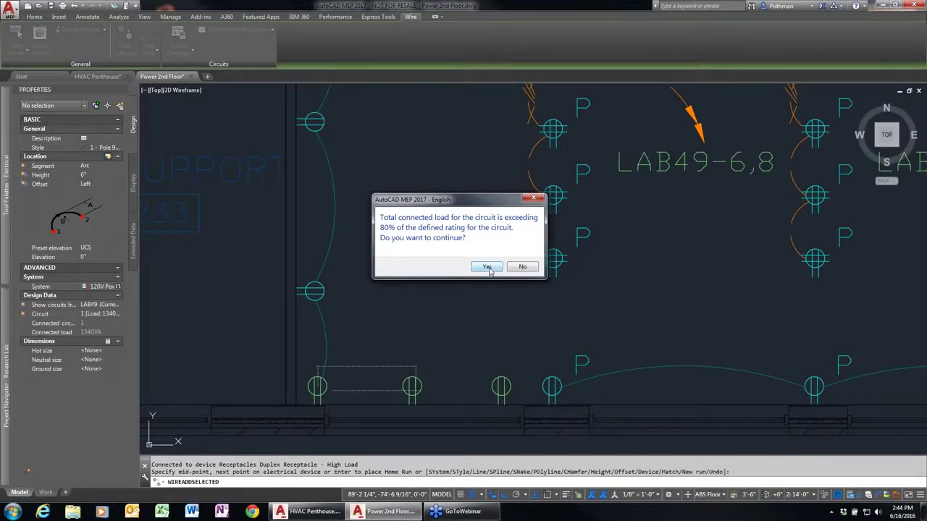
pyautogui.click(486, 267)
pyautogui.click(497, 388)
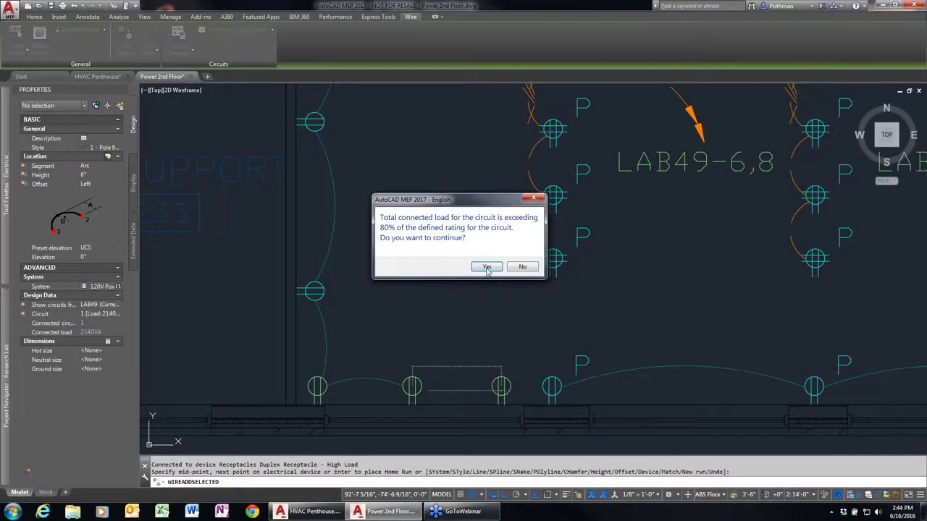
pyautogui.click(488, 267)
pyautogui.press('Return')
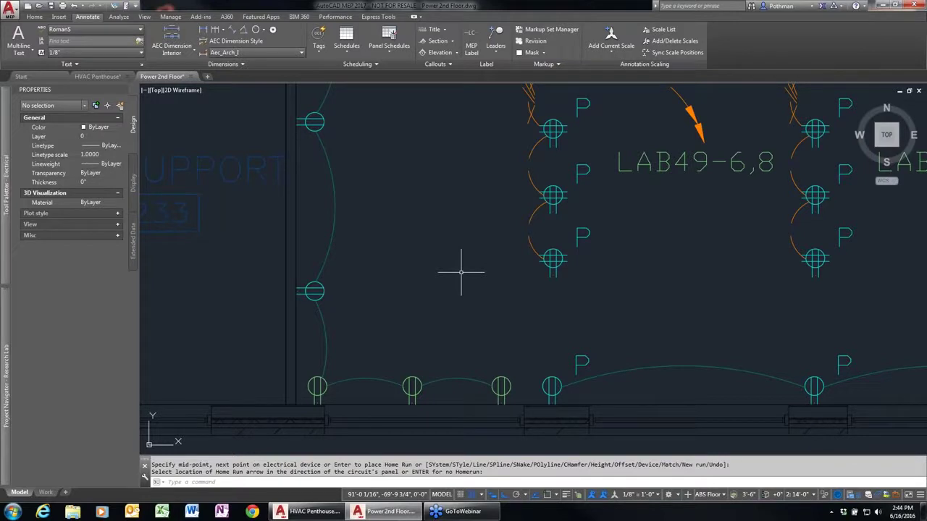
# Step: Set LAB49 circuit 1 rating to 40 A in Circuit Manager, close it and zoom out
pyautogui.click(119, 17)
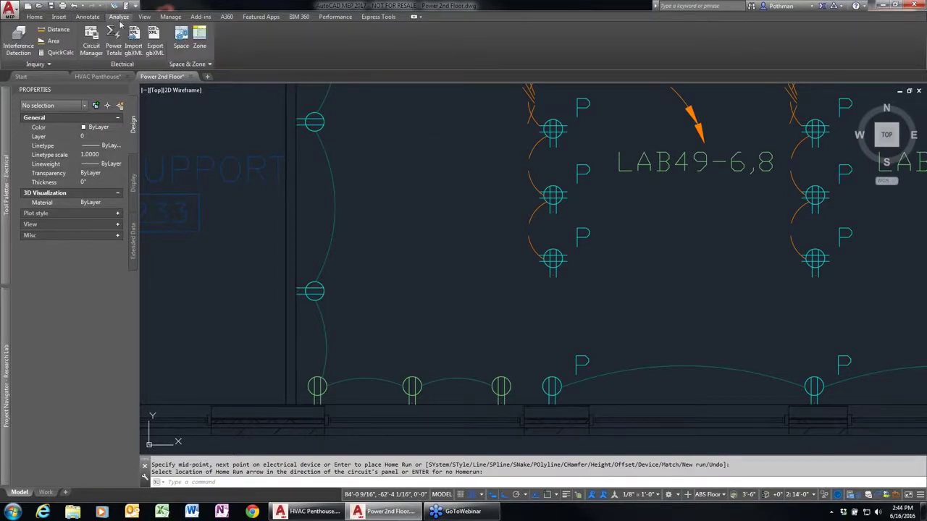
pyautogui.click(90, 47)
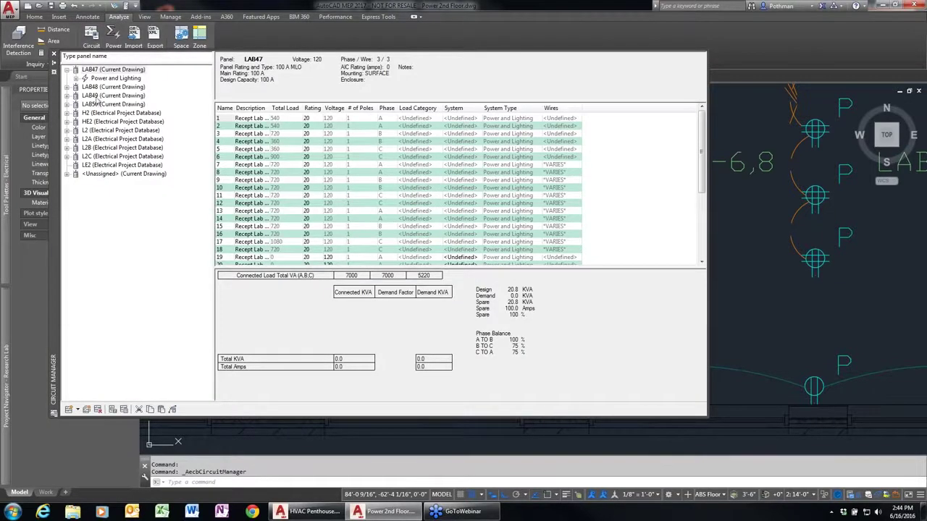
pyautogui.click(98, 96)
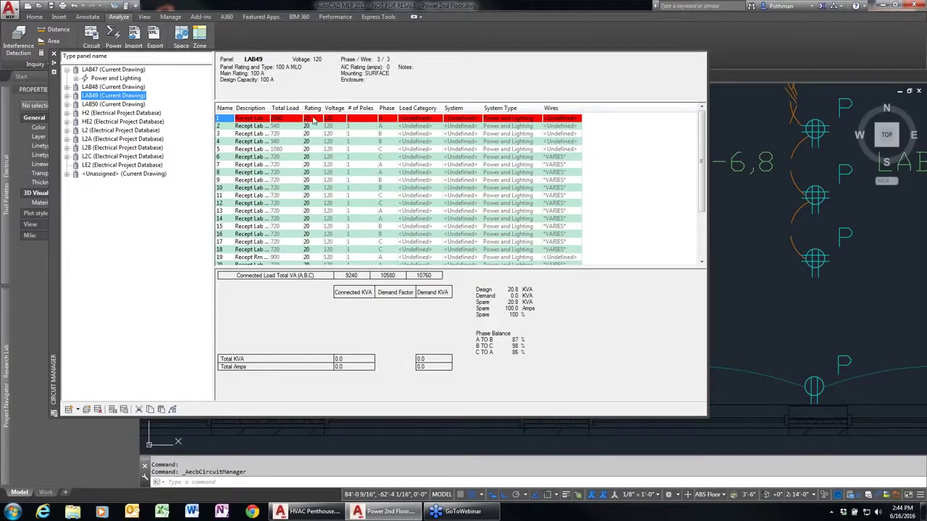
pyautogui.click(310, 118)
pyautogui.press('Return')
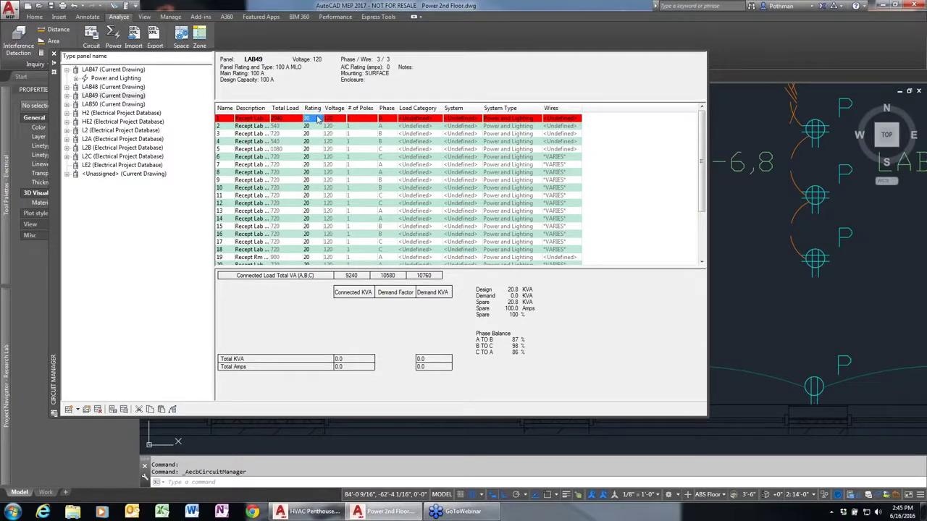
pyautogui.write('40')
pyautogui.press('Return')
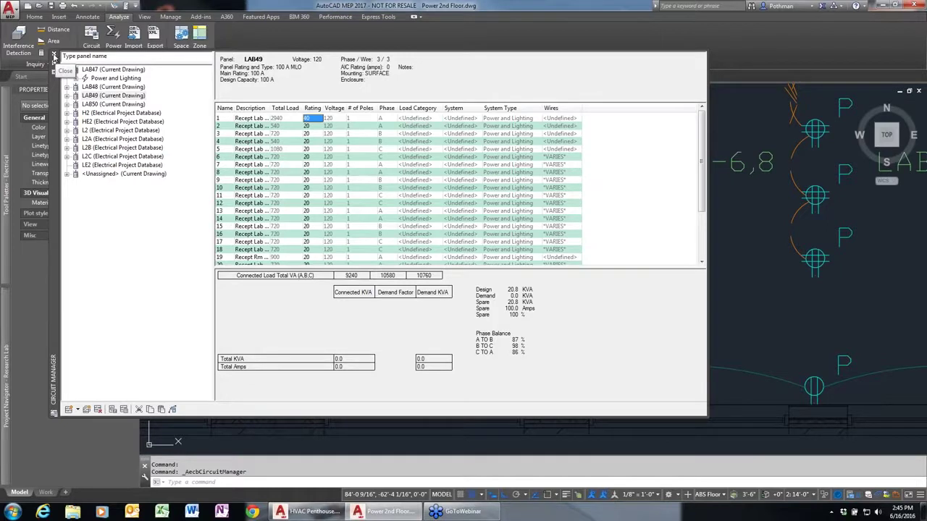
pyautogui.click(54, 56)
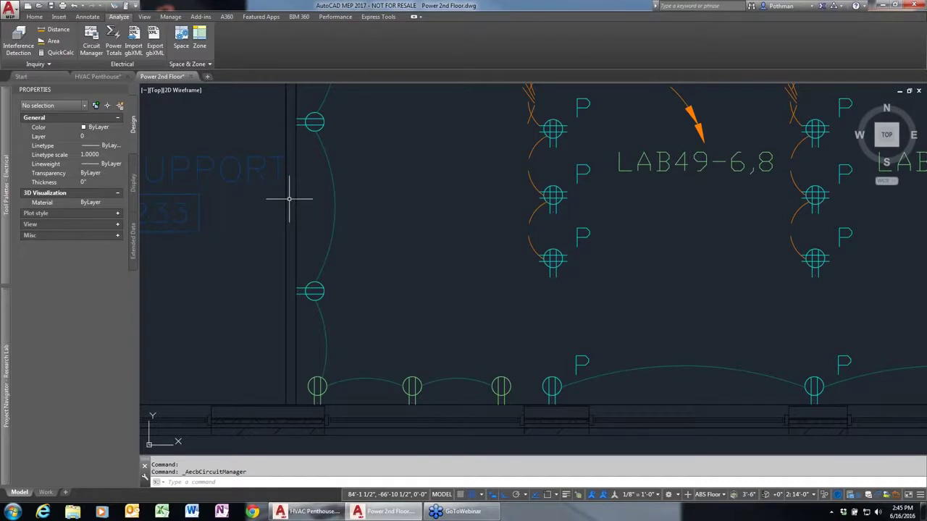
pyautogui.scroll(-2, 442, 265)
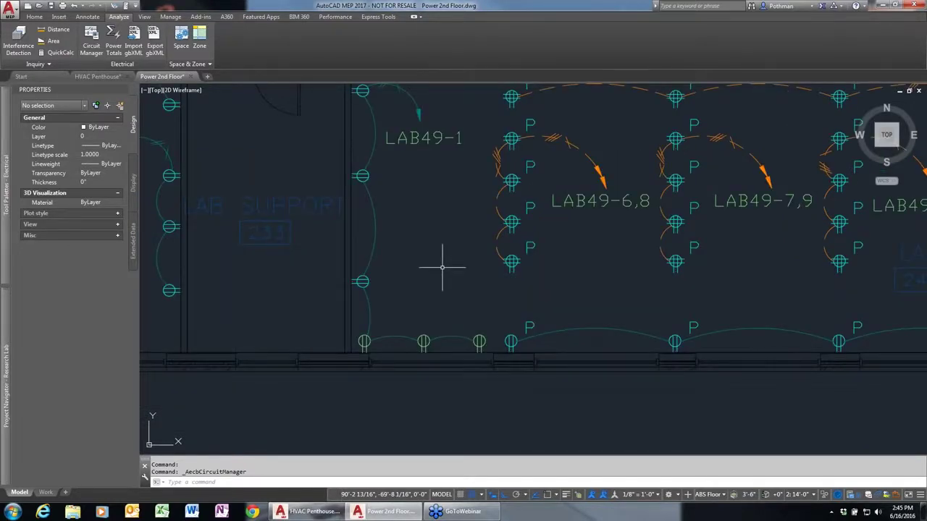
pyautogui.scroll(-2, 442, 268)
pyautogui.scroll(-5, 440, 264)
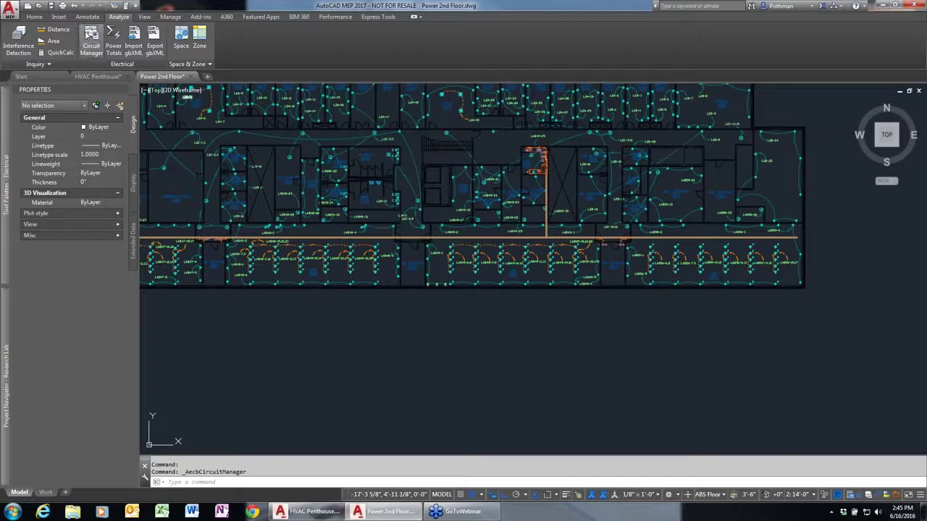
# Step: Insert a 3-Phase Branch Panel Schedule for panel LAB49 below the floor plan
pyautogui.click(88, 16)
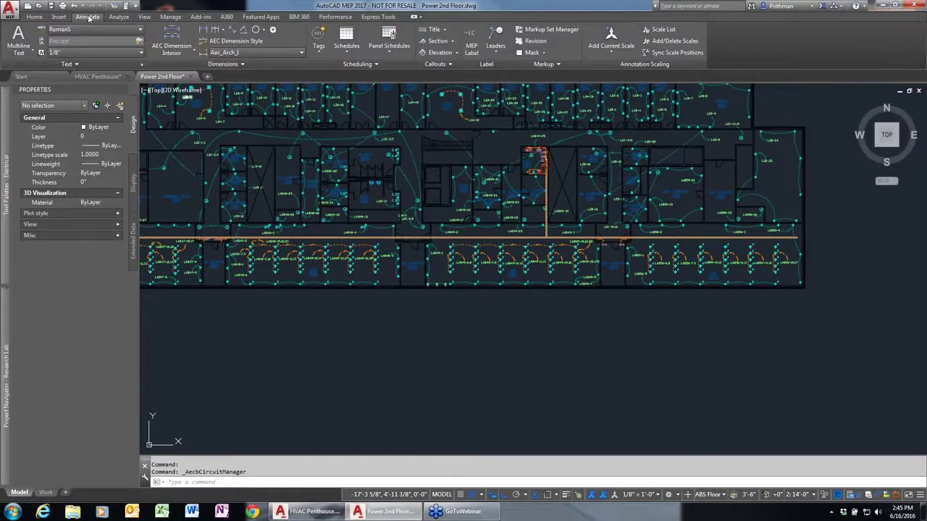
pyautogui.click(386, 45)
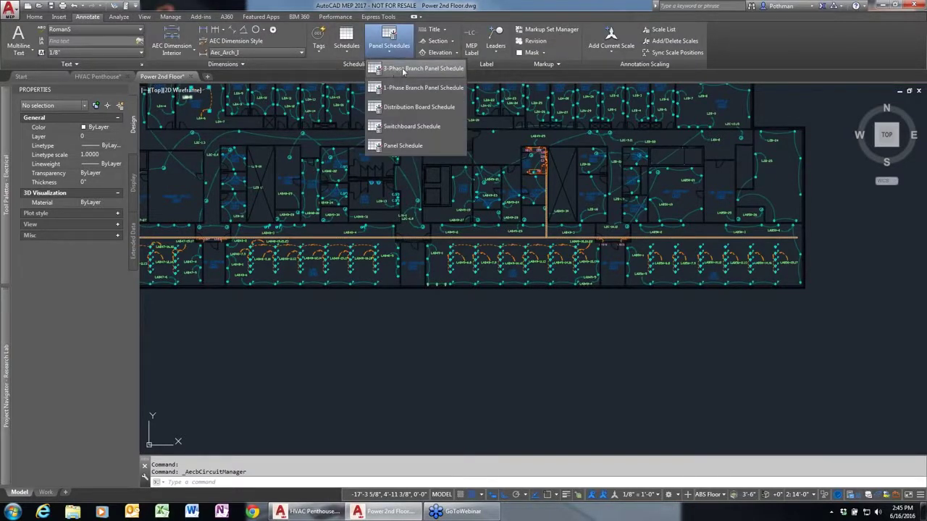
pyautogui.click(403, 70)
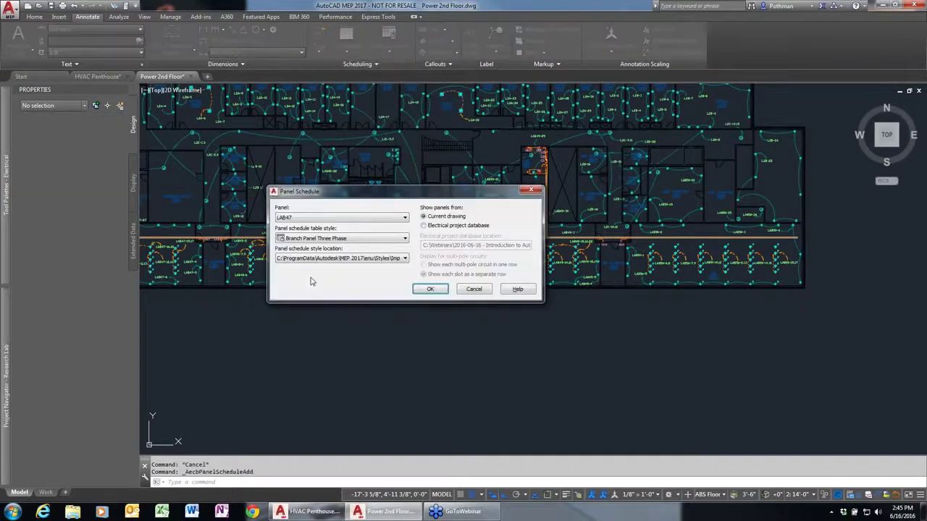
pyautogui.click(326, 218)
pyautogui.click(321, 227)
pyautogui.click(430, 290)
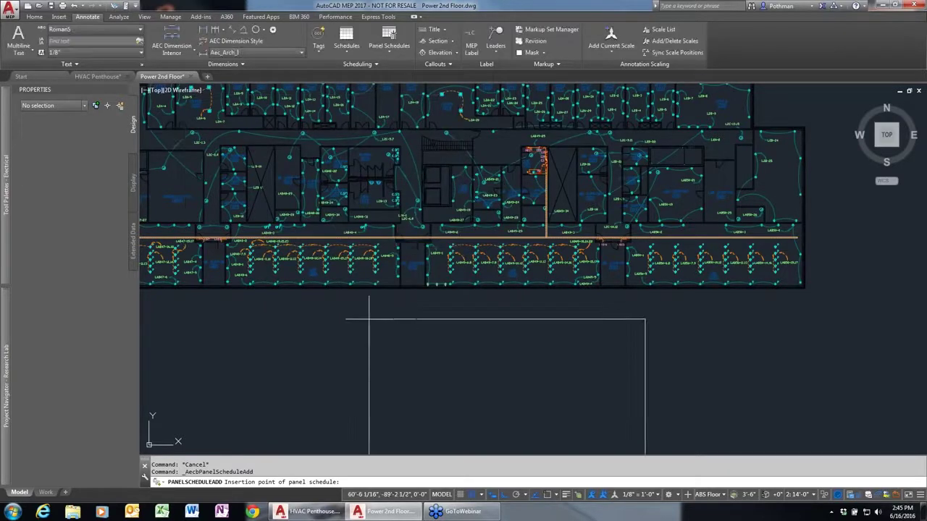
pyautogui.click(367, 304)
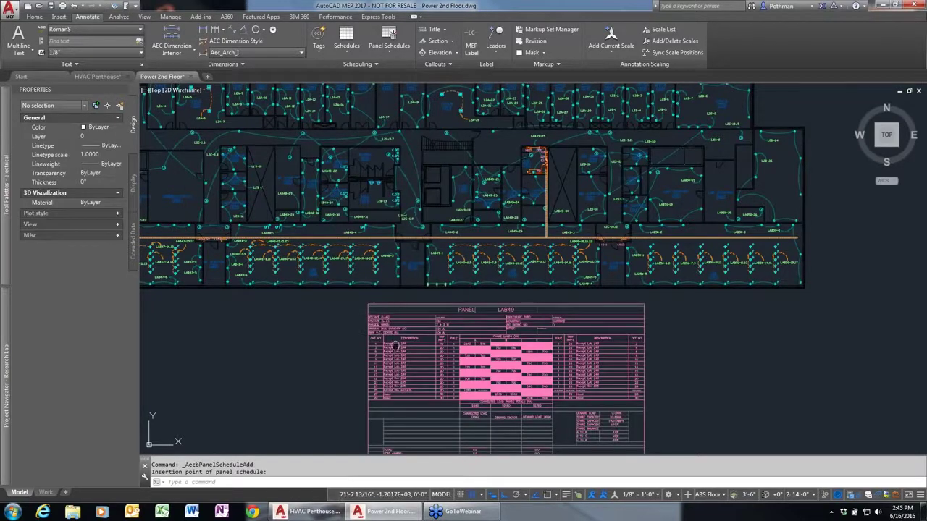
# Step: Pan across the LAB49 schedule's columns, then close Power 2nd Floor without saving
pyautogui.moveTo(392, 349); pyautogui.dragTo(377, 232, button='middle')
pyautogui.scroll(2, 377, 232)
pyautogui.scroll(2, 382, 248)
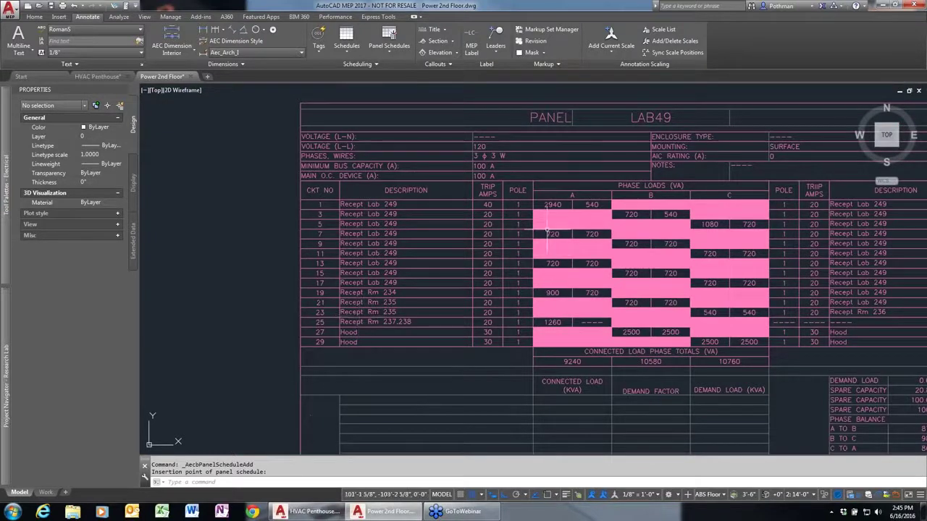
pyautogui.moveTo(684, 397); pyautogui.dragTo(628, 287, button='middle')
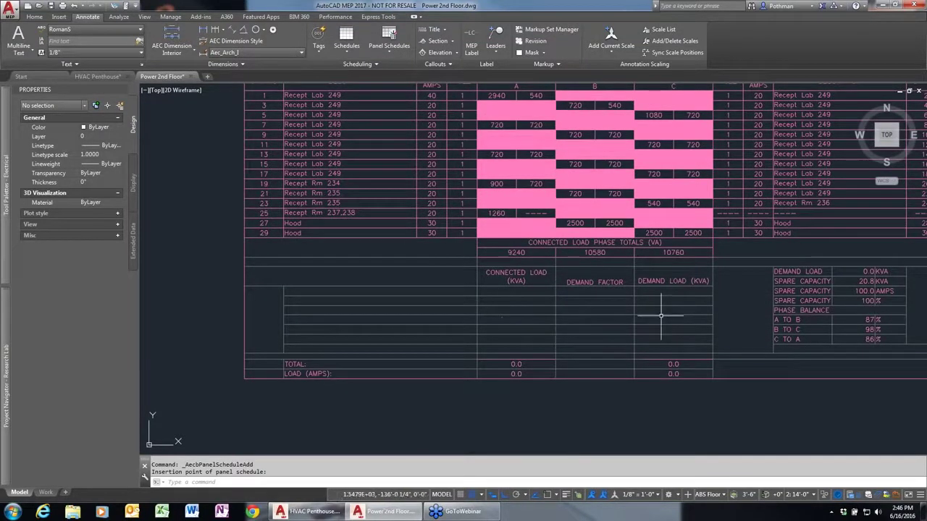
pyautogui.moveTo(740, 296); pyautogui.dragTo(517, 345, button='middle')
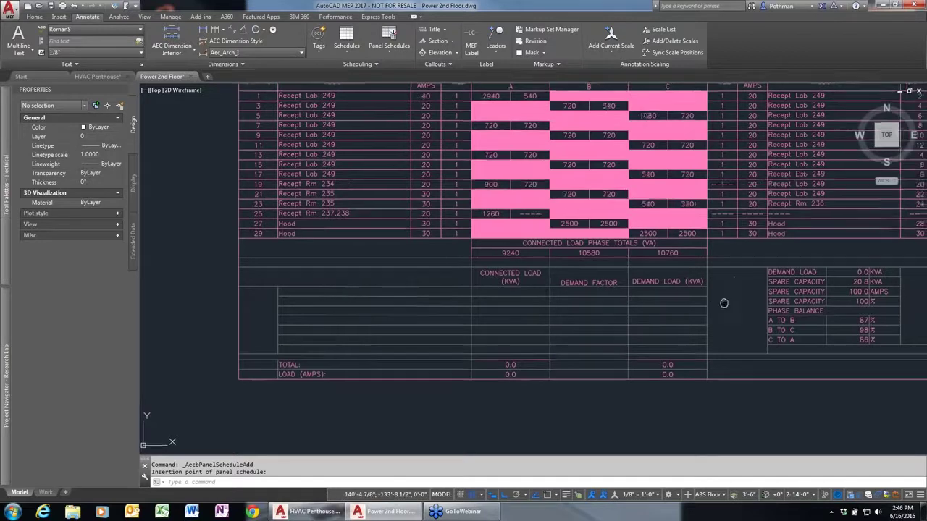
pyautogui.scroll(2, 517, 345)
pyautogui.scroll(-4, 609, 326)
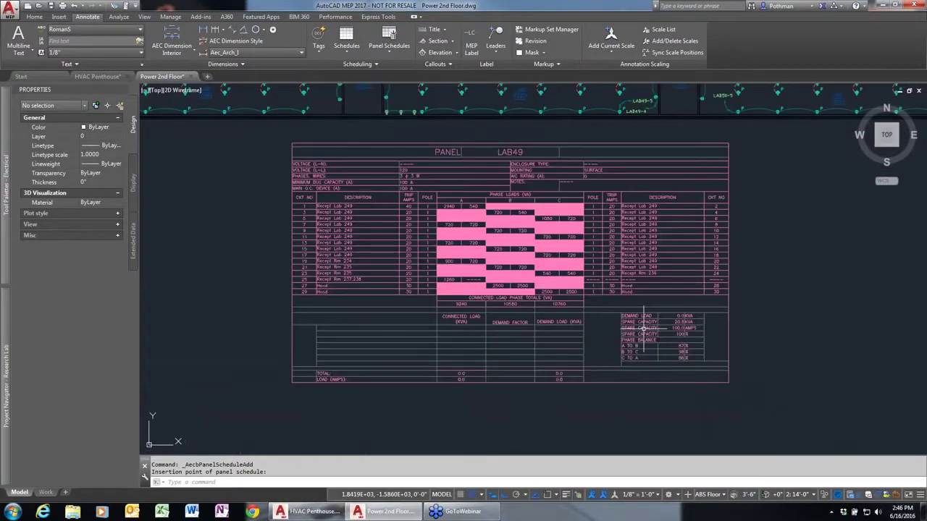
pyautogui.scroll(3, 362, 203)
pyautogui.scroll(2, 375, 210)
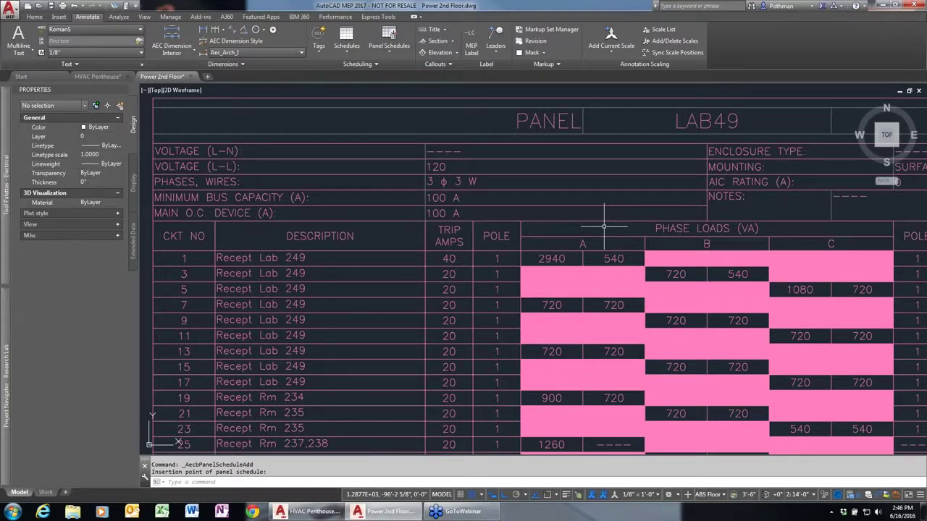
pyautogui.click(191, 77)
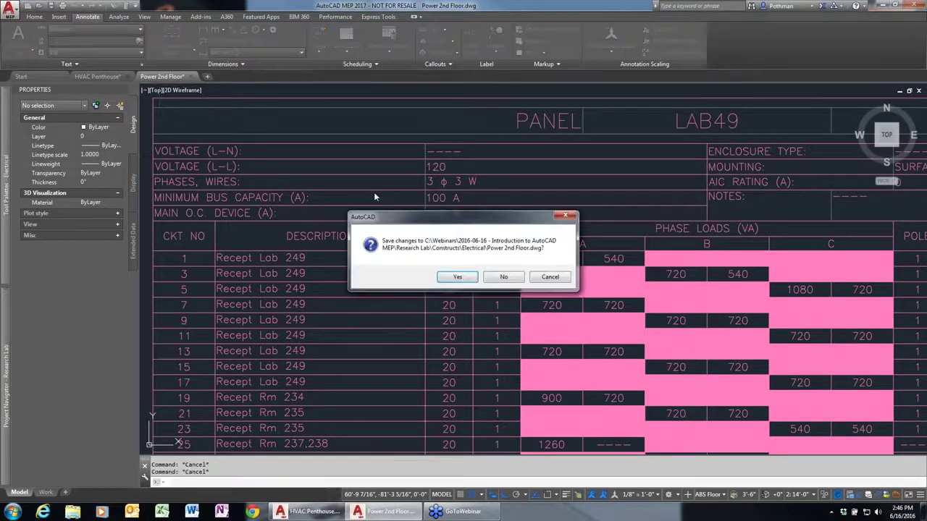
pyautogui.click(505, 277)
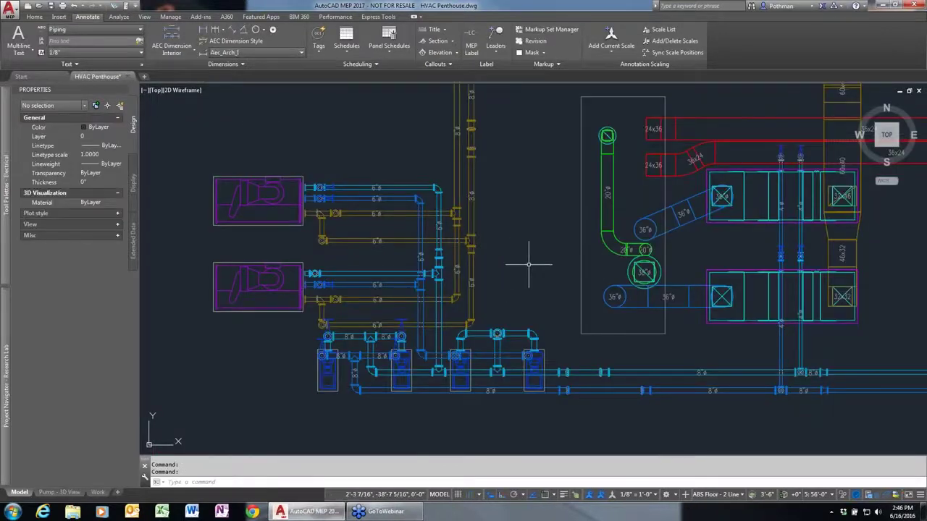
# Step: Window-select the left supply ducts in HVAC Penthouse and show them in the Object Viewer
pyautogui.scroll(-3, 529, 264)
pyautogui.moveTo(699, 243); pyautogui.dragTo(504, 281, button='middle')
pyautogui.scroll(-3, 504, 281)
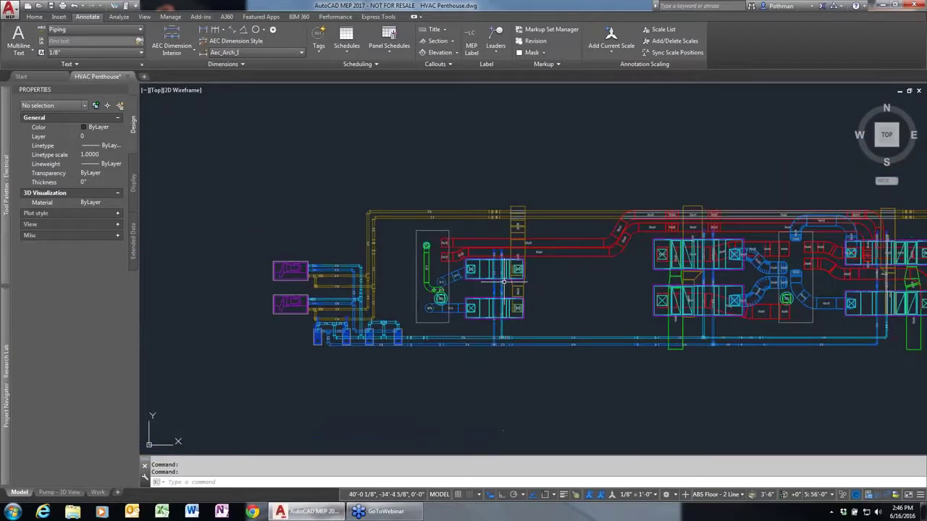
pyautogui.scroll(-2, 504, 281)
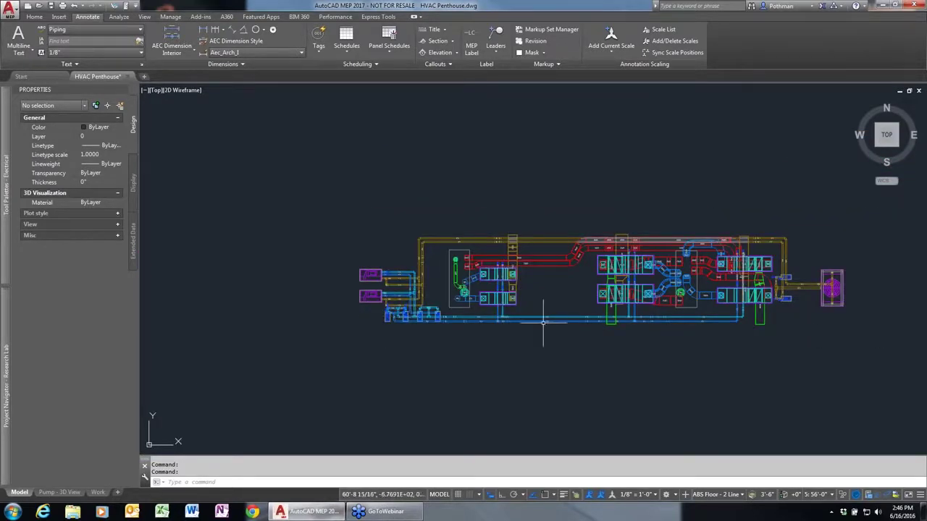
pyautogui.scroll(3, 482, 322)
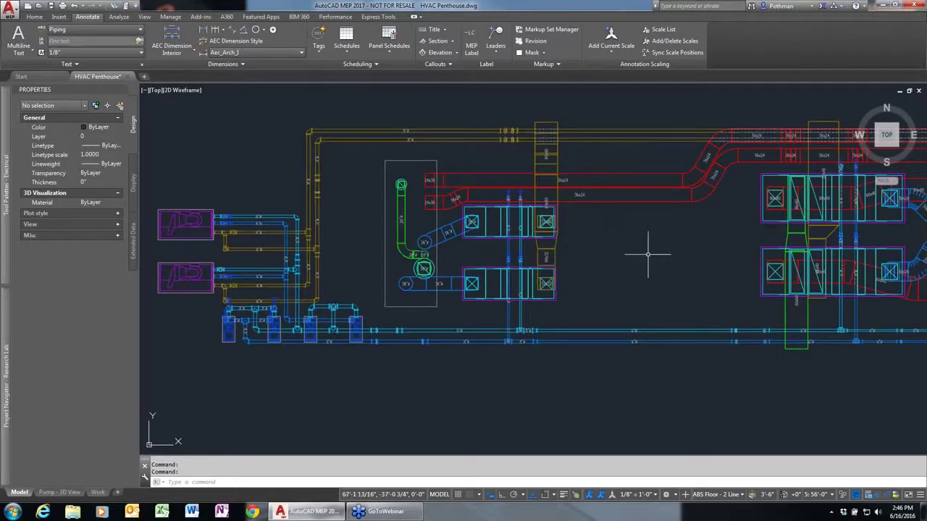
pyautogui.click(375, 101)
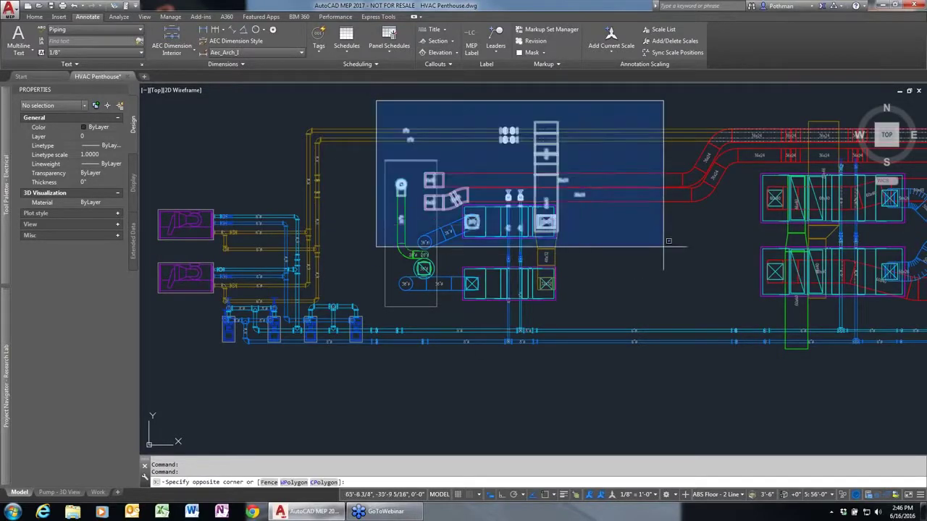
pyautogui.click(713, 245)
pyautogui.rightClick(651, 242)
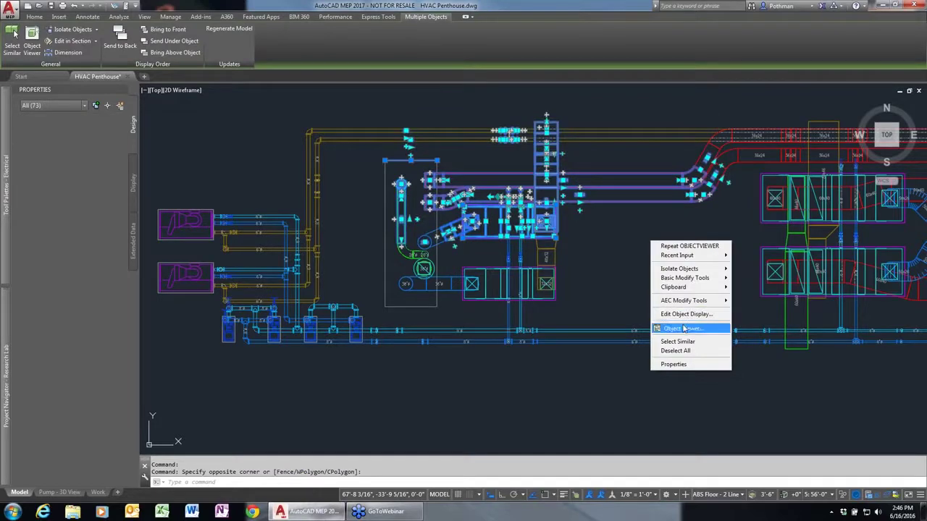
pyautogui.click(684, 329)
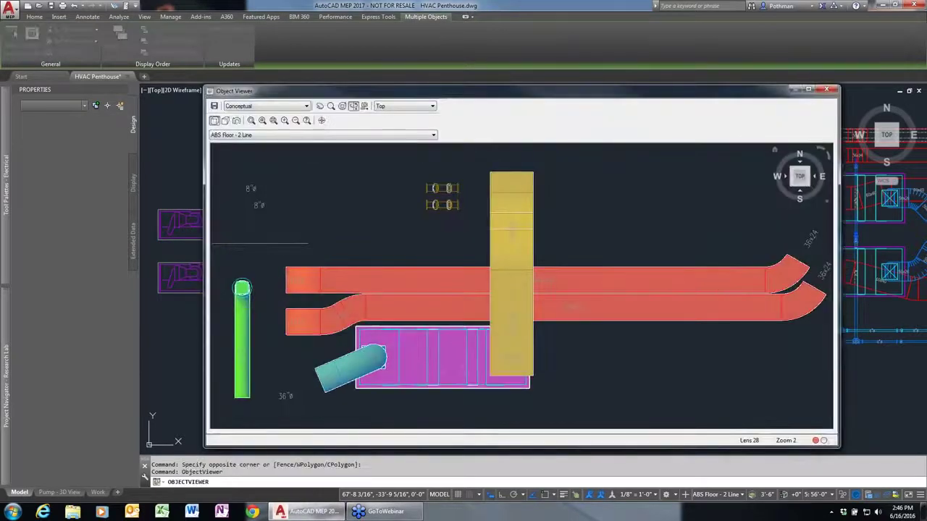
# Step: Switch to an isometric view and orbit and zoom around the ducts and pipes
pyautogui.click(811, 190)
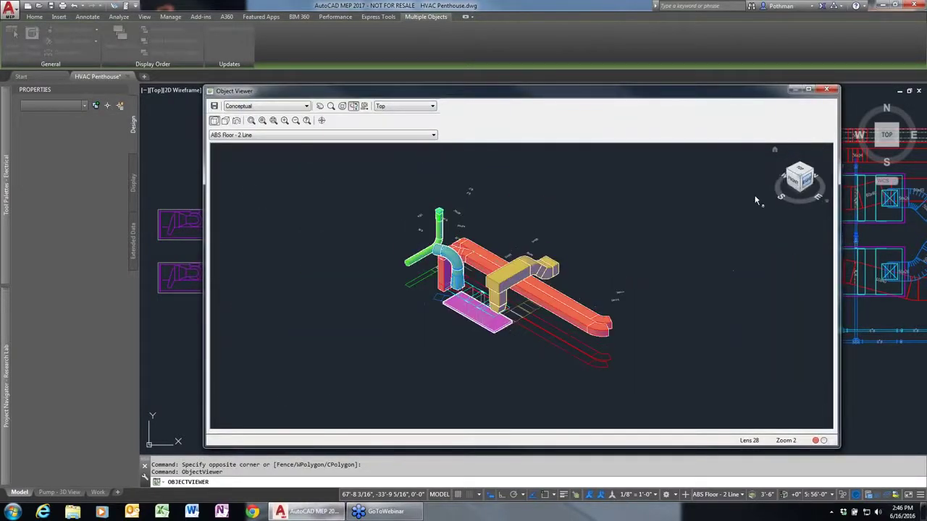
pyautogui.moveTo(583, 355)
pyautogui.mouseDown()
pyautogui.moveTo(444, 248)
pyautogui.moveTo(496, 290)
pyautogui.mouseUp()
pyautogui.scroll(3, 496, 290)
pyautogui.scroll(3, 497, 290)
pyautogui.scroll(4, 549, 302)
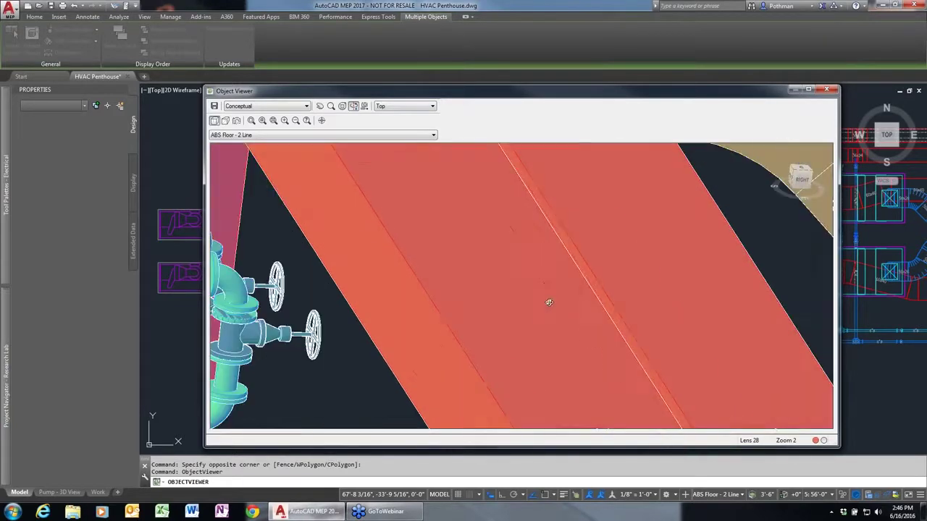
pyautogui.scroll(-3, 549, 302)
pyautogui.scroll(-3, 549, 302)
pyautogui.scroll(-3, 536, 312)
pyautogui.moveTo(503, 320)
pyautogui.mouseDown()
pyautogui.moveTo(507, 278)
pyautogui.moveTo(519, 263)
pyautogui.moveTo(601, 269)
pyautogui.mouseUp()
pyautogui.moveTo(594, 279); pyautogui.dragTo(695, 217)
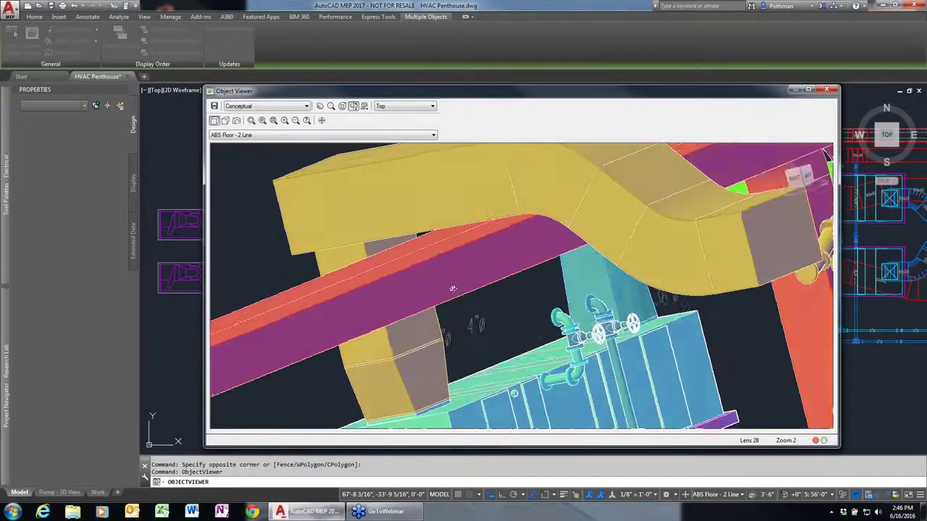
# Step: Close the Object Viewer and centre the whole penthouse plan in view
pyautogui.click(826, 90)
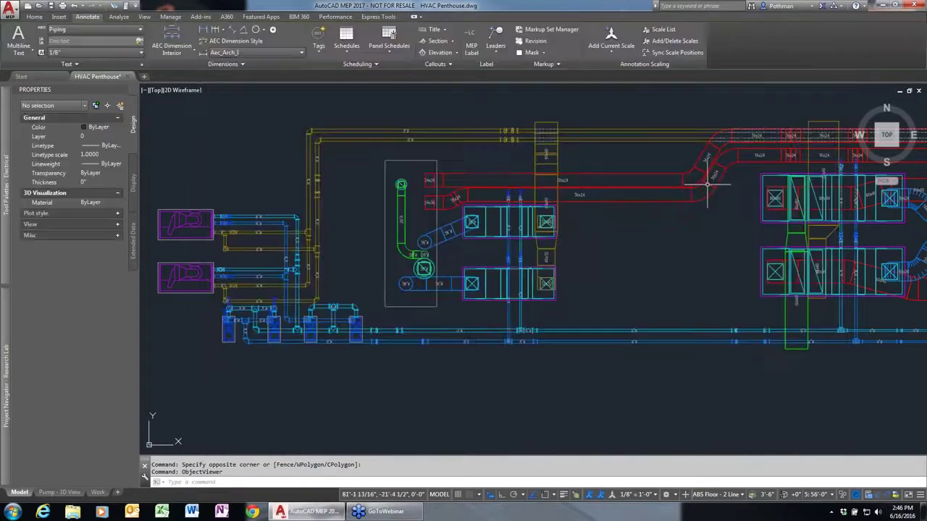
pyautogui.scroll(-2, 716, 202)
pyautogui.scroll(-2, 716, 202)
pyautogui.moveTo(715, 203); pyautogui.dragTo(415, 192, button='middle')
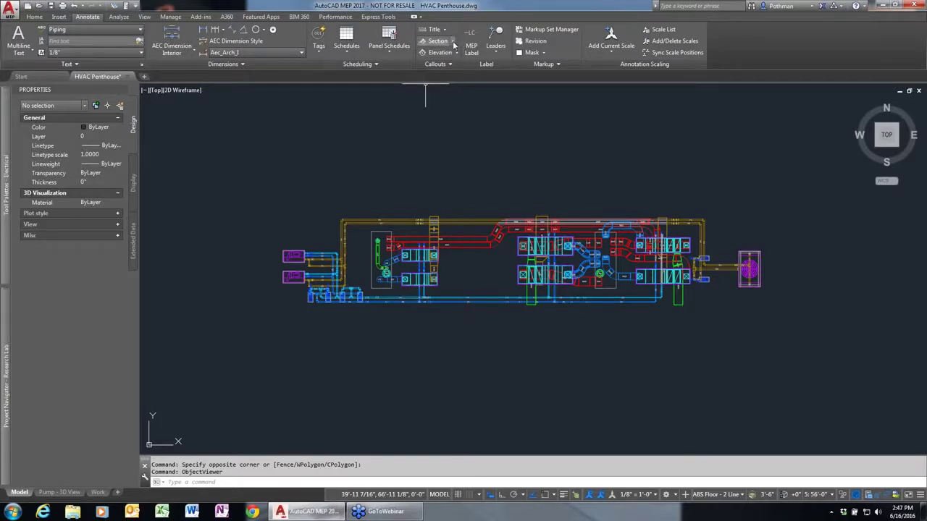
# Step: Draw a straight left-to-right section callout with Ortho, set its extent, and place the section above
pyautogui.click(452, 42)
pyautogui.click(445, 58)
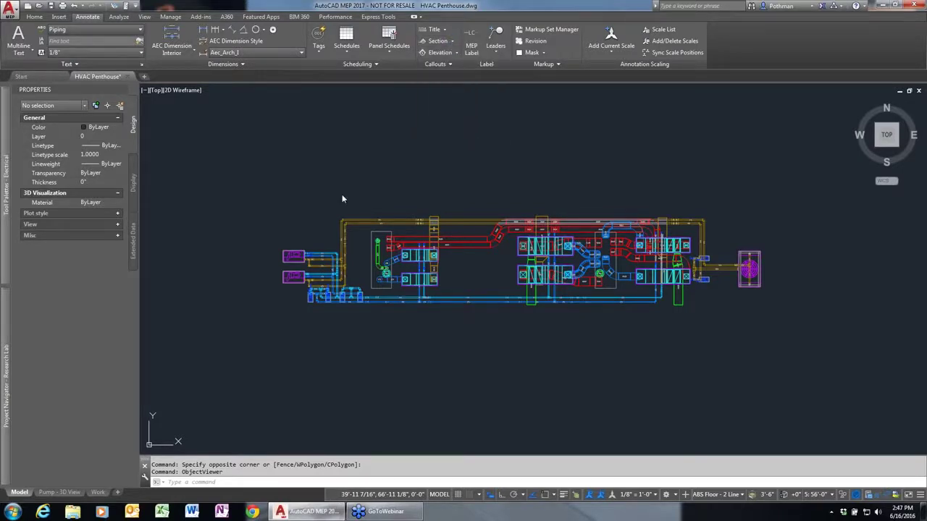
pyautogui.click(269, 267)
pyautogui.press('F8')
pyautogui.click(782, 268)
pyautogui.press('Return')
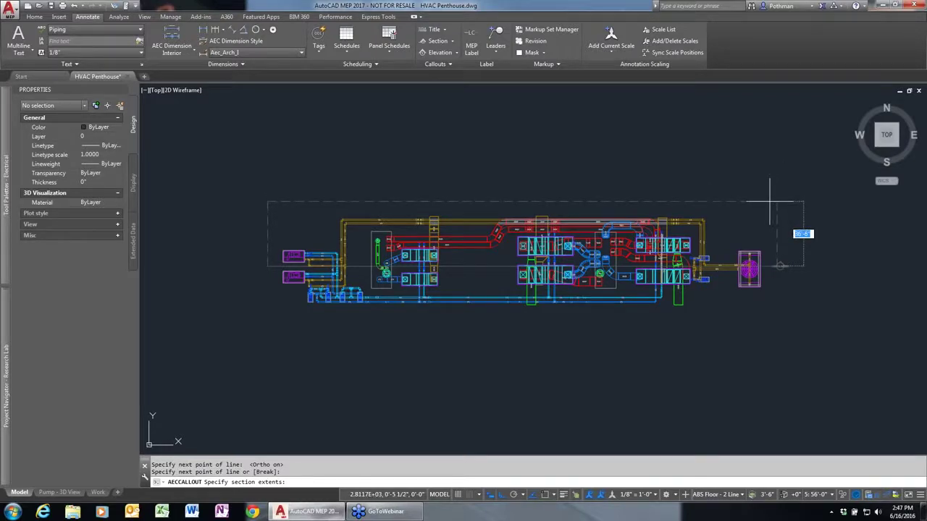
pyautogui.click(768, 197)
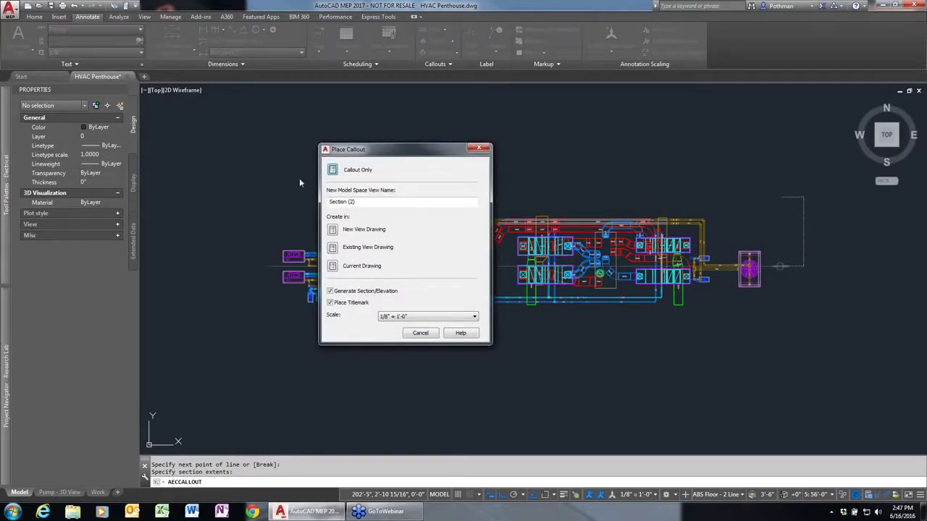
pyautogui.click(333, 267)
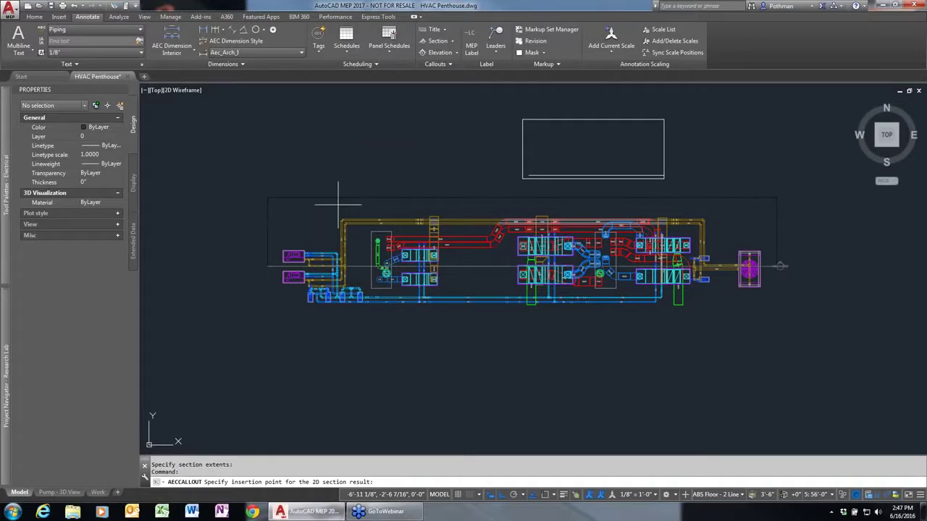
pyautogui.click(270, 186)
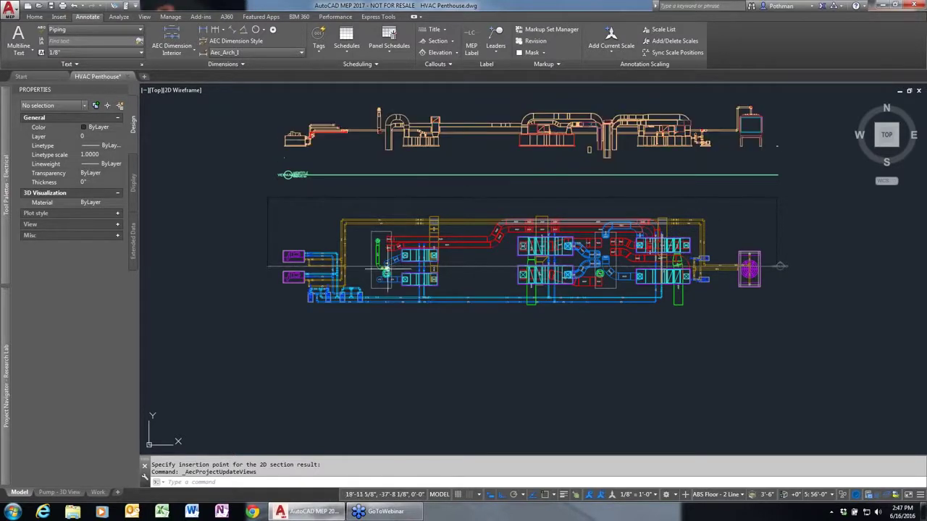
# Step: Zoom around the plan and select the fan at the duct run's start, then cancel
pyautogui.moveTo(388, 210); pyautogui.dragTo(452, 242, button='middle')
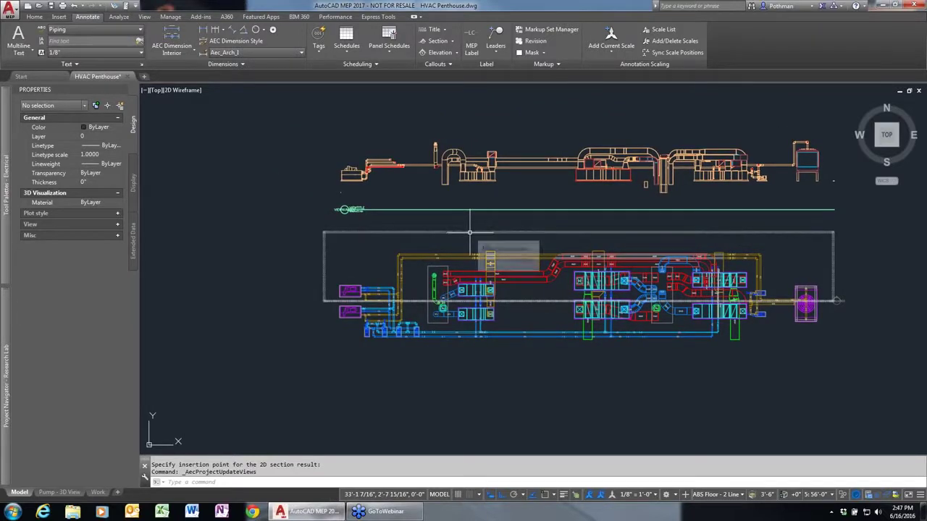
pyautogui.scroll(-2, 474, 235)
pyautogui.scroll(2, 470, 243)
pyautogui.scroll(2, 461, 255)
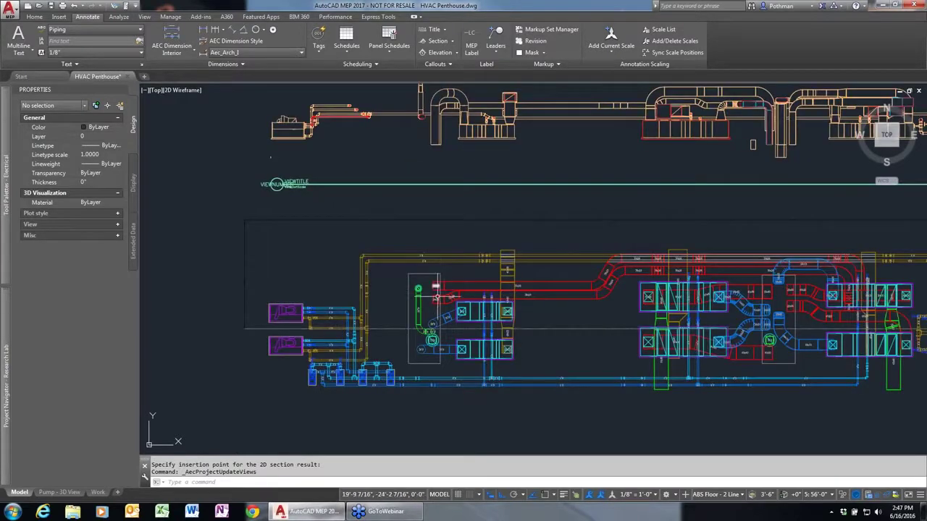
pyautogui.scroll(-2, 434, 322)
pyautogui.scroll(-2, 430, 335)
pyautogui.scroll(2, 429, 347)
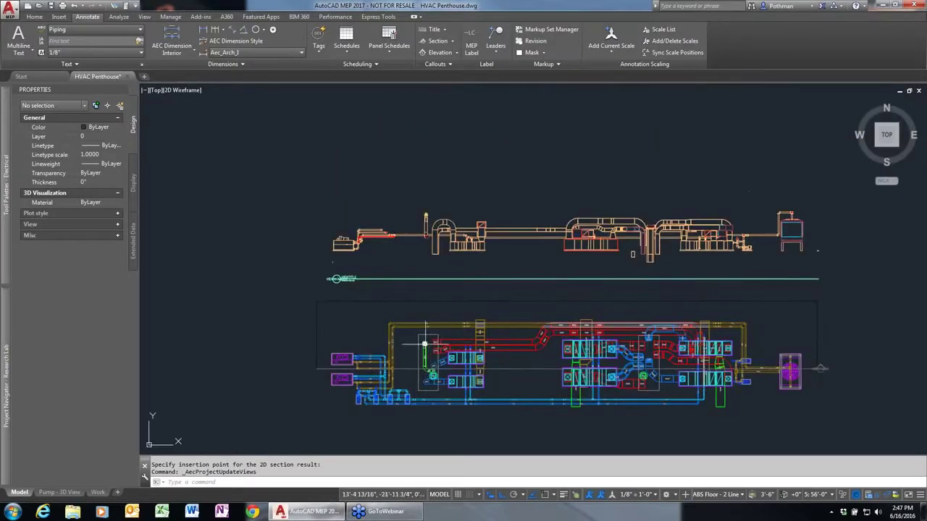
pyautogui.scroll(2, 424, 345)
pyautogui.scroll(1, 420, 346)
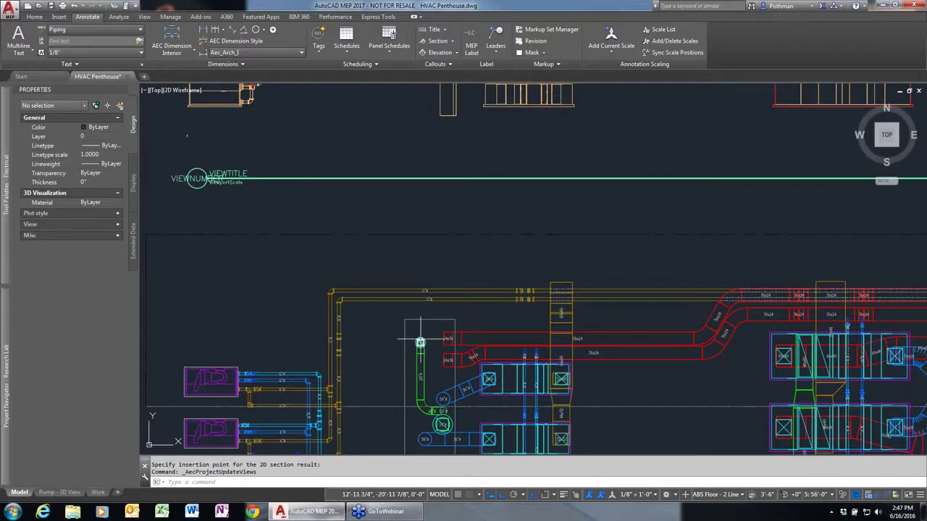
pyautogui.click(421, 341)
pyautogui.click(420, 342)
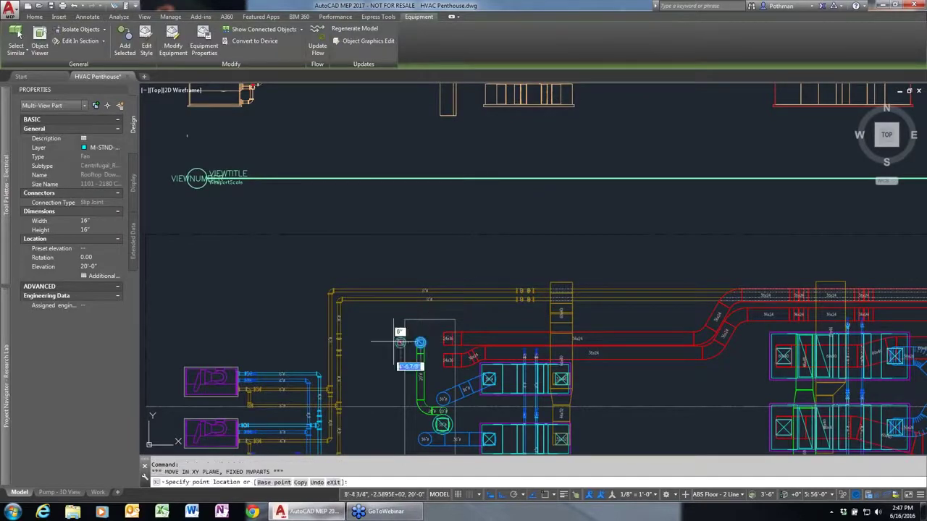
pyautogui.press('Escape')
pyautogui.press('Escape')
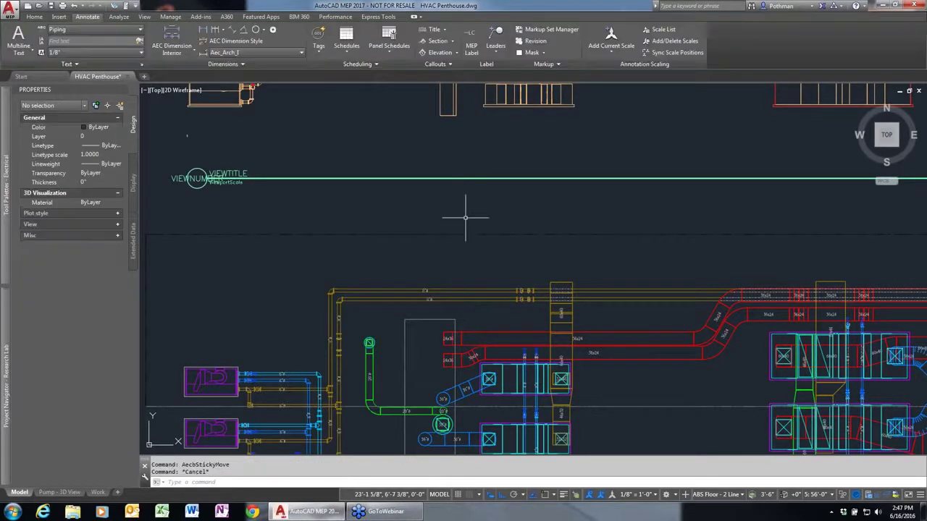
# Step: Refresh the 2D Section/Elevation object above the plan, then recentre the plan
pyautogui.moveTo(472, 151); pyautogui.dragTo(478, 366, button='middle')
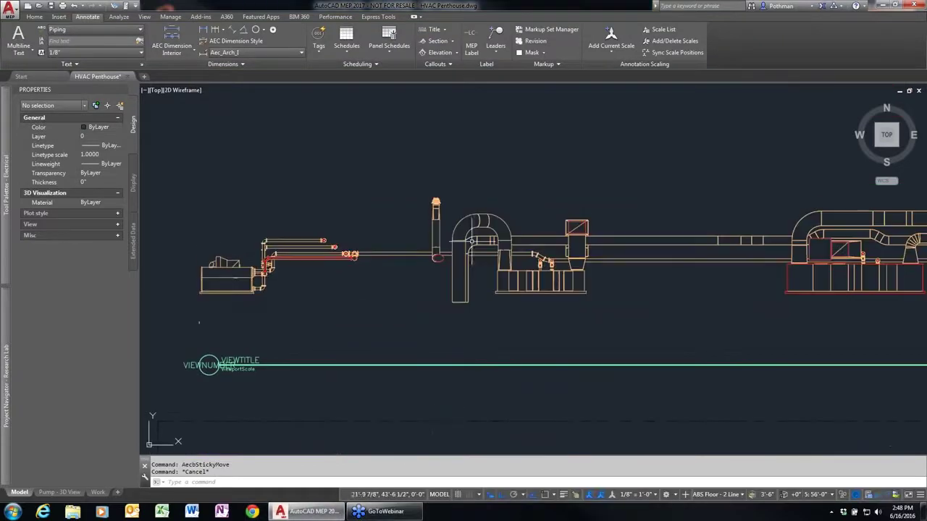
pyautogui.click(481, 235)
pyautogui.rightClick(483, 239)
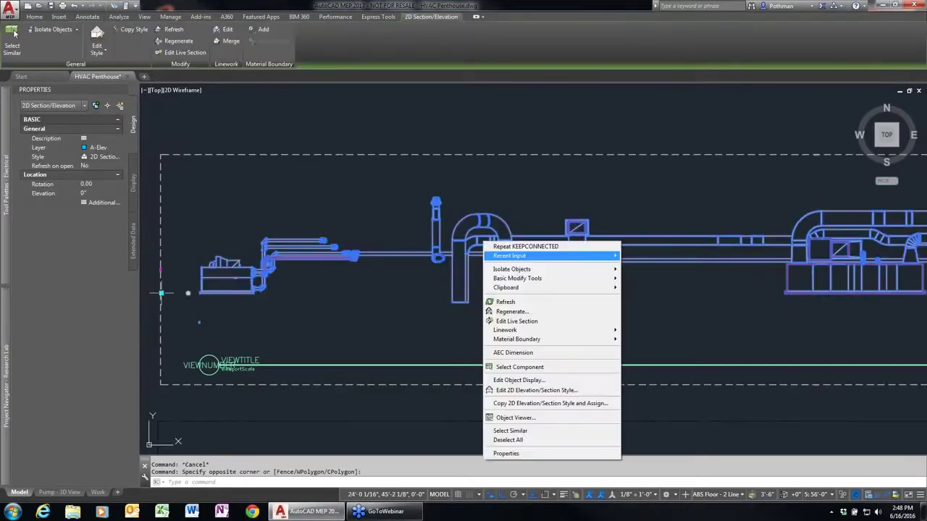
pyautogui.click(531, 303)
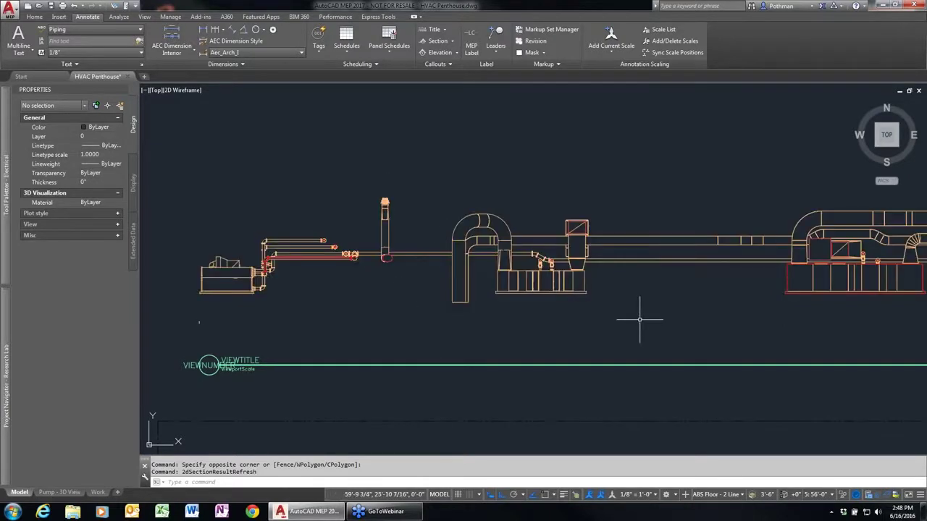
pyautogui.scroll(-4, 637, 318)
pyautogui.moveTo(652, 326); pyautogui.dragTo(415, 237, button='middle')
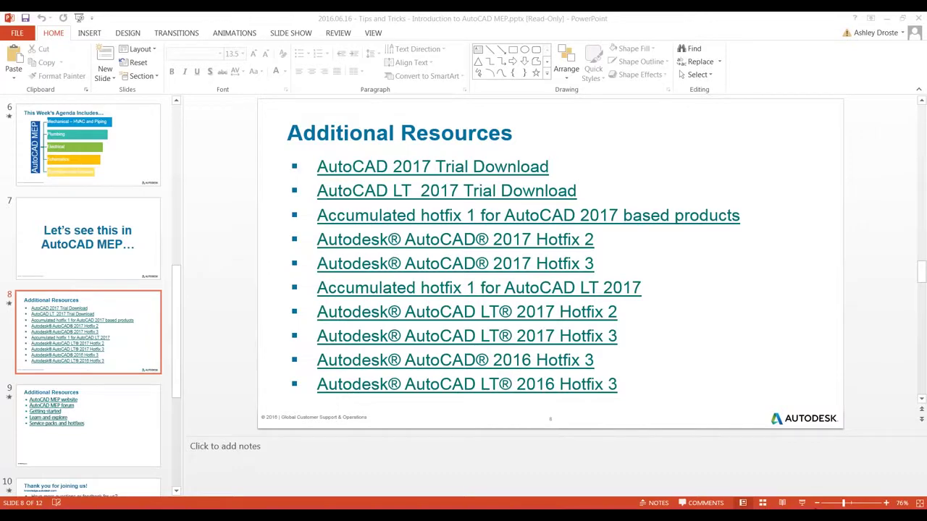
# Step: Start the slide show from Additional Resources and advance to the Thank you slide
pyautogui.click(802, 503)
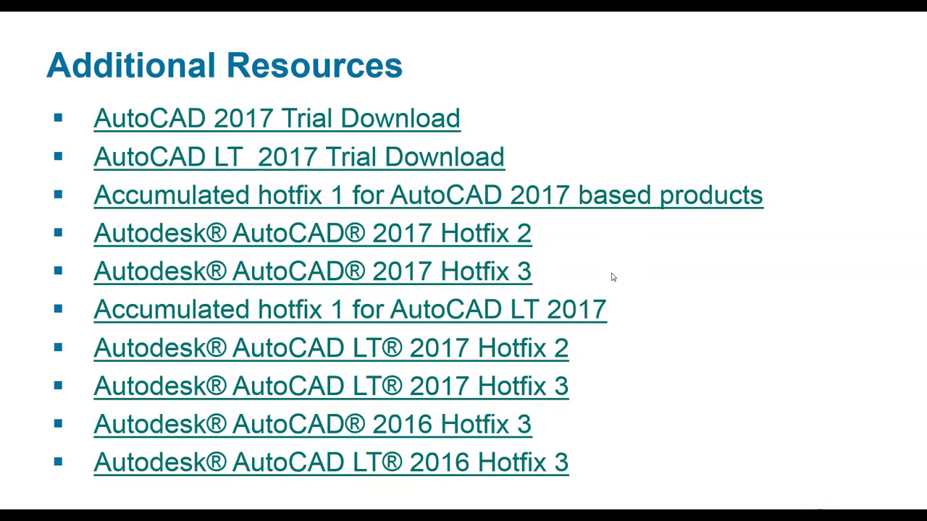
pyautogui.press('Right')
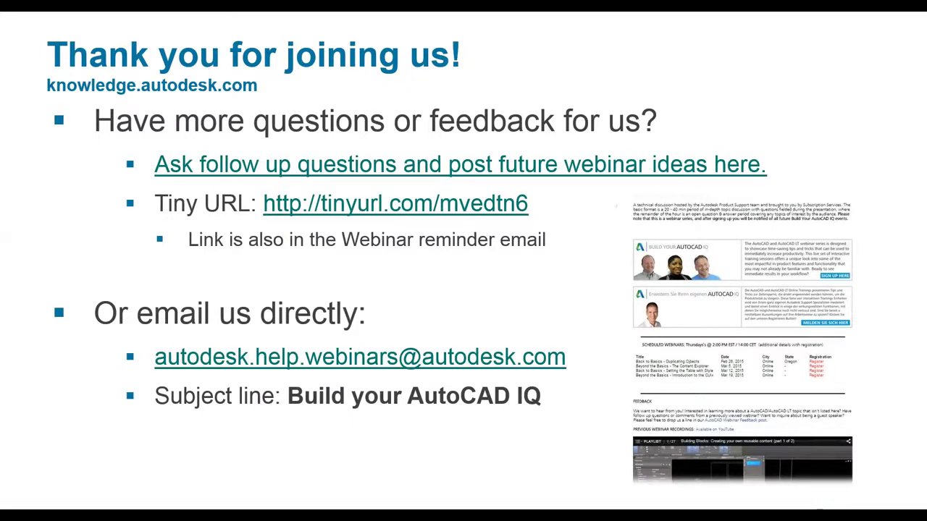
# Step: Go back one slide, then advance to the Q&A slide
pyautogui.press('Left')
pyautogui.click(160, 328)
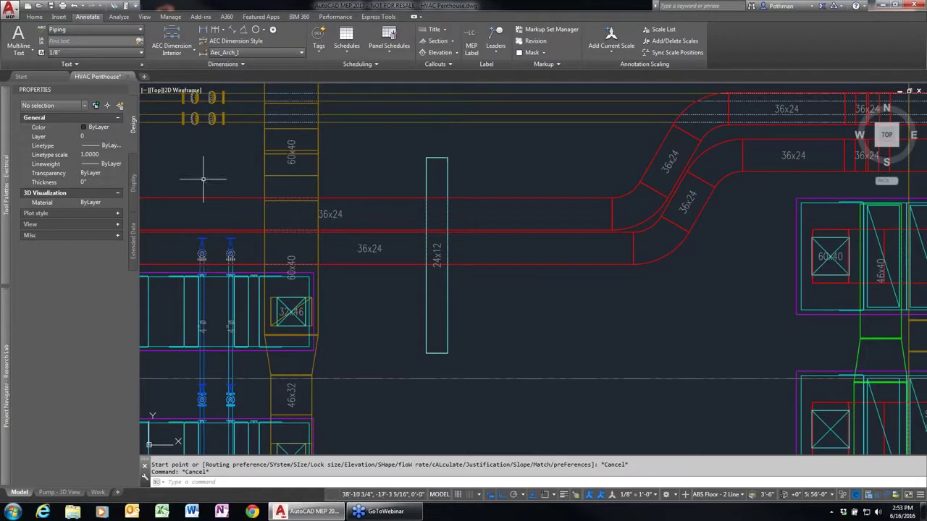
# Step: Start DUCTADD, try editing the duct elevation, then cancel the command
pyautogui.write('d')
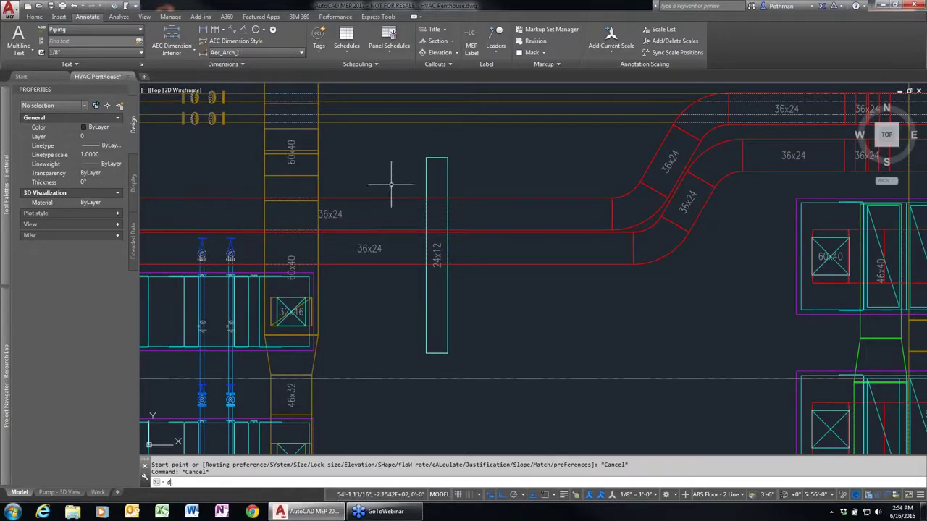
pyautogui.write('uyt')
pyautogui.press('BackSpace')
pyautogui.press('BackSpace')
pyautogui.press('BackSpace')
pyautogui.write('uctadd')
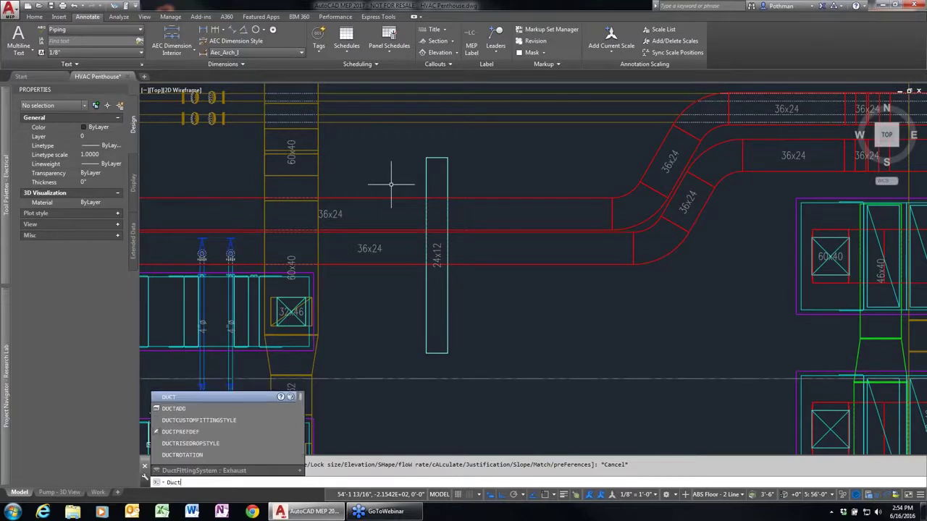
pyautogui.press('Return')
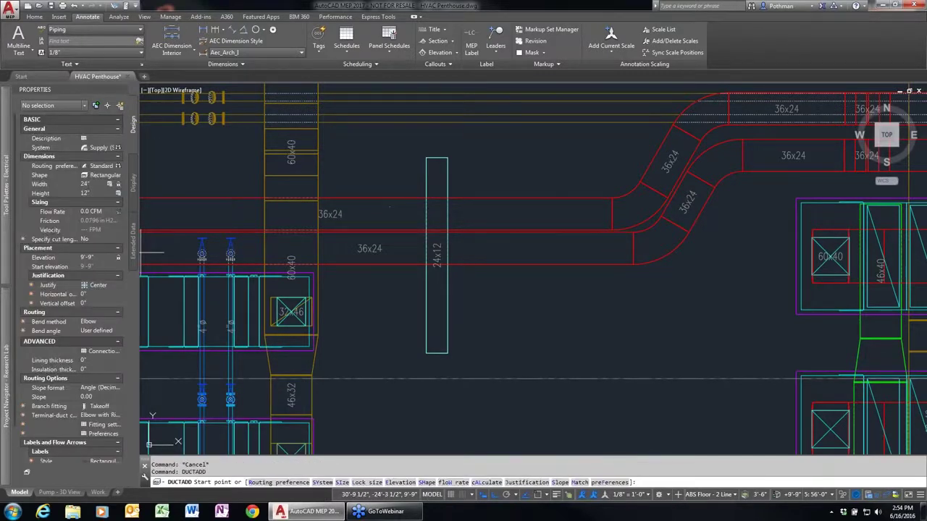
pyautogui.click(49, 255)
pyautogui.press('Escape')
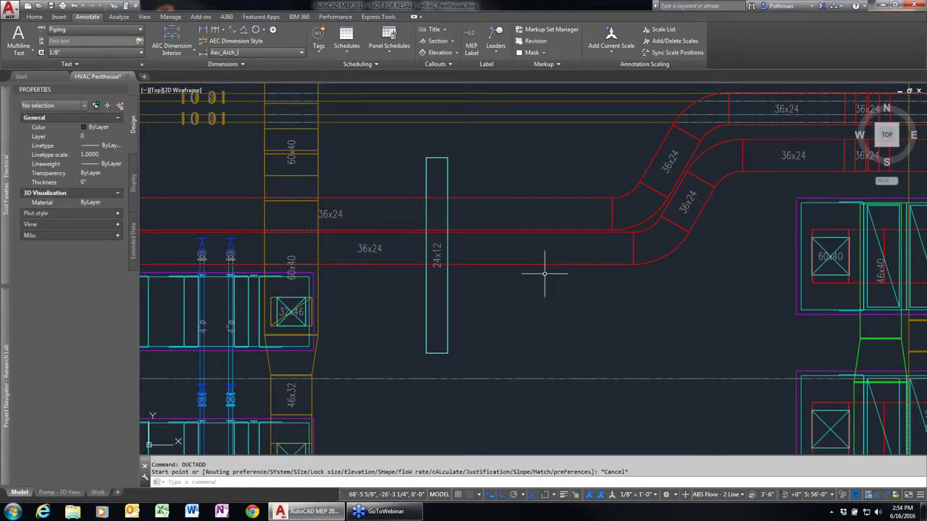
# Step: Restart DUCTADD and set its system to Outdoor Air from the Duct System Definitions browser
pyautogui.press('Up')
pyautogui.press('Return')
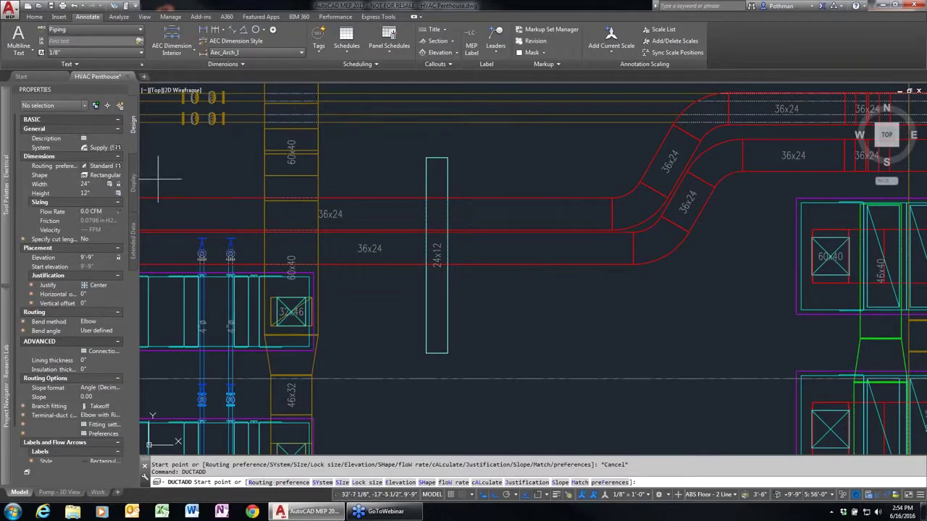
pyautogui.click(117, 148)
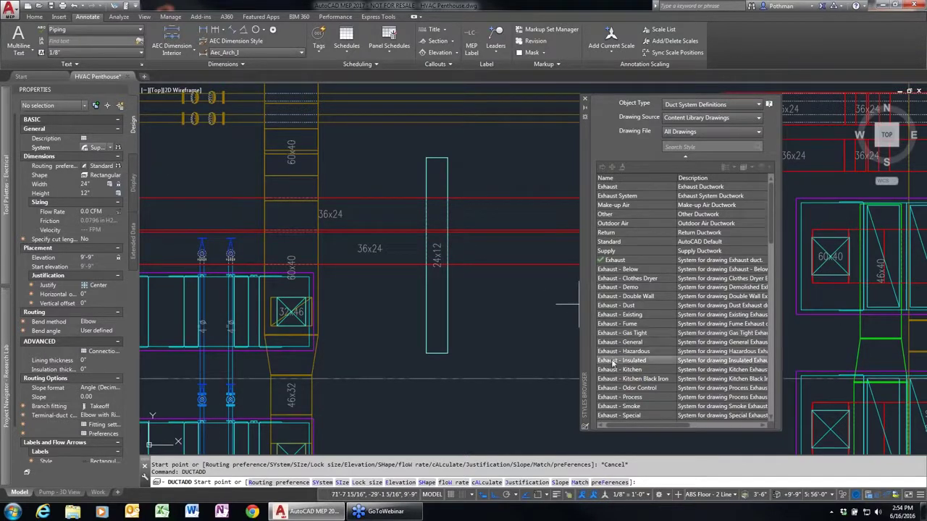
pyautogui.click(620, 225)
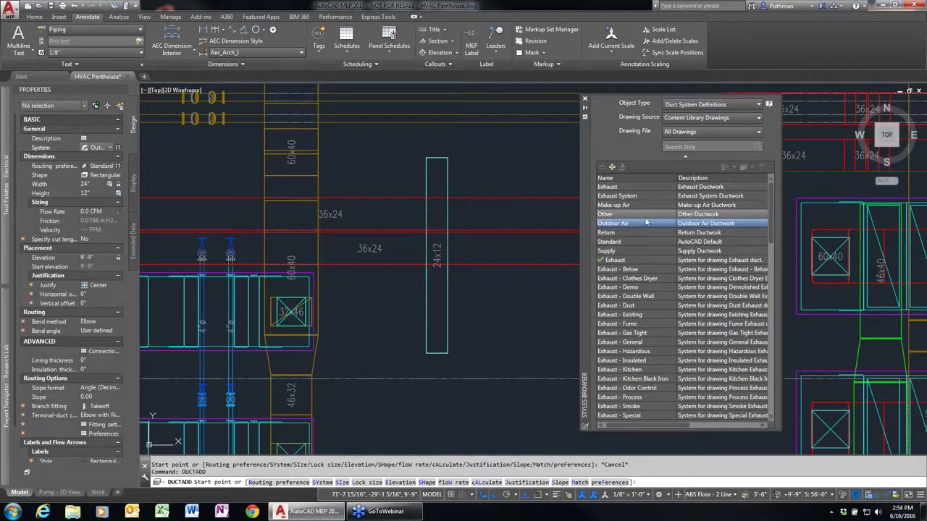
pyautogui.click(758, 105)
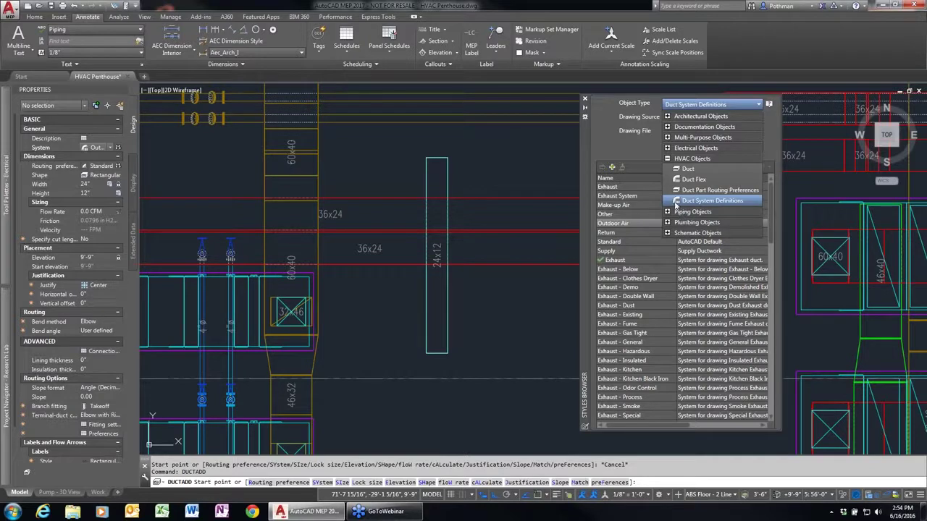
pyautogui.click(598, 125)
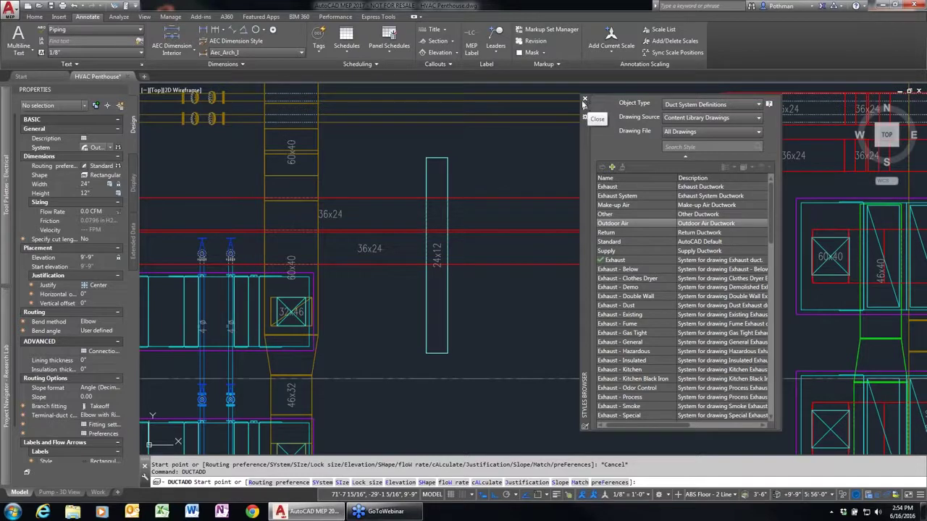
pyautogui.click(585, 101)
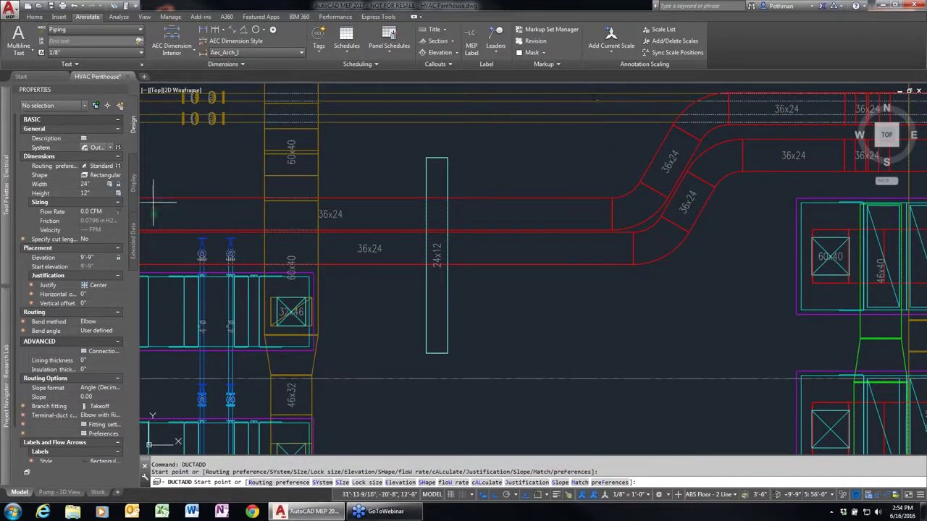
# Step: Start a new blank drawing and begin adding a duct with DUCTADD
pyautogui.press('Escape')
pyautogui.press('Escape')
pyautogui.press('Escape')
pyautogui.click(30, 7)
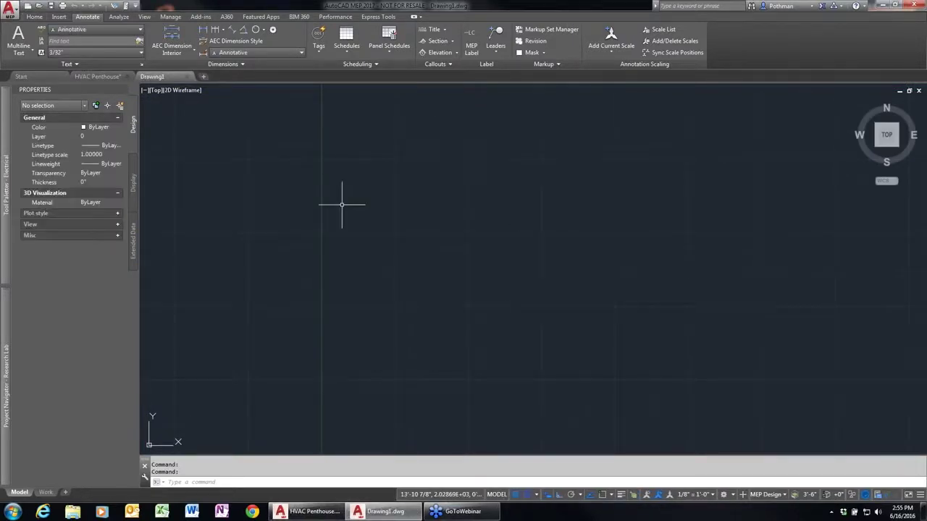
pyautogui.write('ductadd')
pyautogui.press('Return')
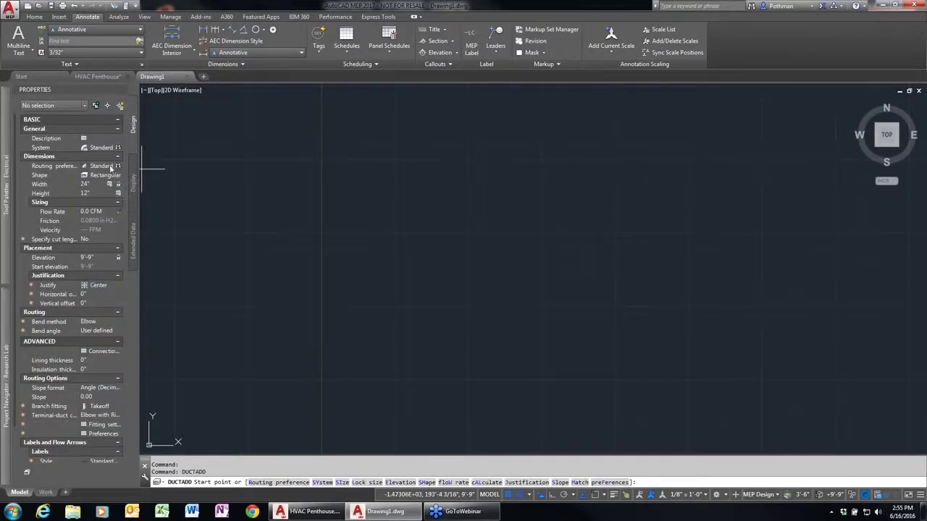
# Step: Import the Supply duct system from the content library into the duct system list
pyautogui.click(110, 148)
pyautogui.click(110, 148)
pyautogui.click(118, 148)
pyautogui.click(705, 146)
pyautogui.write('supply')
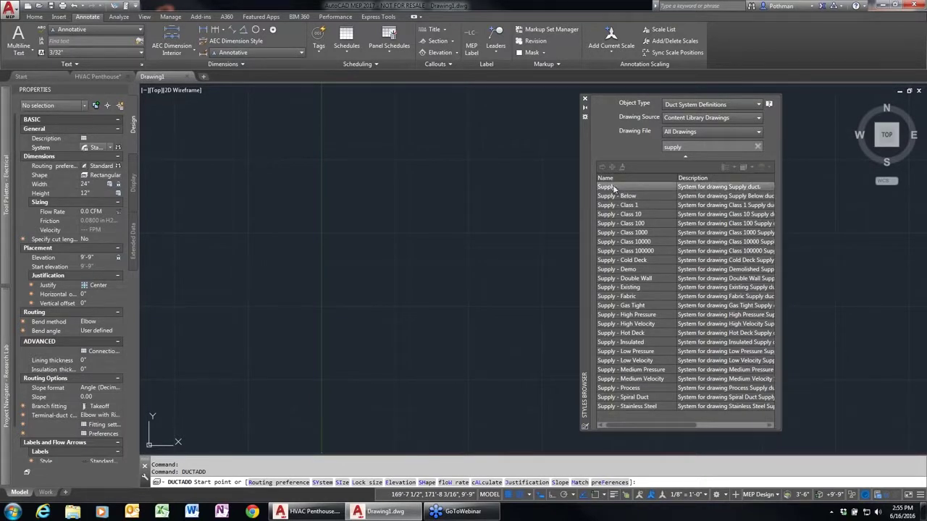
pyautogui.doubleClick(613, 188)
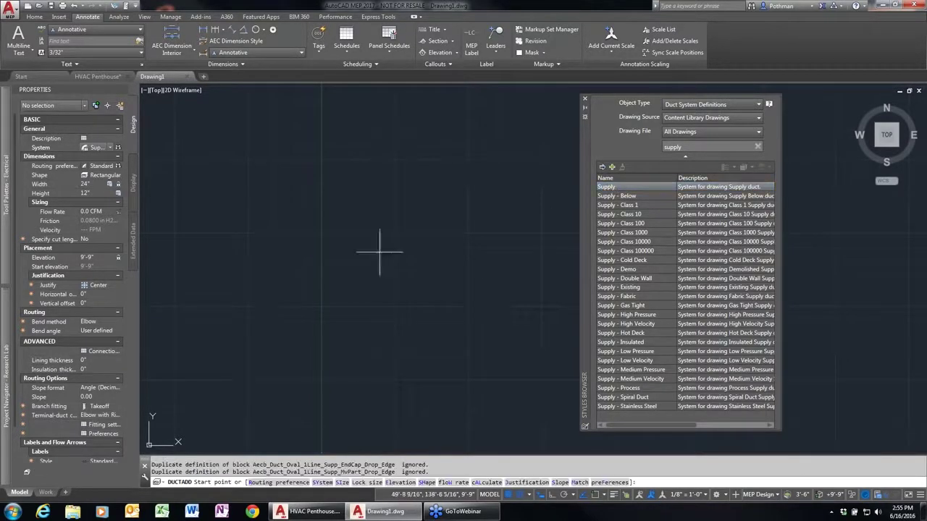
pyautogui.click(110, 147)
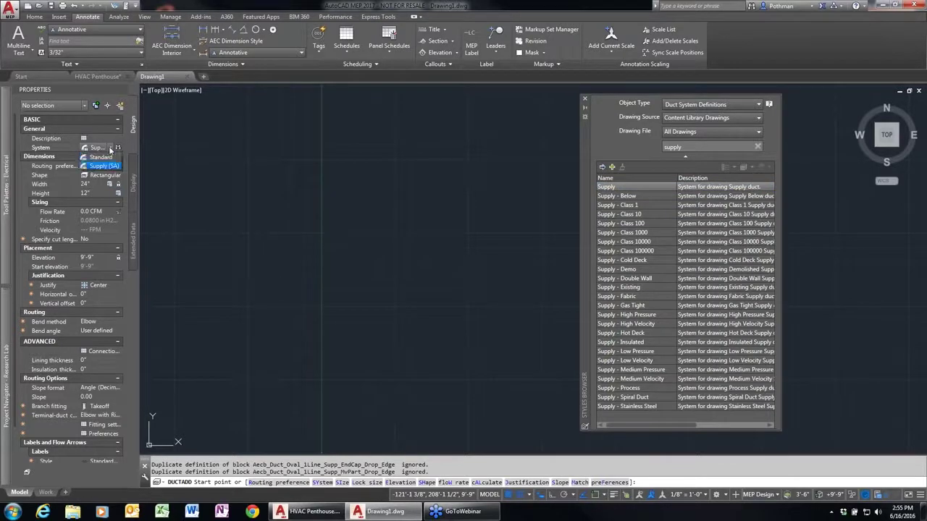
pyautogui.click(110, 147)
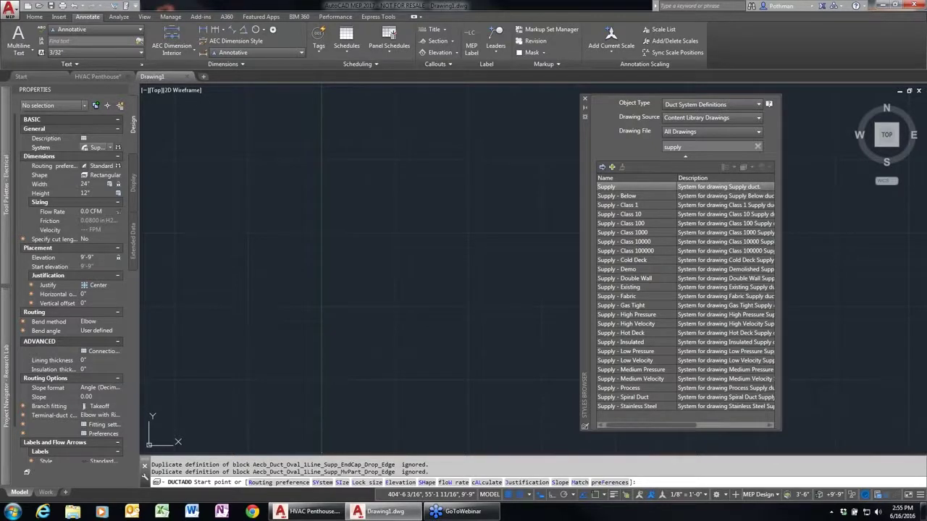
# Step: Close Drawing1 at the save prompt, then open and float the Interference Detection palette
pyautogui.click(187, 76)
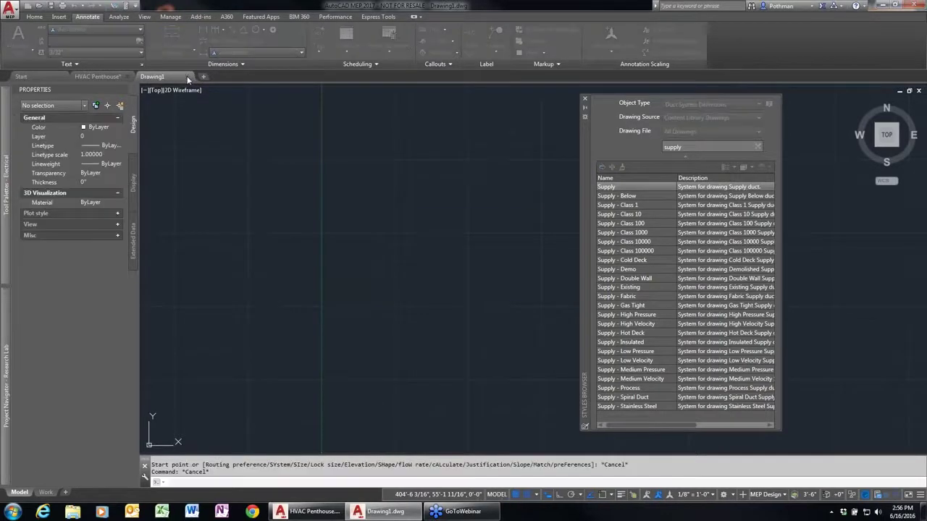
pyautogui.click(472, 276)
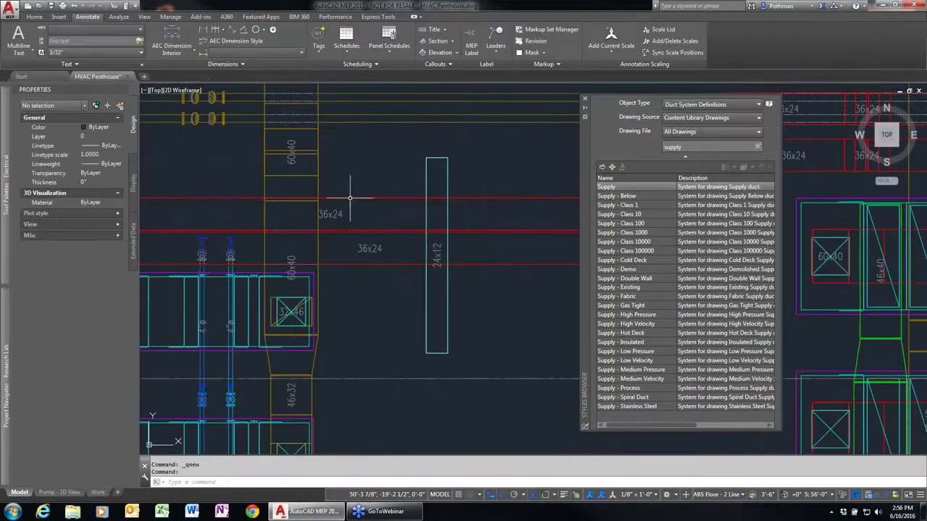
pyautogui.click(119, 17)
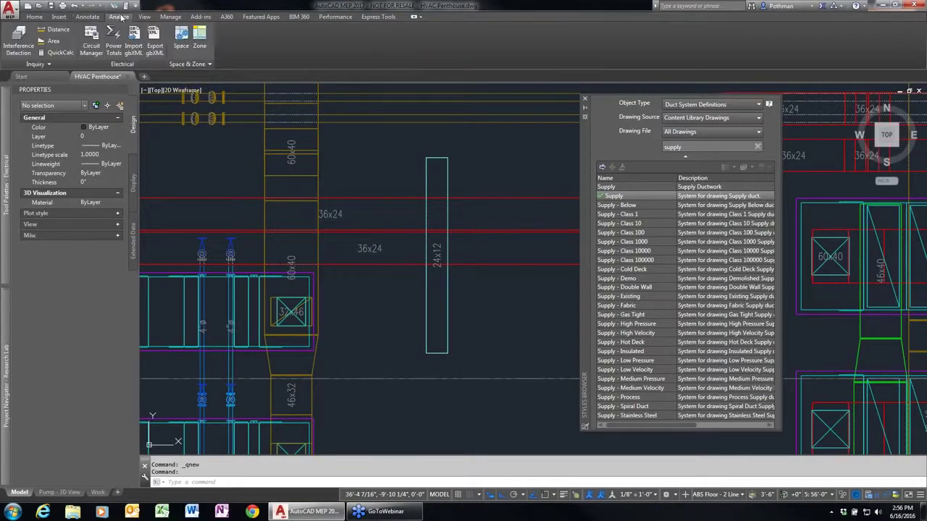
pyautogui.click(26, 51)
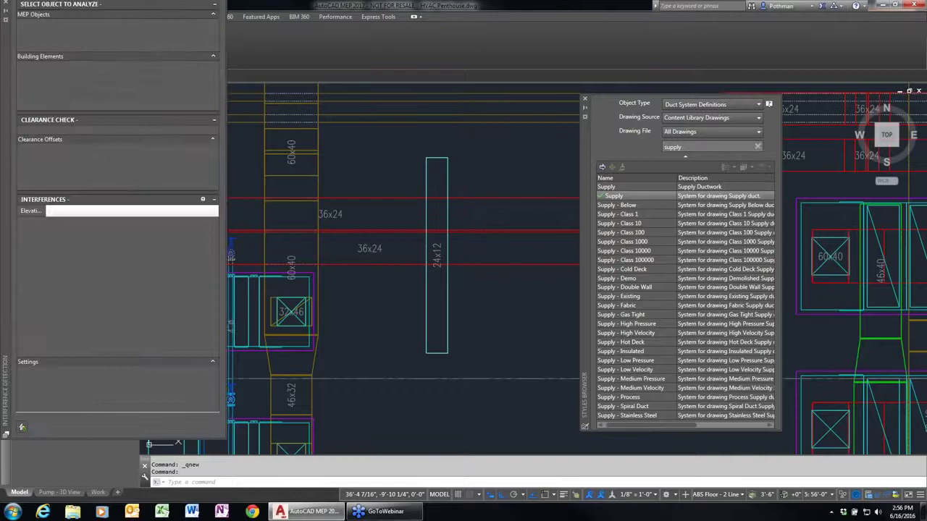
pyautogui.moveTo(3, 59); pyautogui.dragTo(255, 111)
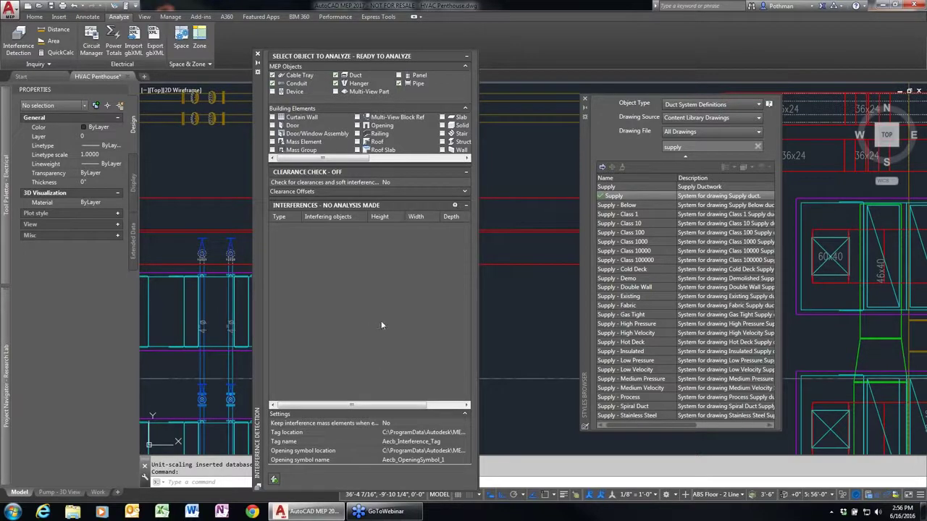
# Step: Close Interference Detection and delete the 24x12 duct
pyautogui.click(258, 56)
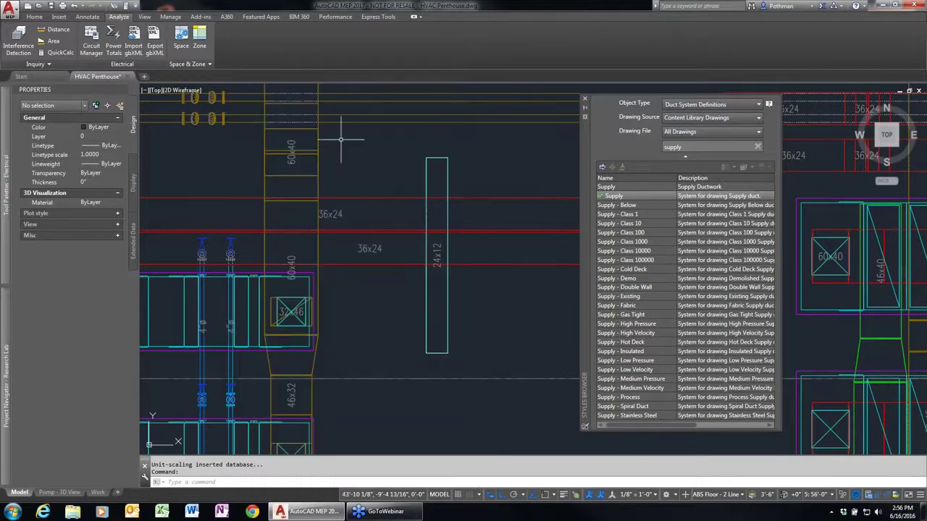
pyautogui.click(442, 255)
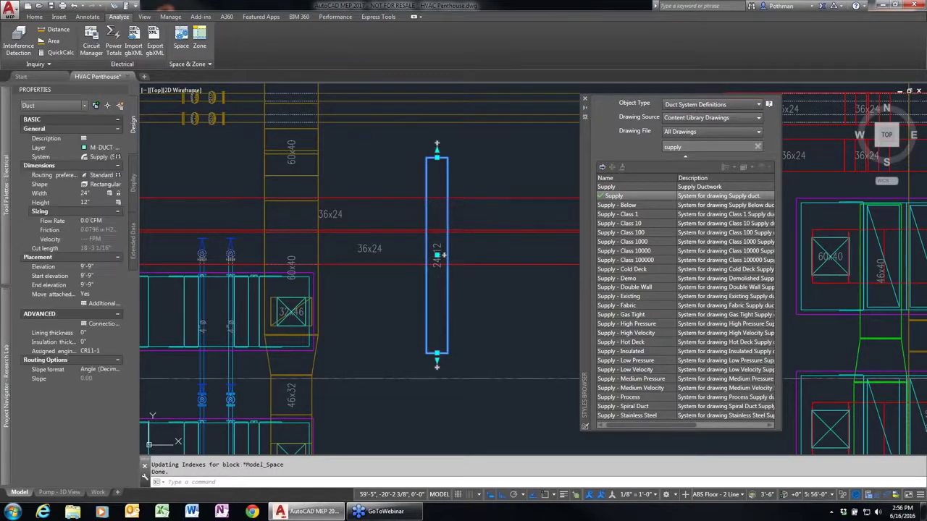
pyautogui.press('Delete')
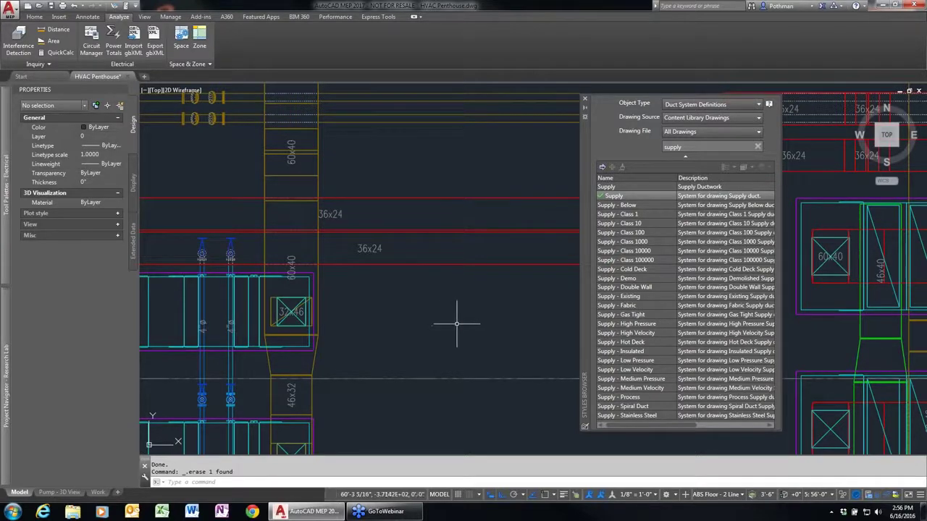
# Step: Sketch a small rectangle below the 36x24 duct using the BOX command's base corners
pyautogui.write('rec')
pyautogui.press('Return')
pyautogui.press('Escape')
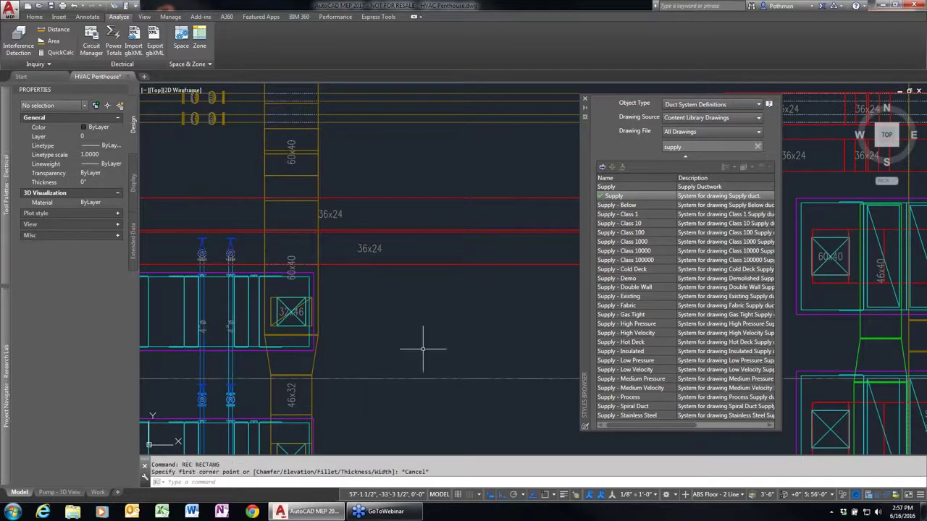
pyautogui.write('box')
pyautogui.press('Return')
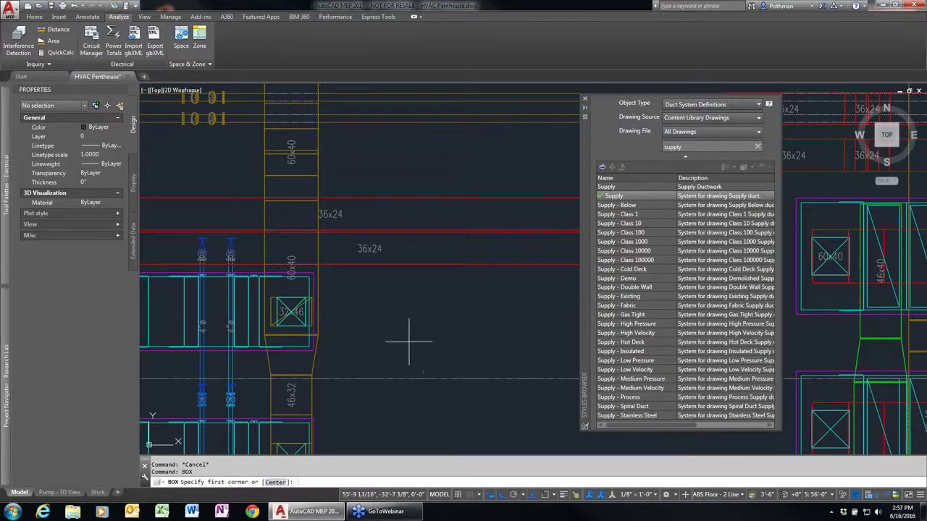
pyautogui.click(394, 340)
pyautogui.click(441, 318)
pyautogui.press('Escape')
pyautogui.press('Escape')
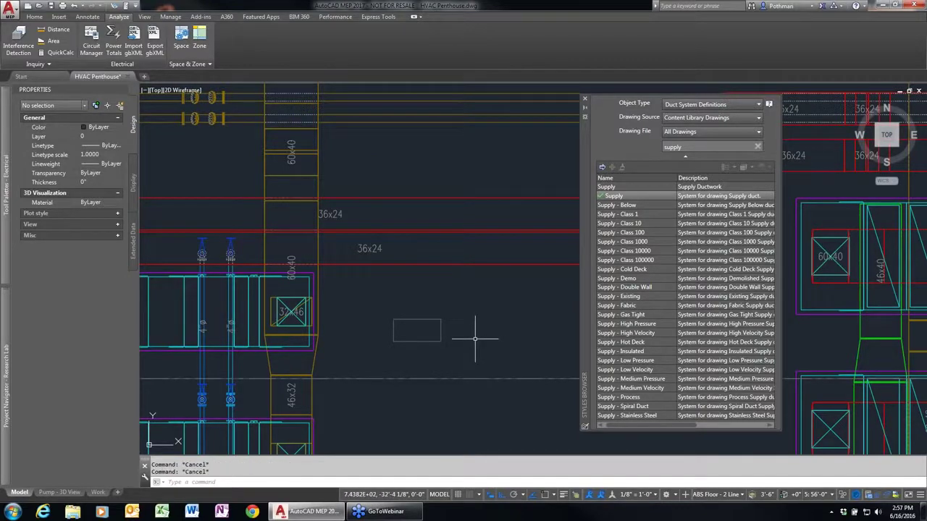
# Step: Define a block named test from the small rectangle with a picked base point
pyautogui.write('block')
pyautogui.press('Return')
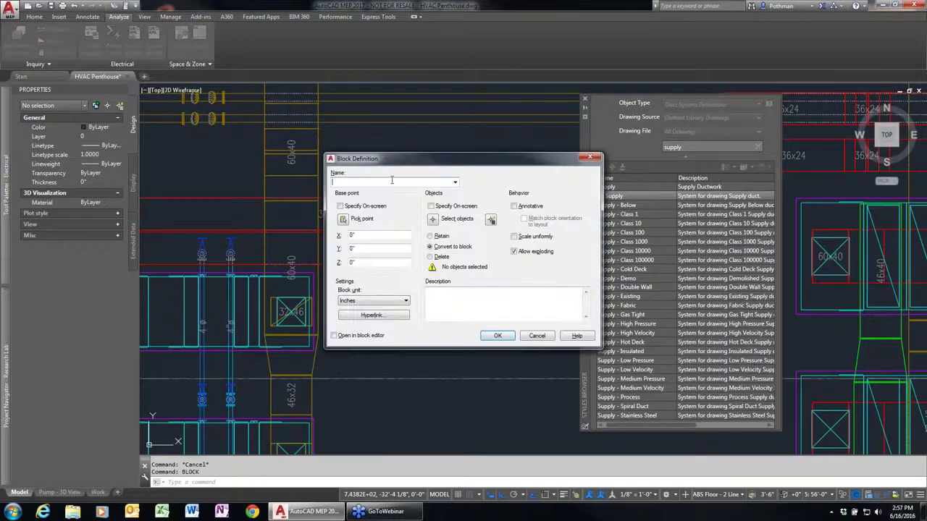
pyautogui.write('test')
pyautogui.click(343, 219)
pyautogui.click(370, 341)
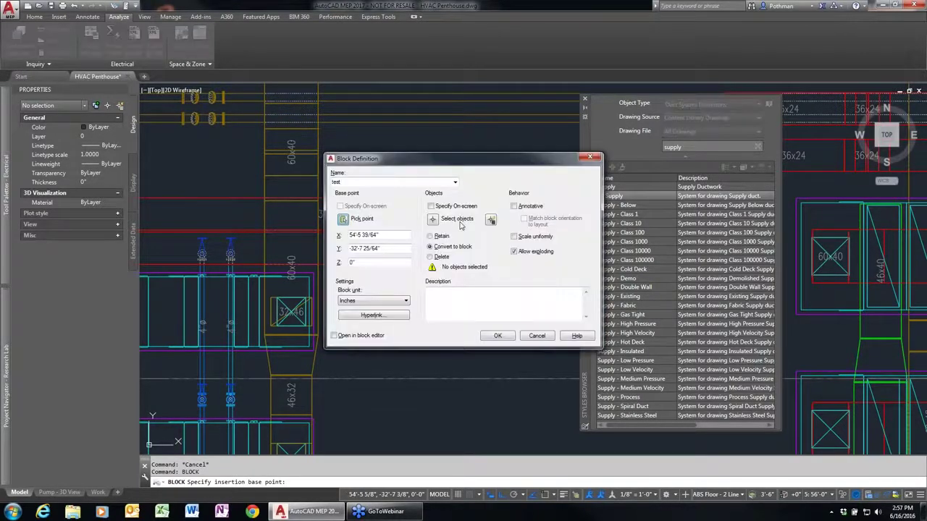
pyautogui.click(433, 221)
pyautogui.click(454, 329)
pyautogui.click(370, 361)
pyautogui.press('Return')
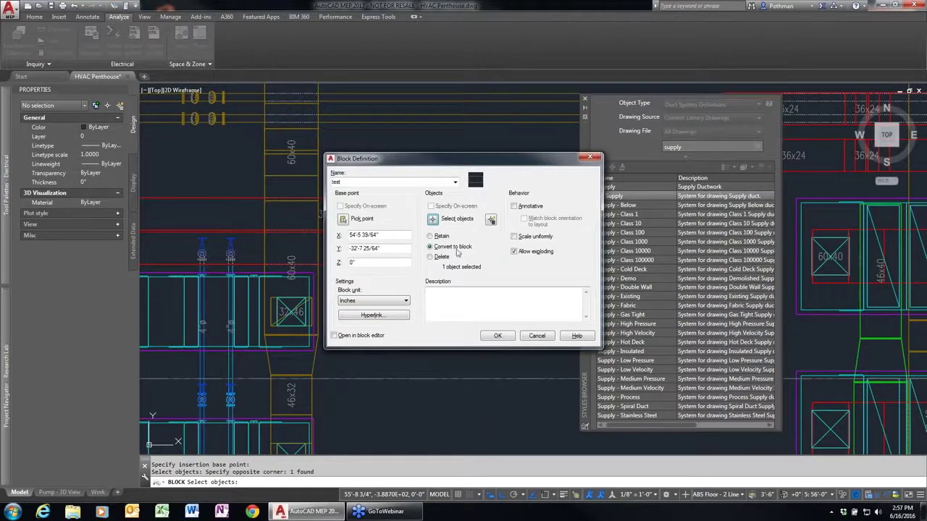
pyautogui.click(498, 335)
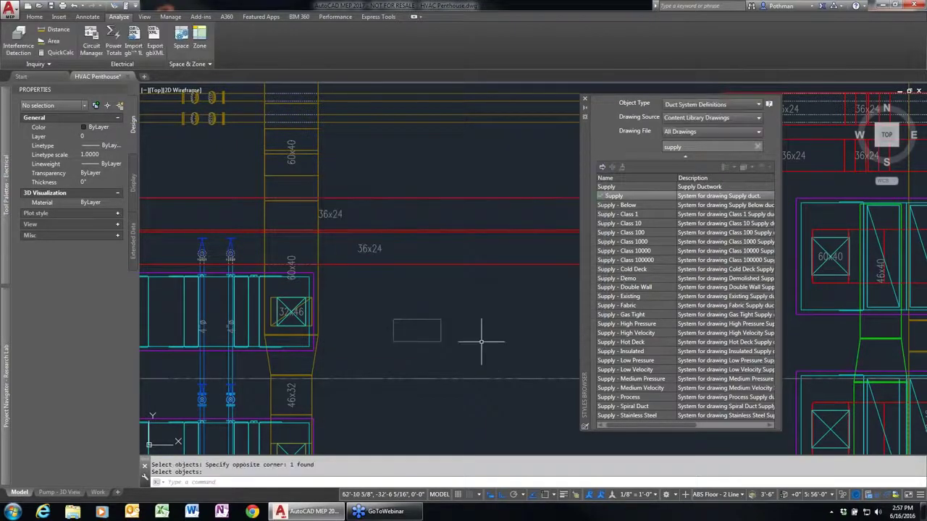
pyautogui.click(418, 341)
# Step: Review the test block's Convert To options, then dismiss them and deselect the block
pyautogui.rightClick(449, 285)
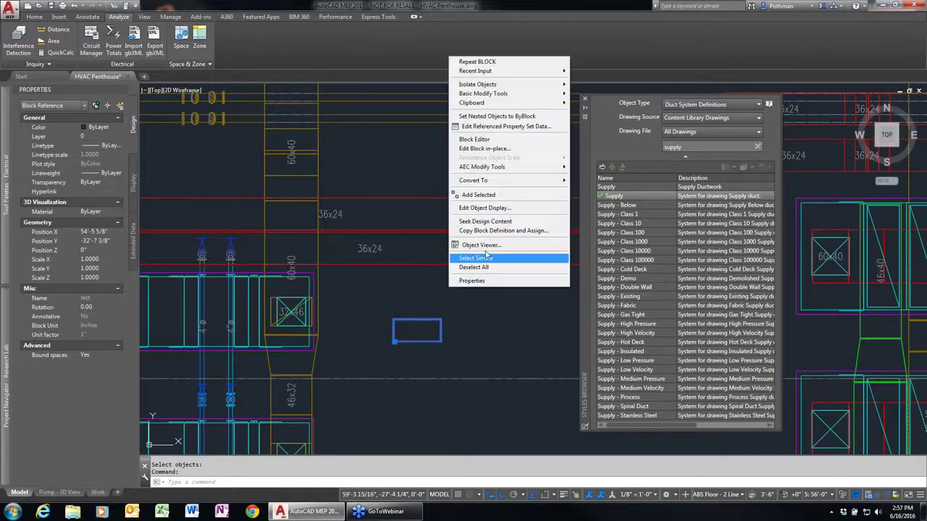
pyautogui.moveTo(474, 180)
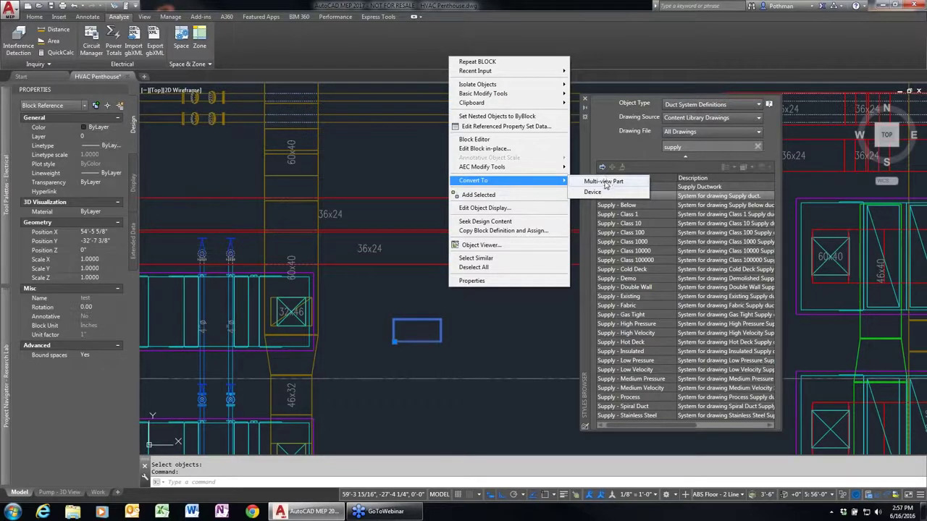
pyautogui.click(403, 234)
pyautogui.press('Escape')
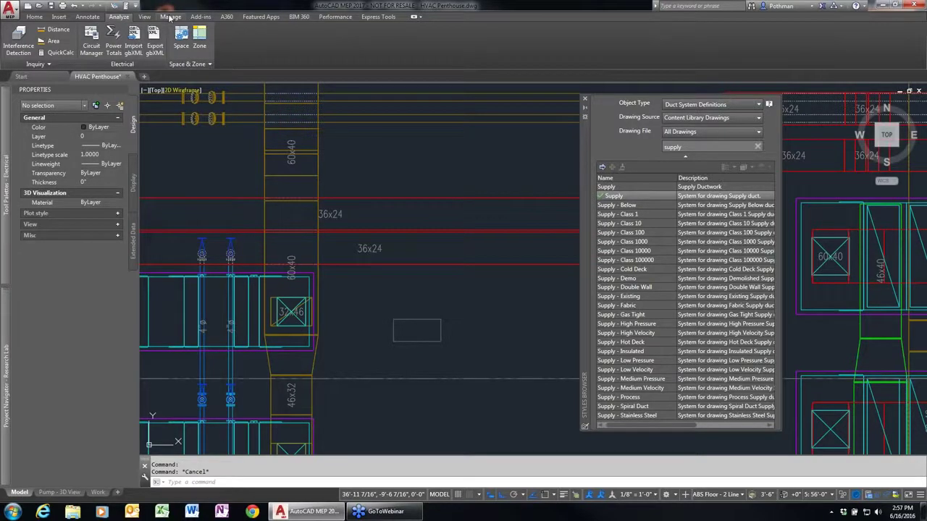
# Step: Launch the Parametric Part Wizard from the Home tab's Tools list
pyautogui.click(10, 10)
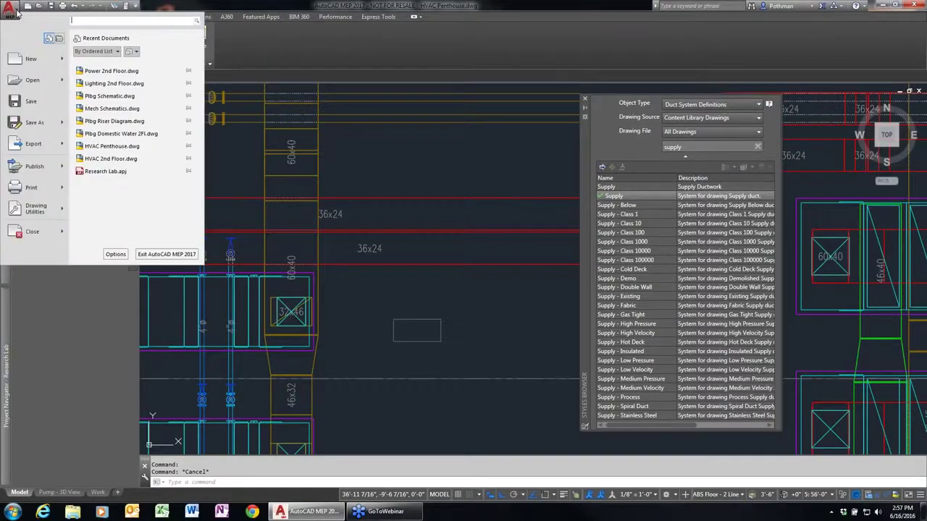
pyautogui.click(19, 13)
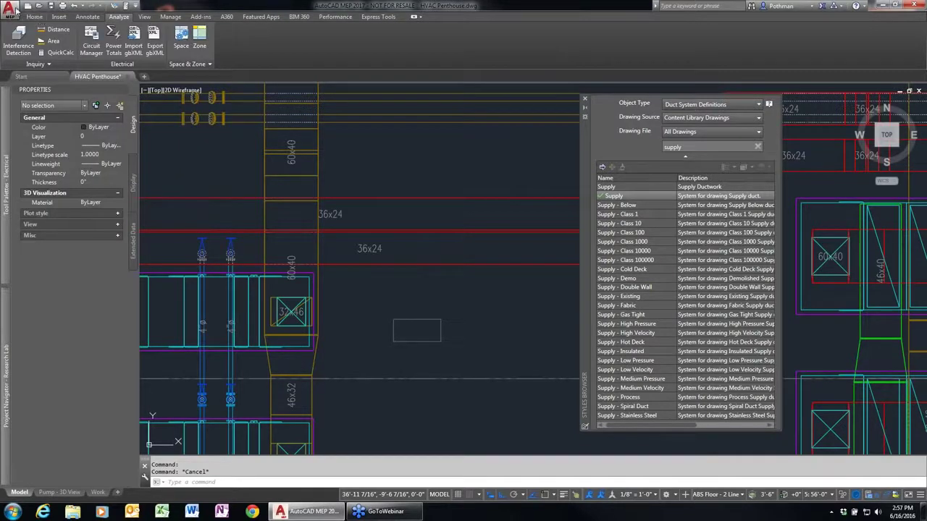
pyautogui.click(33, 18)
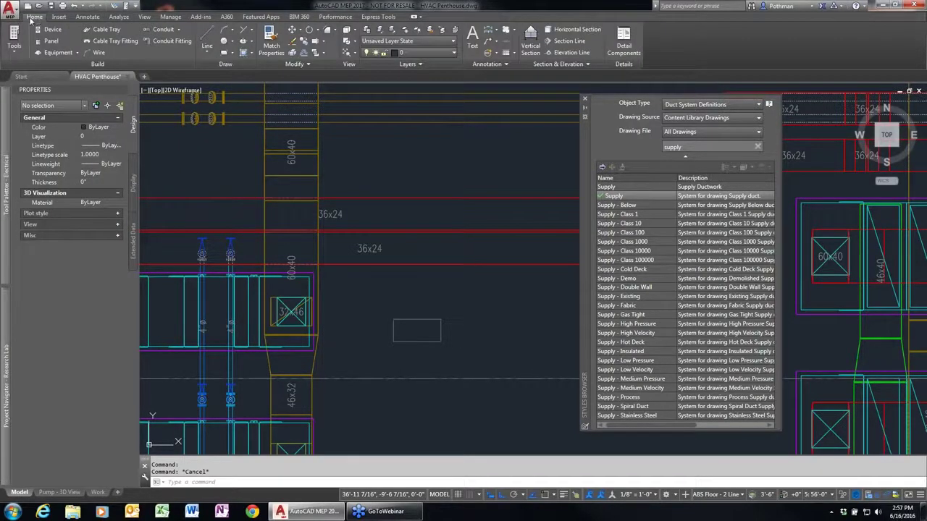
pyautogui.click(15, 51)
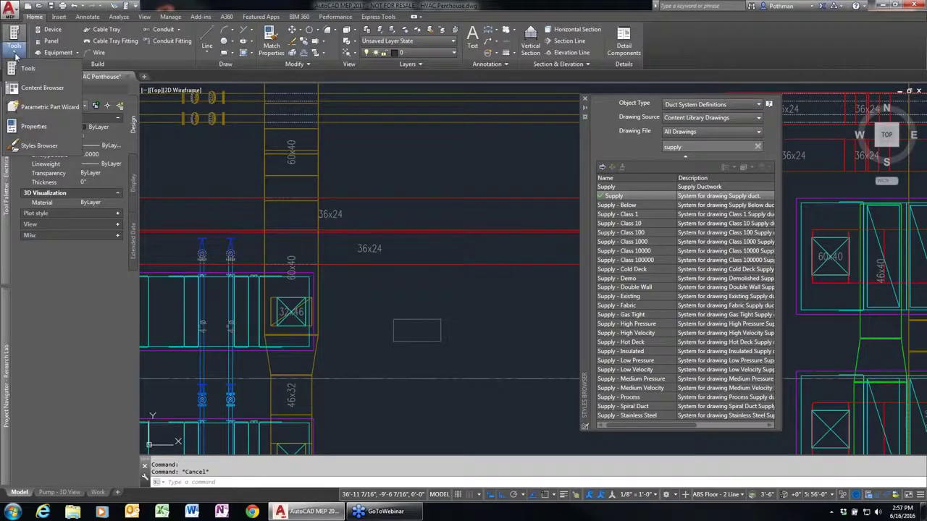
pyautogui.click(45, 107)
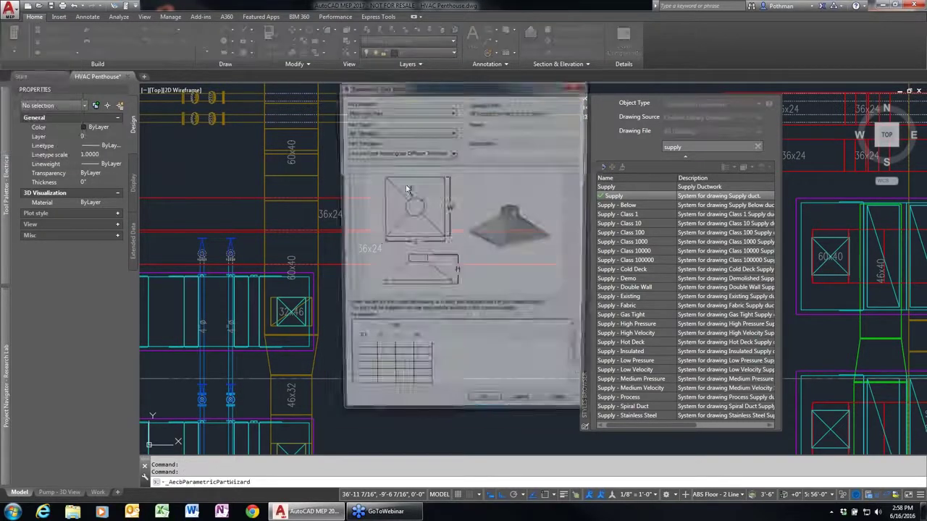
# Step: Set the wizard to a Multi-view Part Pump using the Horizontal Centrifugal Pump Template, then close it
pyautogui.click(405, 112)
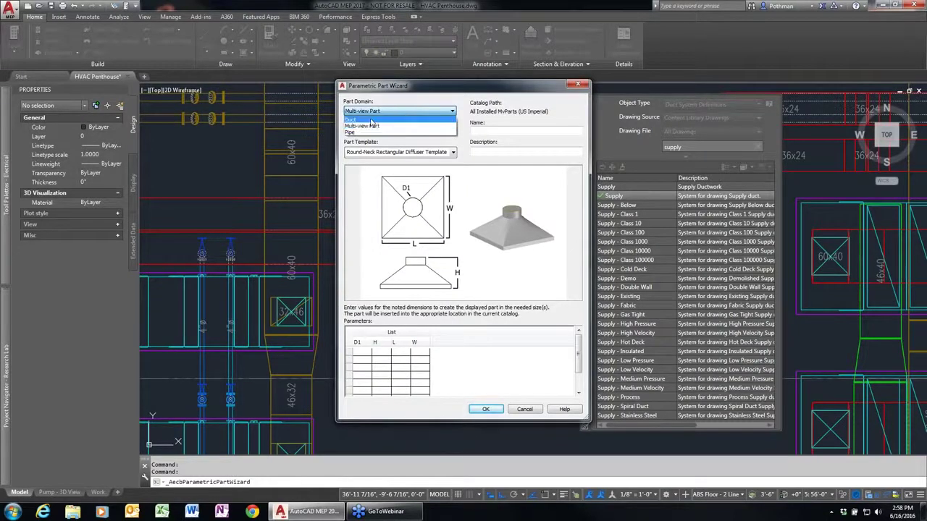
pyautogui.click(366, 127)
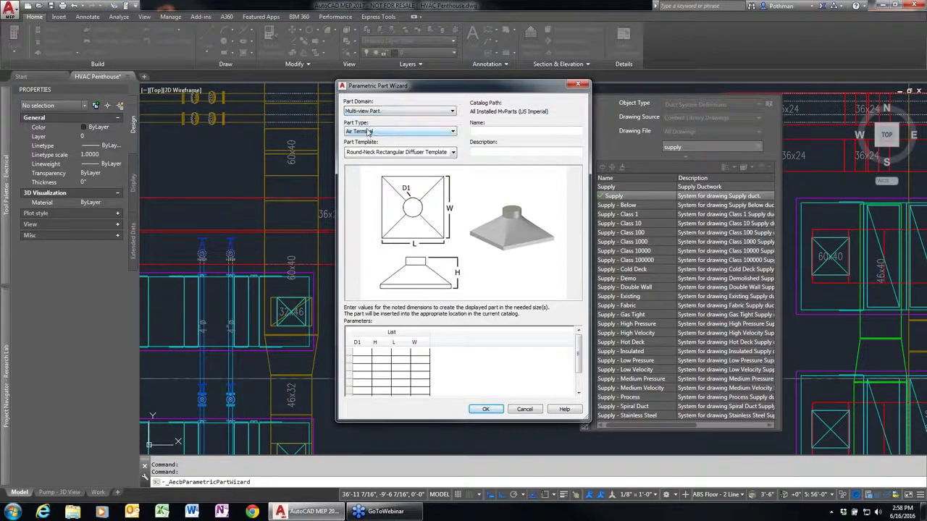
pyautogui.click(368, 132)
pyautogui.click(356, 159)
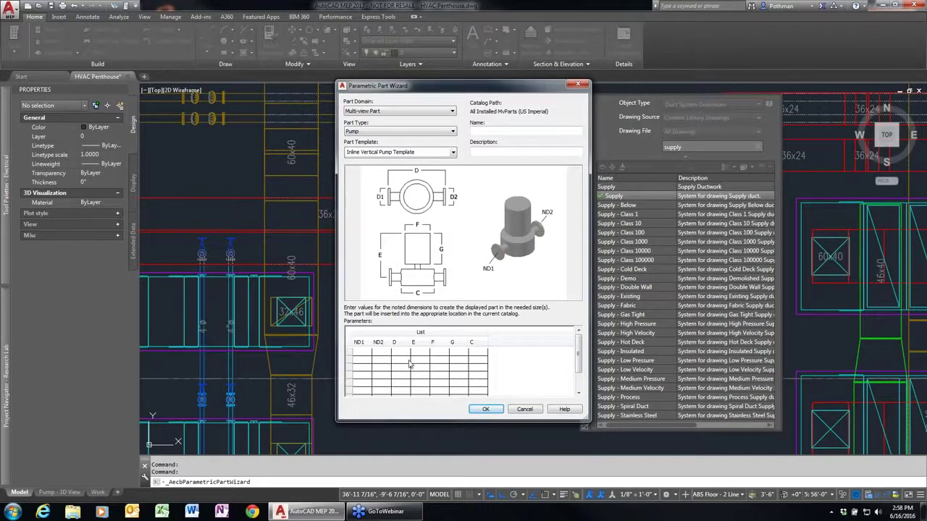
pyautogui.click(453, 154)
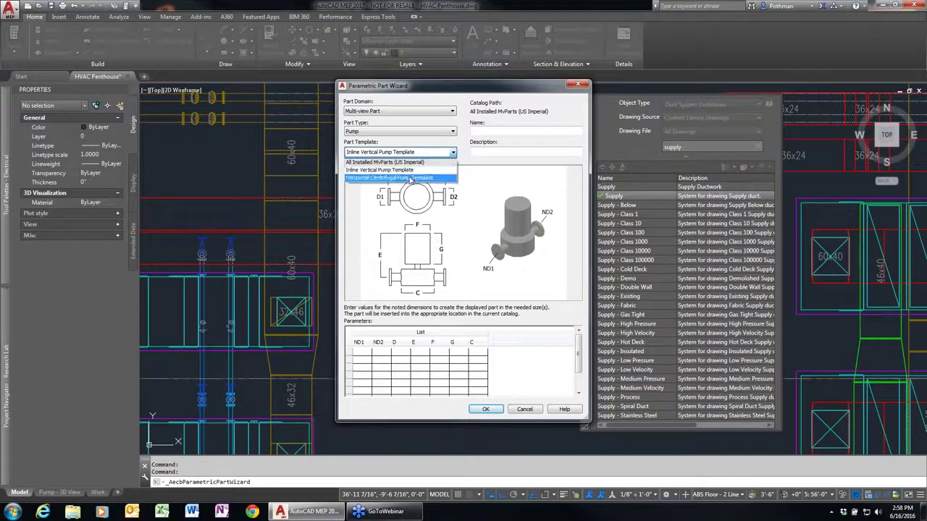
pyautogui.click(410, 178)
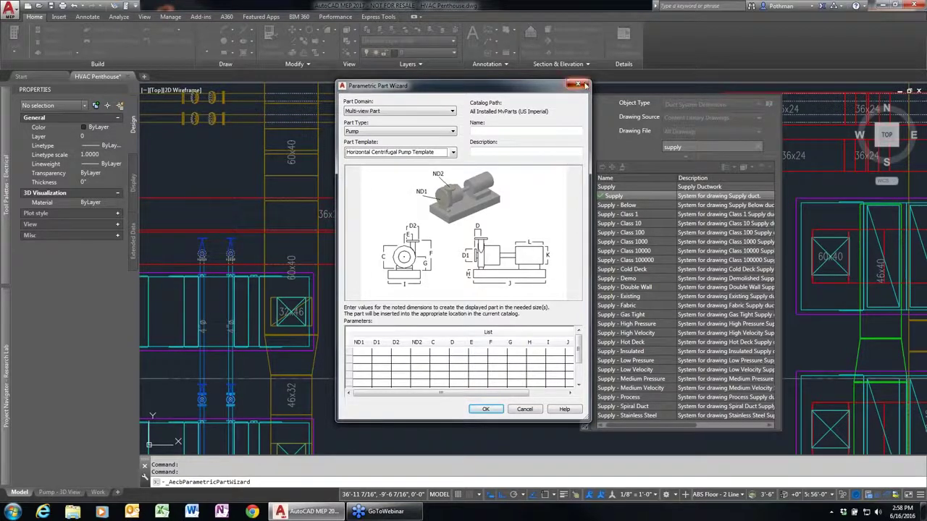
pyautogui.click(578, 84)
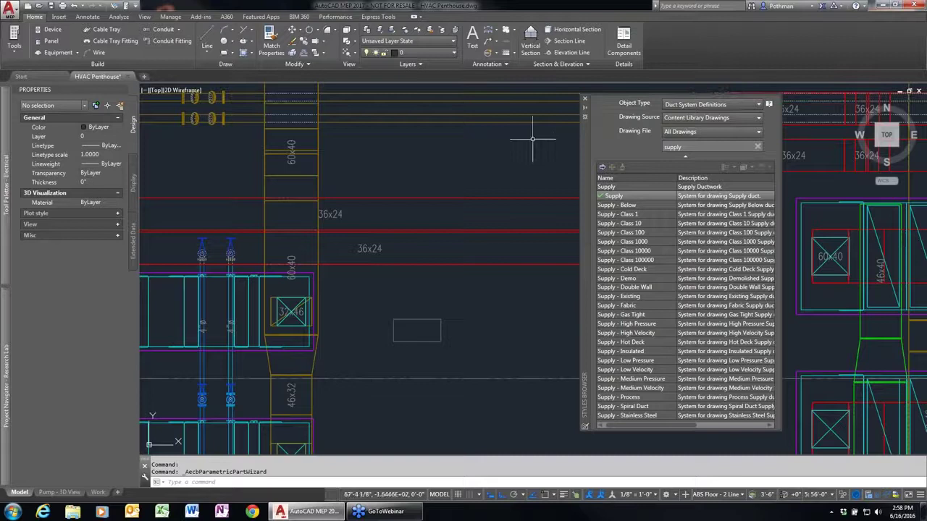